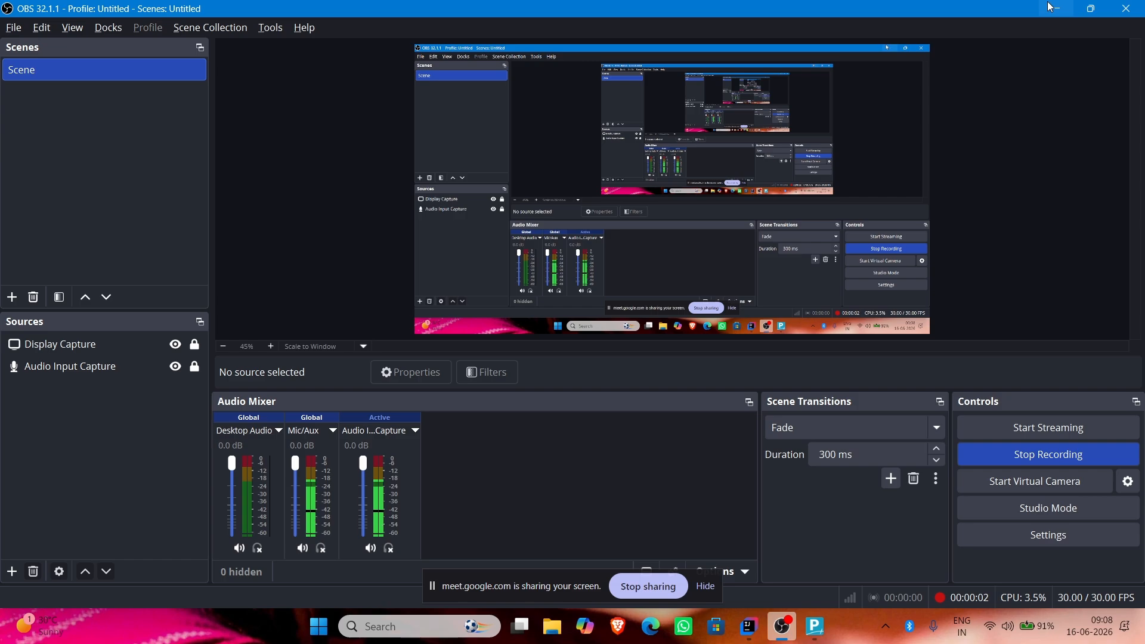
# Step: Bring up the Gateway of Tally, glance at Banking, then open the Windows Start menu
pyautogui.click(1050, 7)
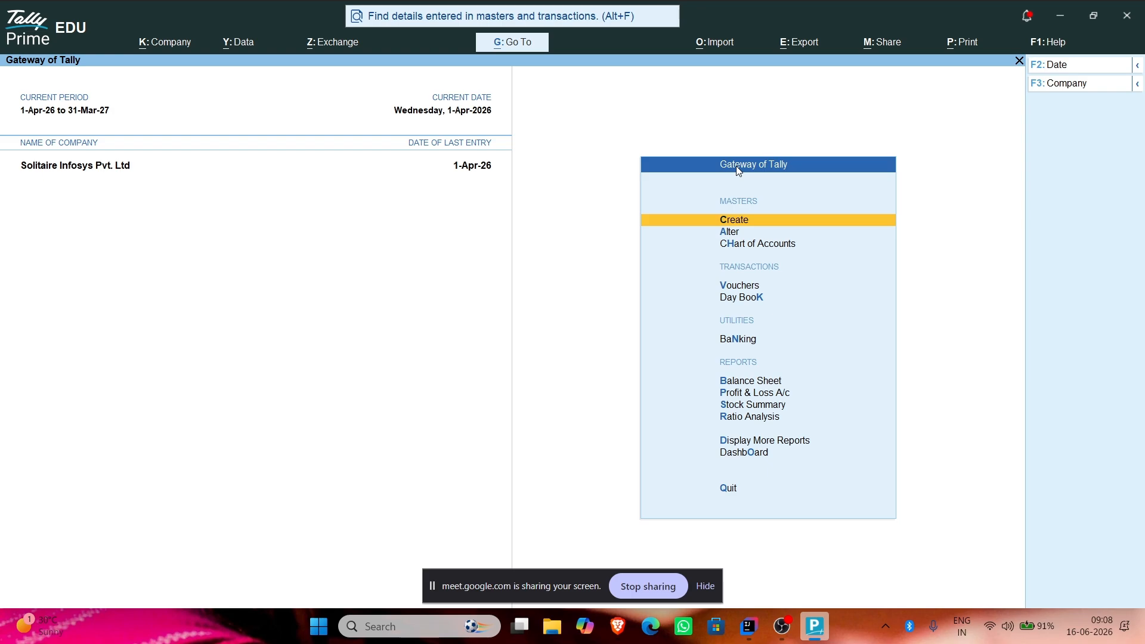
pyautogui.click(739, 341)
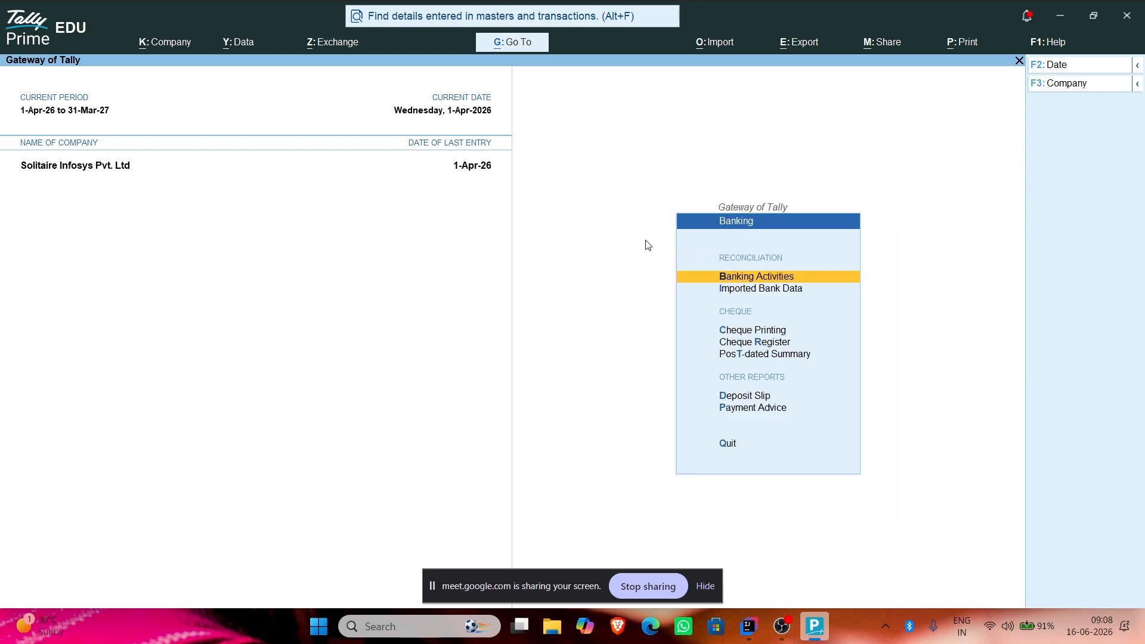
pyautogui.press('Escape')
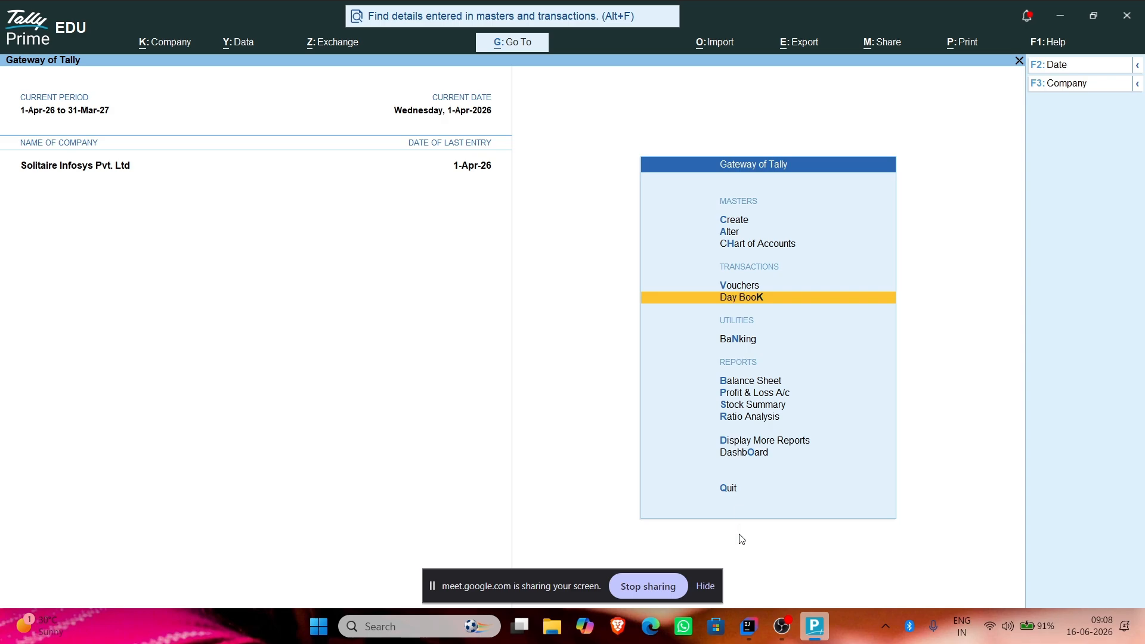
pyautogui.press('super')
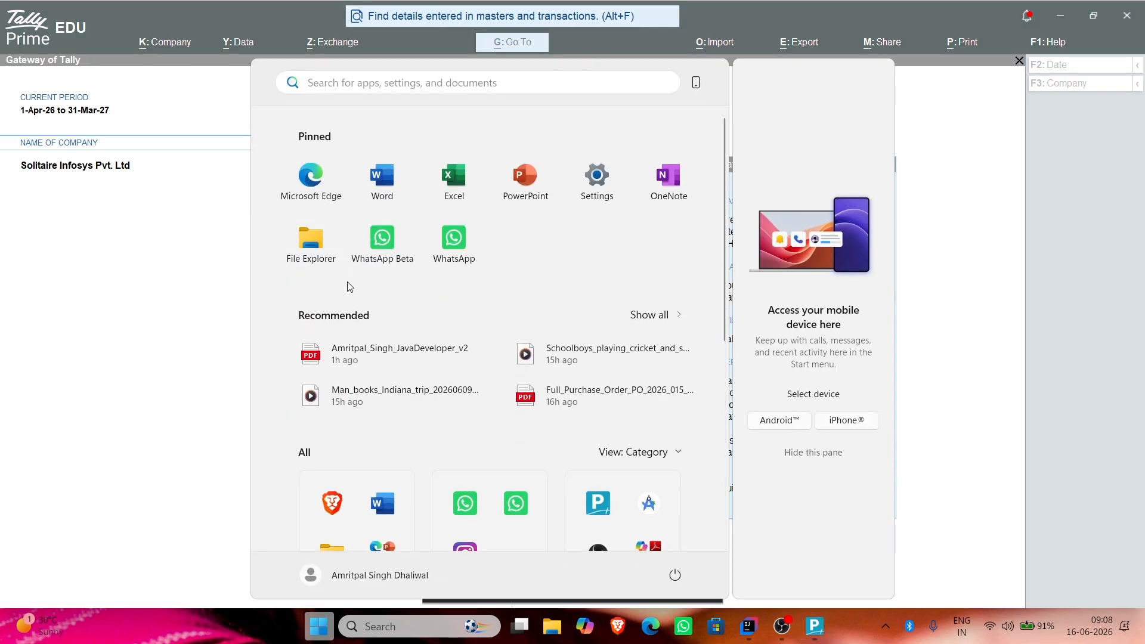
# Step: Launch Word in a new document and type notes on payroll salaries, pay heads, attendance and bonus
pyautogui.click(383, 178)
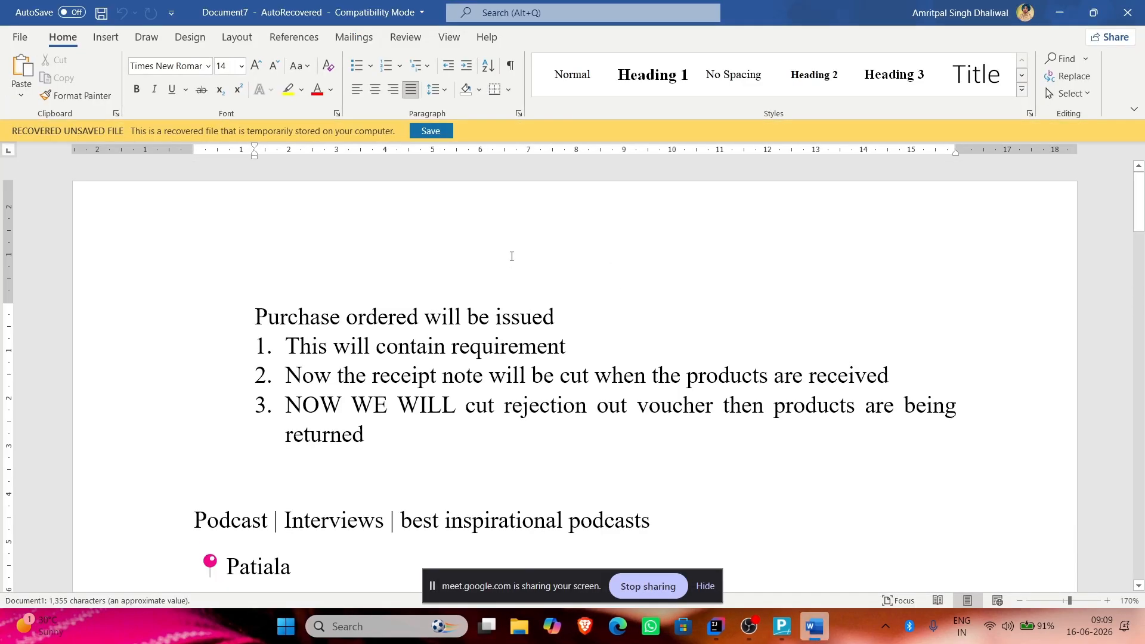
pyautogui.hotkey('ctrl', 'n')
pyautogui.write('payroll is ')
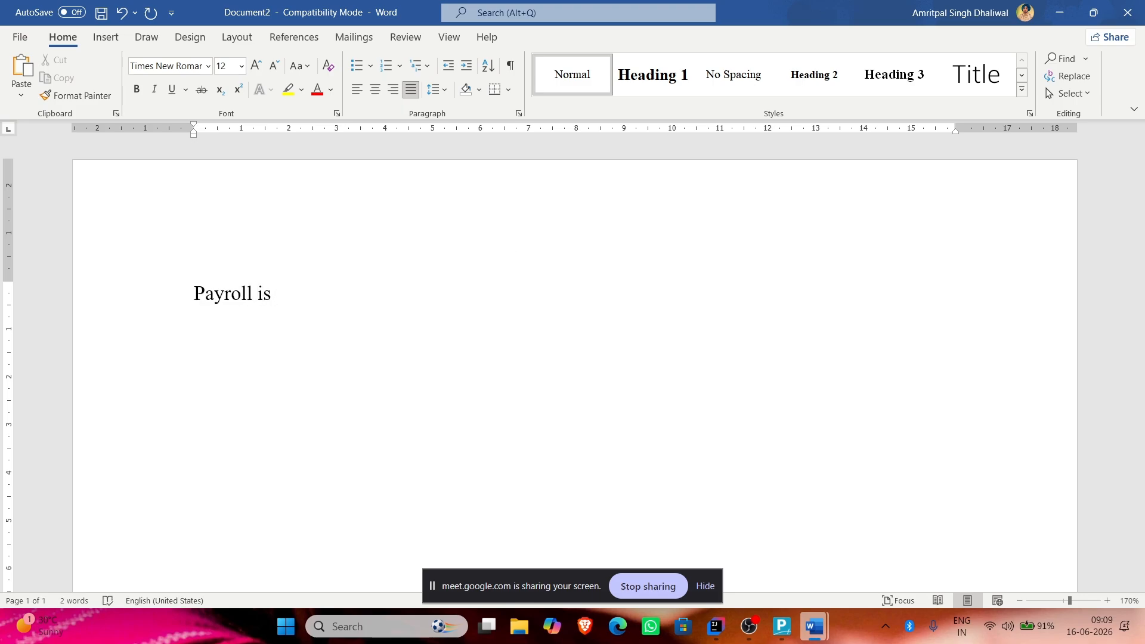
pyautogui.write('used for saleries of empl')
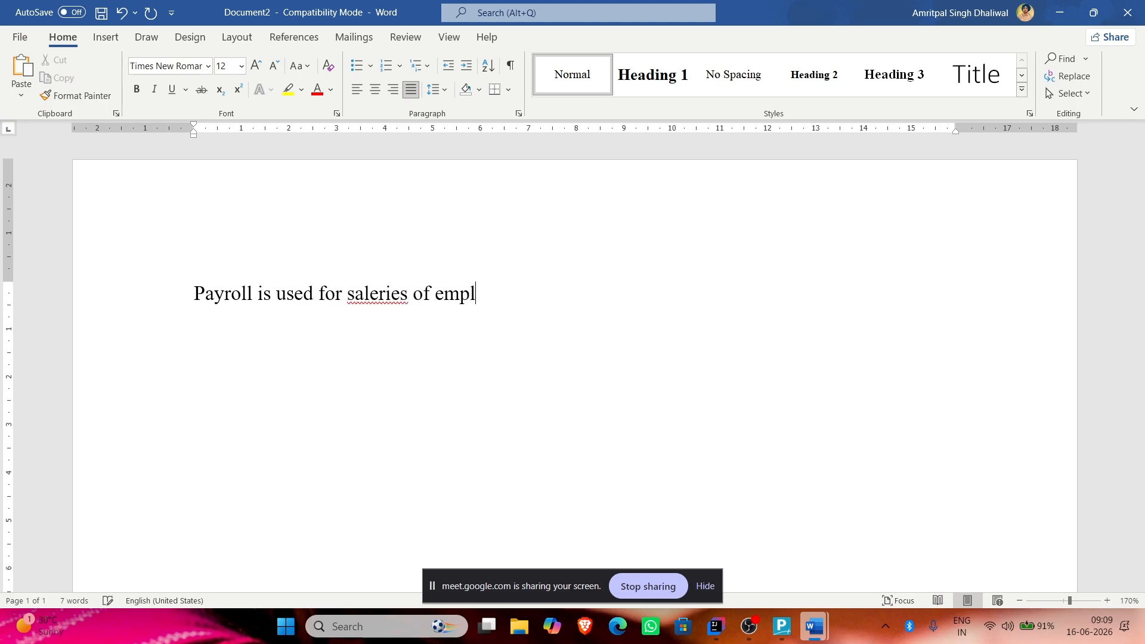
pyautogui.write('oyes')
pyautogui.press('Return')
pyautogui.write('It ')
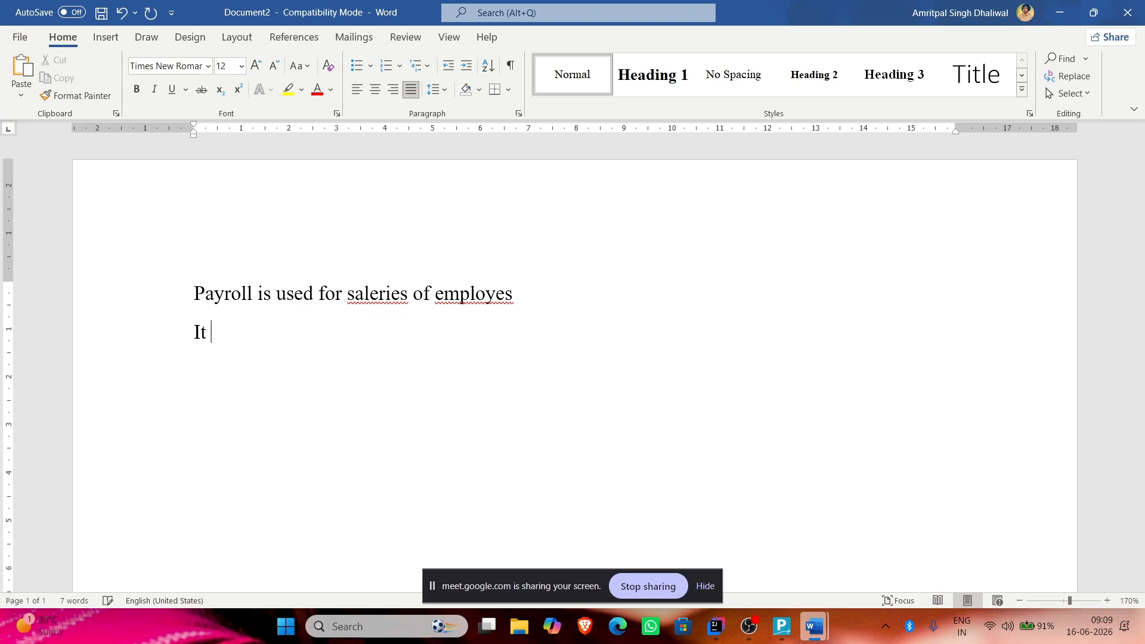
pyautogui.write('contains pay heads')
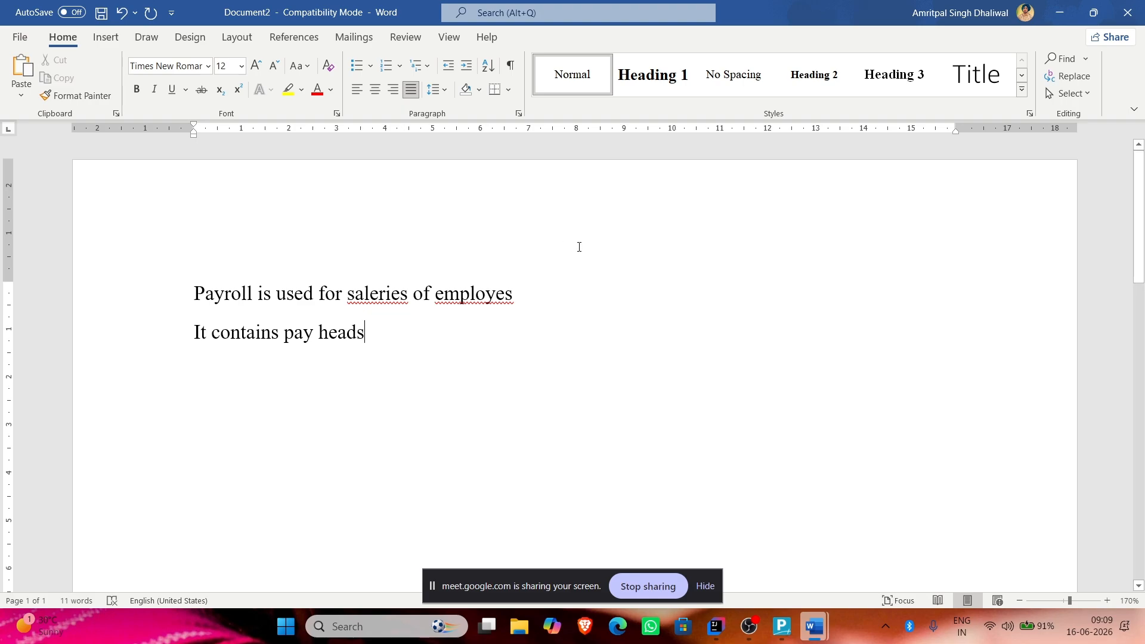
pyautogui.press('Return')
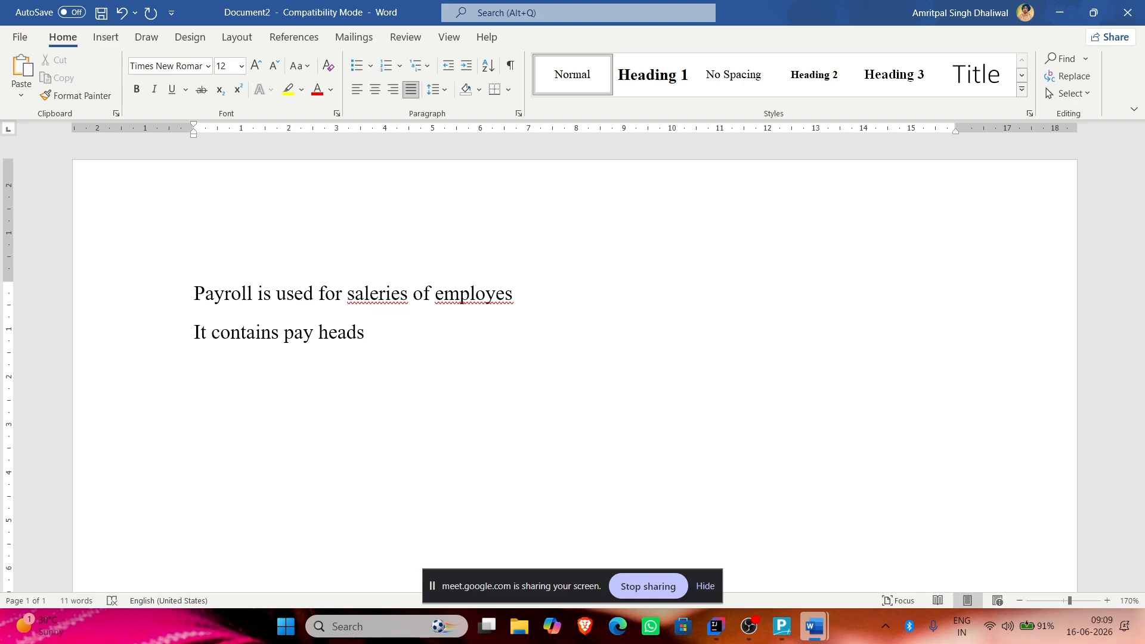
pyautogui.write('attendence')
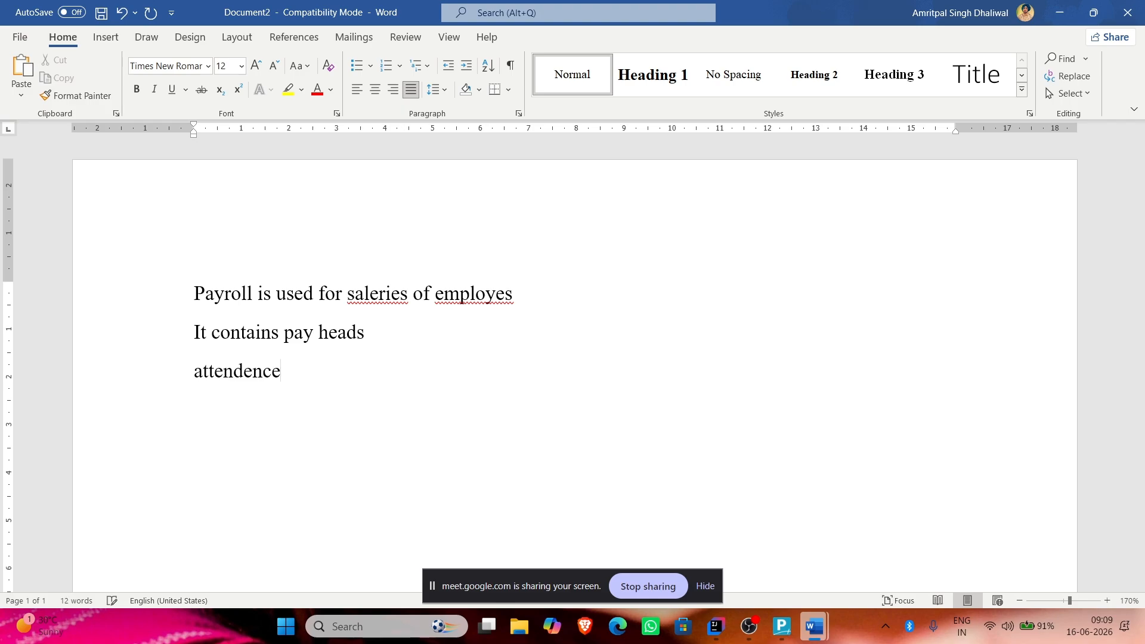
pyautogui.press('Return')
pyautogui.write('boun')
pyautogui.press('BackSpace')
pyautogui.press('BackSpace')
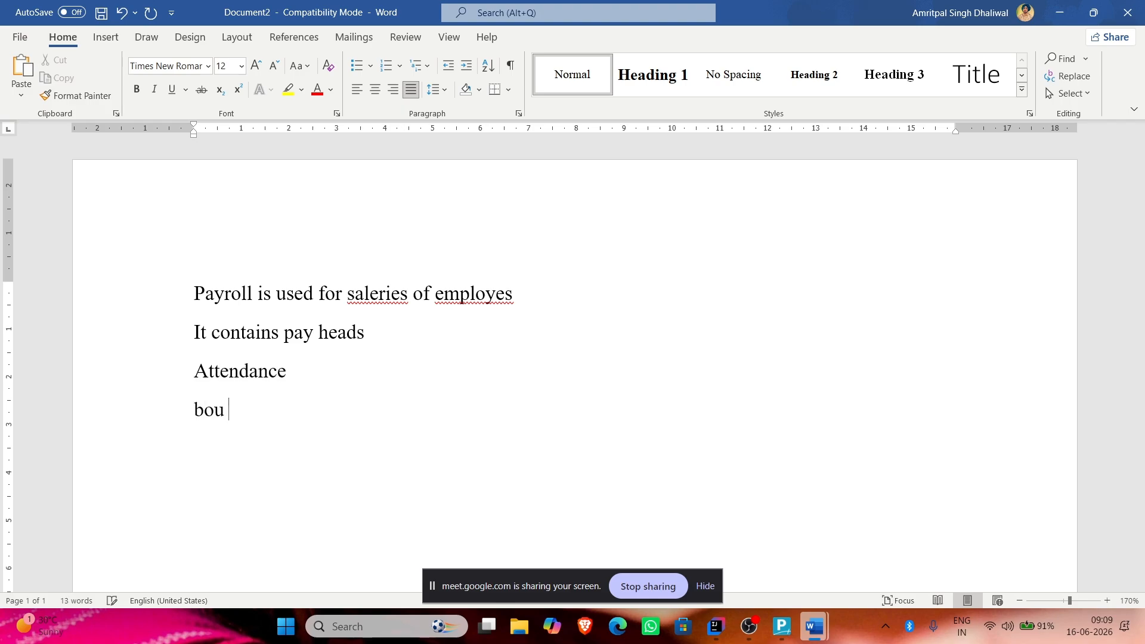
pyautogui.write('nus')
pyautogui.press('Return')
# Step: Insert the line 'creation of employee' below the first sentence, then switch windows
pyautogui.click(539, 297)
pyautogui.press('Return')
pyautogui.write('cre')
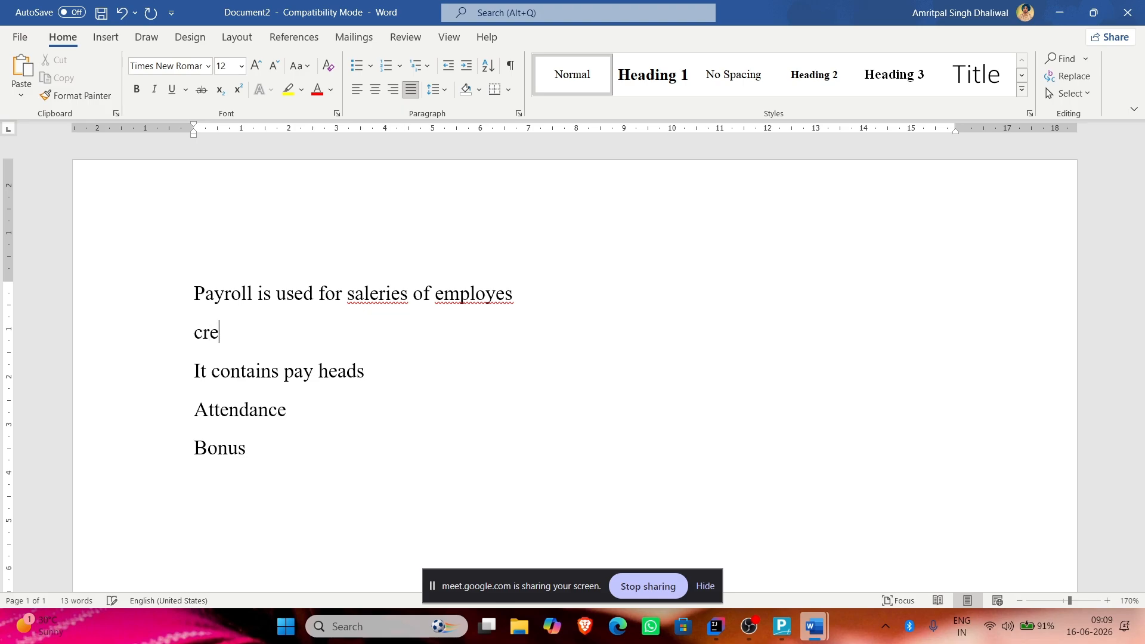
pyautogui.write('ation of empl')
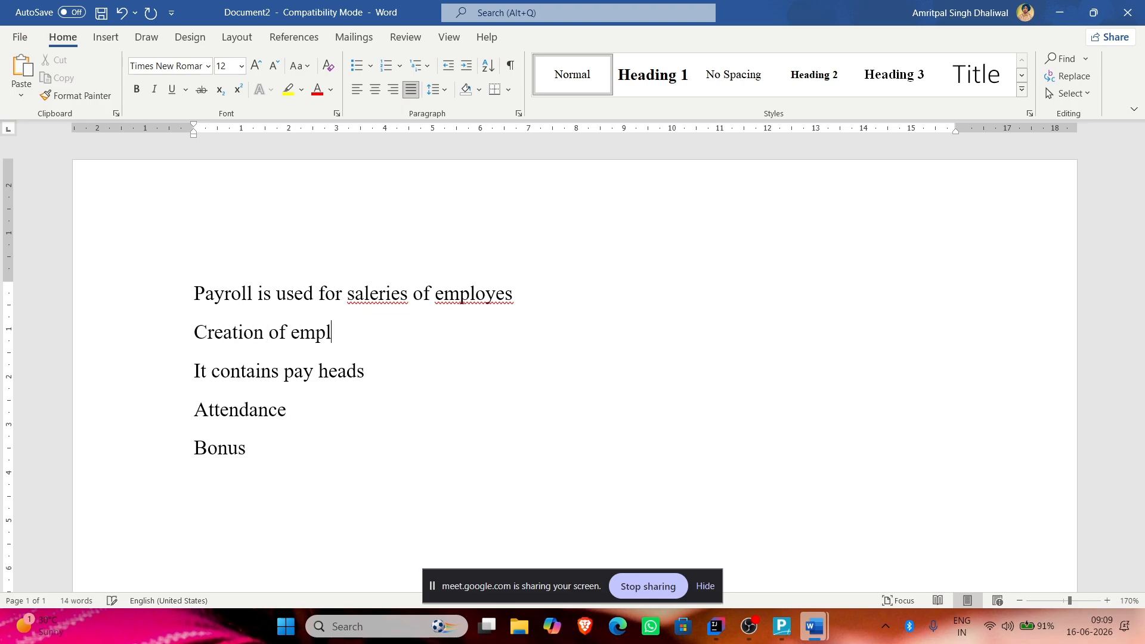
pyautogui.write('oyee')
pyautogui.hotkey('alt', 'Tab')
pyautogui.hotkey('alt', 'Tab')
pyautogui.press('Tab')
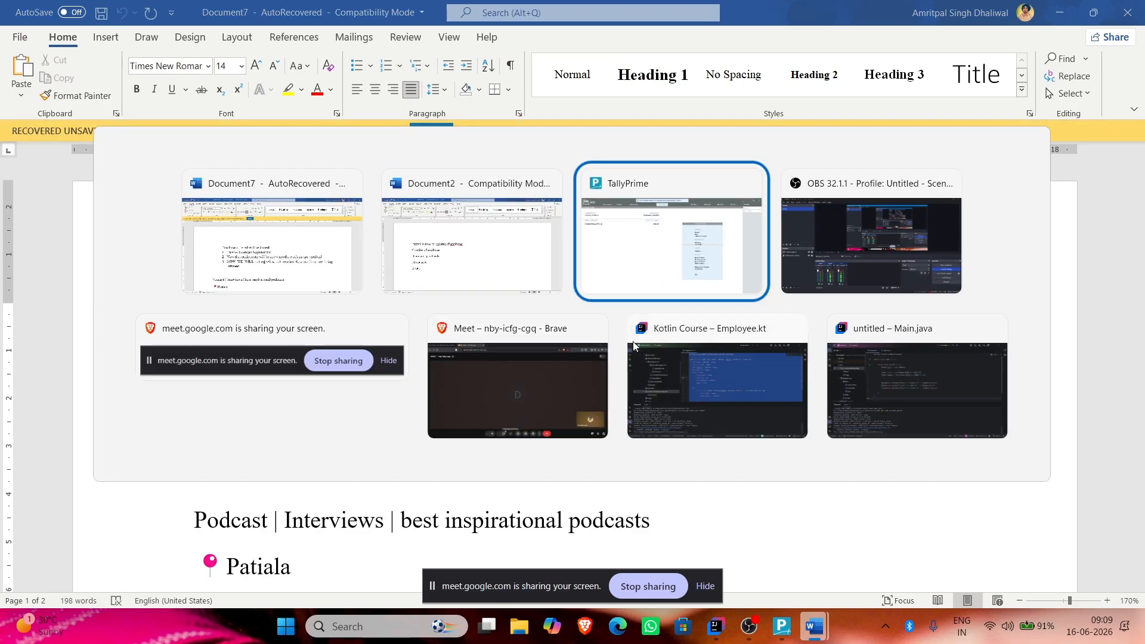
# Step: Admit the waiting participant in Google Meet and close the people list
pyautogui.click(564, 378)
pyautogui.click(1041, 87)
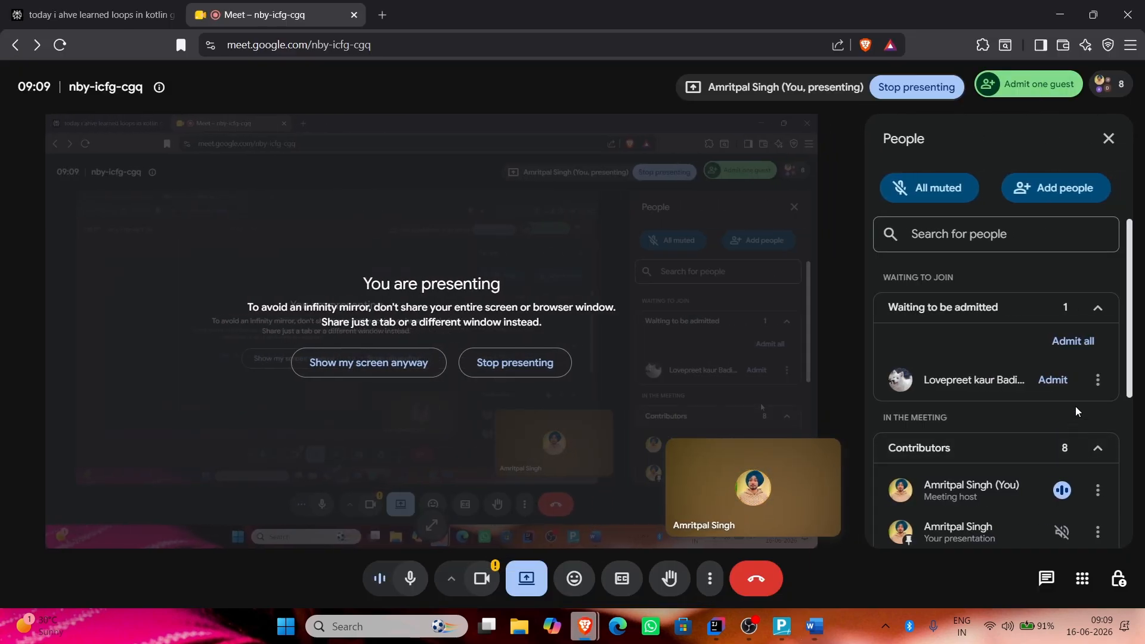
pyautogui.click(1052, 380)
pyautogui.click(1108, 139)
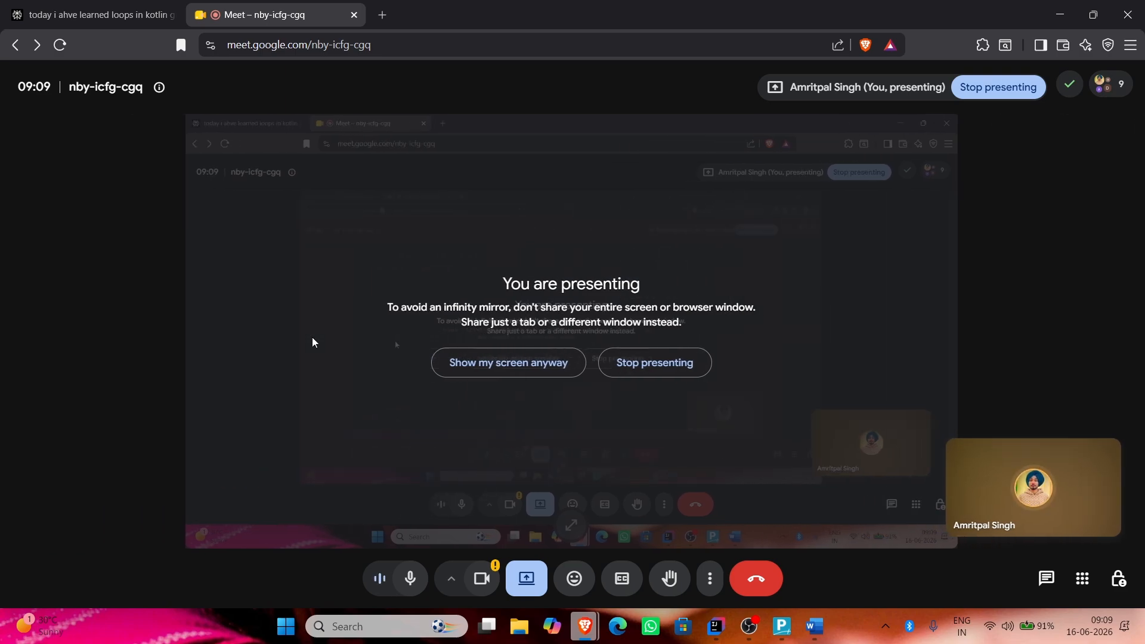
# Step: Add 'How to start it' and 'first of all enable this option' below Bonus, then return to TallyPrime
pyautogui.hotkey('alt', 'Tab')
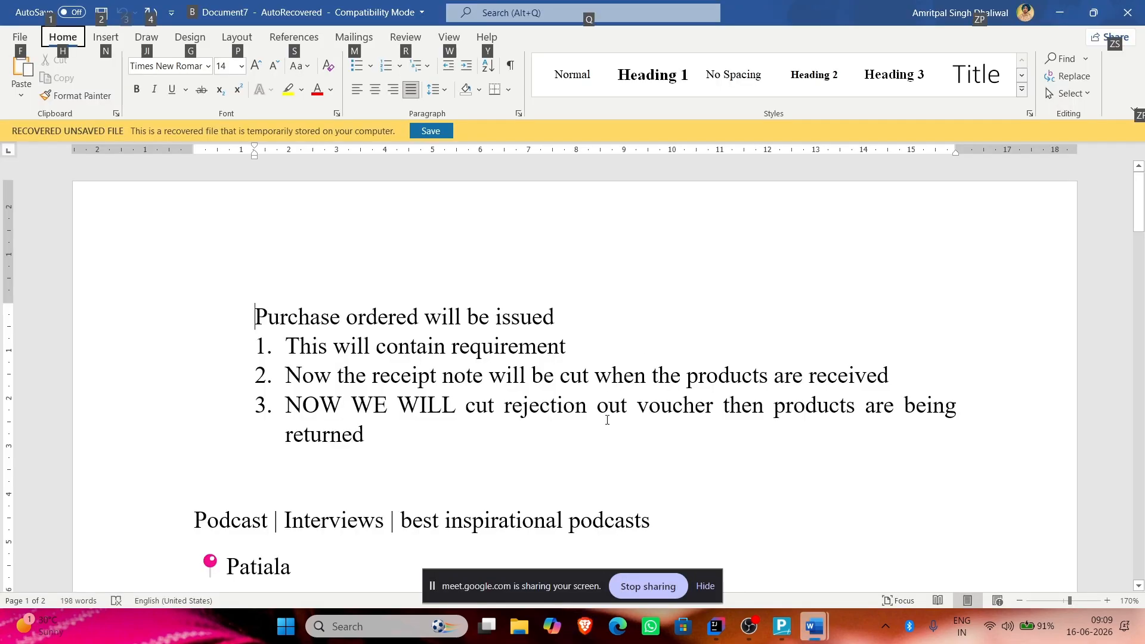
pyautogui.hotkey('alt', 'Tab')
pyautogui.hotkey('alt', 'Tab')
pyautogui.hotkey('alt', 'Tab')
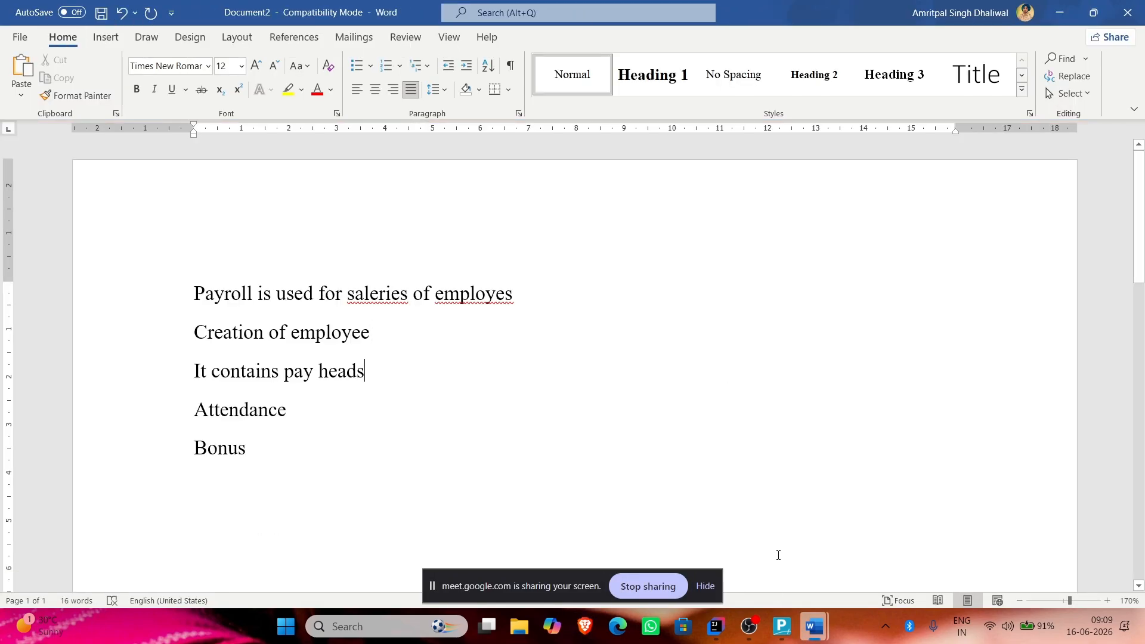
pyautogui.click(782, 626)
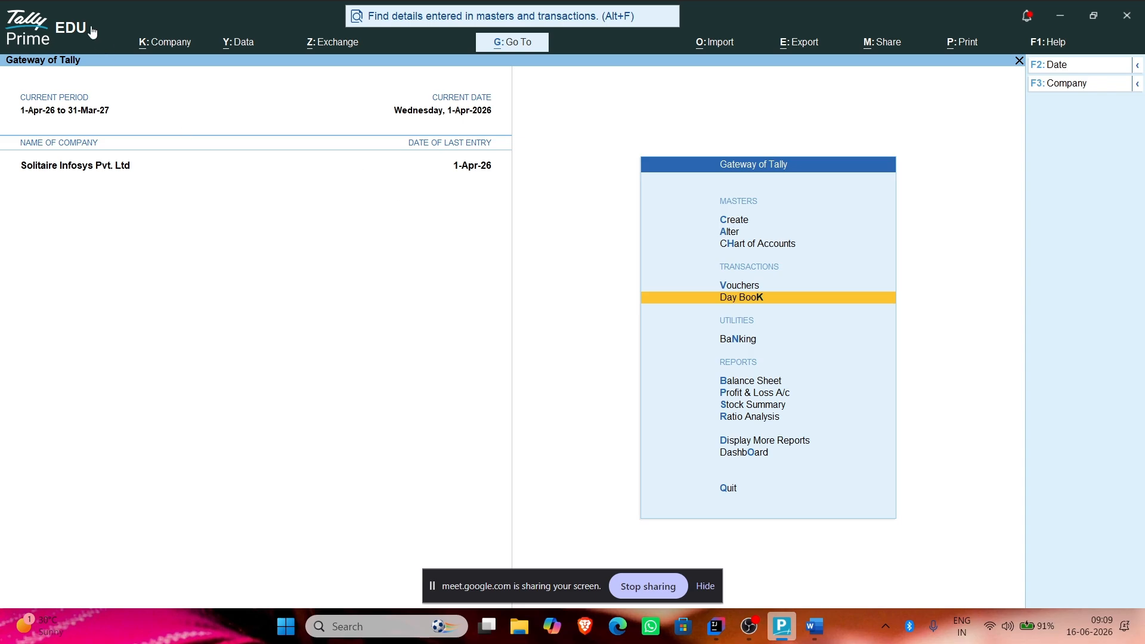
pyautogui.hotkey('alt', 'Tab')
pyautogui.click(545, 471)
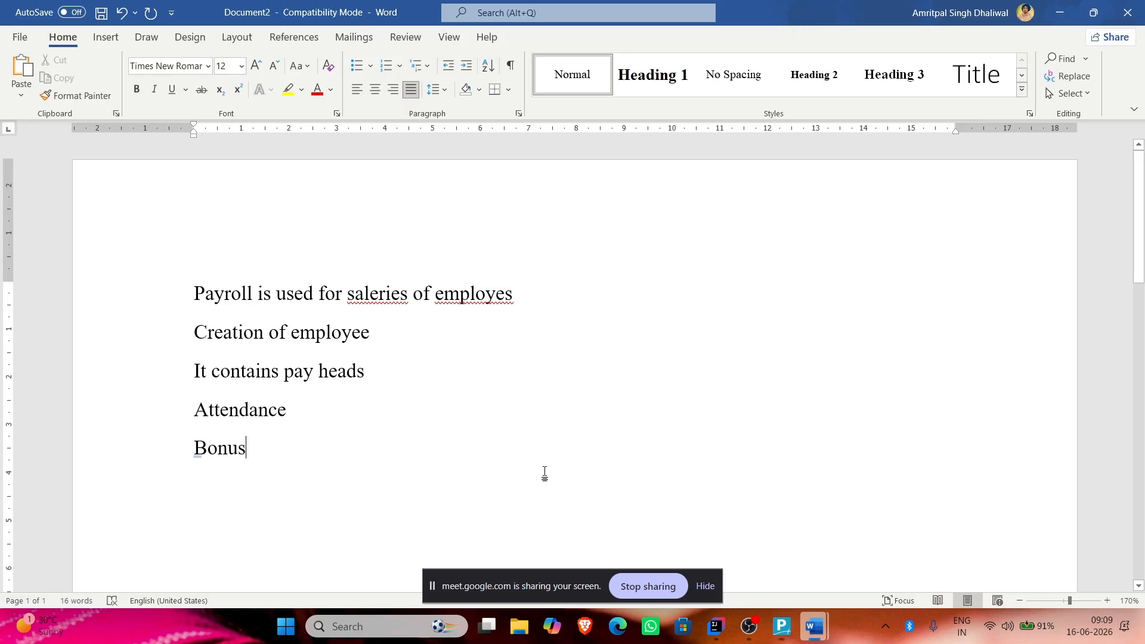
pyautogui.press('Return')
pyautogui.press('Return')
pyautogui.write('How to star')
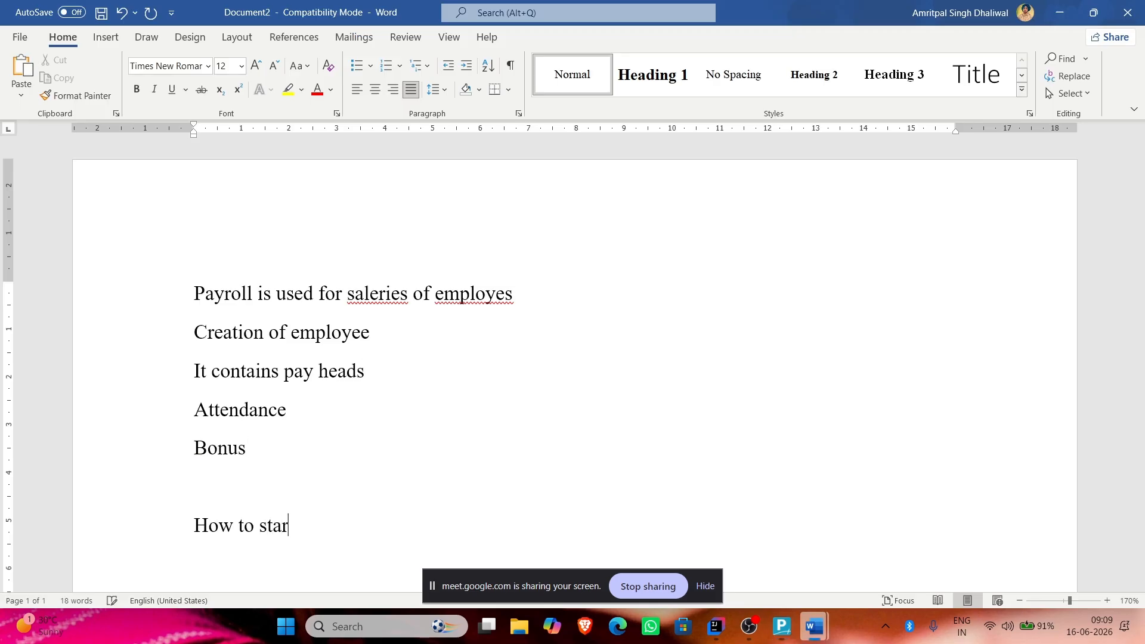
pyautogui.write('t it')
pyautogui.press('Return')
pyautogui.write('first of a')
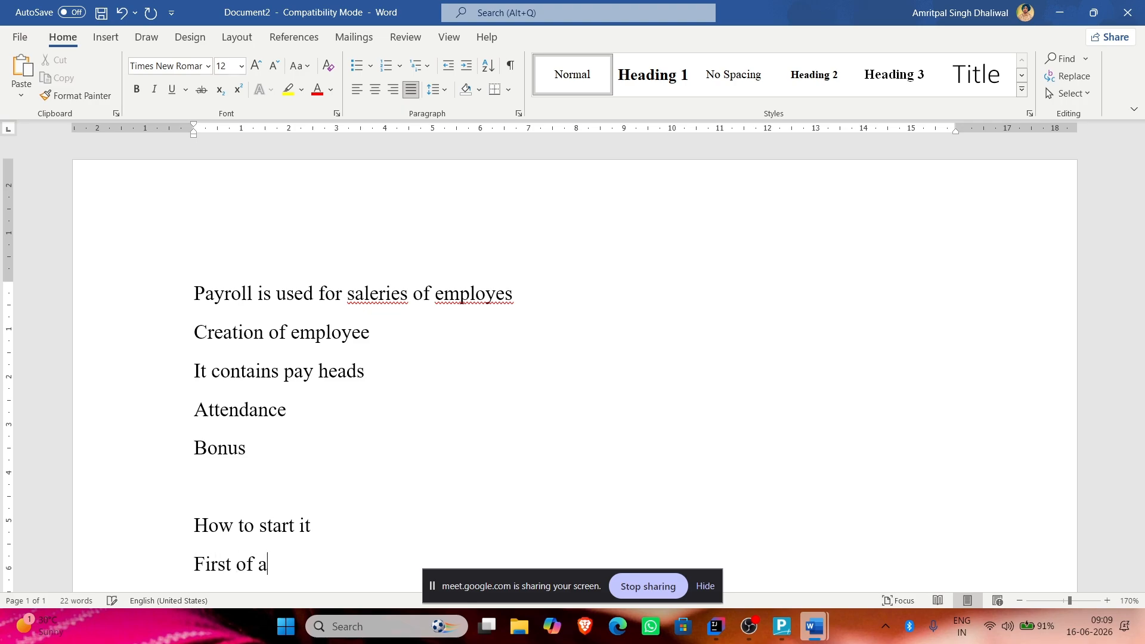
pyautogui.write('ll enable this option')
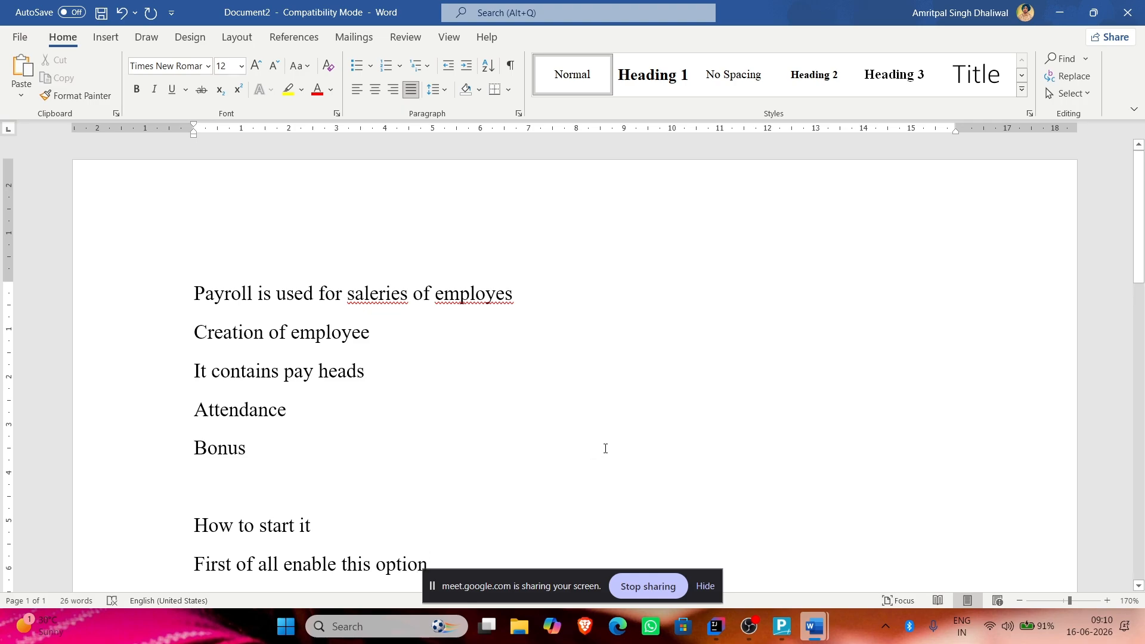
pyautogui.hotkey('alt', 'Tab')
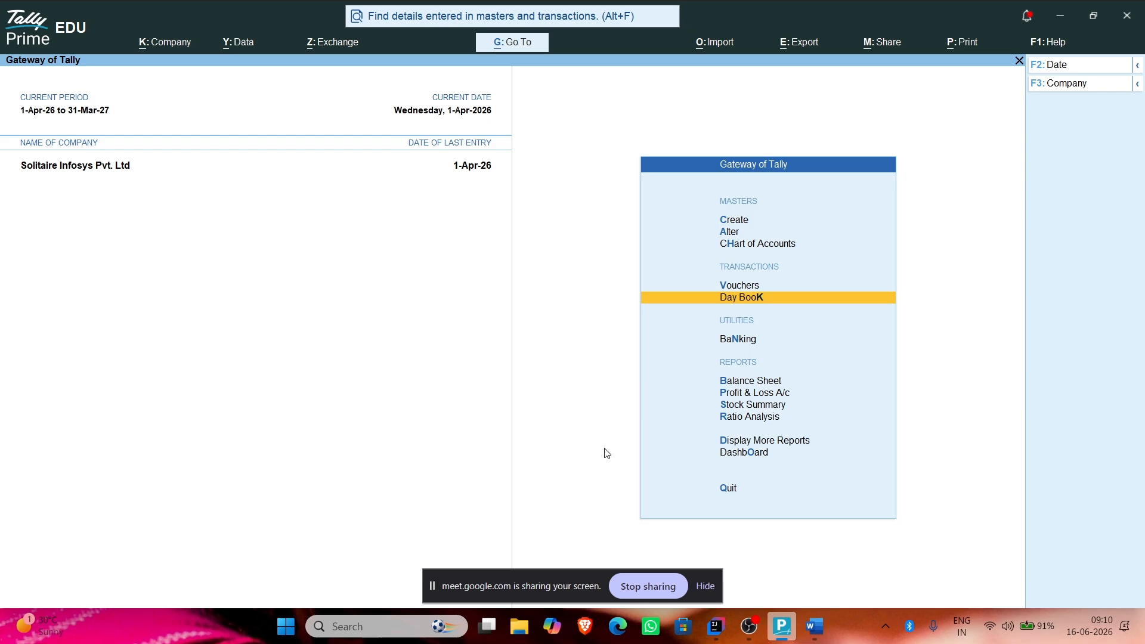
# Step: Turn on Maintain Payroll and Enable Payroll Statutory in the company features
pyautogui.click(164, 43)
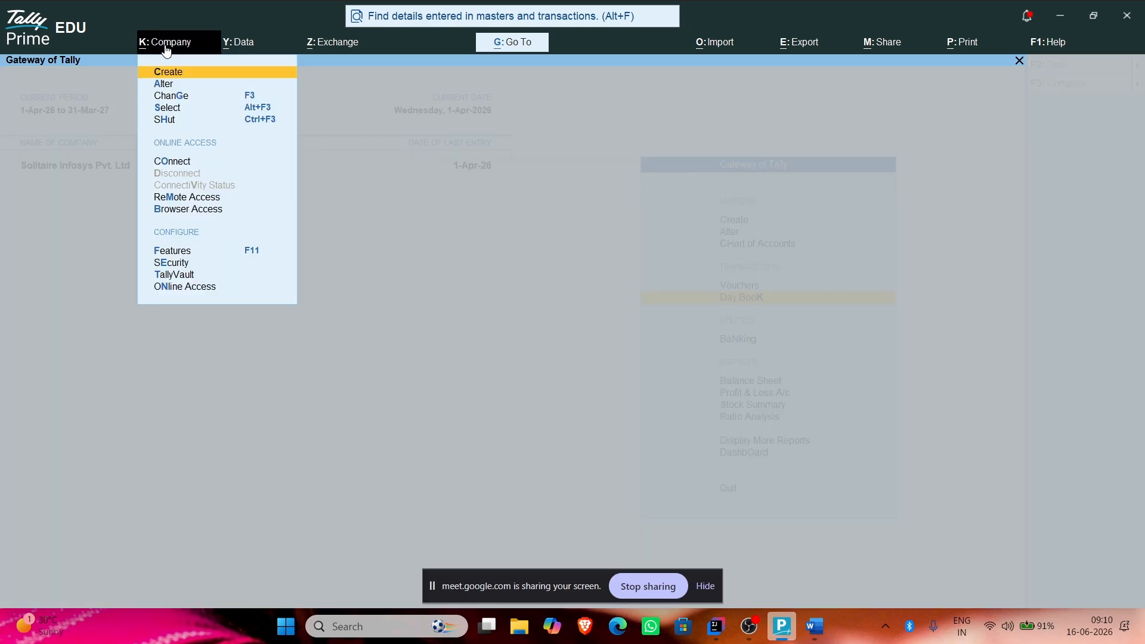
pyautogui.click(172, 253)
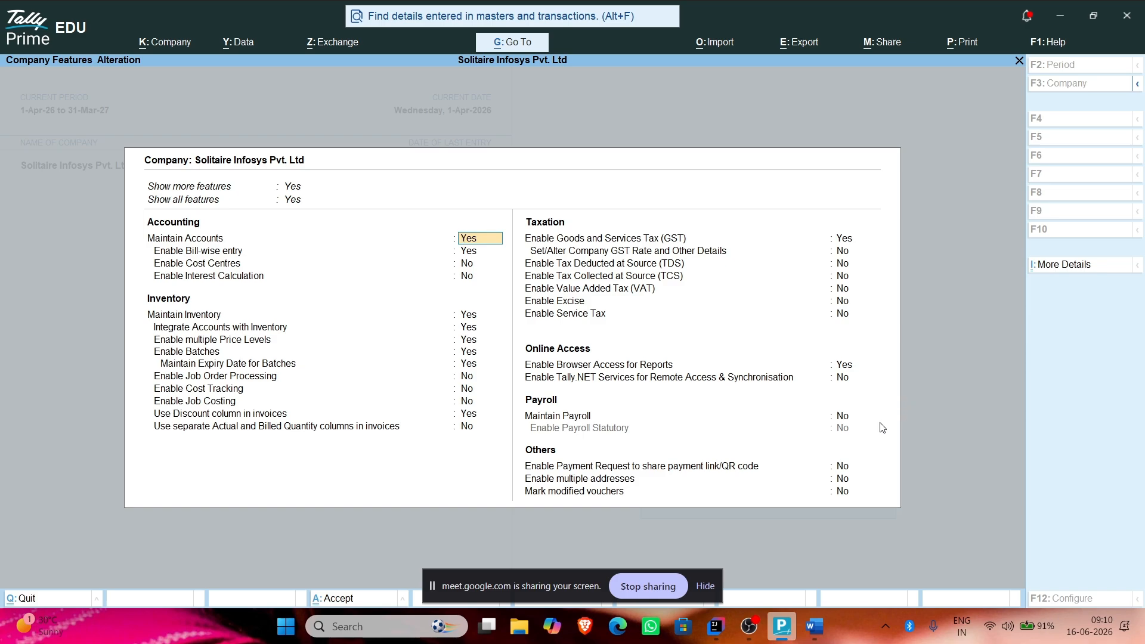
pyautogui.click(841, 417)
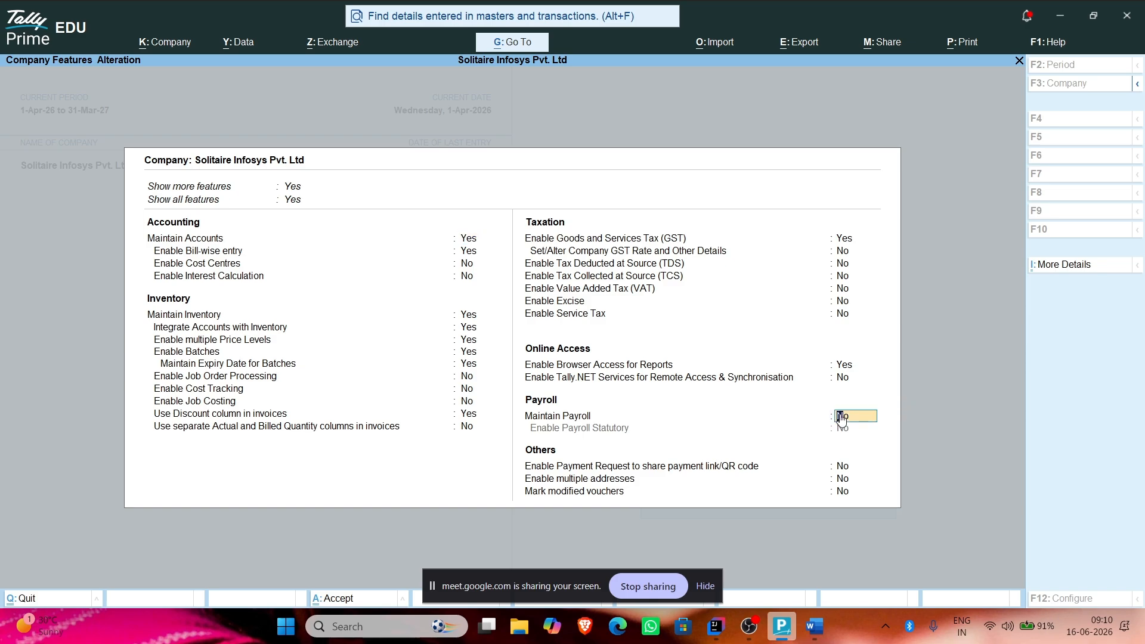
pyautogui.press('y')
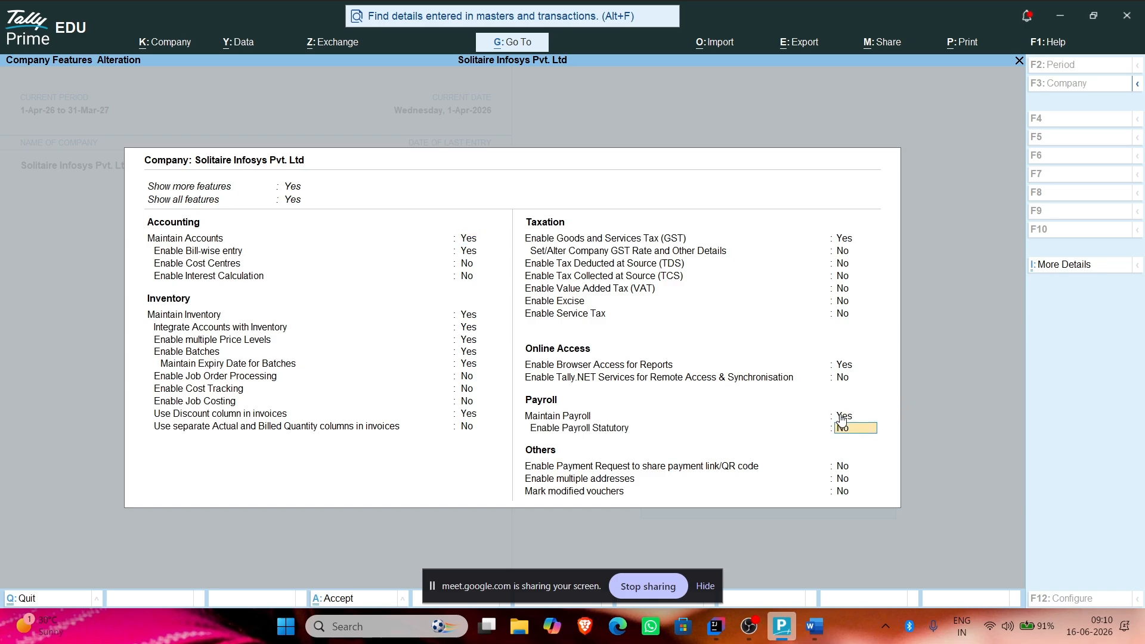
pyautogui.press('y')
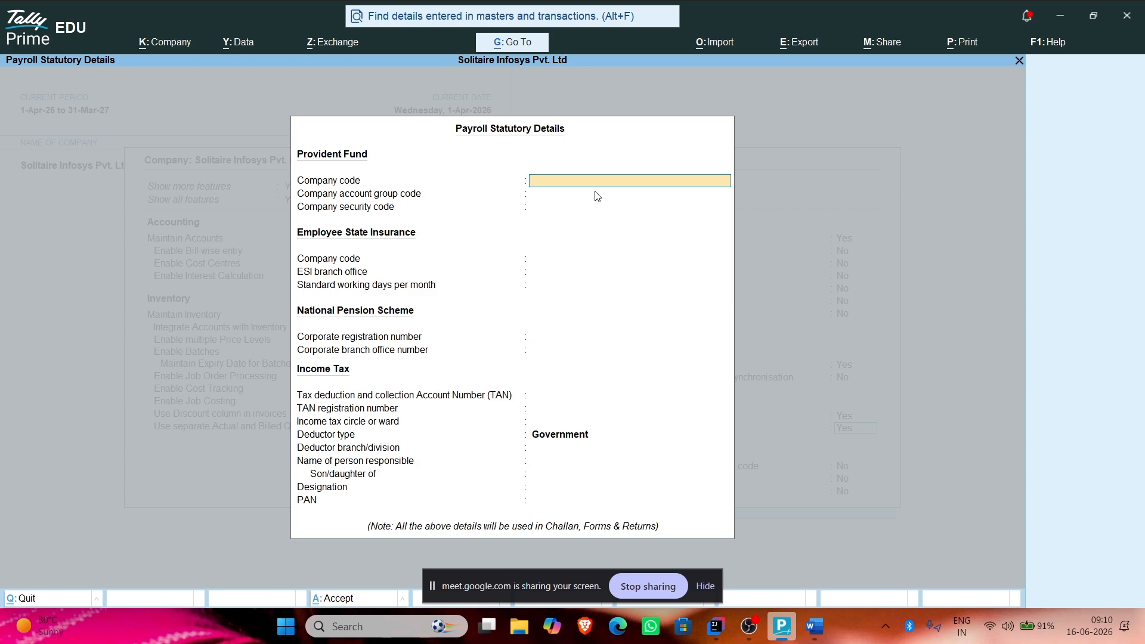
# Step: Back in TallyPrime, enter the Provident Fund company code in Payroll Statutory Details
pyautogui.hotkey('alt', 'Tab')
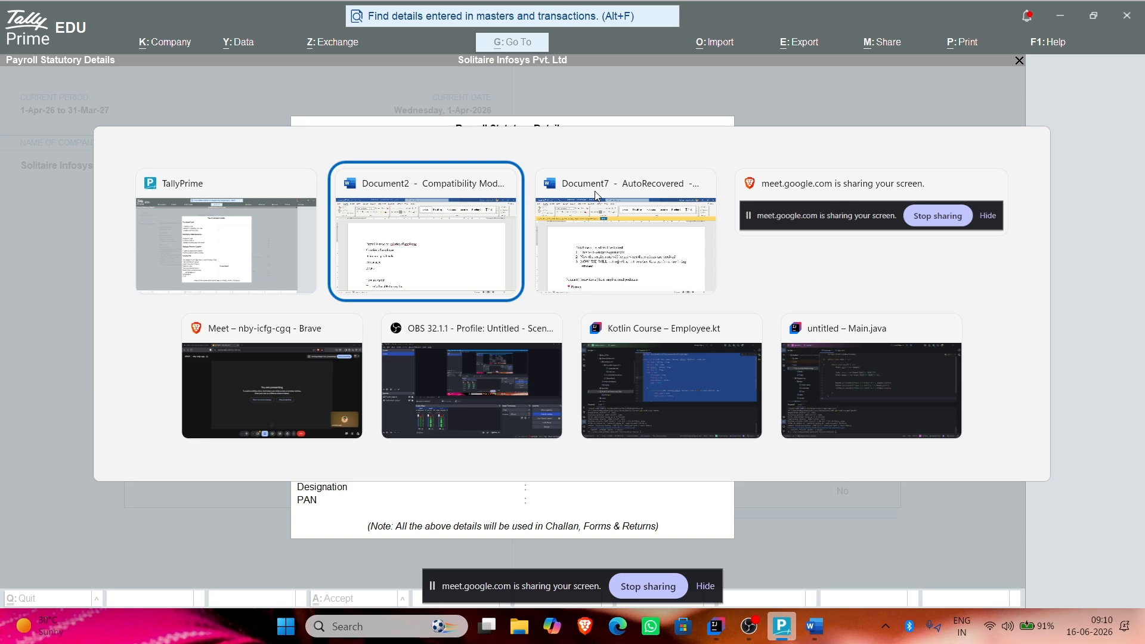
pyautogui.hotkey('alt', 'shift', 'Tab')
pyautogui.write('Pds')
pyautogui.press('BackSpace')
pyautogui.press('BackSpace')
pyautogui.press('BackSpace')
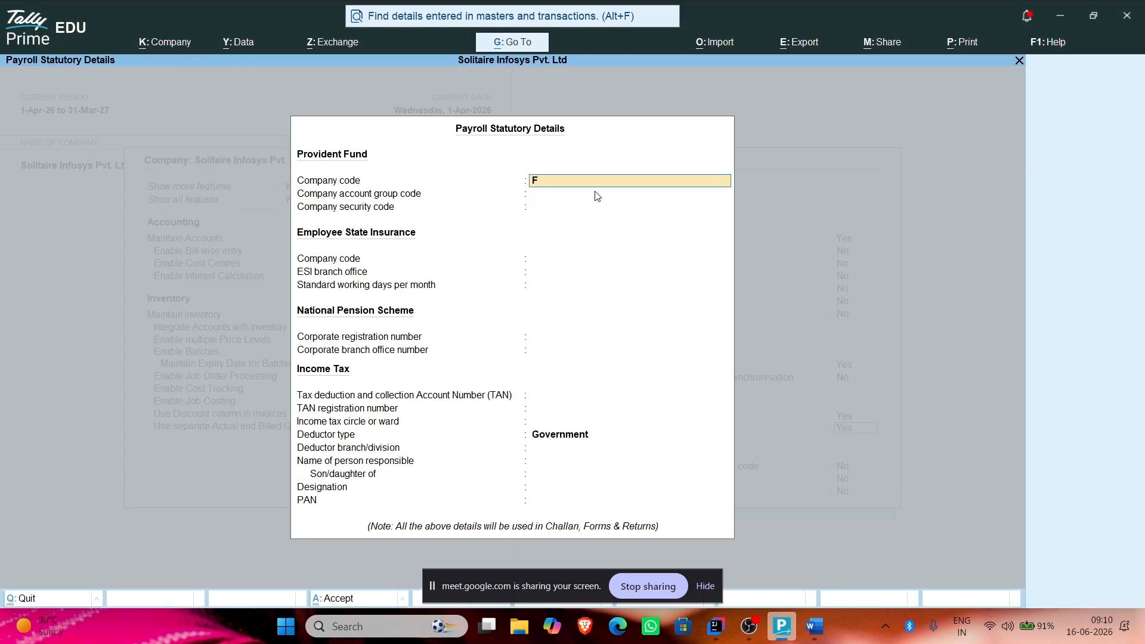
pyautogui.write('Ps')
pyautogui.press('BackSpace')
pyautogui.press('BackSpace')
pyautogui.write('SLINF')
pyautogui.press('BackSpace')
pyautogui.write('Y2011')
pyautogui.click(596, 192)
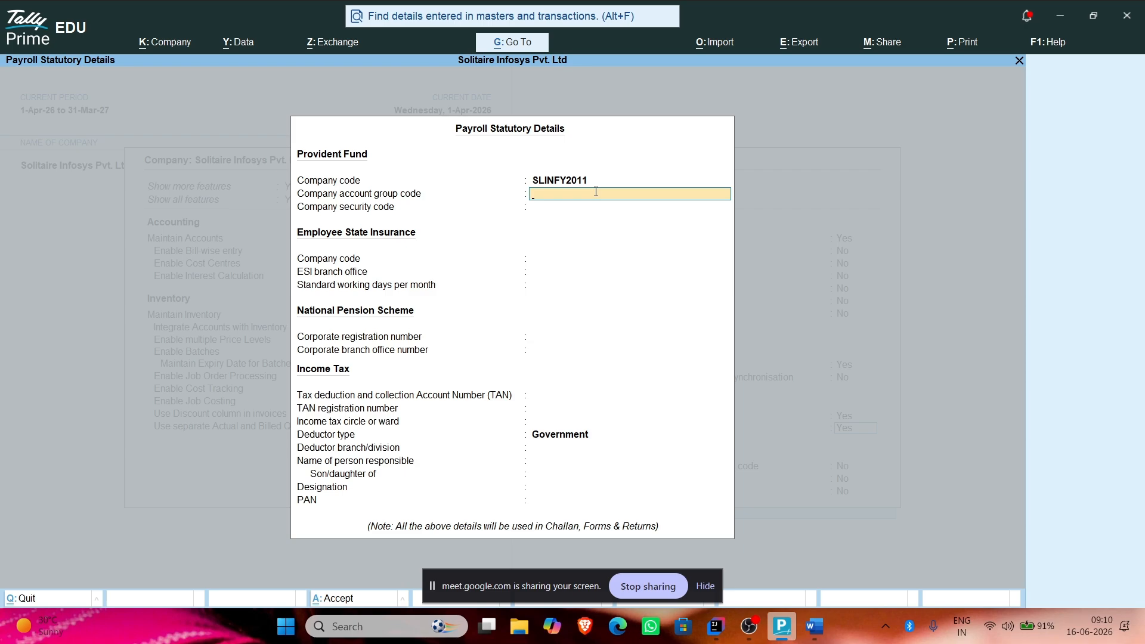
# Step: Skip the account group code, enter the company security code, and pass over the ESI fields
pyautogui.press('Return')
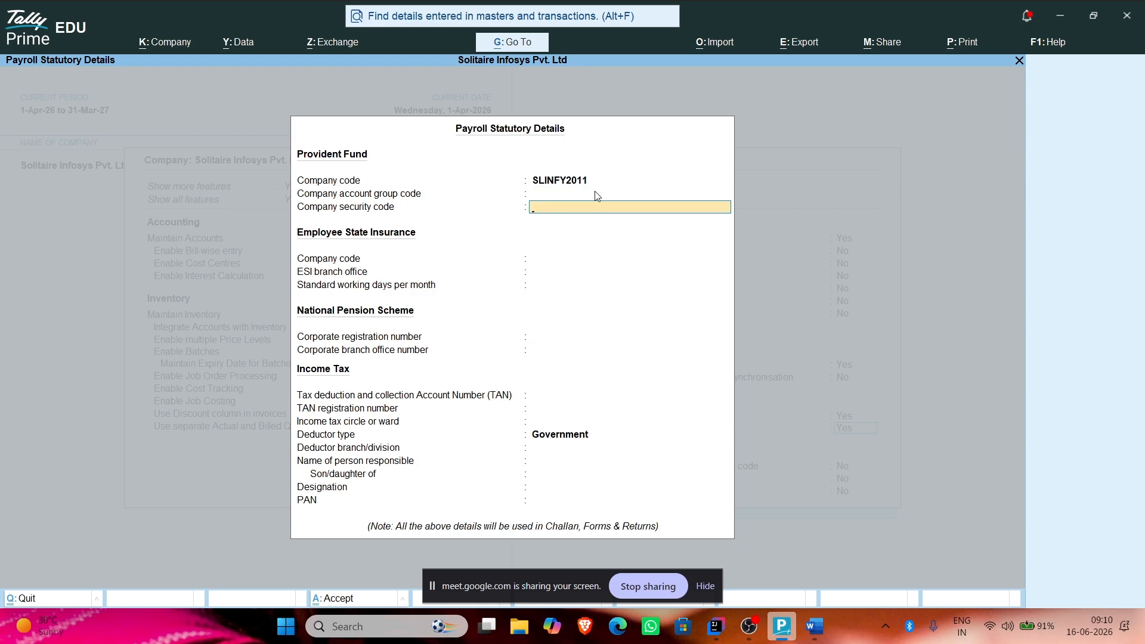
pyautogui.press('Return')
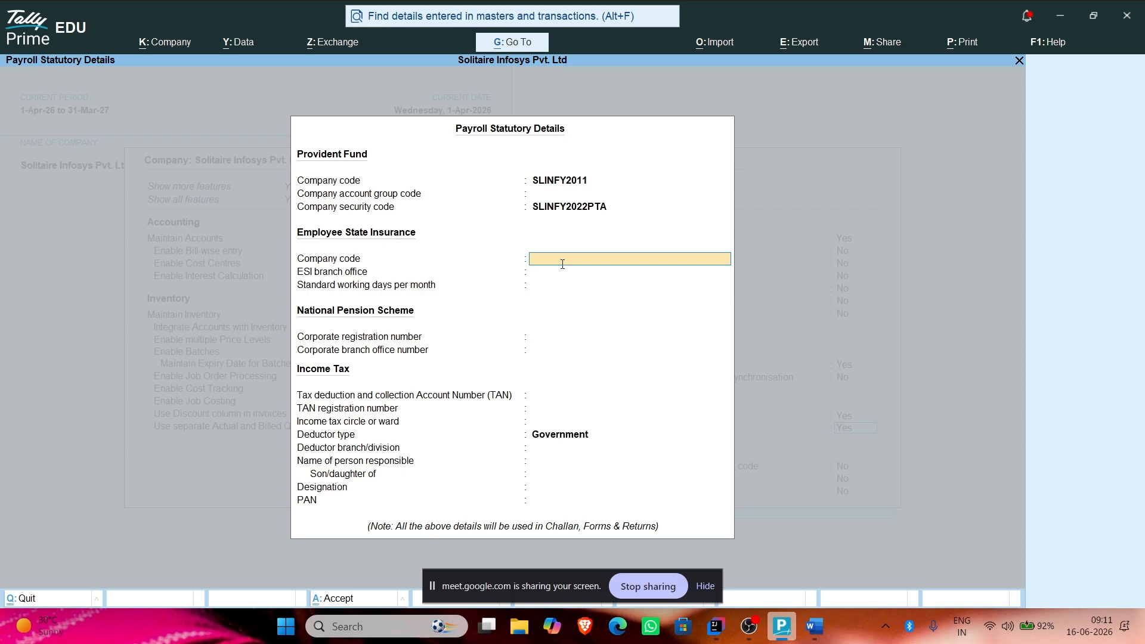
pyautogui.press('Return')
pyautogui.press('Return')
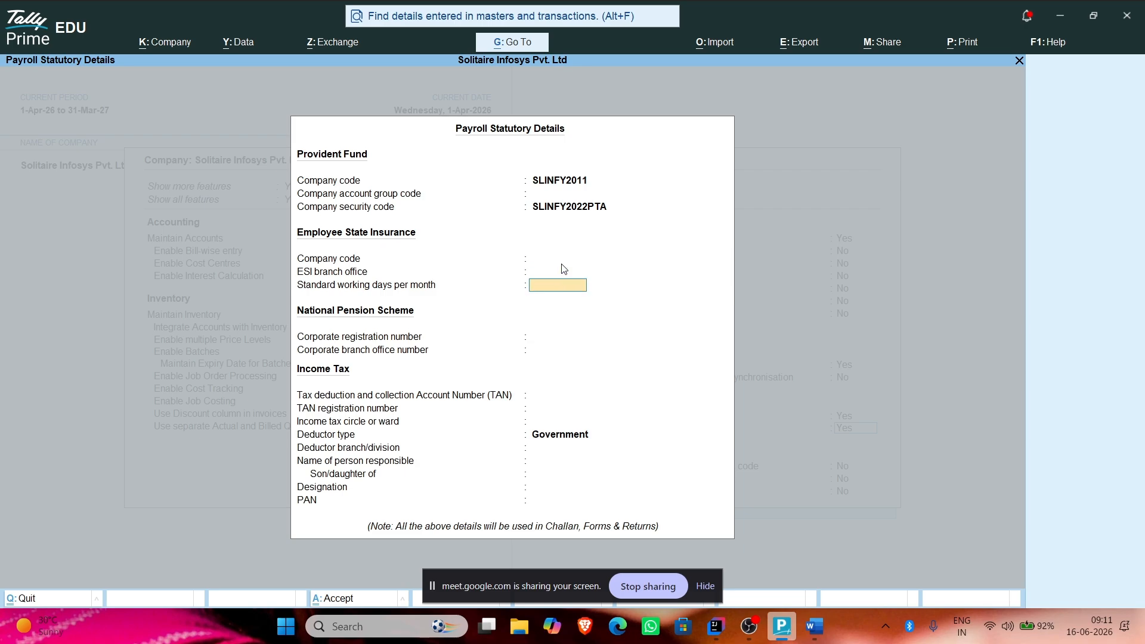
pyautogui.hotkey('alt', 'Tab')
# Step: Admit the waiting guest in Google Meet, then return to TallyPrime's Payroll Statutory Details
pyautogui.hotkey('alt', 'Tab')
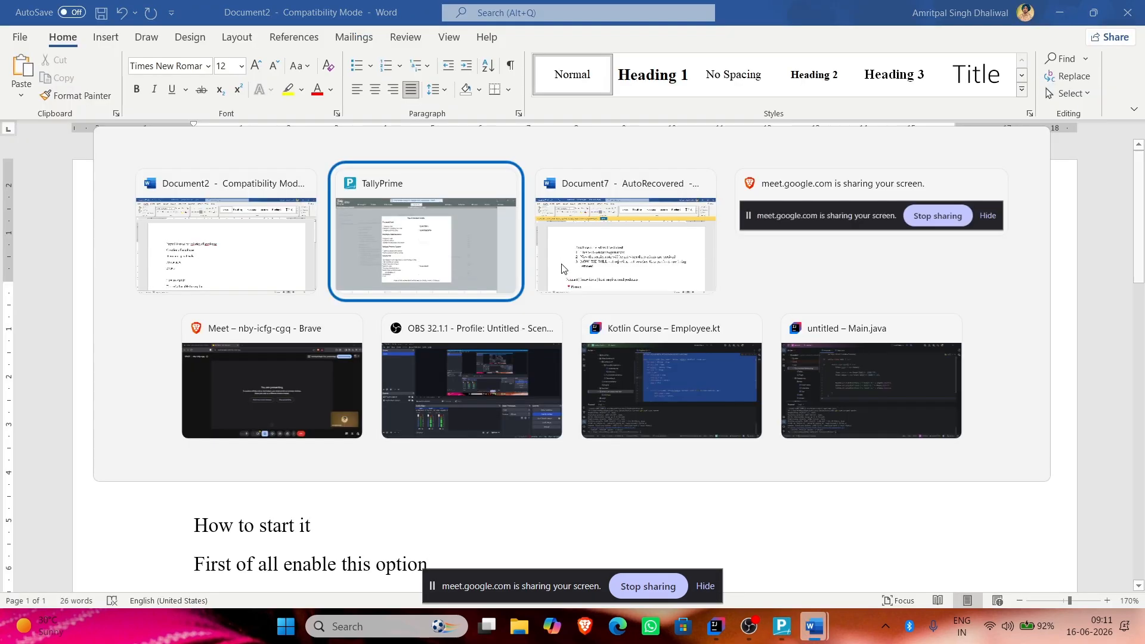
pyautogui.hotkey('alt', 'Tab')
pyautogui.click(234, 405)
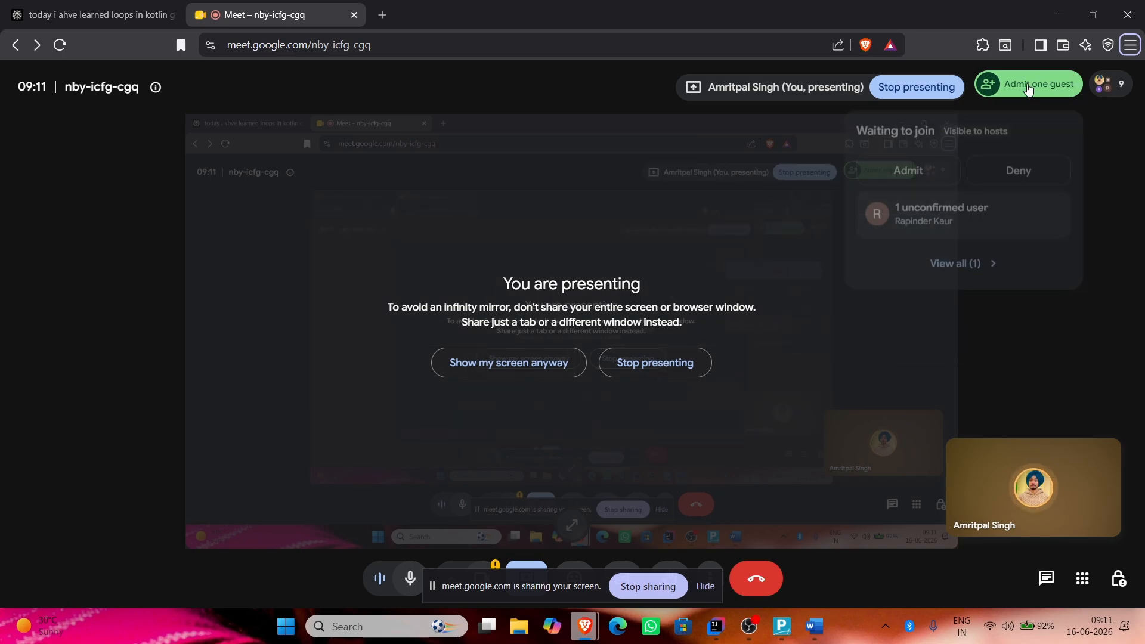
pyautogui.click(1040, 85)
pyautogui.click(1050, 381)
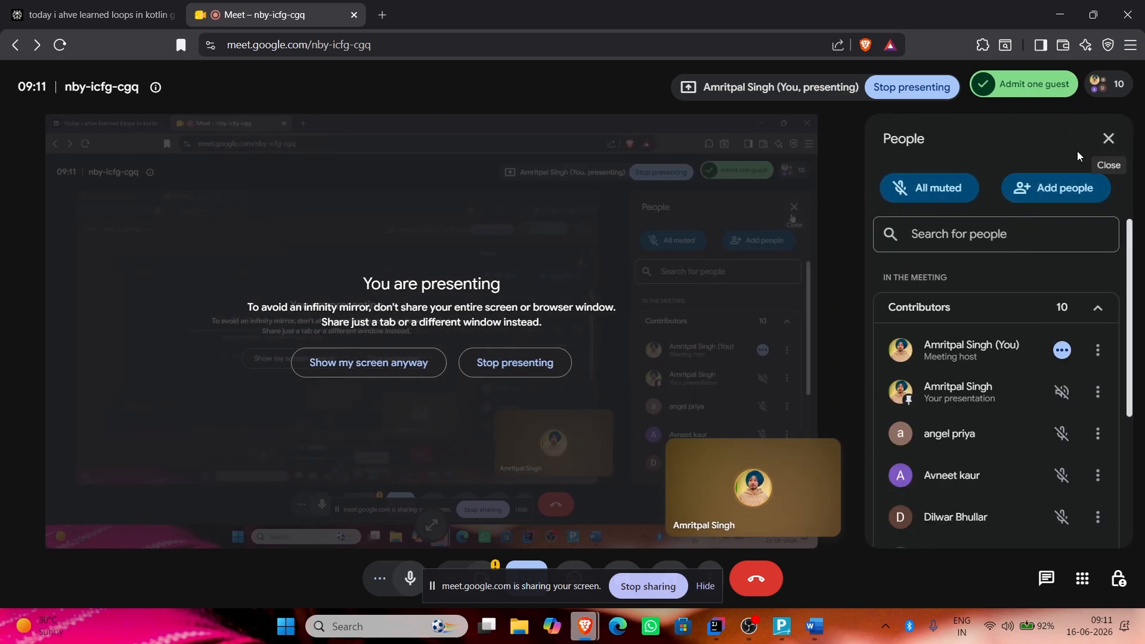
pyautogui.hotkey('alt', 'Tab')
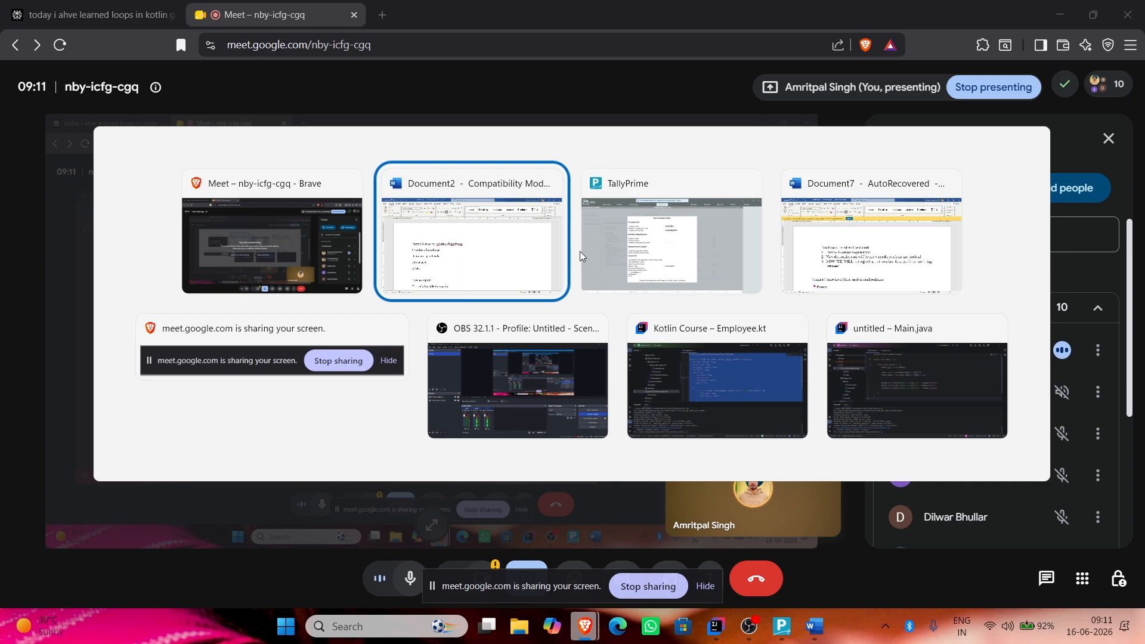
pyautogui.click(598, 252)
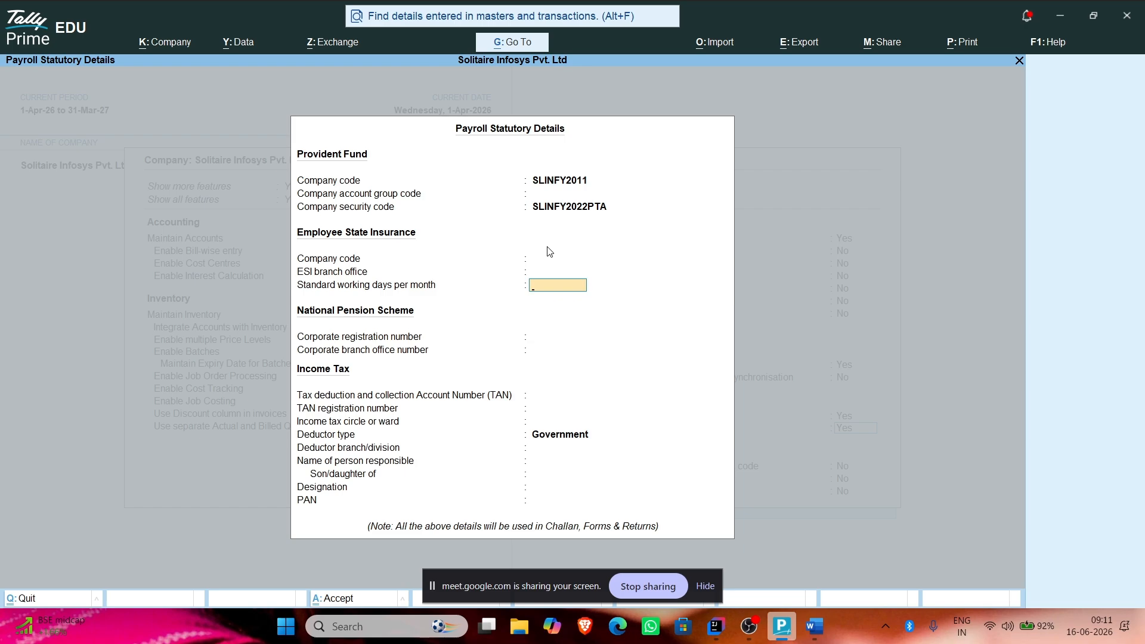
# Step: Leave the ESI standard working days blank and switch to the Google Meet window
pyautogui.press('Return')
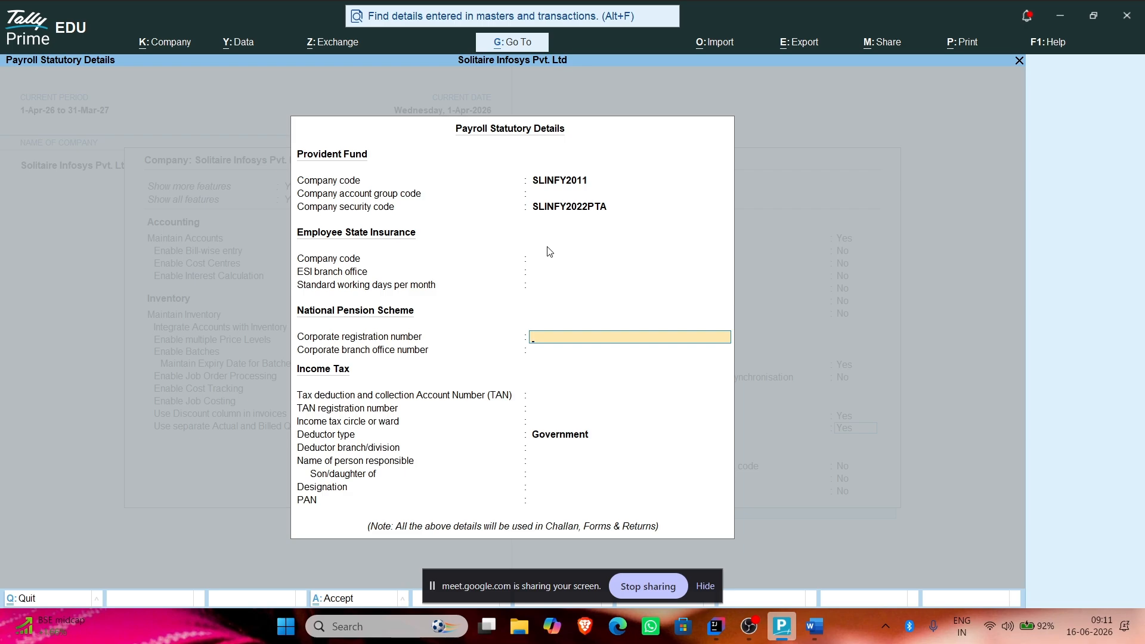
pyautogui.hotkey('alt', 'Tab')
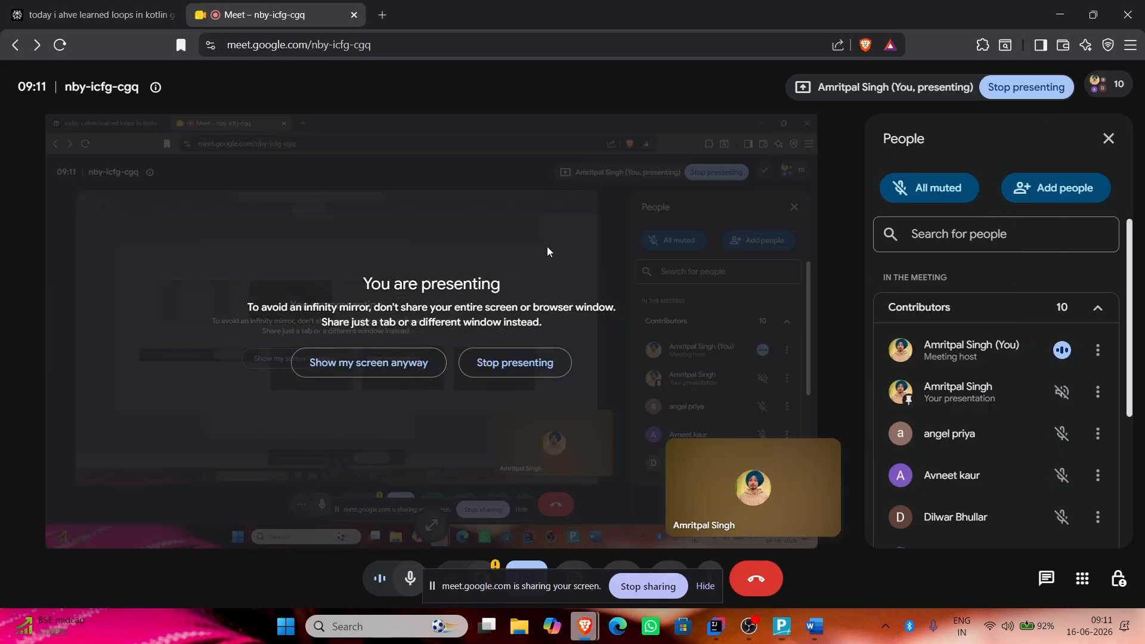
# Step: Search Google for NPS in a new browser tab, then return to TallyPrime
pyautogui.hotkey('ctrl', 't')
pyautogui.write('NPS')
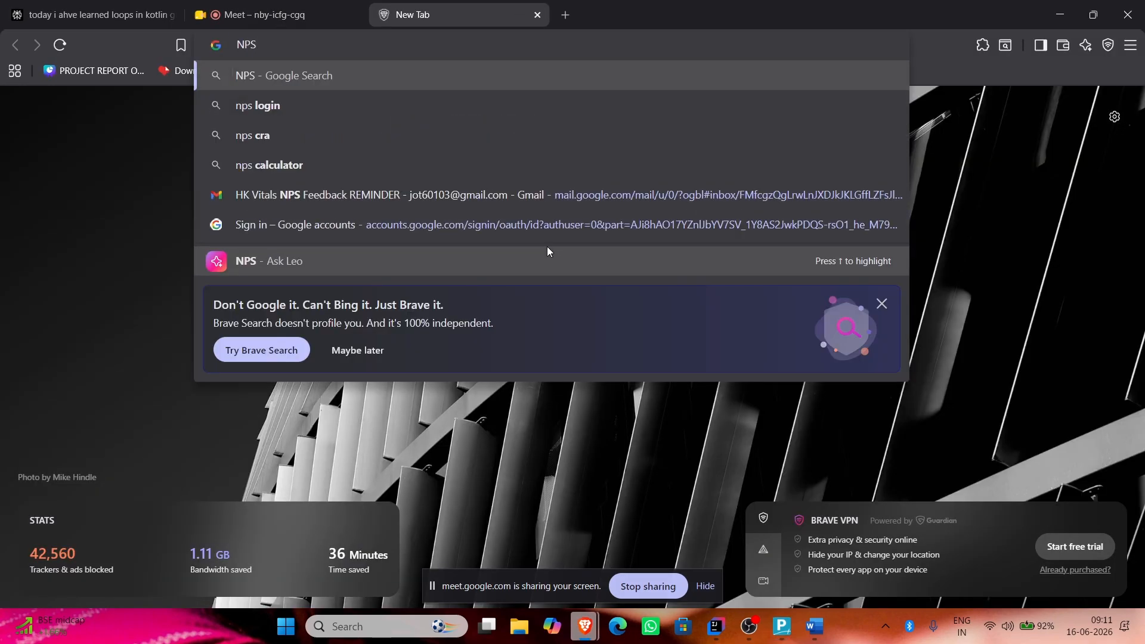
pyautogui.press('Return')
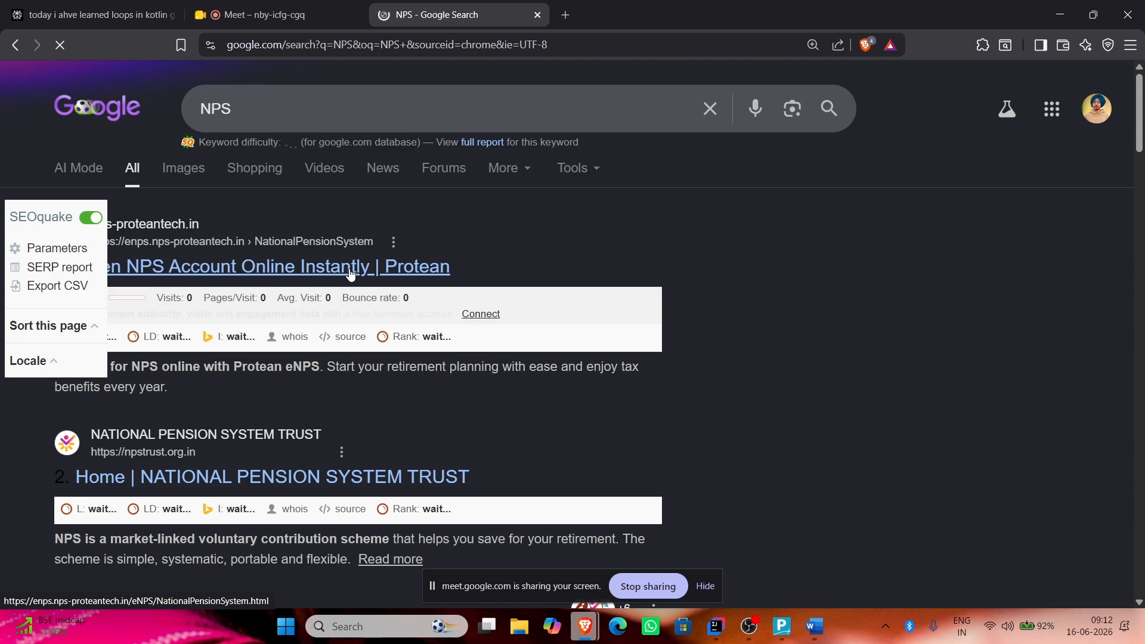
pyautogui.hotkey('alt', 'Tab')
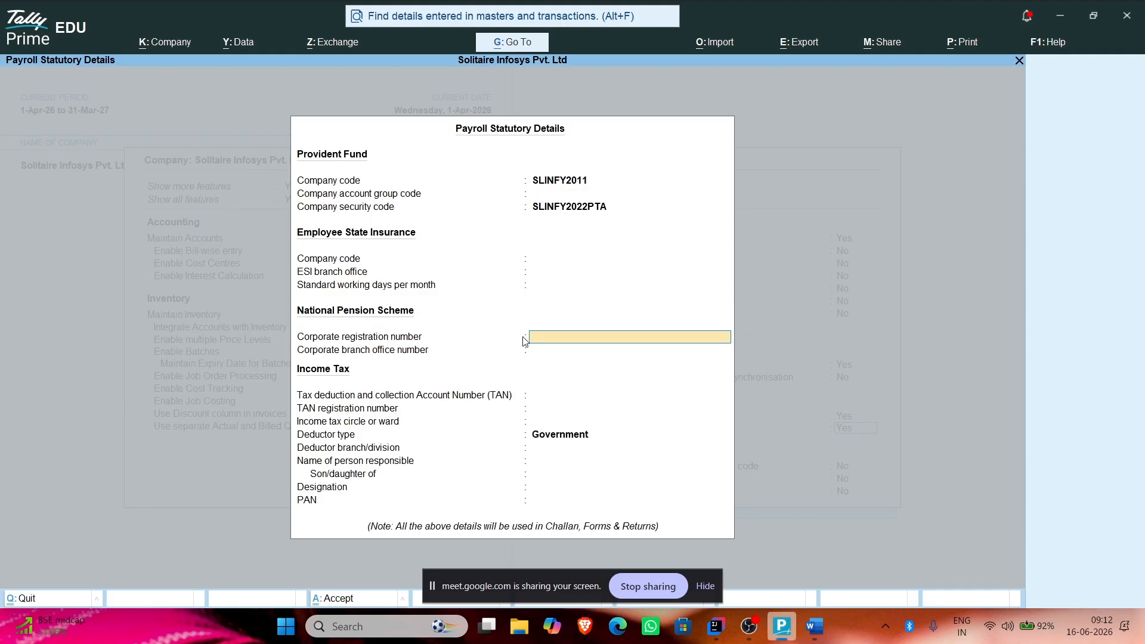
pyautogui.press('Return')
pyautogui.press('Return')
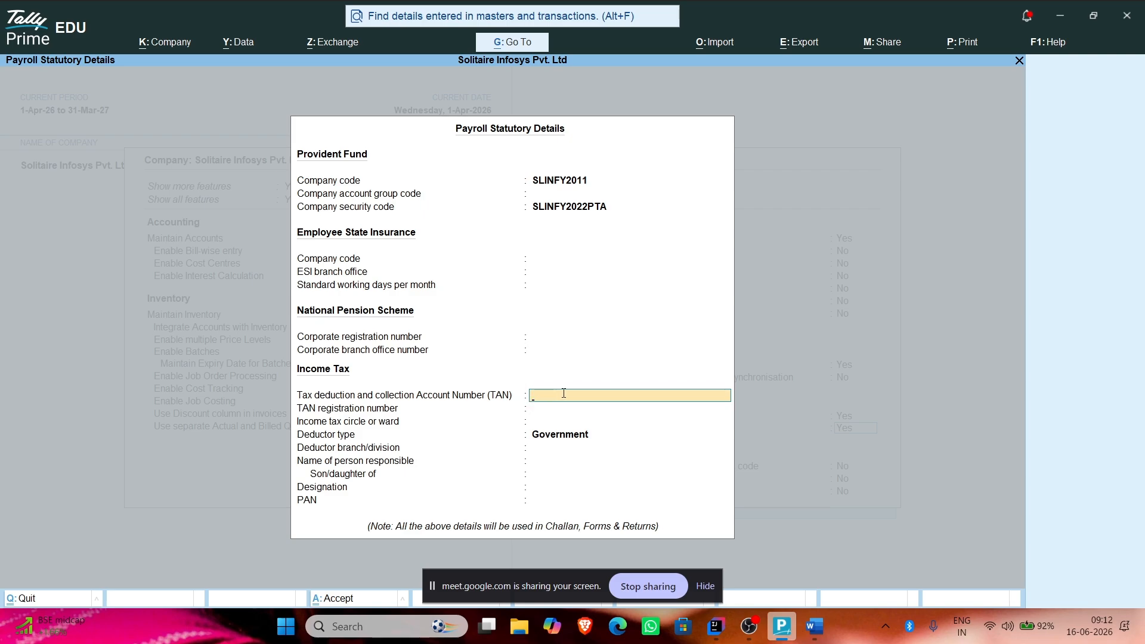
pyautogui.press('Return')
pyautogui.press('Return')
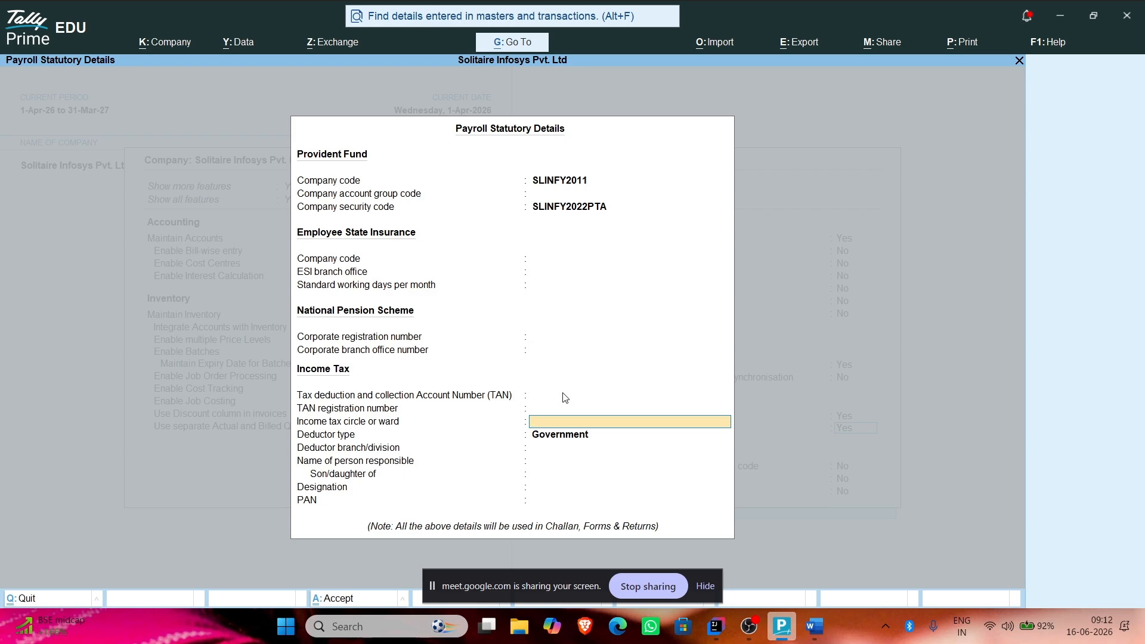
# Step: Add the line 'Employee have alery of 7LPA' to the Word notes
pyautogui.hotkey('alt', 'Tab')
pyautogui.hotkey('alt', 'Tab')
pyautogui.press('Tab')
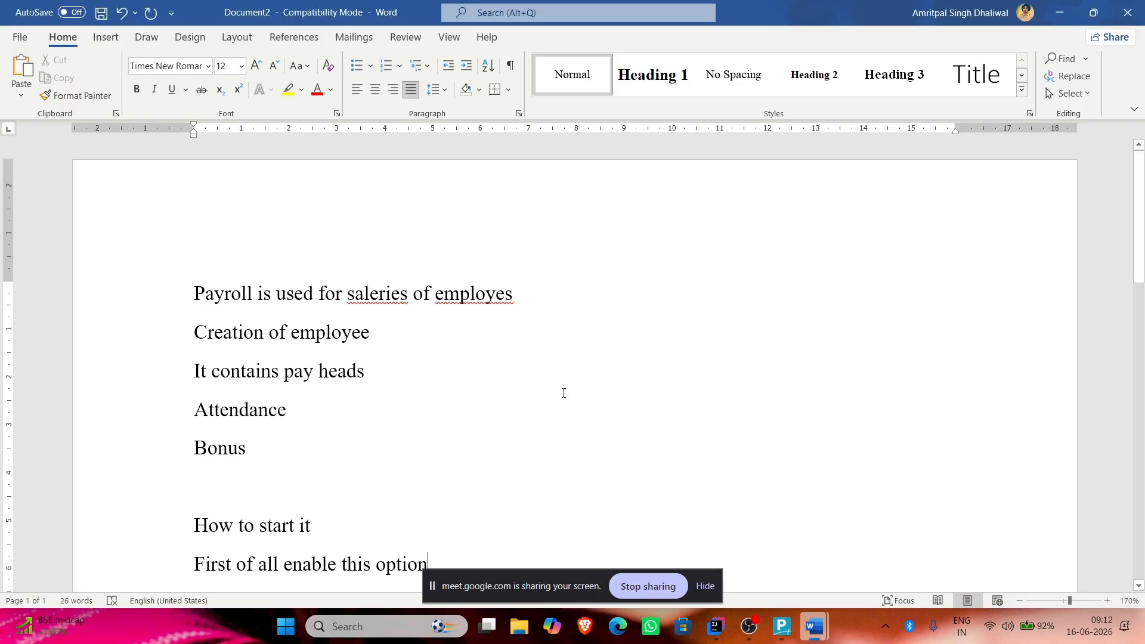
pyautogui.scroll(-2, 563, 393)
pyautogui.press('Return')
pyautogui.press('Return')
pyautogui.press('Return')
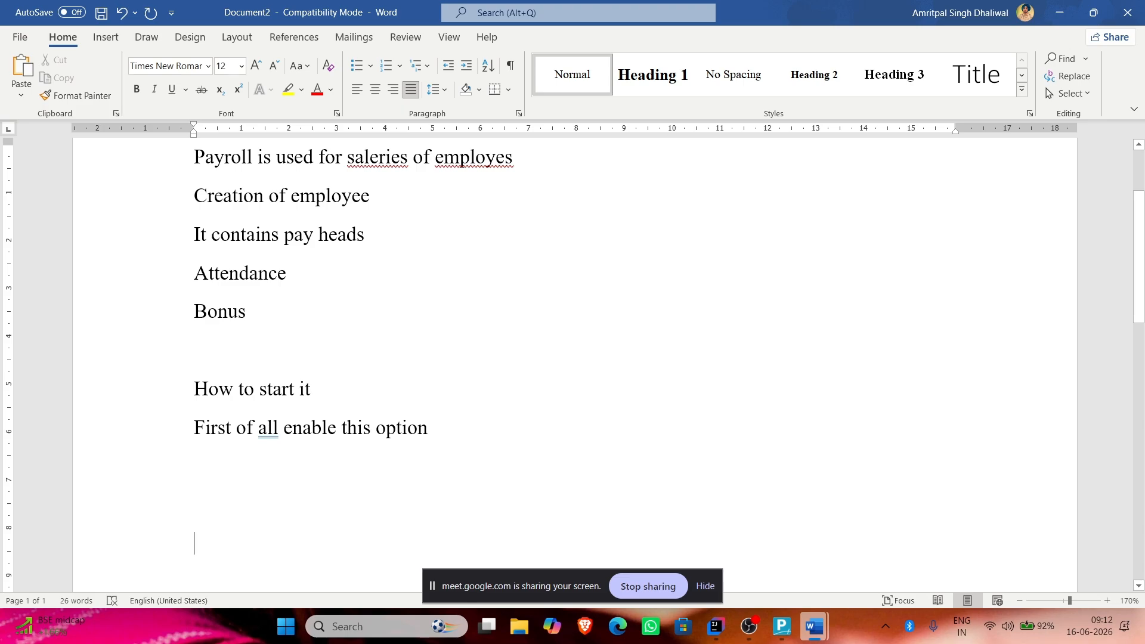
pyautogui.write('employe')
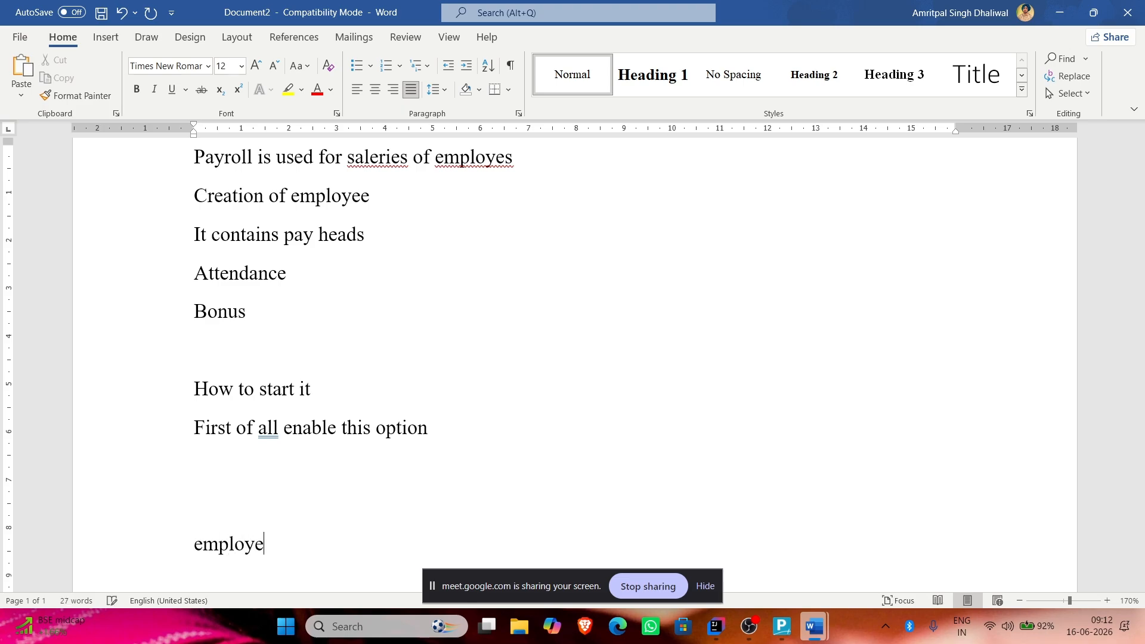
pyautogui.write('e have alery')
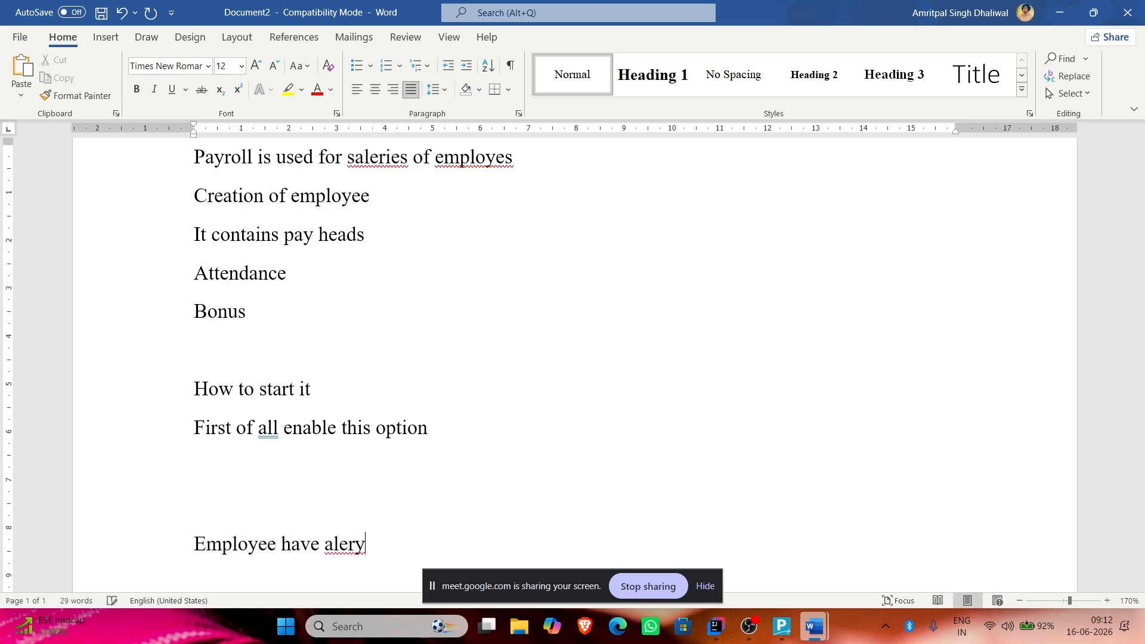
pyautogui.write(' of 7LPS')
pyautogui.press('BackSpace')
pyautogui.write('A')
pyautogui.press('Return')
# Step: Type '35,000' on the next line, then briefly switch to the browser and back
pyautogui.scroll(-1, 509, 443)
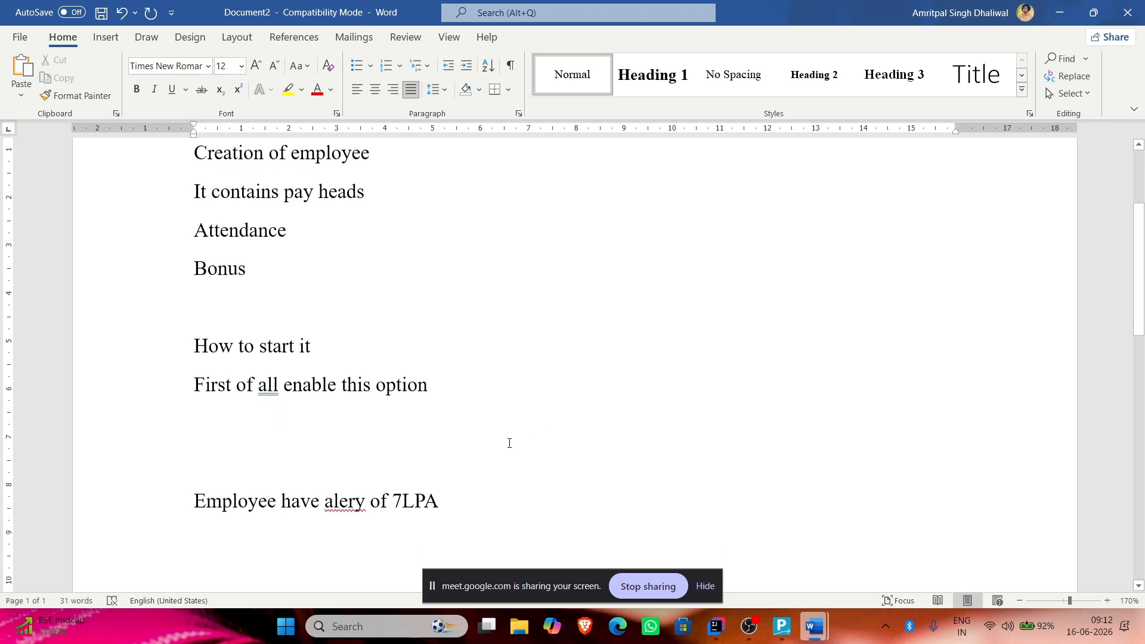
pyautogui.write('3500')
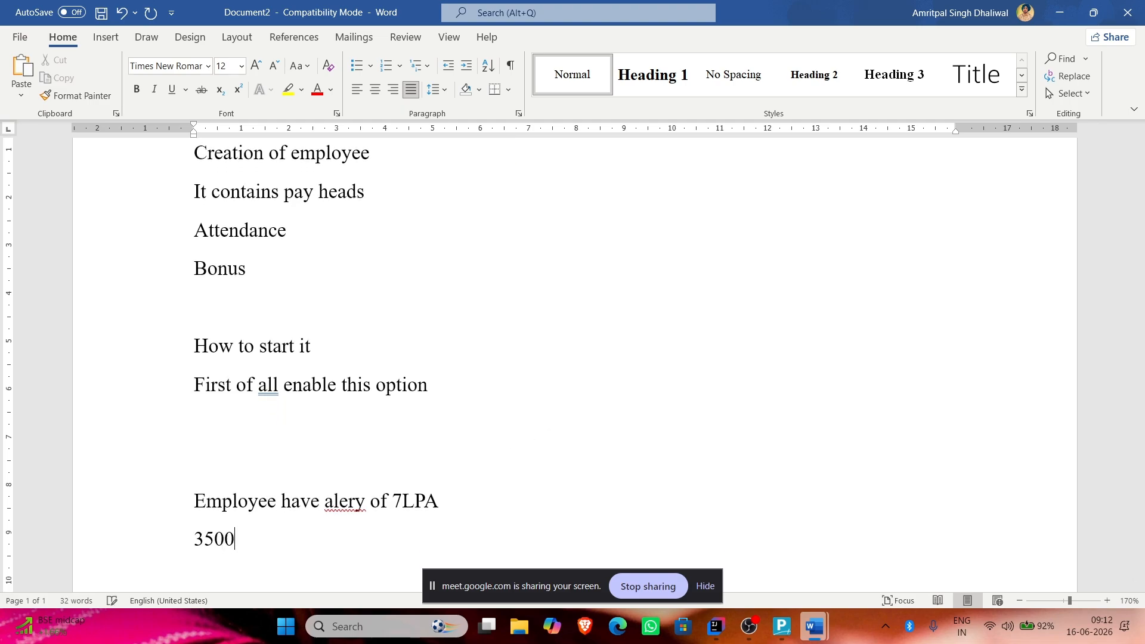
pyautogui.press('BackSpace')
pyautogui.press('BackSpace')
pyautogui.write(',000')
pyautogui.hotkey('alt', 'Tab')
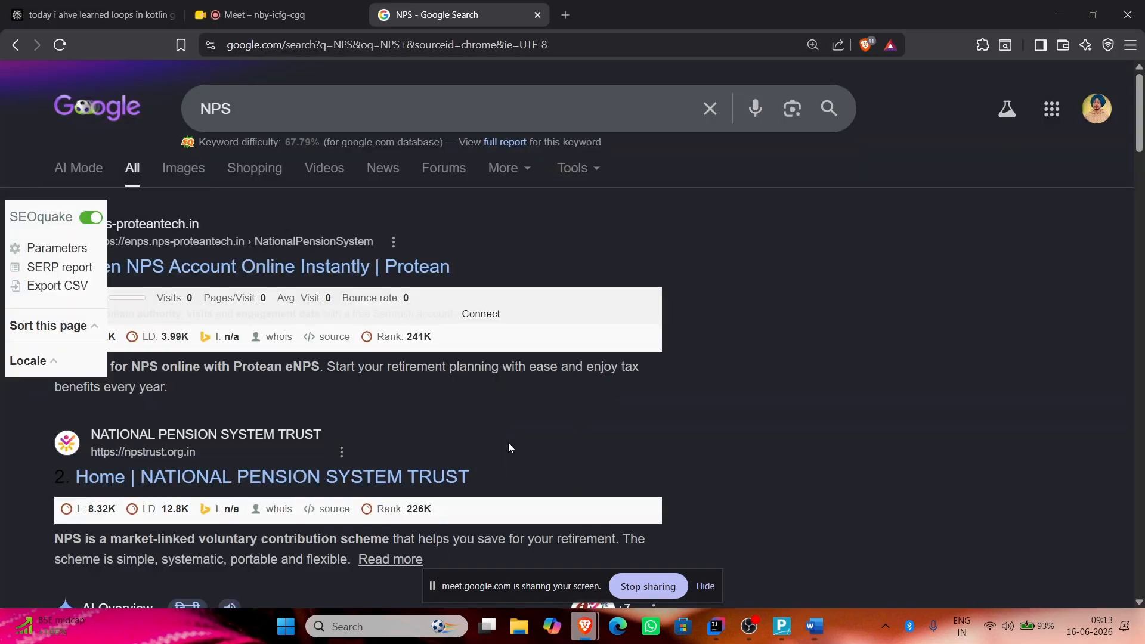
pyautogui.hotkey('alt', 'Tab')
pyautogui.hotkey('alt', 'Tab')
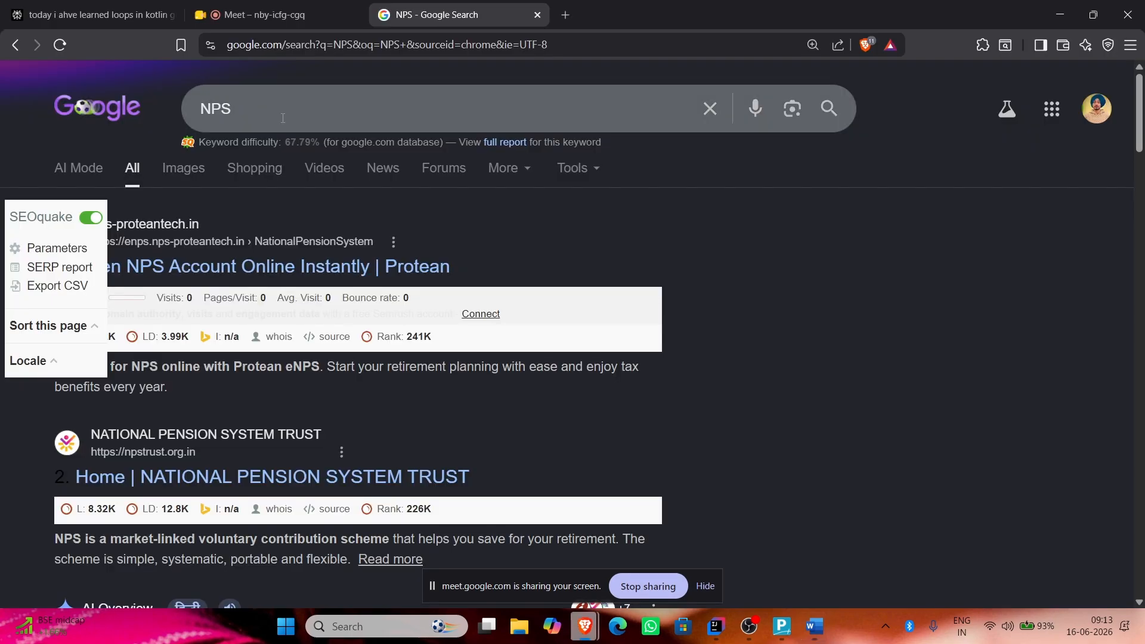
pyautogui.click(298, 5)
pyautogui.hotkey('alt', 'Tab')
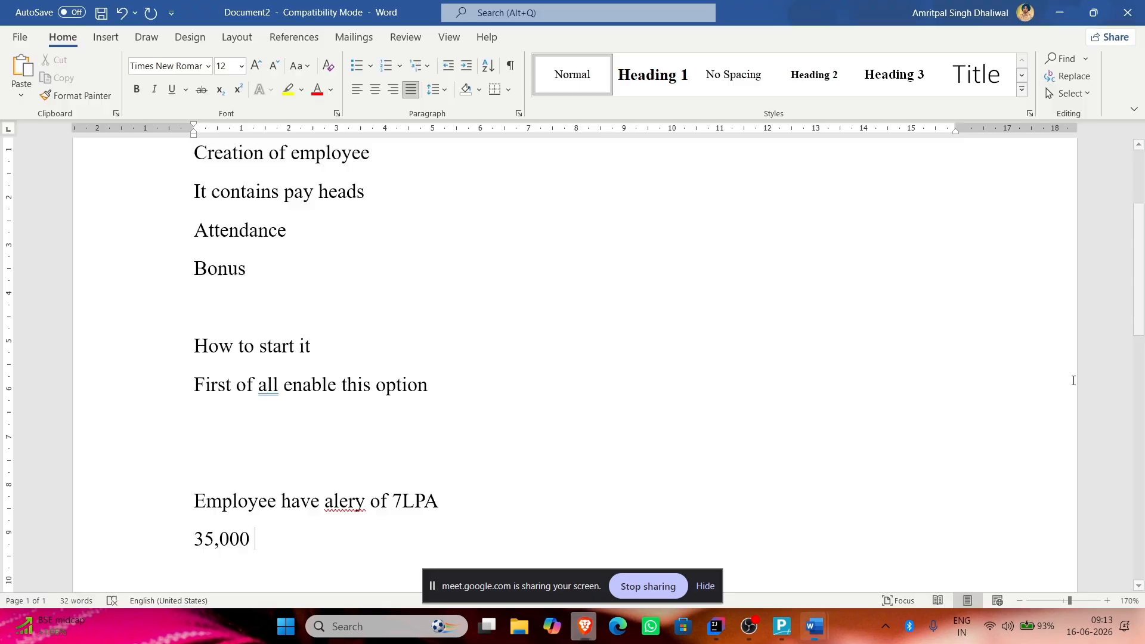
# Step: Add '6.65LPA' on a new line below 35,000
pyautogui.write('4')
pyautogui.press('BackSpace')
pyautogui.press('BackSpace')
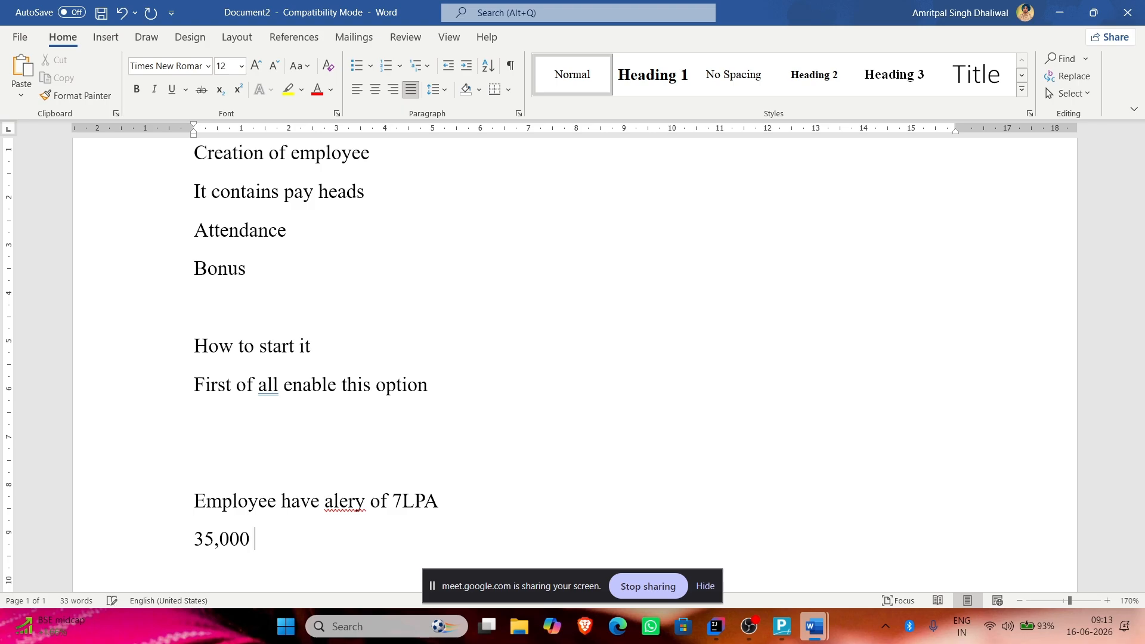
pyautogui.press('Return')
pyautogui.write('6')
pyautogui.write(',')
pyautogui.write('65')
pyautogui.press('BackSpace')
pyautogui.press('BackSpace')
pyautogui.press('BackSpace')
pyautogui.write('.65lpa')
pyautogui.press('BackSpace')
pyautogui.press('BackSpace')
pyautogui.press('BackSpace')
pyautogui.write('LPA')
pyautogui.scroll(-2, 581, 433)
pyautogui.press('Return')
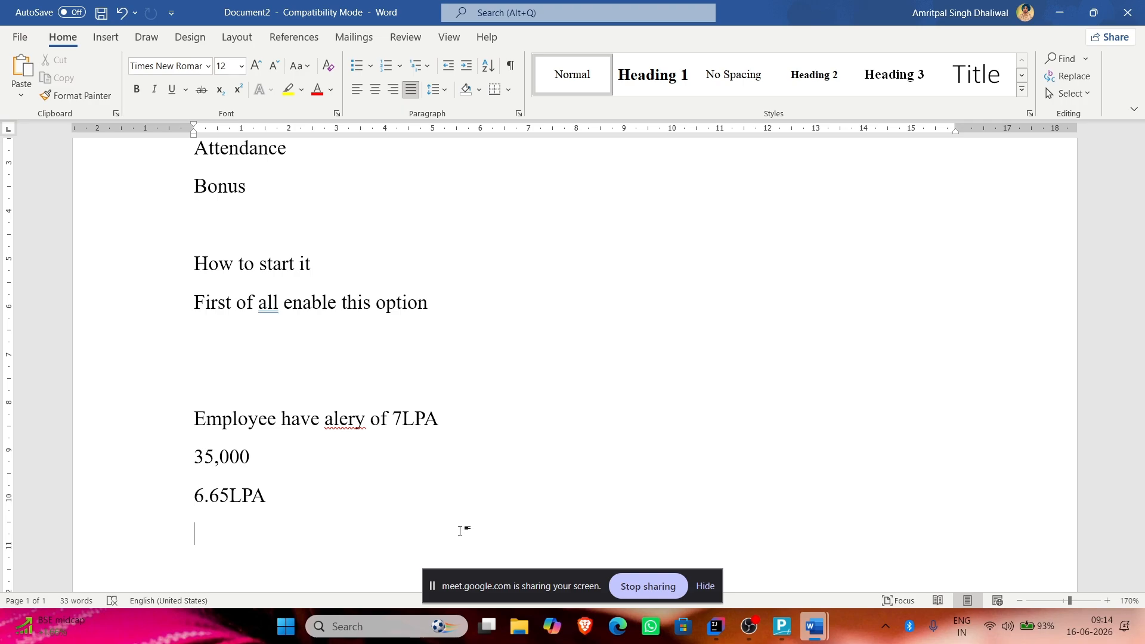
# Step: Try 6.75 in place of 7LPA, restore the 7, then head back to TallyPrime
pyautogui.click(402, 419)
pyautogui.press('BackSpace')
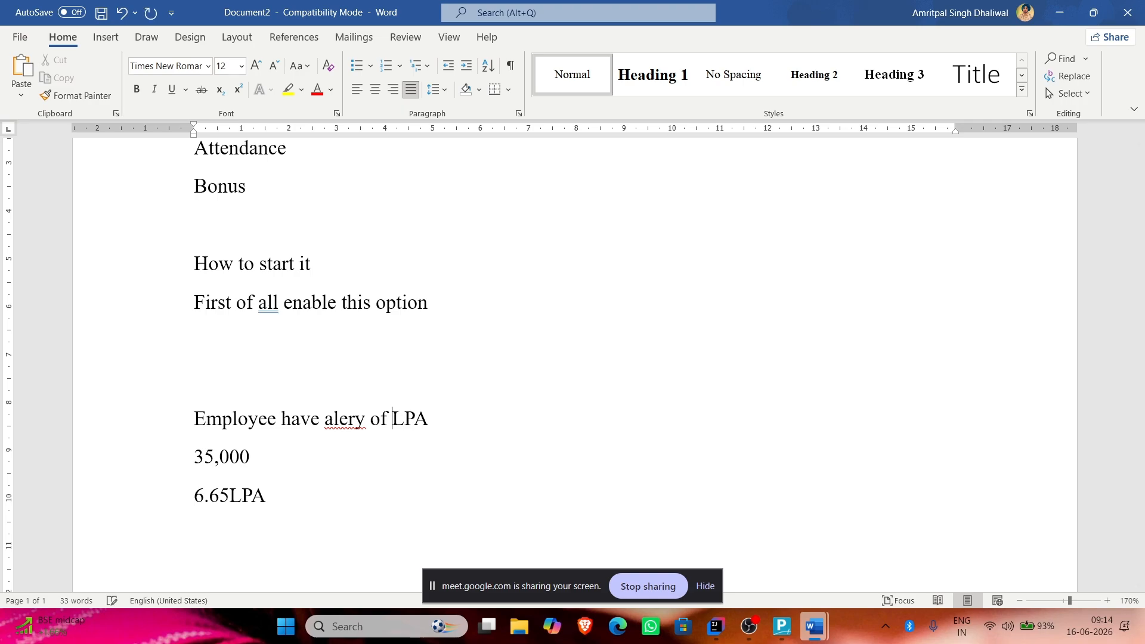
pyautogui.write('6.75')
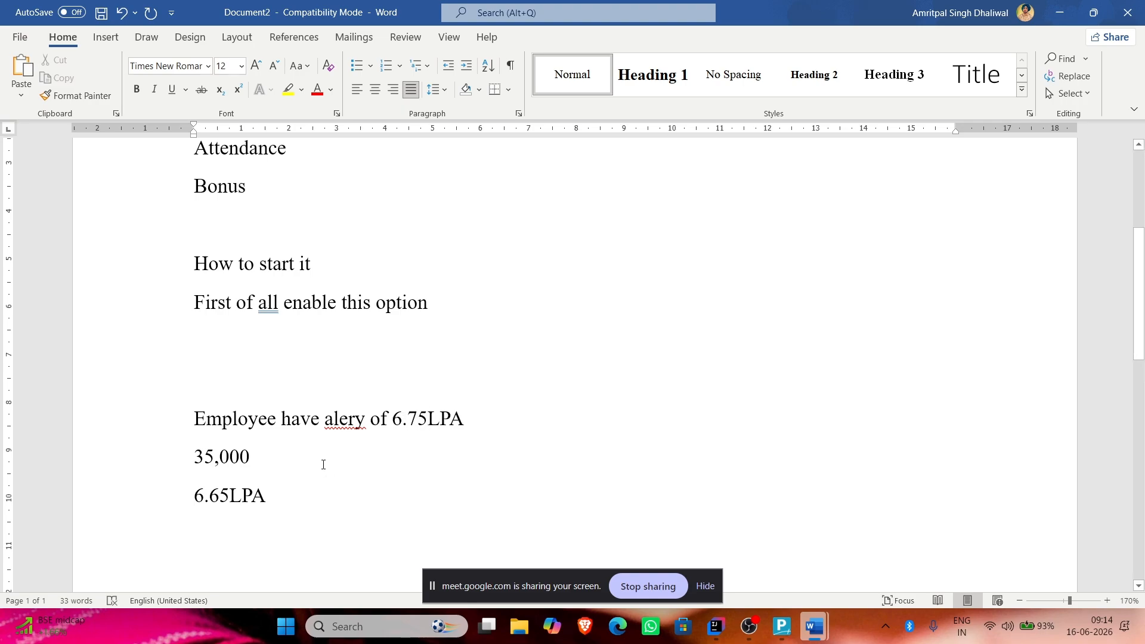
pyautogui.press('BackSpace')
pyautogui.press('BackSpace')
pyautogui.press('BackSpace')
pyautogui.press('BackSpace')
pyautogui.write('7')
pyautogui.click(284, 531)
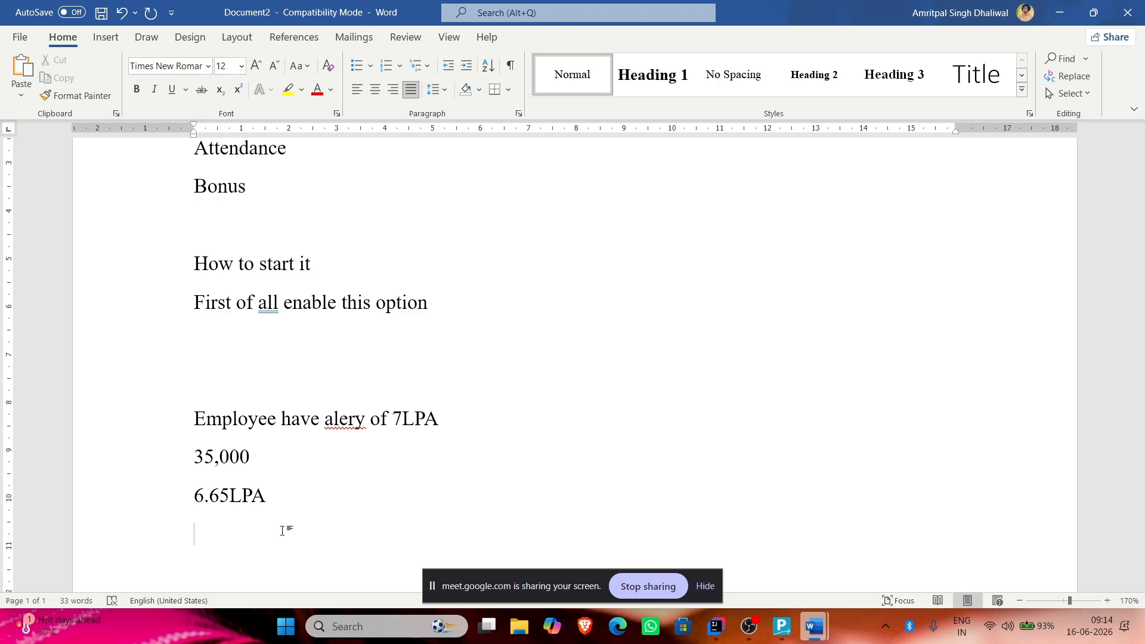
pyautogui.hotkey('alt', 'Tab')
pyautogui.hotkey('alt', 'Tab')
# Step: Keep Government as the deductor type in Payroll Statutory Details
pyautogui.press('Tab')
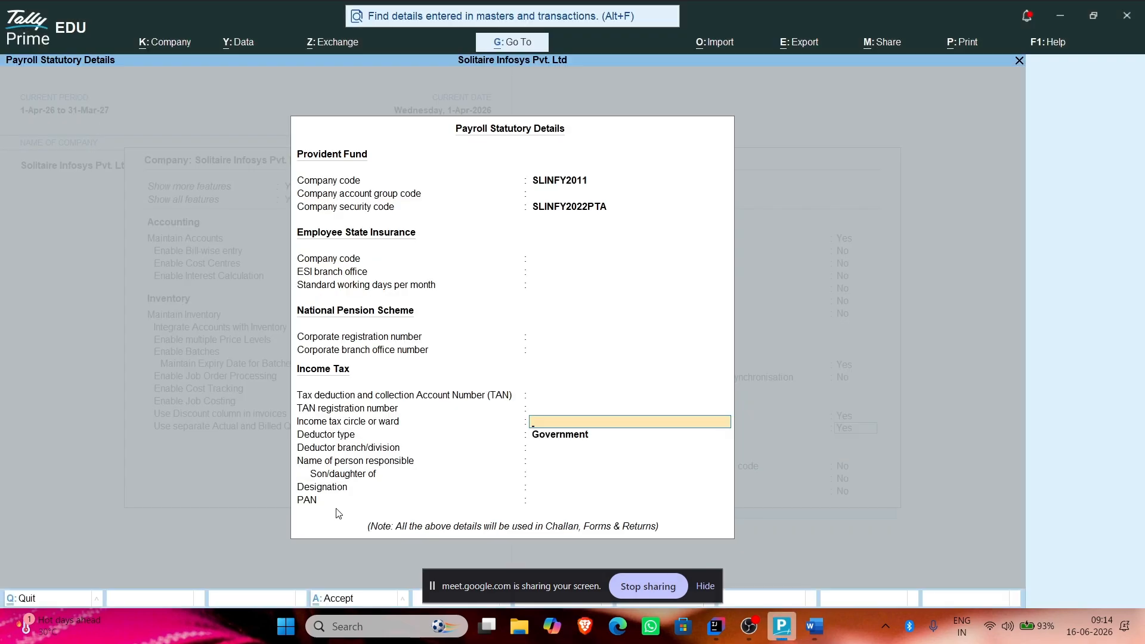
pyautogui.press('Return')
pyautogui.press('Return')
pyautogui.press('Return')
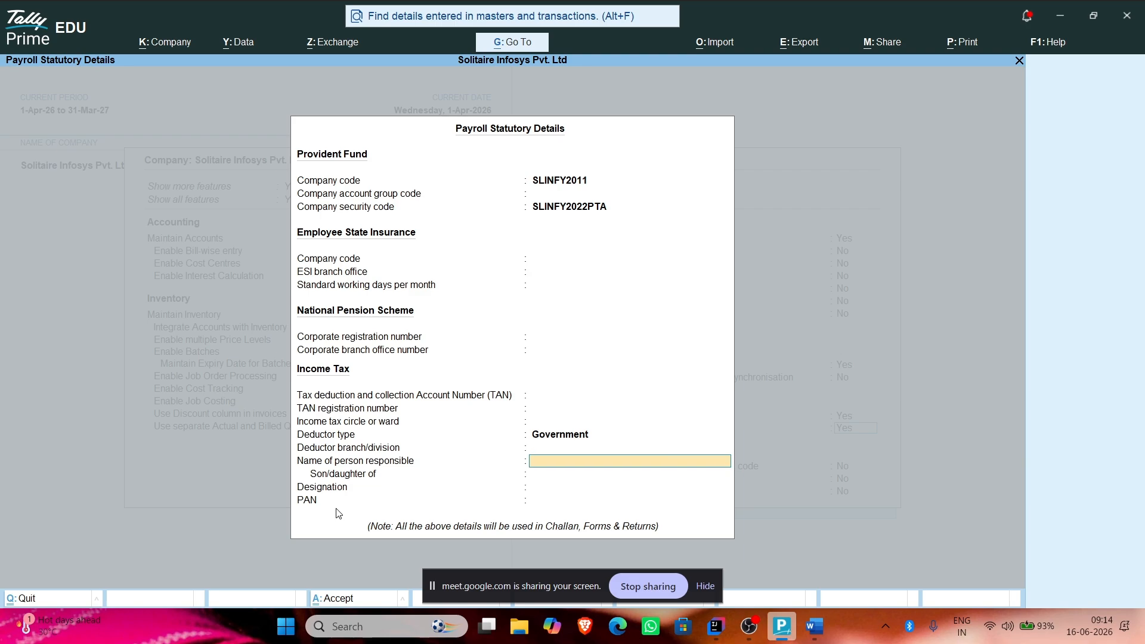
pyautogui.press('BackSpace')
pyautogui.press('BackSpace')
pyautogui.press('Down')
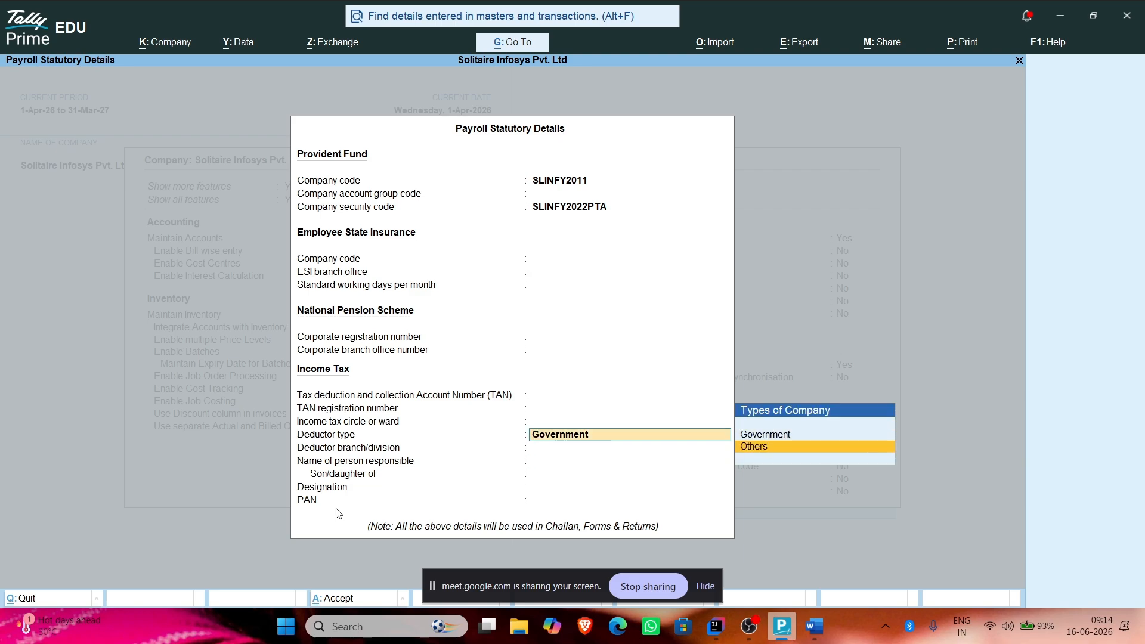
pyautogui.press('Up')
pyautogui.press('Return')
pyautogui.press('Return')
pyautogui.press('Return')
pyautogui.press('Return')
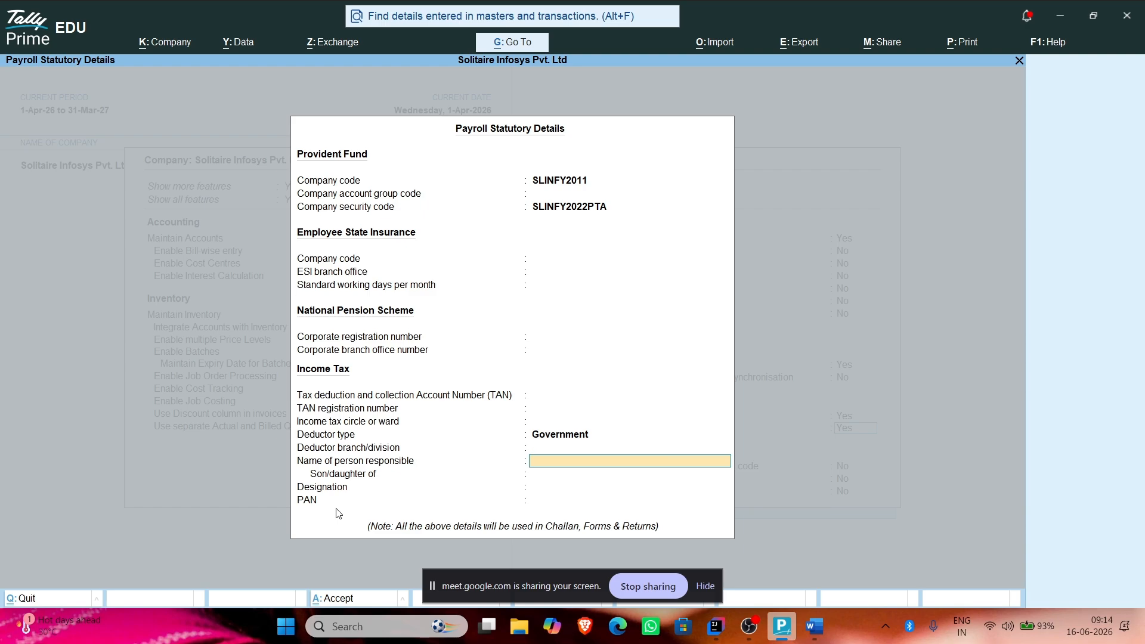
pyautogui.press('Return')
pyautogui.press('Return')
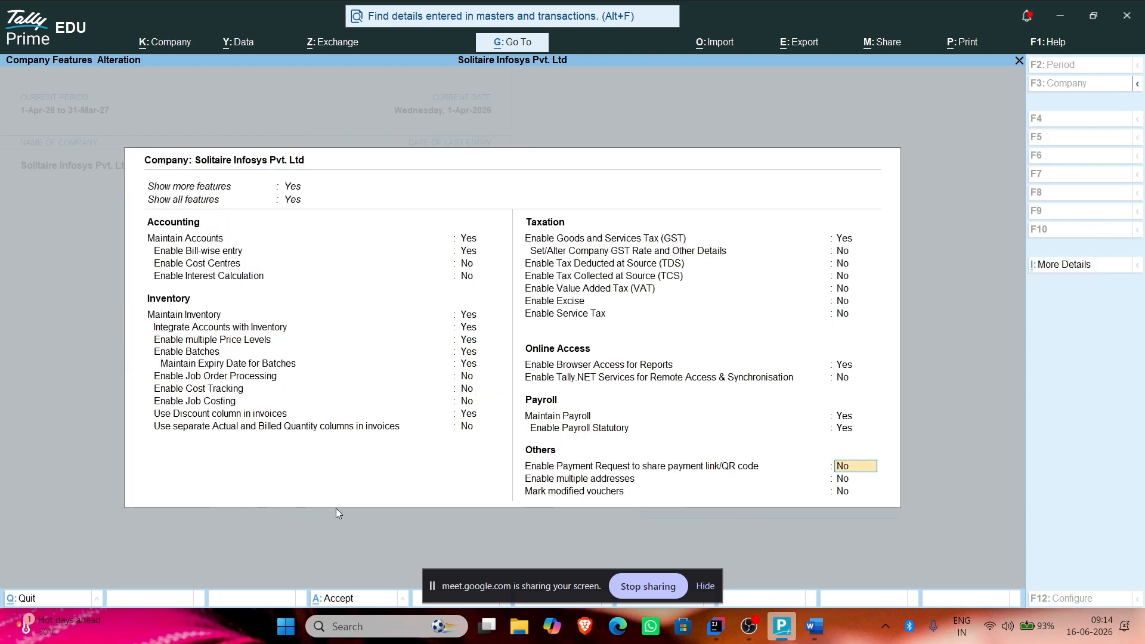
# Step: Move through the Company Features options and return to the payroll statutory details
pyautogui.press('Return')
pyautogui.press('Return')
pyautogui.press('Up')
pyautogui.press('Return')
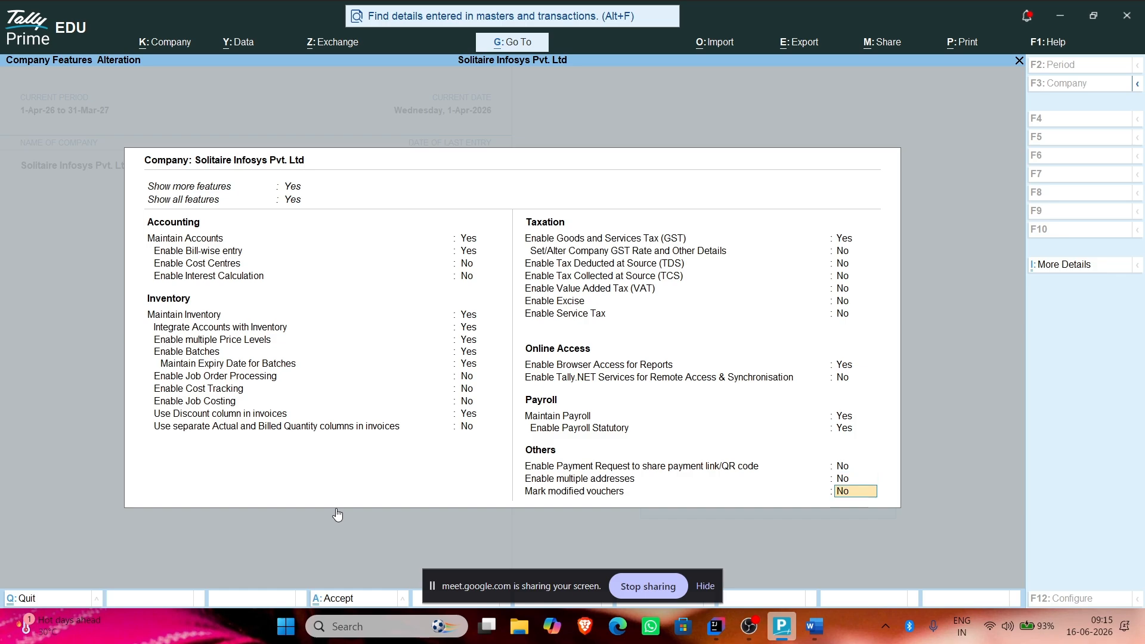
pyautogui.press('Return')
pyautogui.press('Escape')
pyautogui.press('Up')
pyautogui.press('Up')
pyautogui.press('Up')
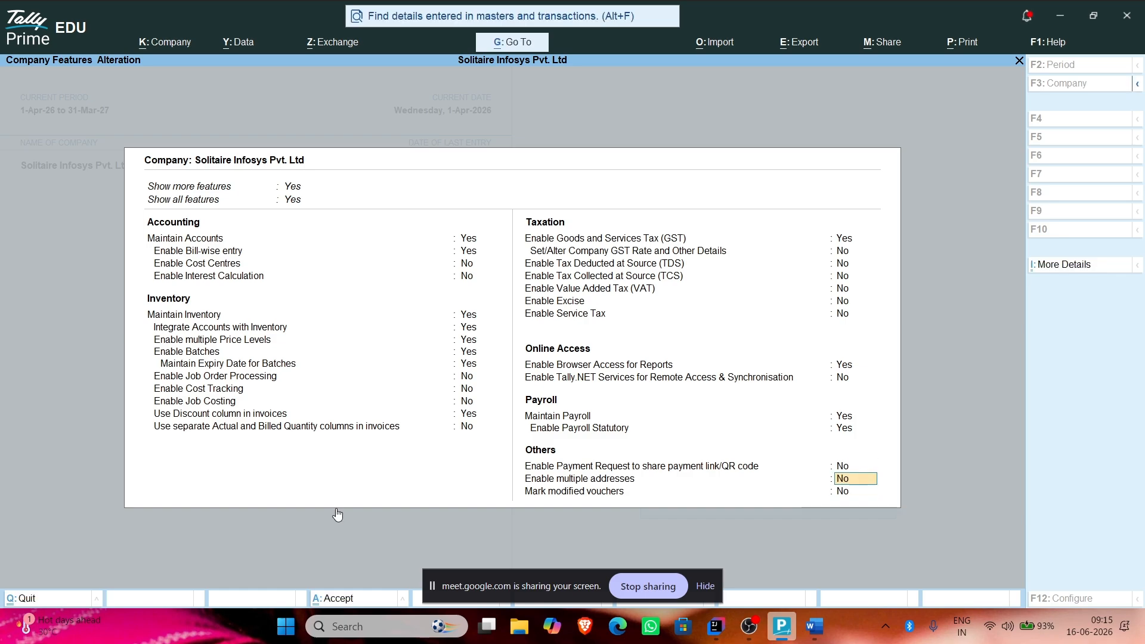
pyautogui.press('Return')
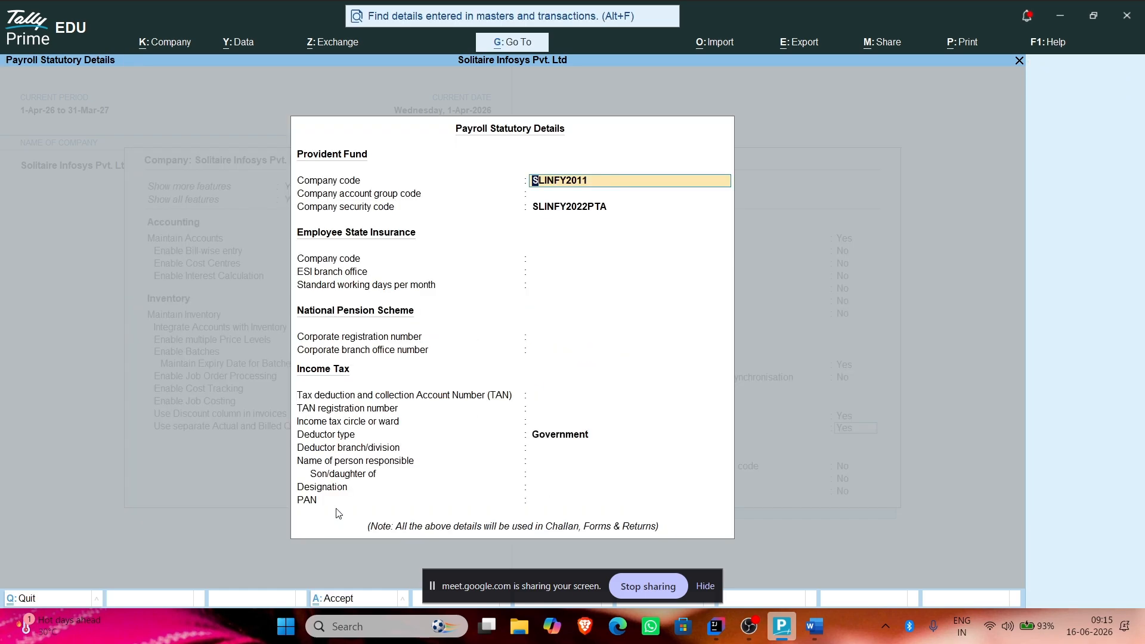
# Step: Step through the responsible-person, Designation and PAN fields and close back to Company Features
pyautogui.click(576, 485)
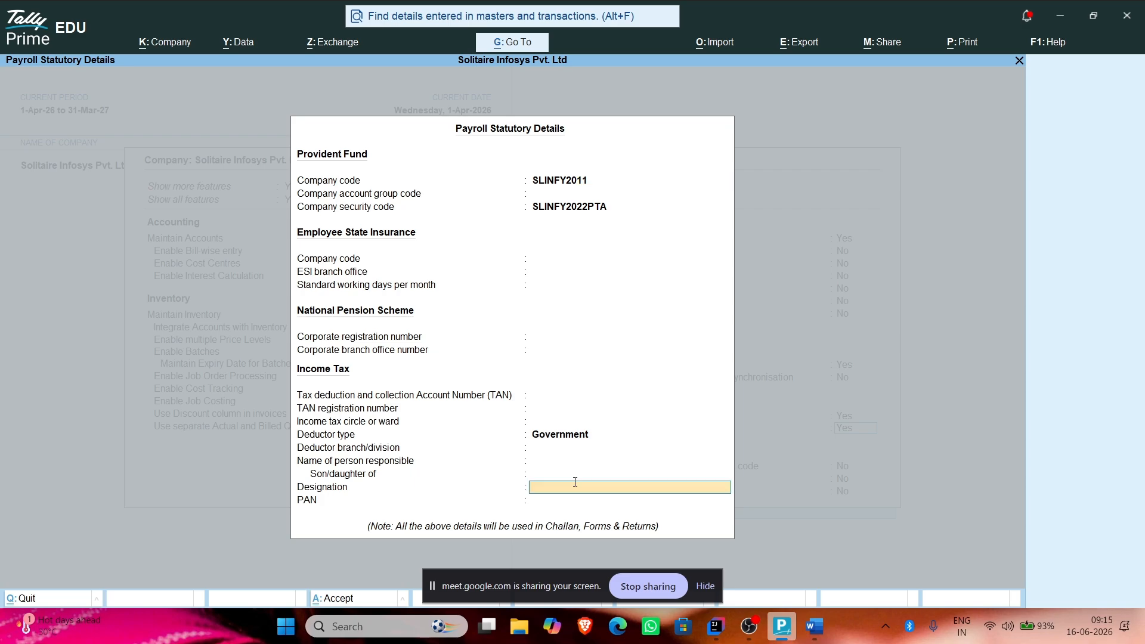
pyautogui.press('Return')
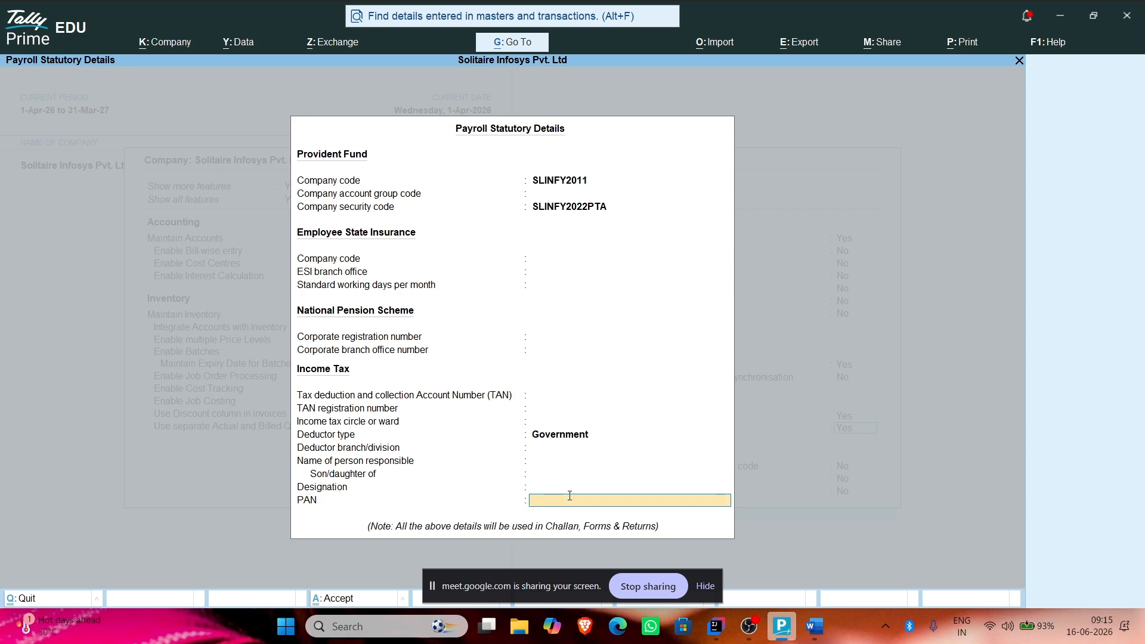
pyautogui.click(555, 483)
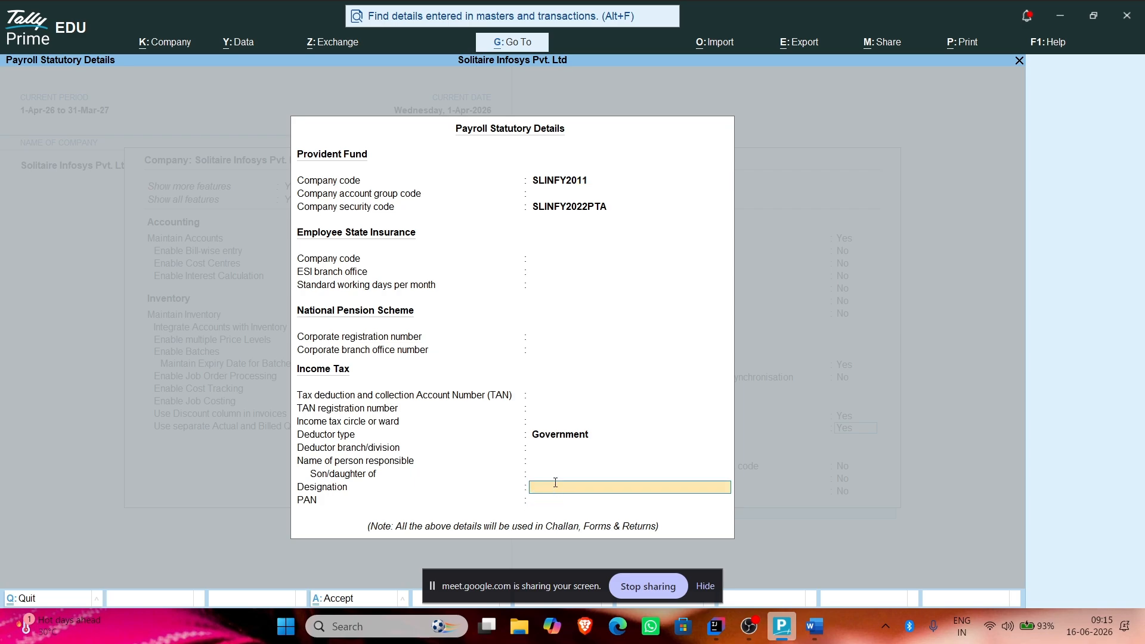
pyautogui.press('Return')
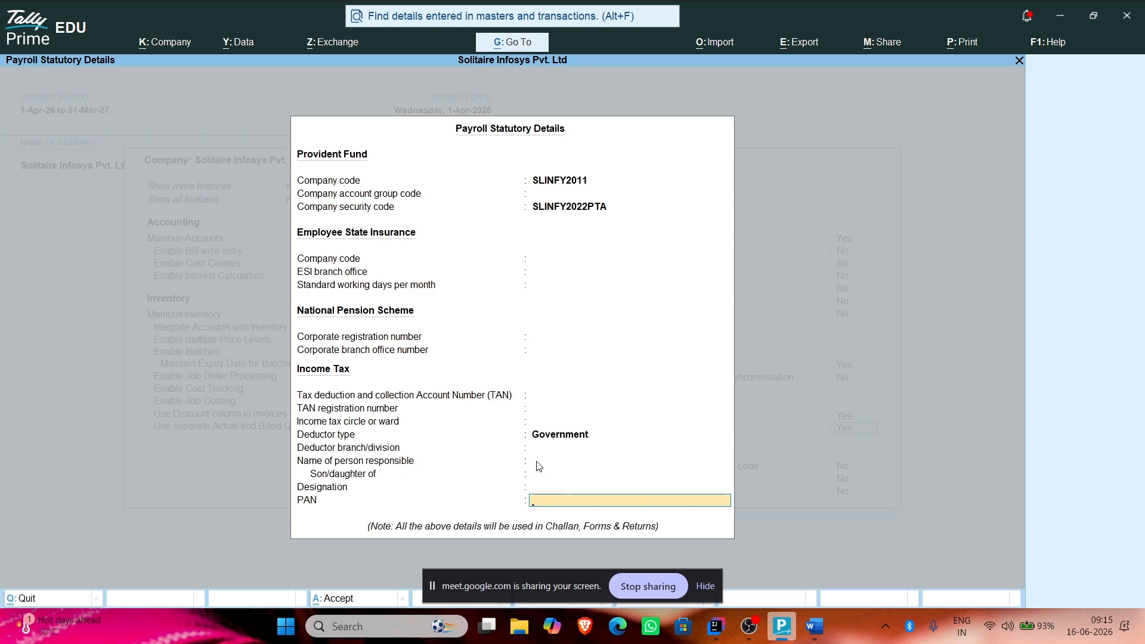
pyautogui.click(537, 461)
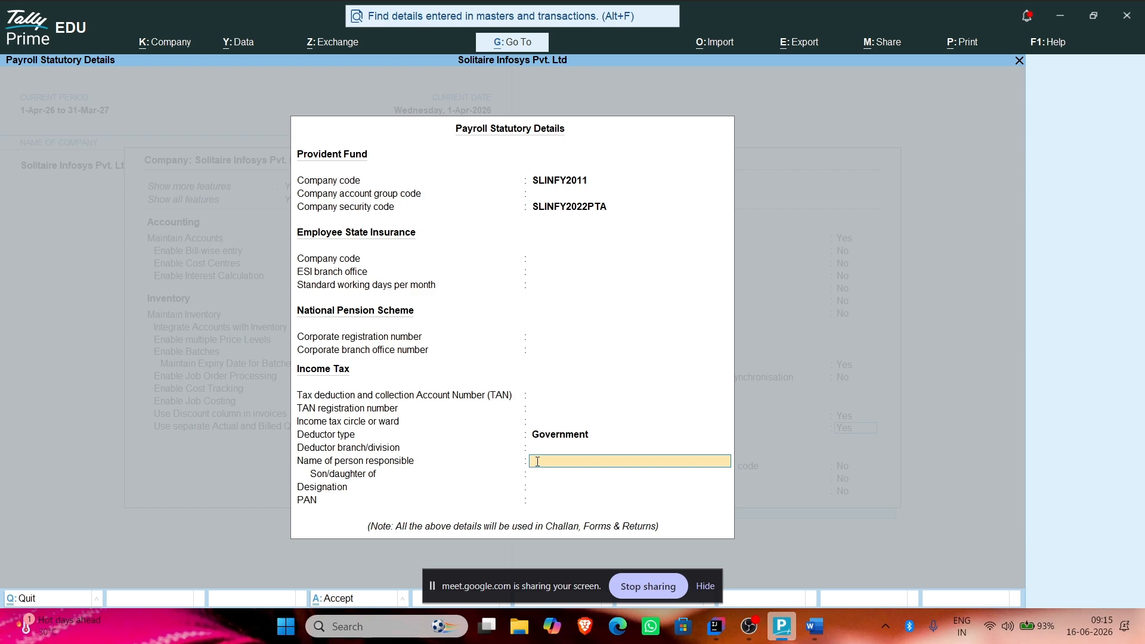
pyautogui.press('Return')
pyautogui.press('Return')
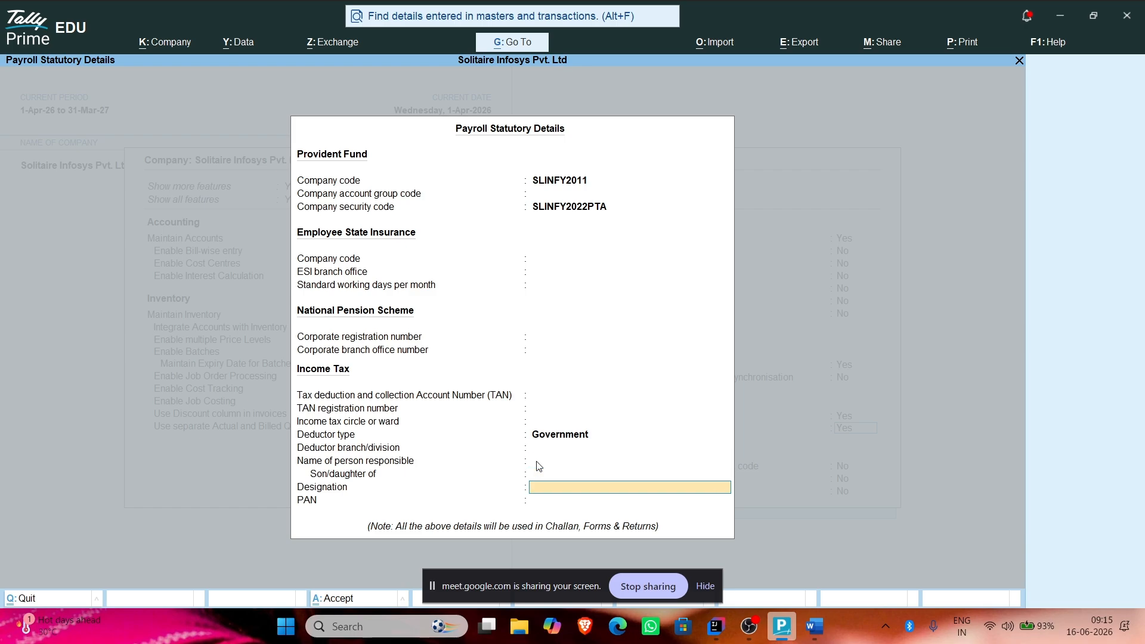
pyautogui.press('Return')
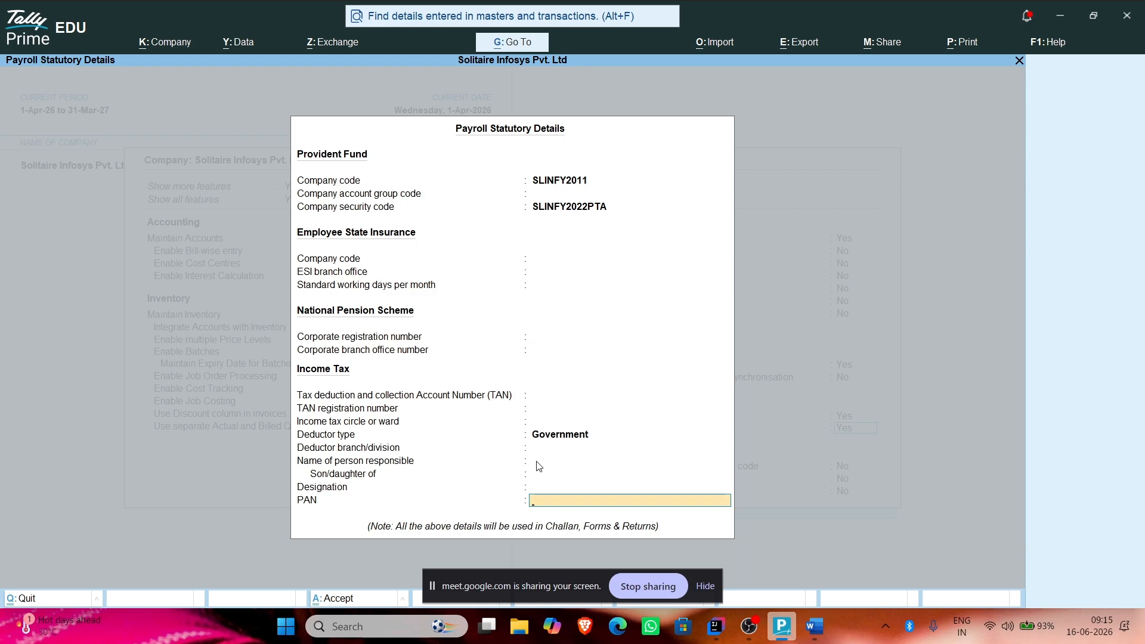
pyautogui.press('Return')
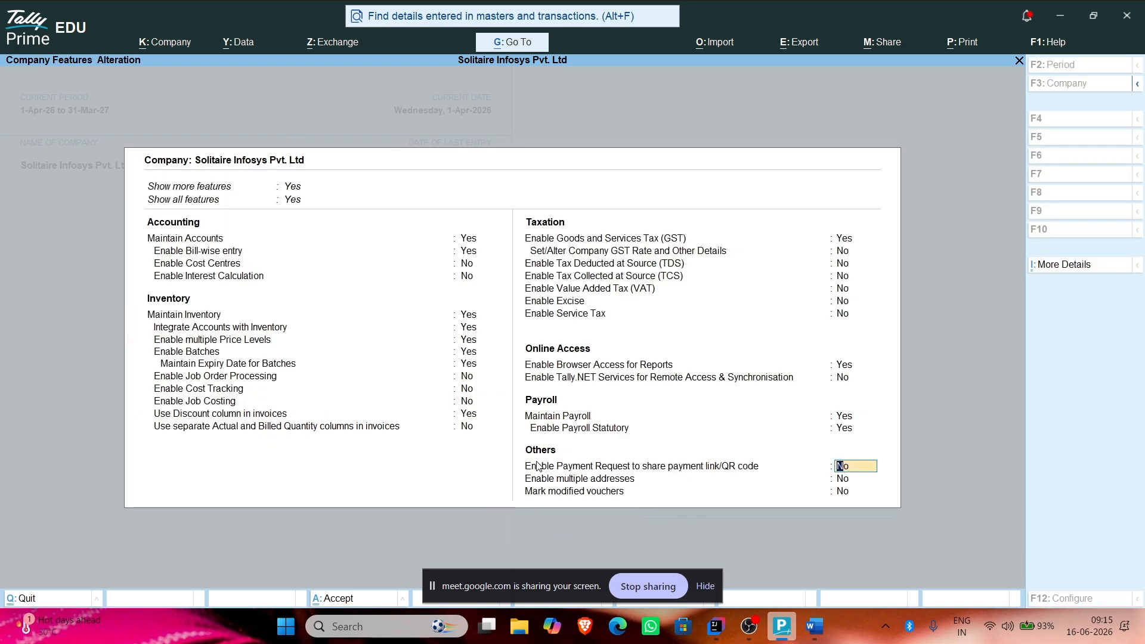
# Step: Accept the payroll-enabled company features and return to the Gateway of Tally
pyautogui.press('Return')
pyautogui.press('Return')
pyautogui.press('Return')
pyautogui.press('Return')
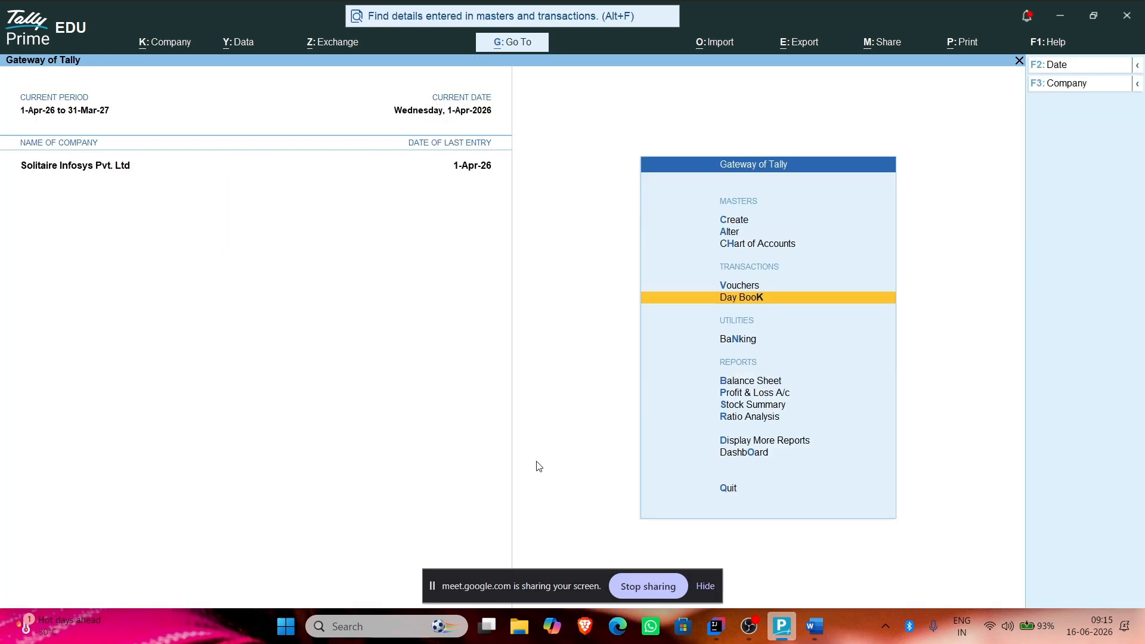
pyautogui.press('Return')
pyautogui.press('Escape')
# Step: Open voucher entry, select 'Creation of employee' in the Word notes, then close the empty Payment voucher
pyautogui.click(748, 285)
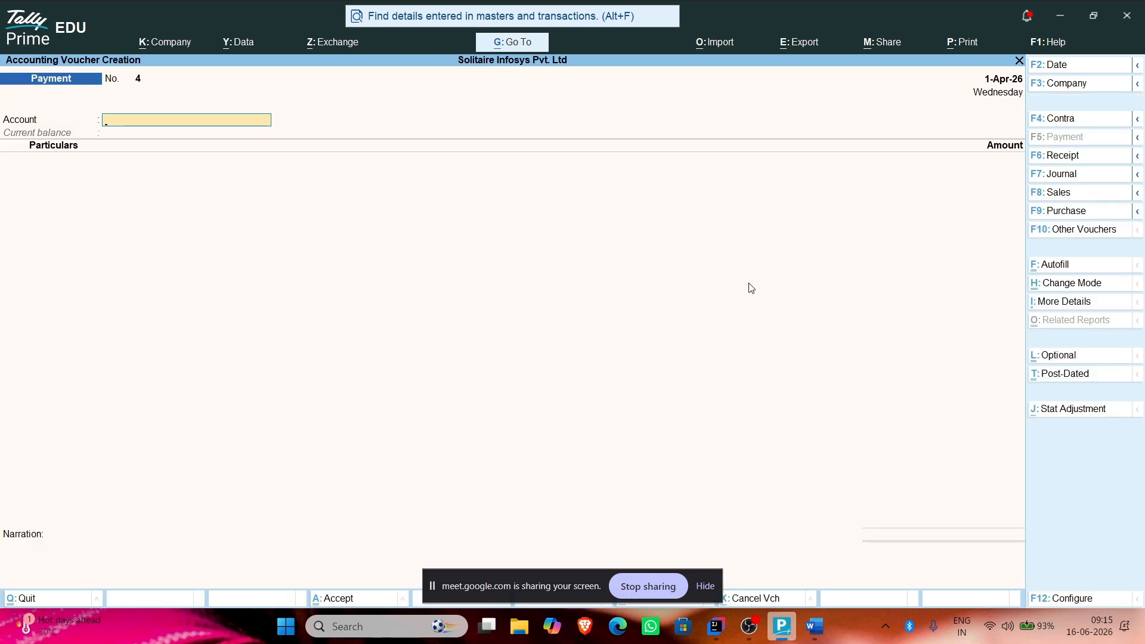
pyautogui.hotkey('alt', 'Tab')
pyautogui.hotkey('alt', 'Tab')
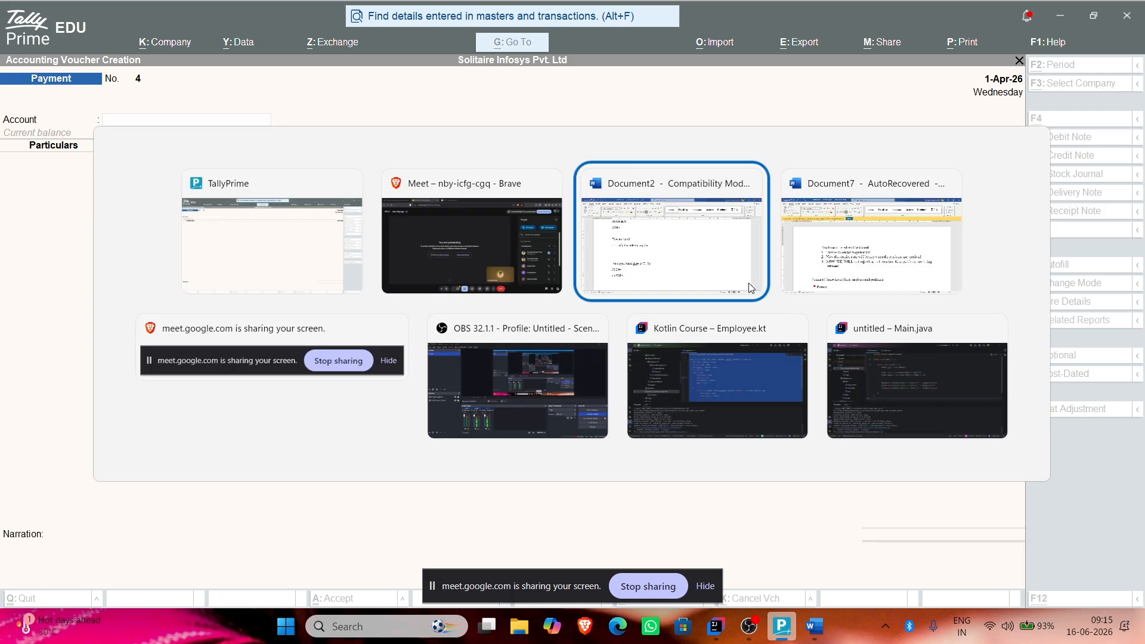
pyautogui.scroll(3, 291, 267)
pyautogui.scroll(3, 291, 266)
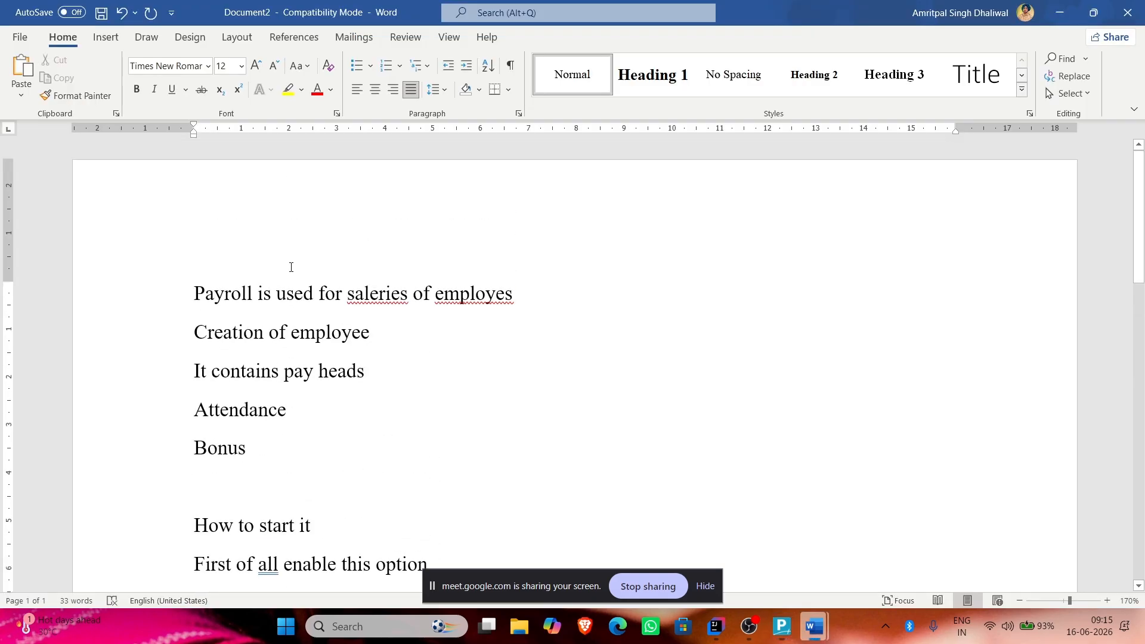
pyautogui.tripleClick(405, 337)
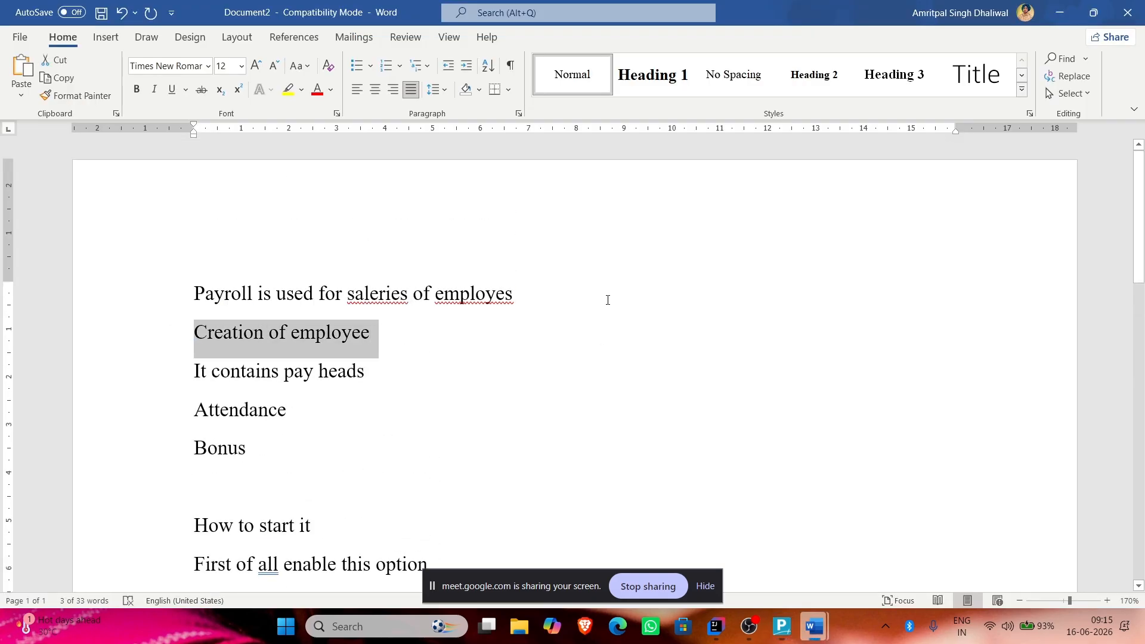
pyautogui.hotkey('alt', 'Tab')
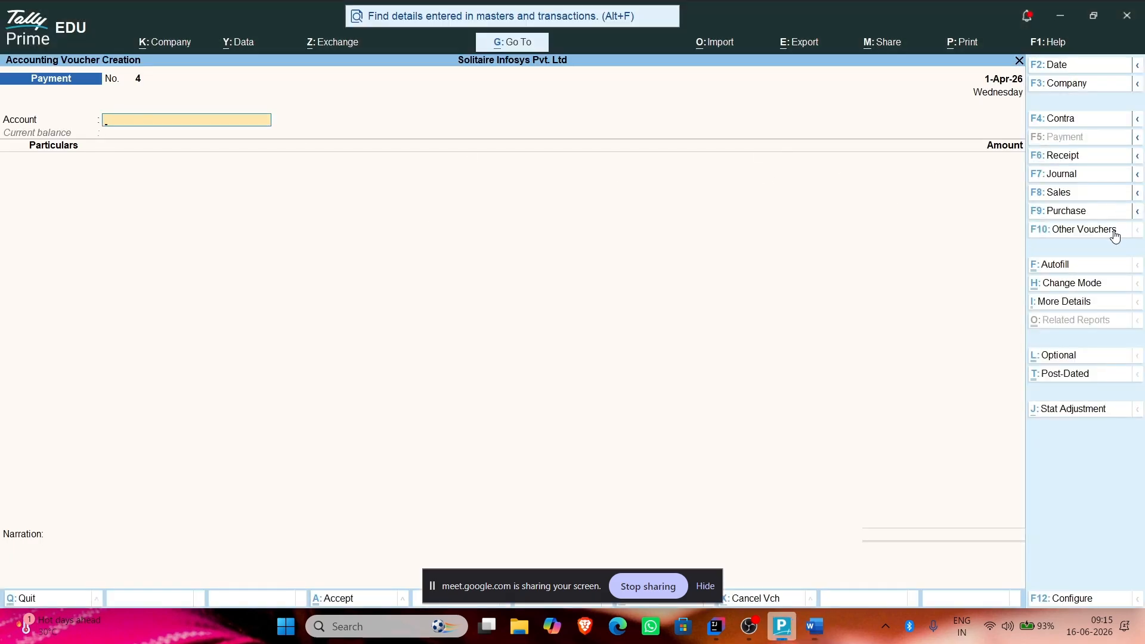
pyautogui.press('Escape')
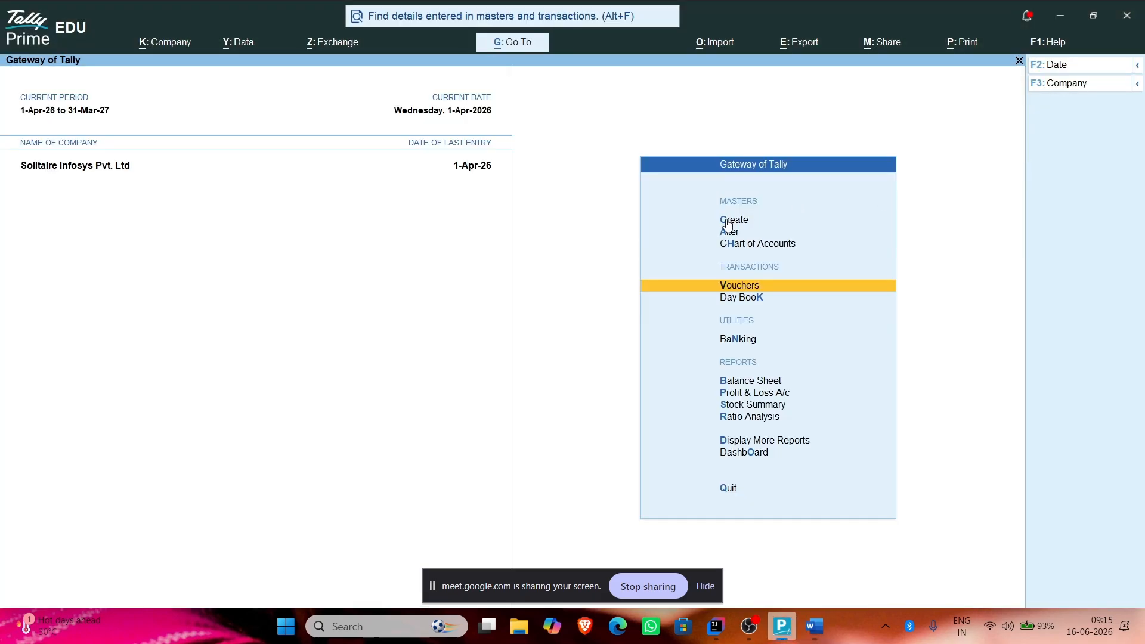
pyautogui.hotkey('alt', 'Tab')
# Step: Add the numbered step '1. Gateway of tally' under 'Creation of employee' and start a second line
pyautogui.click(468, 352)
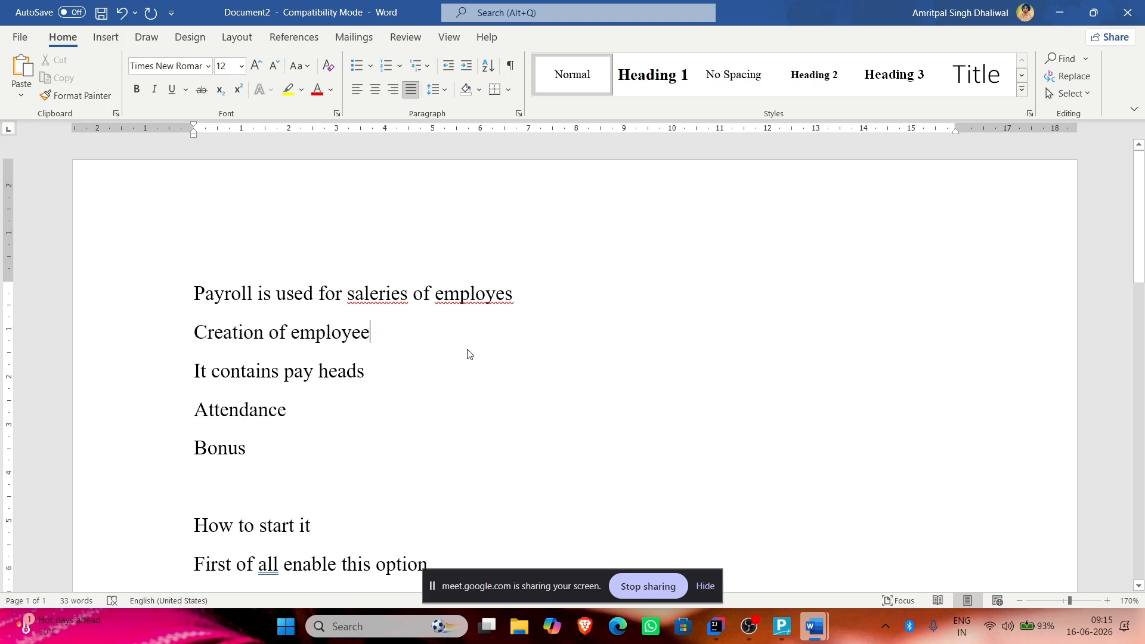
pyautogui.press('Return')
pyautogui.write('1. g')
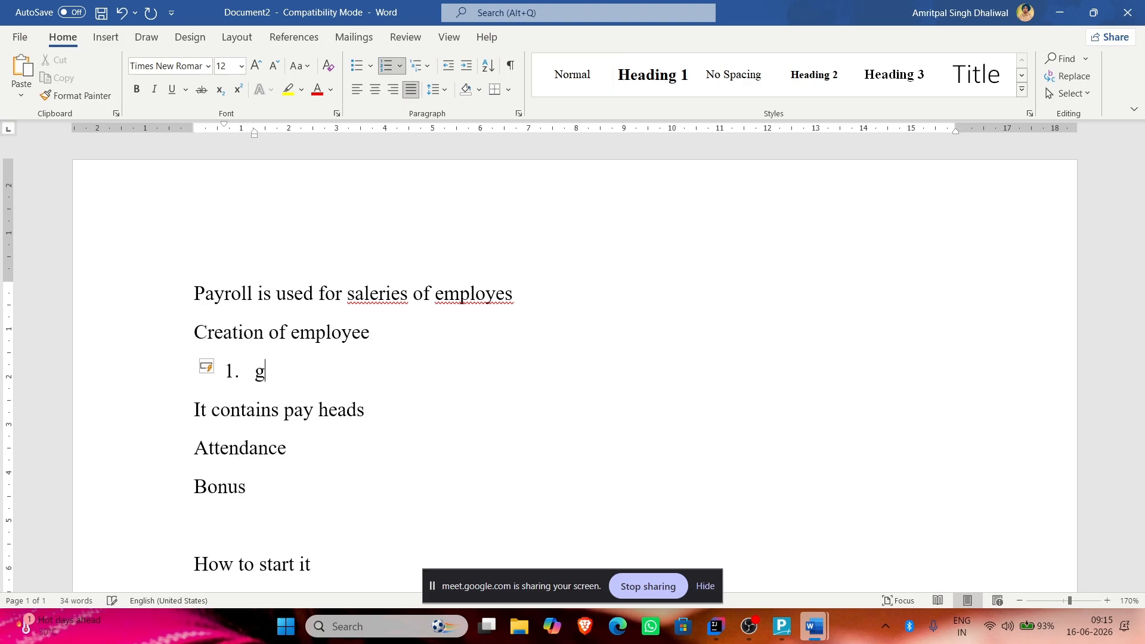
pyautogui.write('ateway to')
pyautogui.press('BackSpace')
pyautogui.press('BackSpace')
pyautogui.write('of tally')
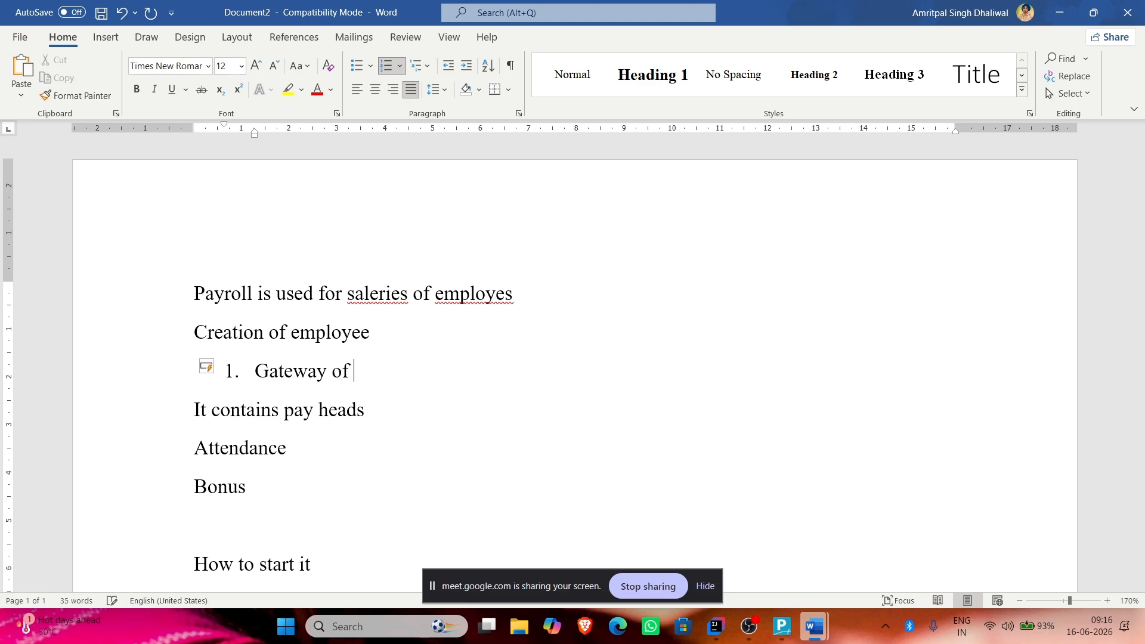
pyautogui.press('Return')
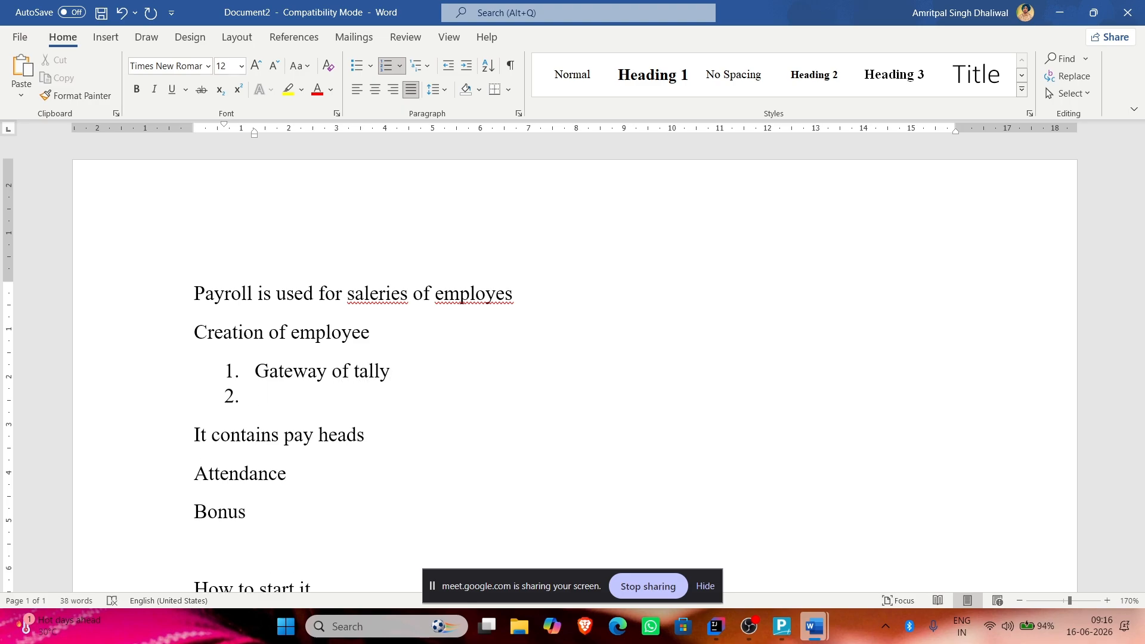
# Step: Add 'create' as the second notes step and open Employee creation in TallyPrime
pyautogui.write('create')
pyautogui.hotkey('alt', 'Tab')
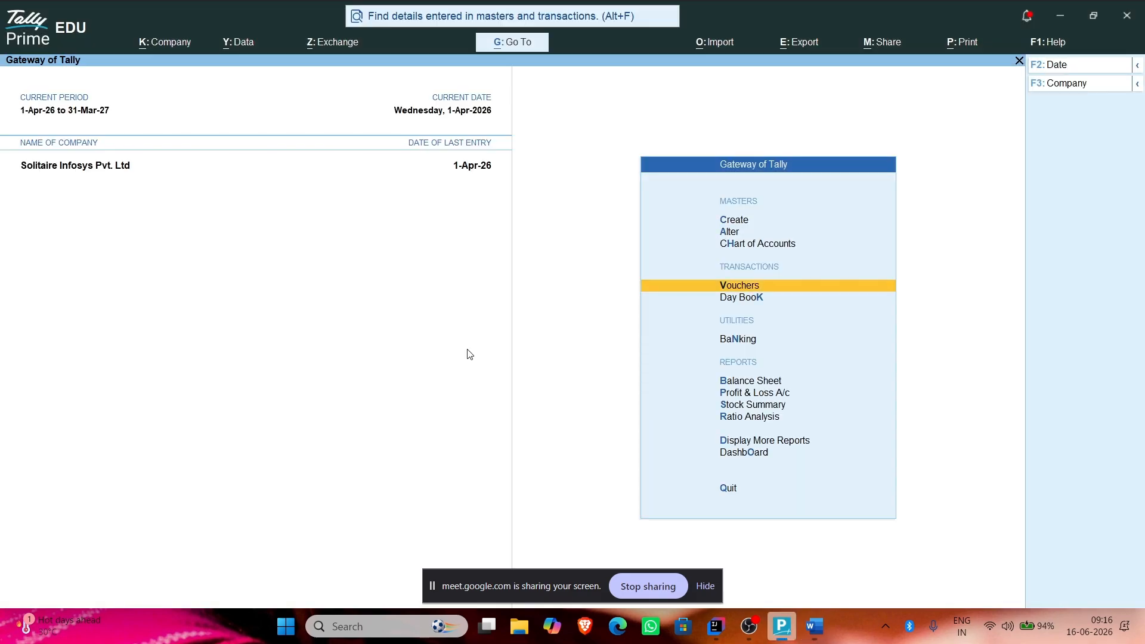
pyautogui.click(730, 222)
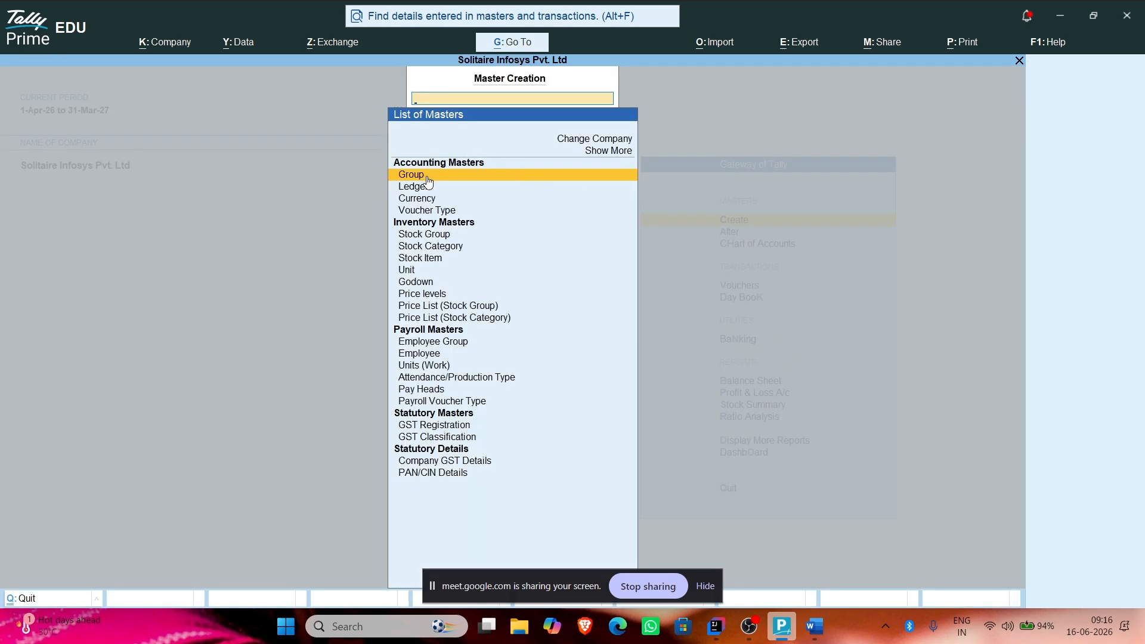
pyautogui.click(441, 354)
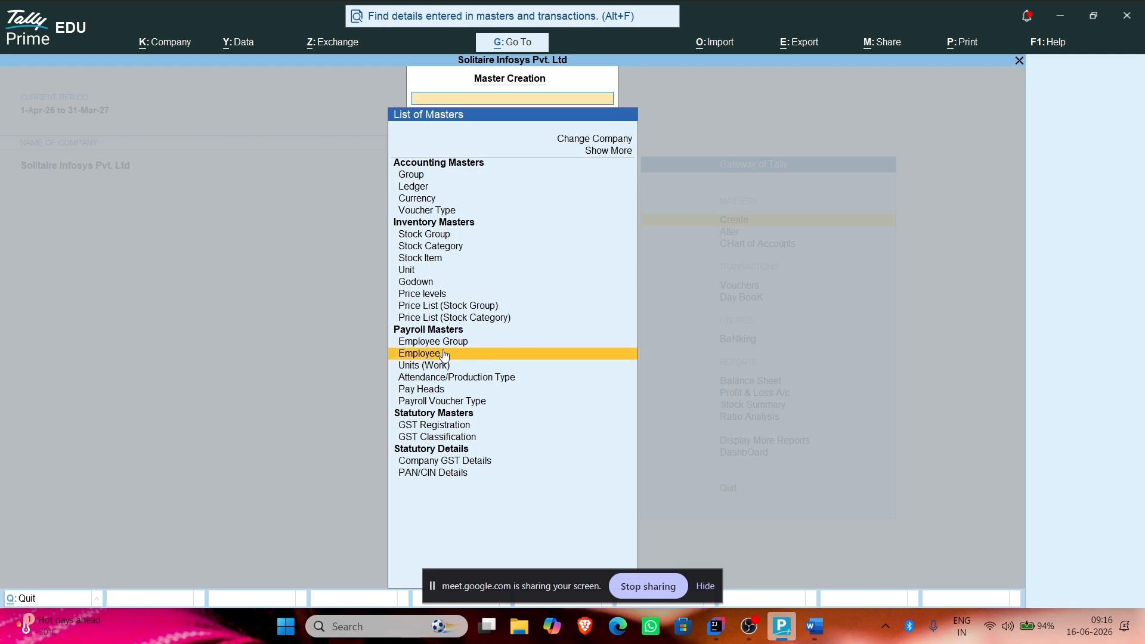
pyautogui.click(444, 354)
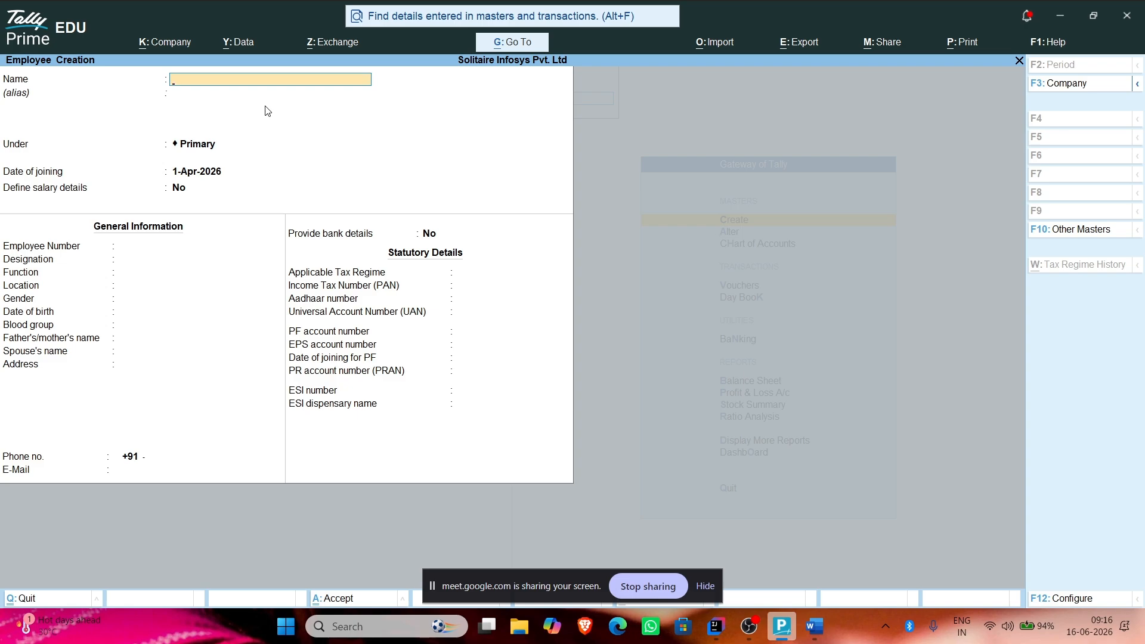
# Step: Enter the employee's name and set Define salary details to Yes
pyautogui.hotkey('alt', 'Tab')
pyautogui.hotkey('alt', 'Tab')
pyautogui.press('Return')
pyautogui.press('Return')
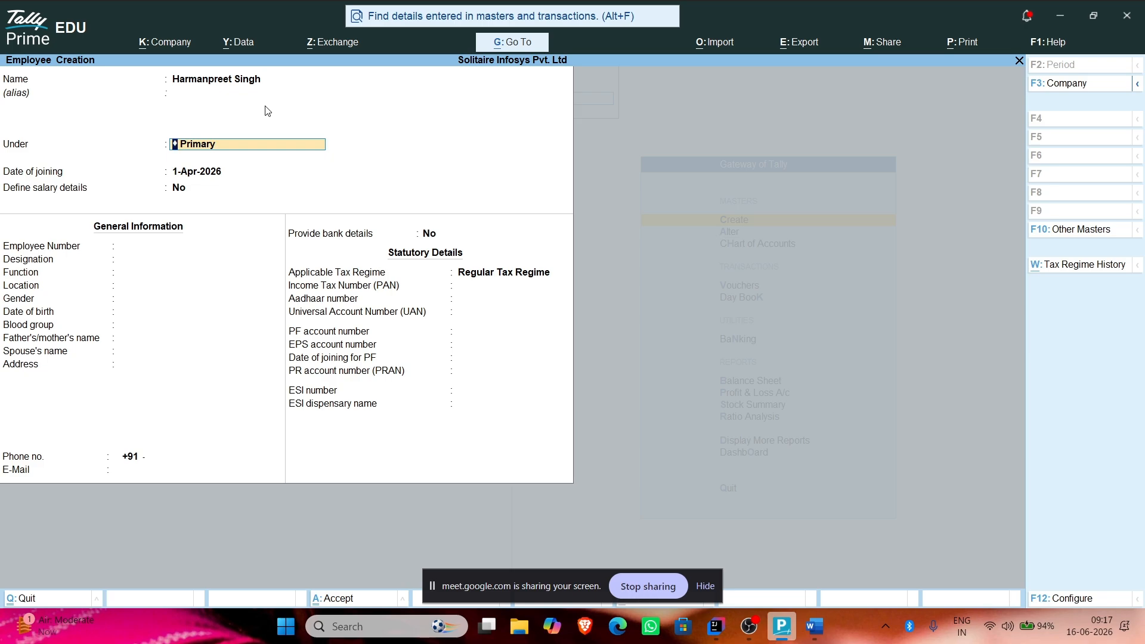
pyautogui.press('Return')
pyautogui.press('Return')
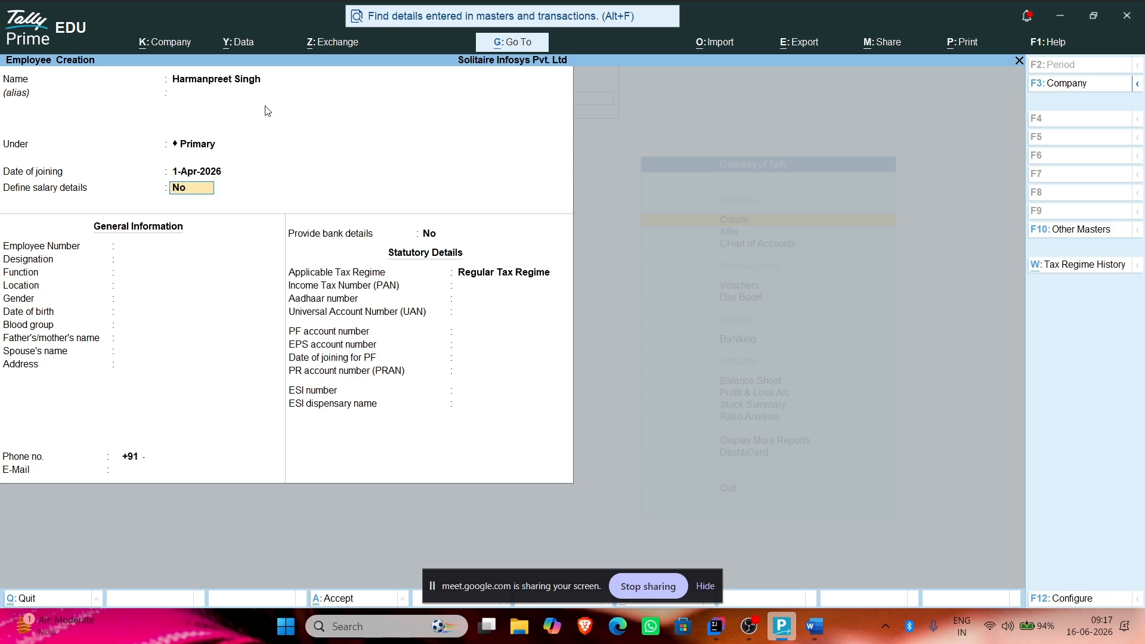
pyautogui.write('y')
pyautogui.press('Return')
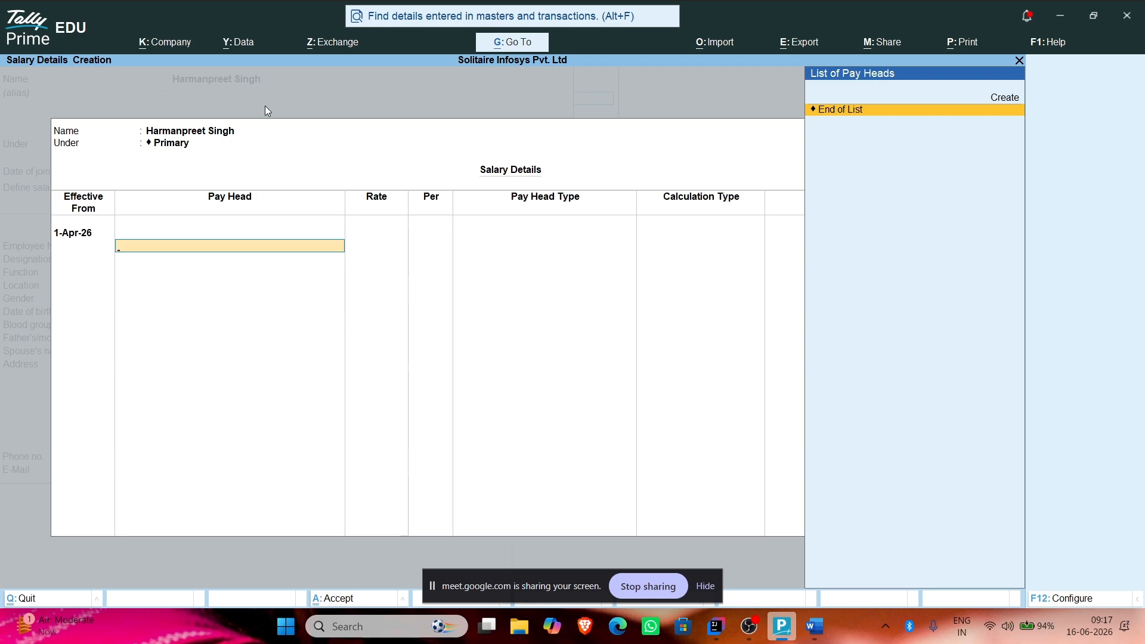
pyautogui.hotkey('alt', 'Tab')
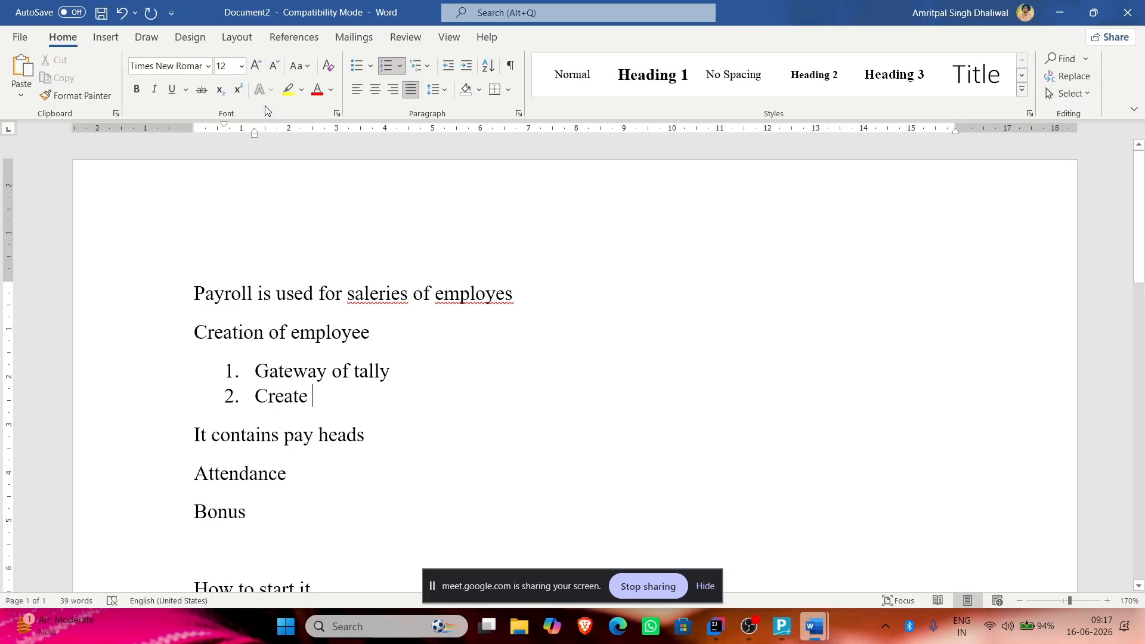
# Step: Extend step 2 to 'Create -> employee' and begin the indented sub-point 'Create his'
pyautogui.write('-> ')
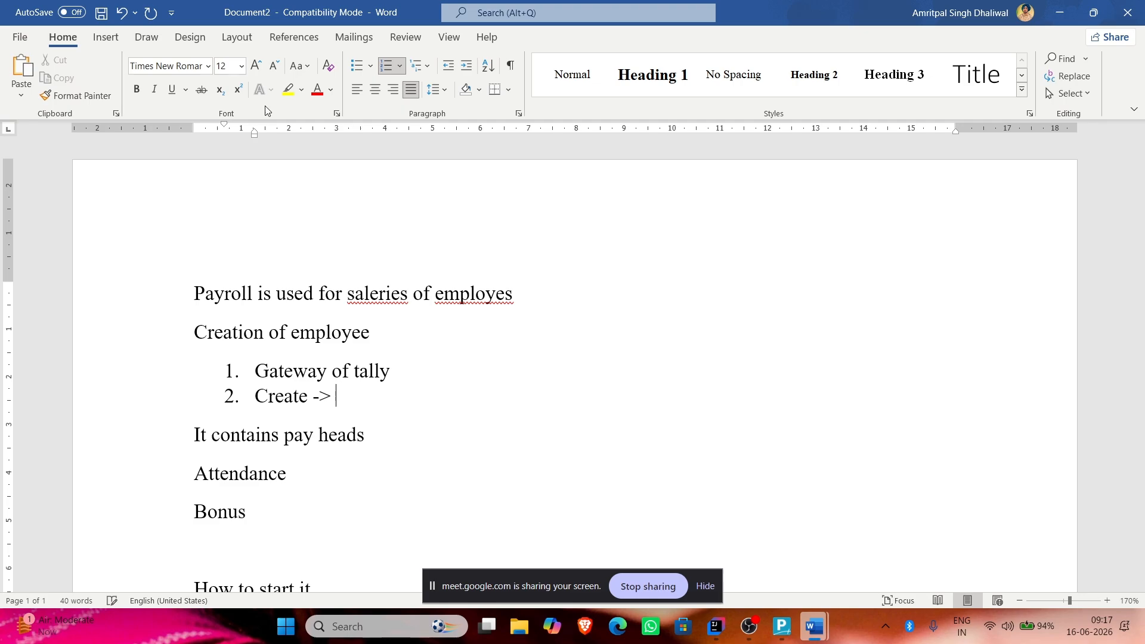
pyautogui.write('employee')
pyautogui.press('Return')
pyautogui.press('Tab')
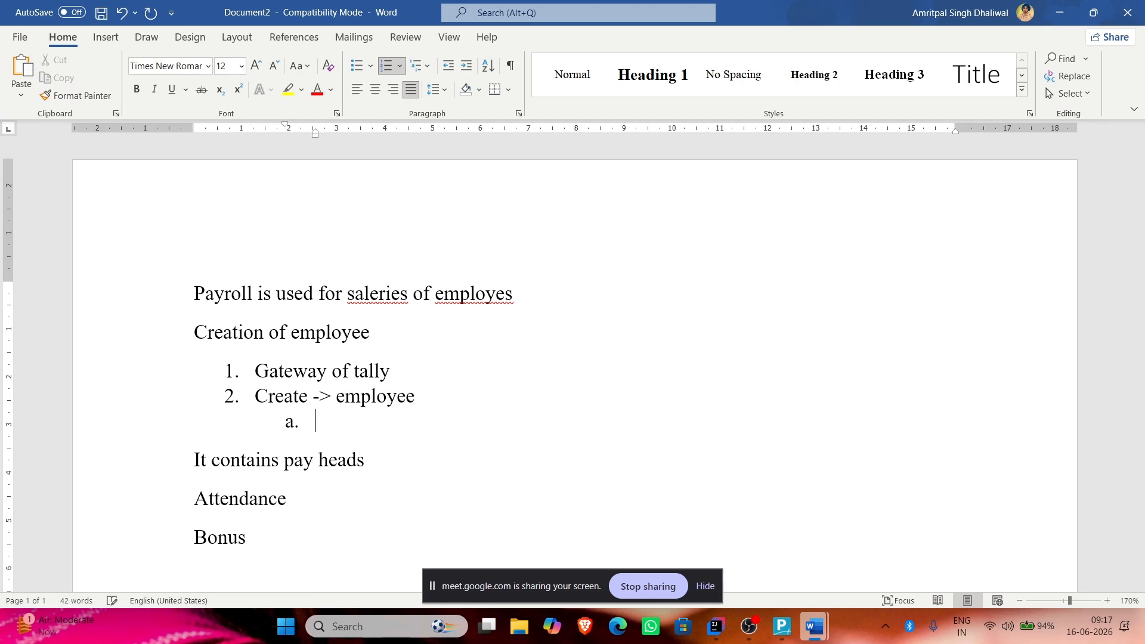
pyautogui.write('Create his a')
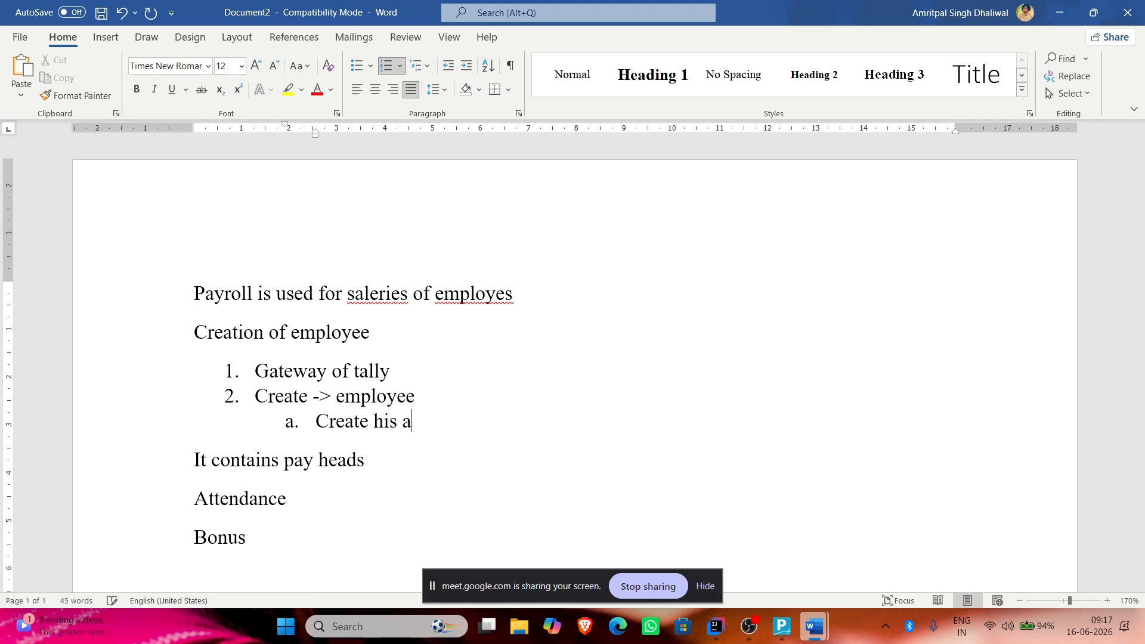
pyautogui.press('BackSpace')
# Step: Finish the sub-point 'Create his payheads' and search the browser for 'salery slip'
pyautogui.write('payheads')
pyautogui.hotkey('alt', 'Tab')
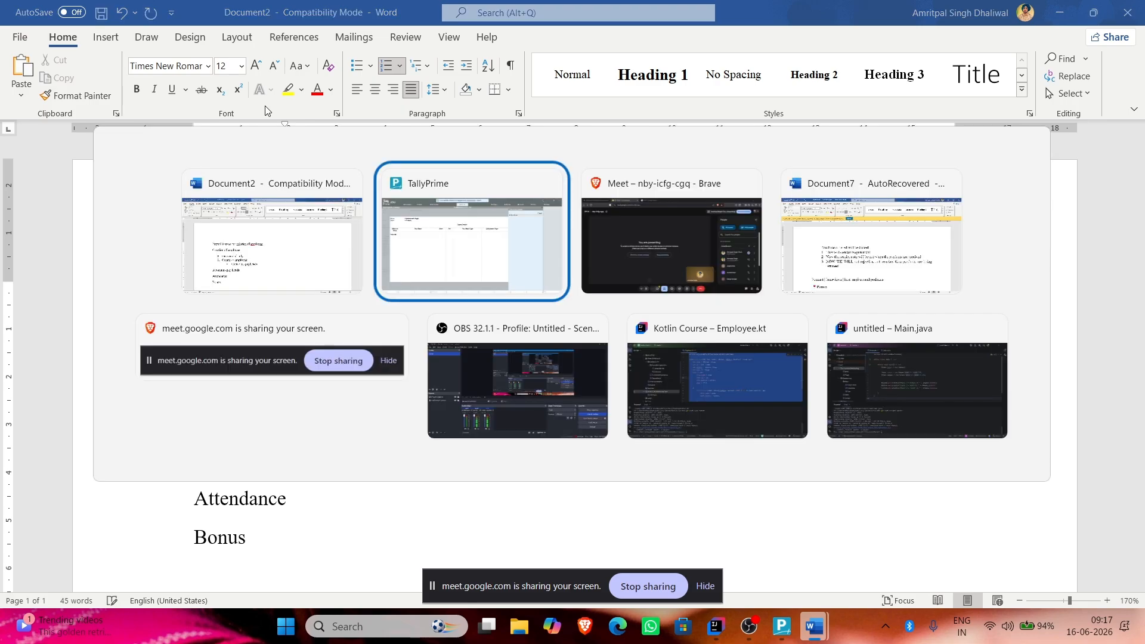
pyautogui.hotkey('alt', 'Tab')
pyautogui.hotkey('ctrl', 't')
pyautogui.write('s')
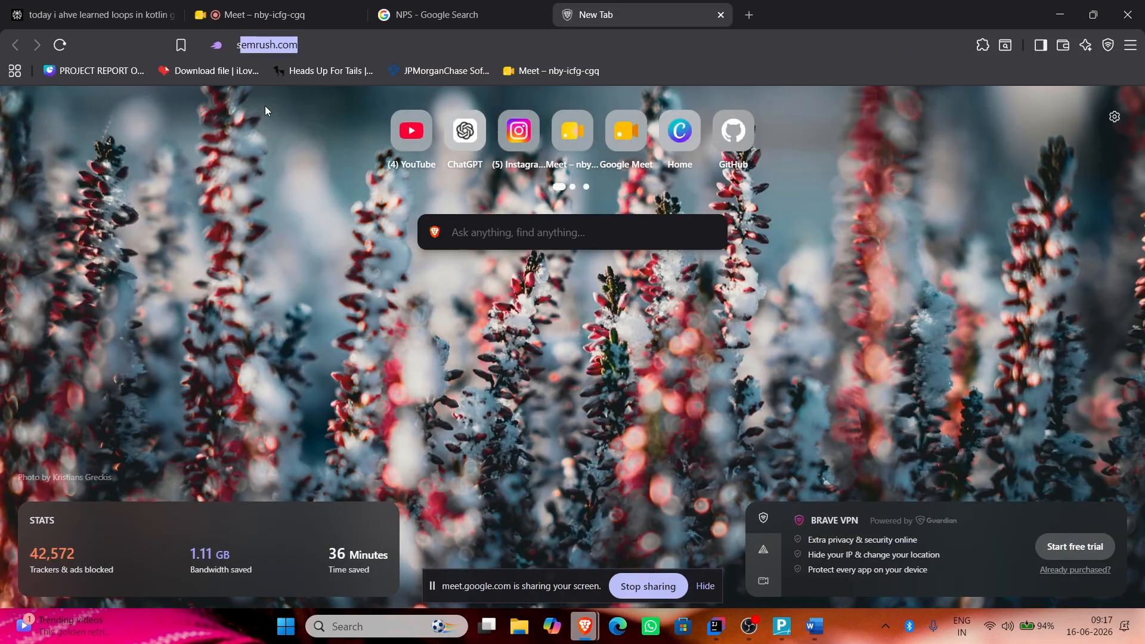
pyautogui.write('alery slip')
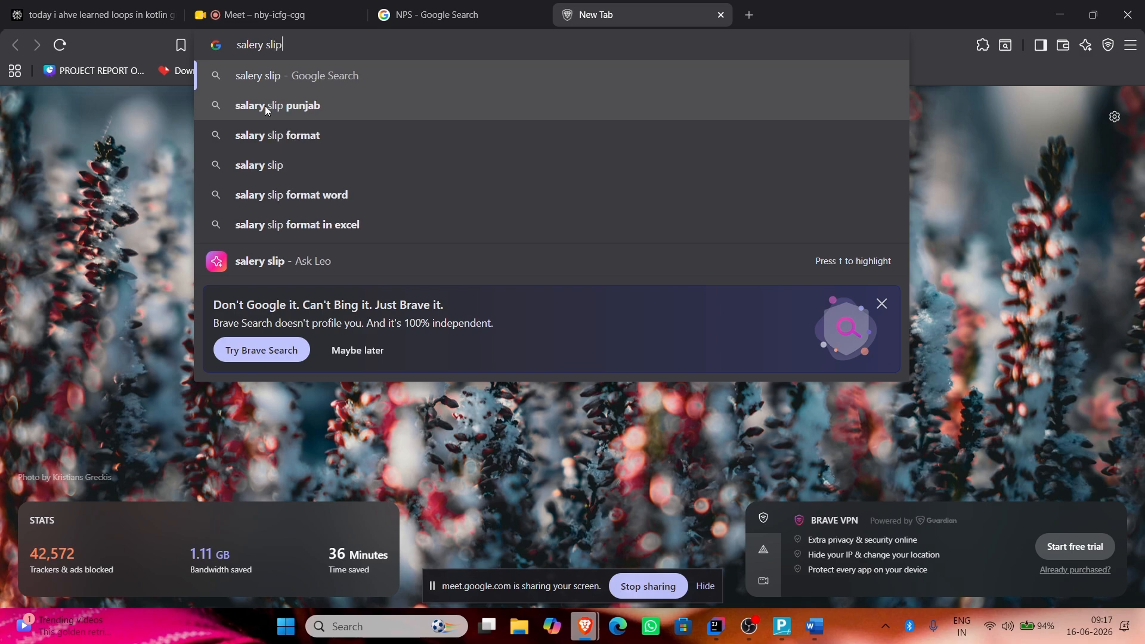
pyautogui.press('Return')
# Step: Open the first salary slip image full-size in a new tab for reference
pyautogui.rightClick(265, 105)
pyautogui.click(176, 173)
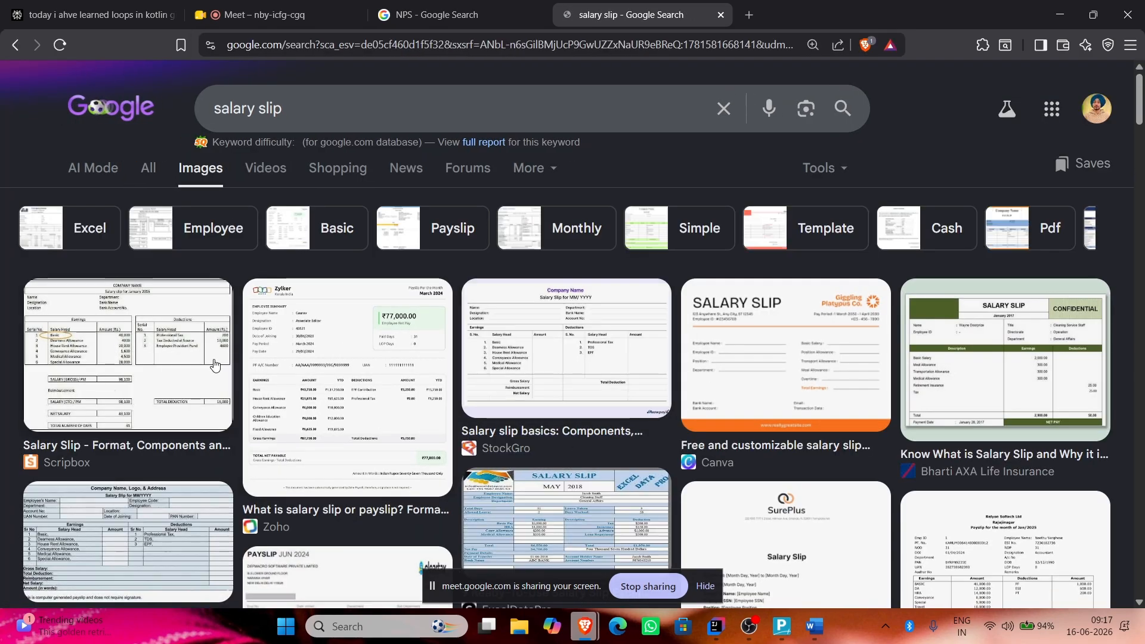
pyautogui.click(215, 364)
pyautogui.rightClick(918, 392)
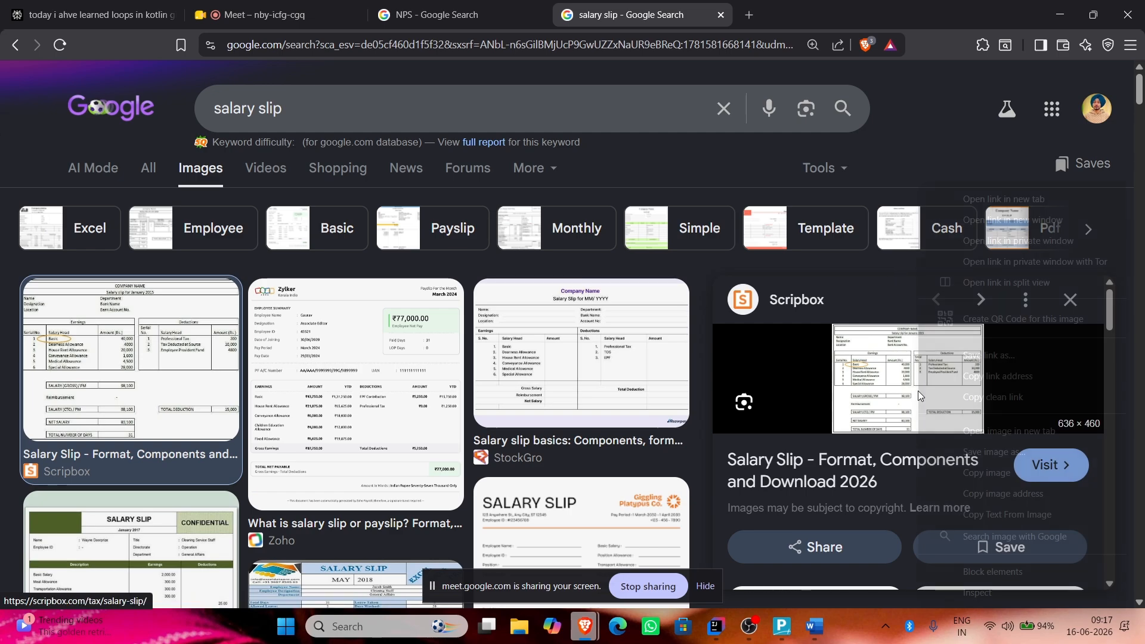
pyautogui.click(1008, 431)
pyautogui.click(799, 14)
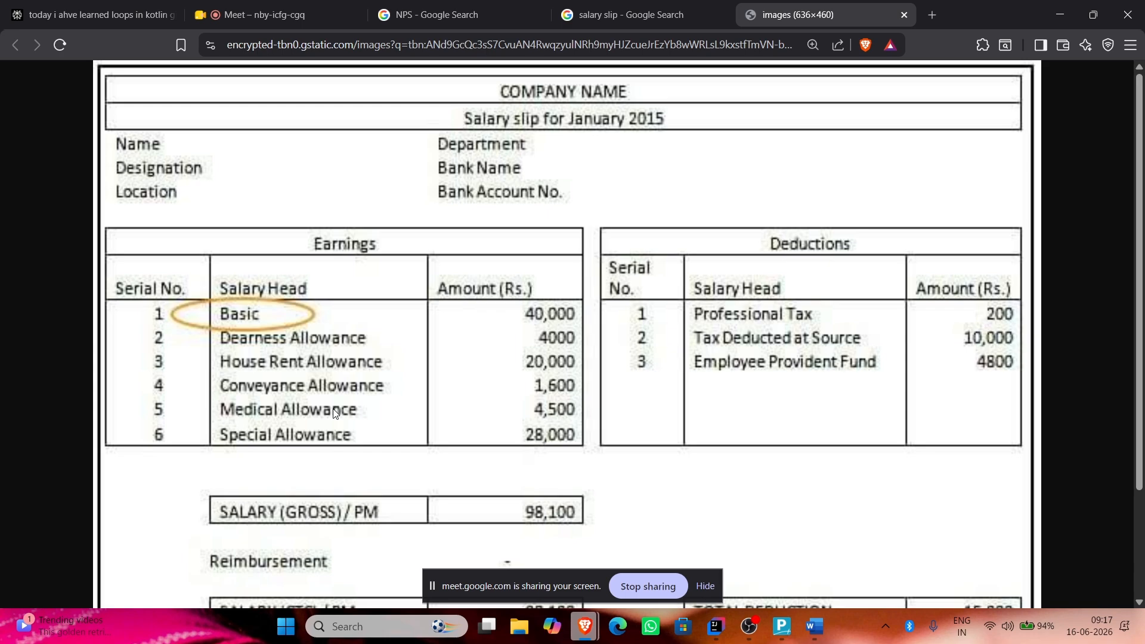
pyautogui.hotkey('alt', 'Tab')
pyautogui.hotkey('alt', 'Tab')
pyautogui.hotkey('alt', 'Tab')
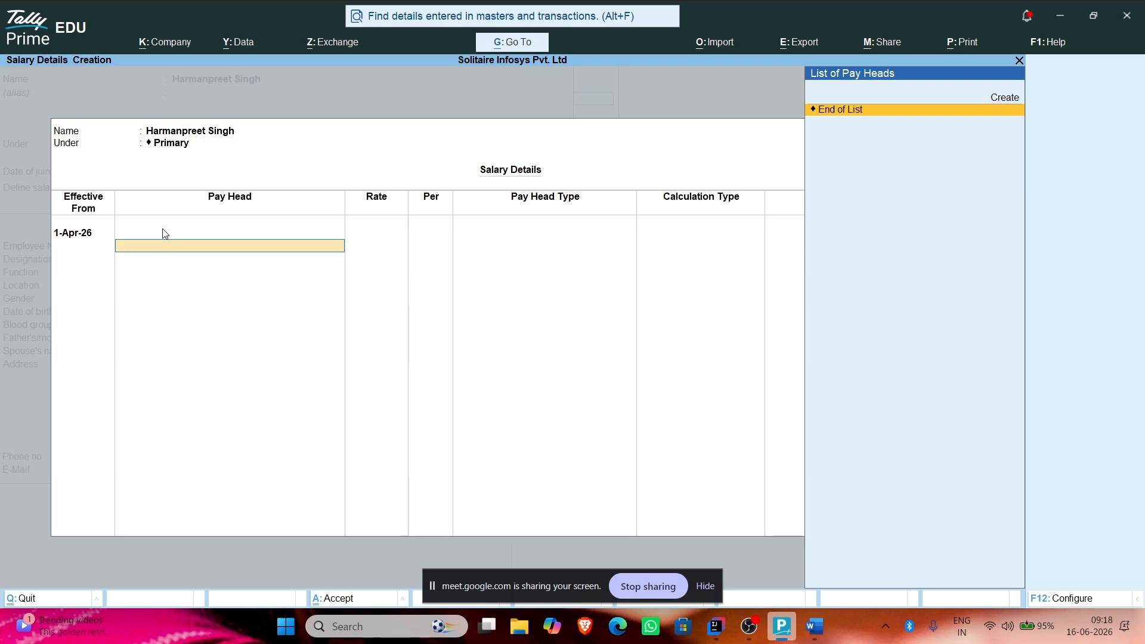
# Step: Create a Basic Pay pay head as a Fixed Earnings for Employees head under Direct Expenses
pyautogui.press('alt')
pyautogui.hotkey('alt', 'c')
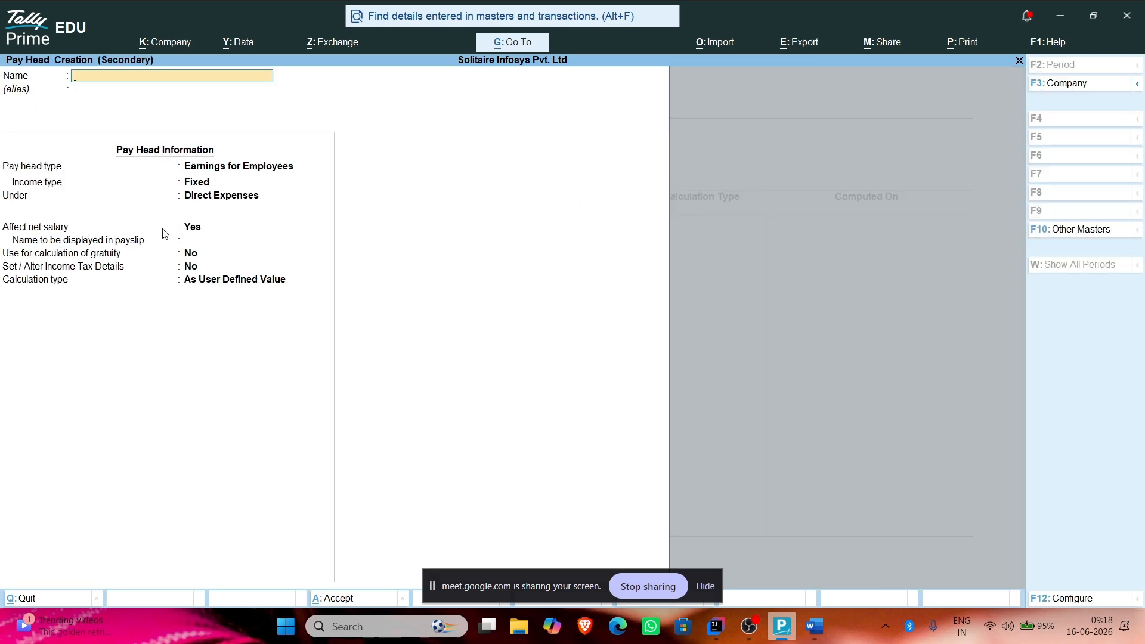
pyautogui.write('Basic Pay')
pyautogui.press('Return')
pyautogui.press('Return')
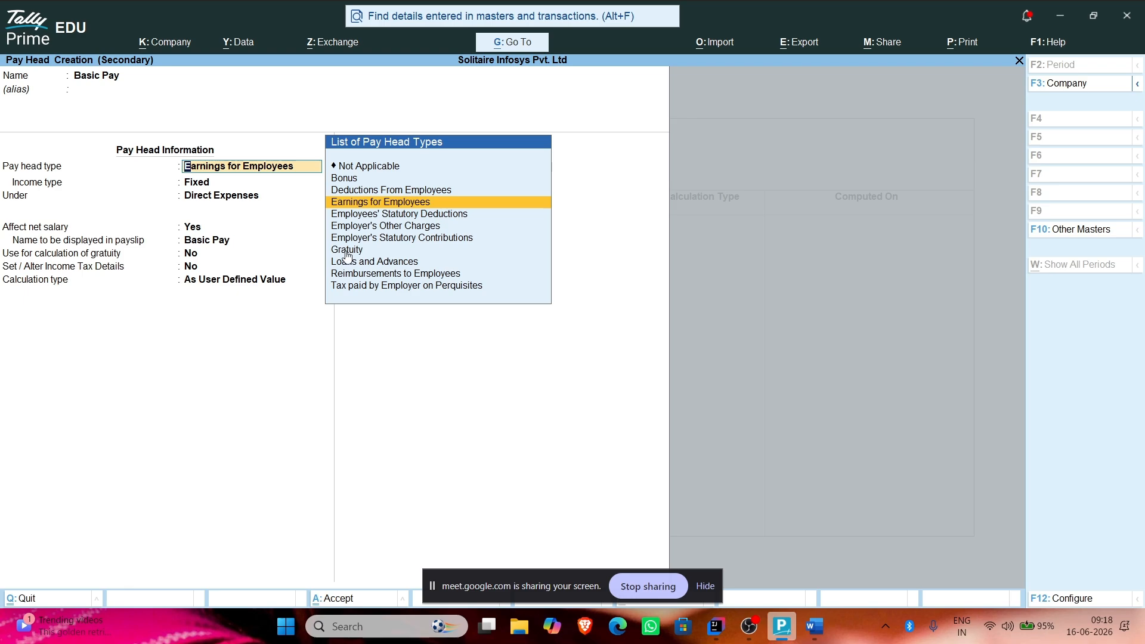
pyautogui.click(373, 202)
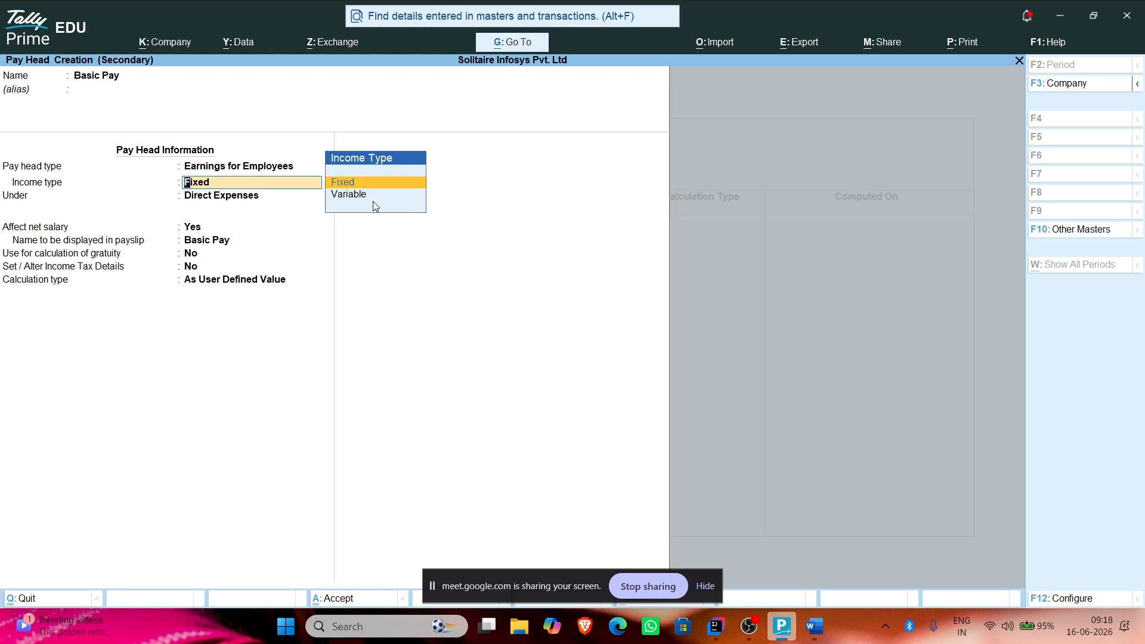
pyautogui.press('Return')
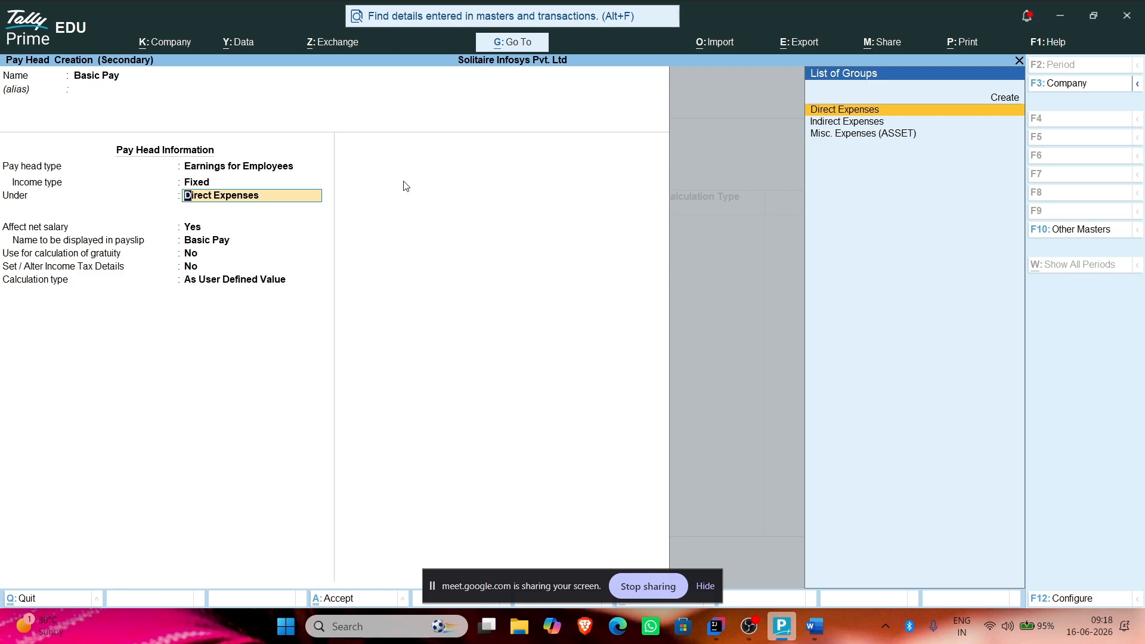
pyautogui.press('Return')
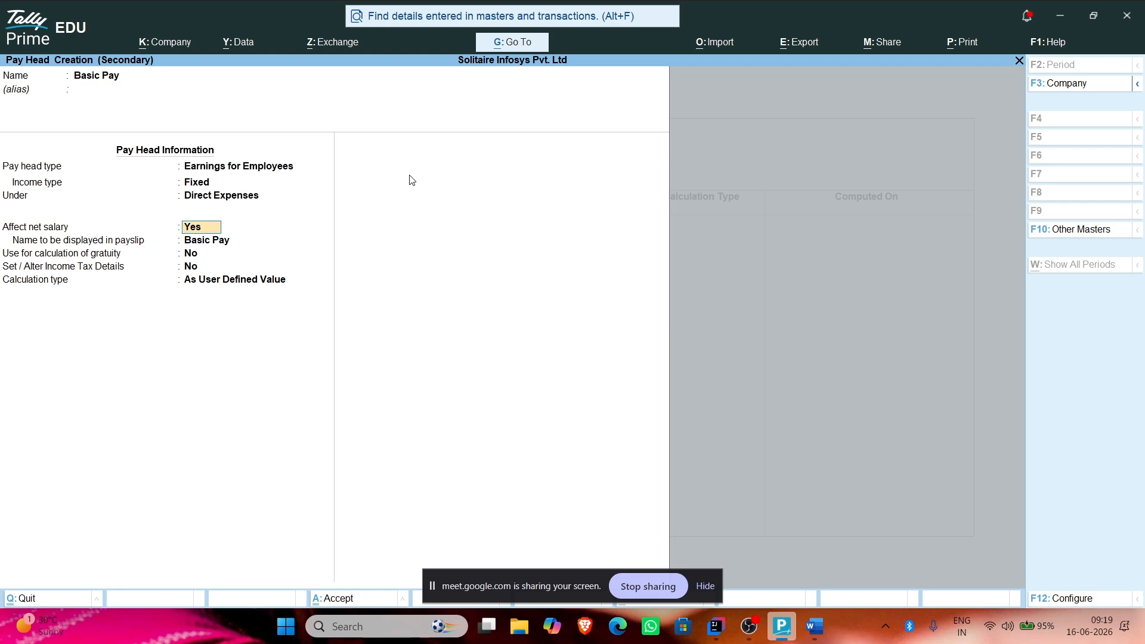
# Step: Set Basic Pay's calculation type to As User Defined Value and save the pay head
pyautogui.press('Return')
pyautogui.press('Return')
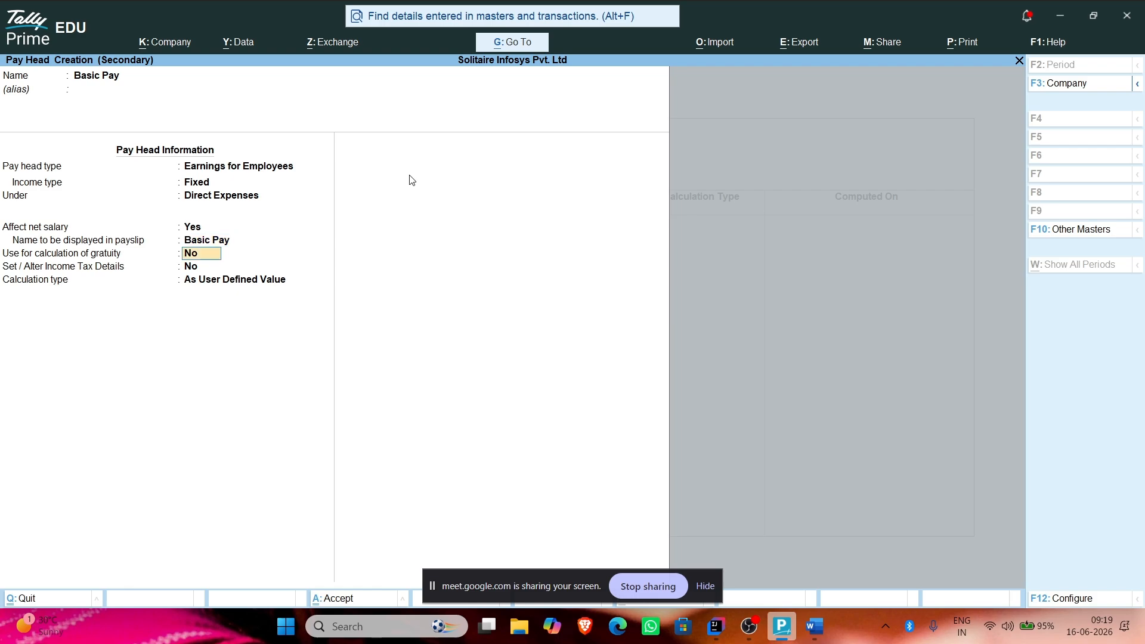
pyautogui.press('Return')
pyautogui.press('Return')
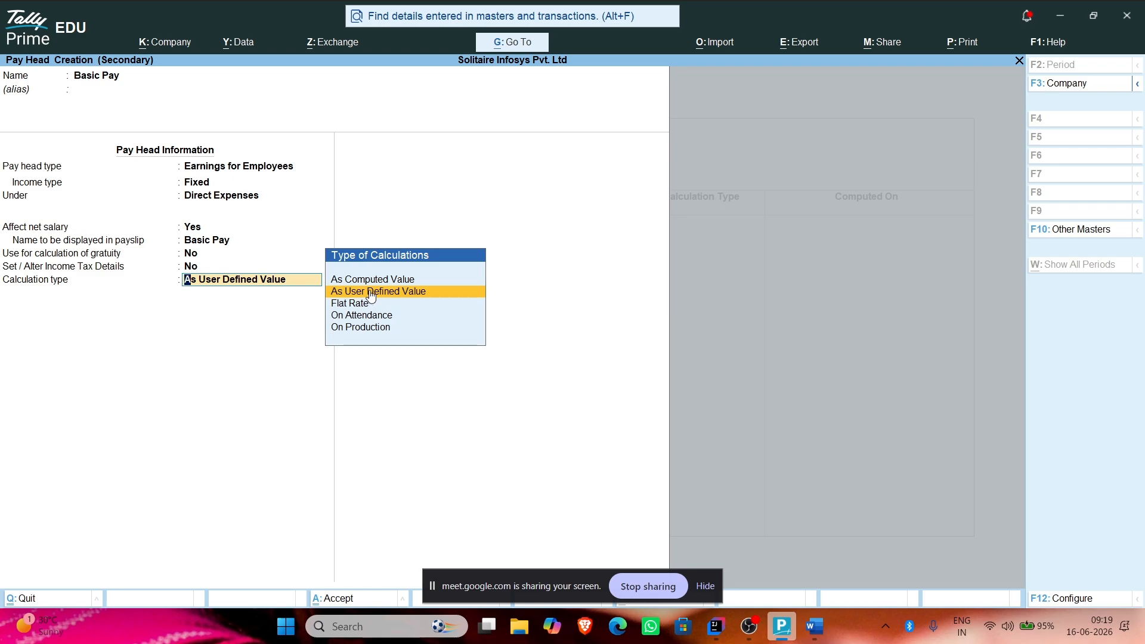
pyautogui.click(384, 279)
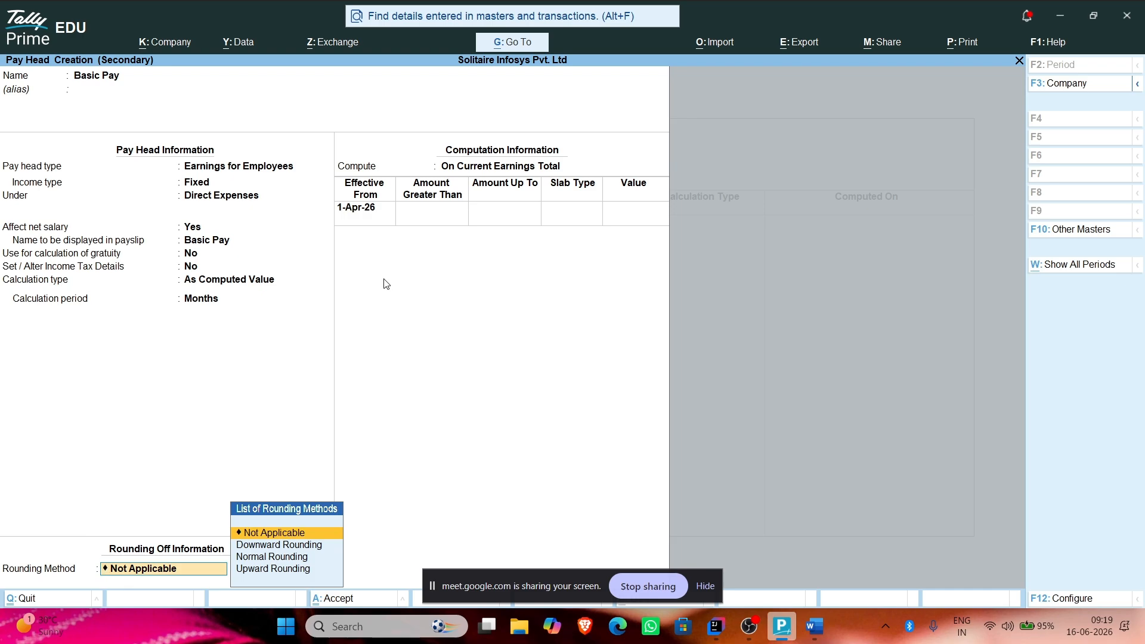
pyautogui.hotkey('shift', 'Tab')
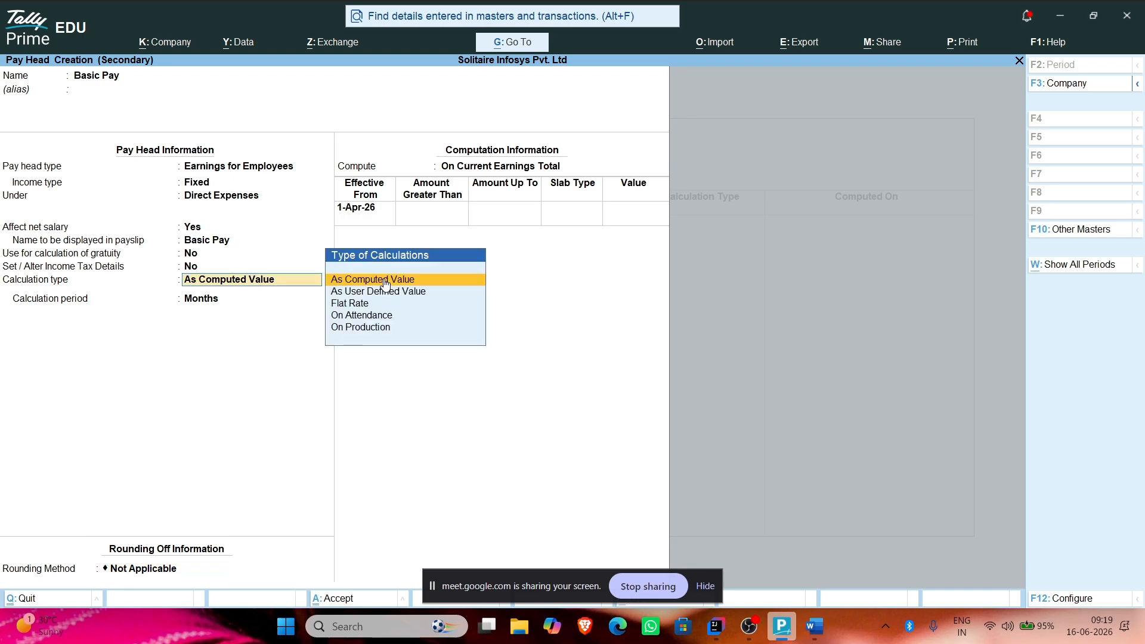
pyautogui.press('Down')
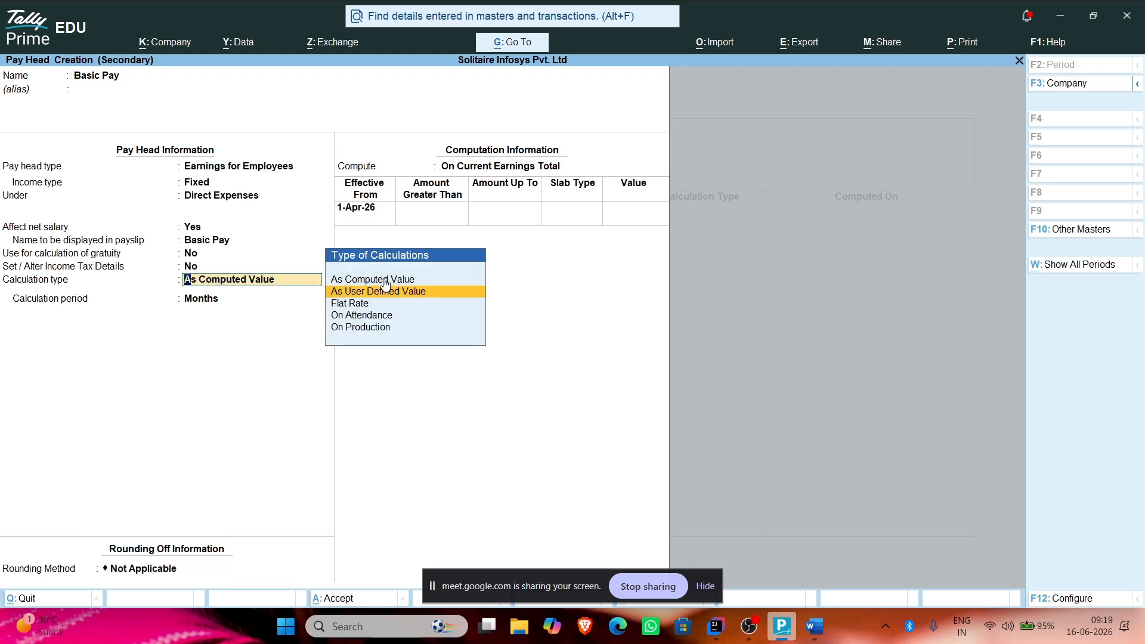
pyautogui.press('Return')
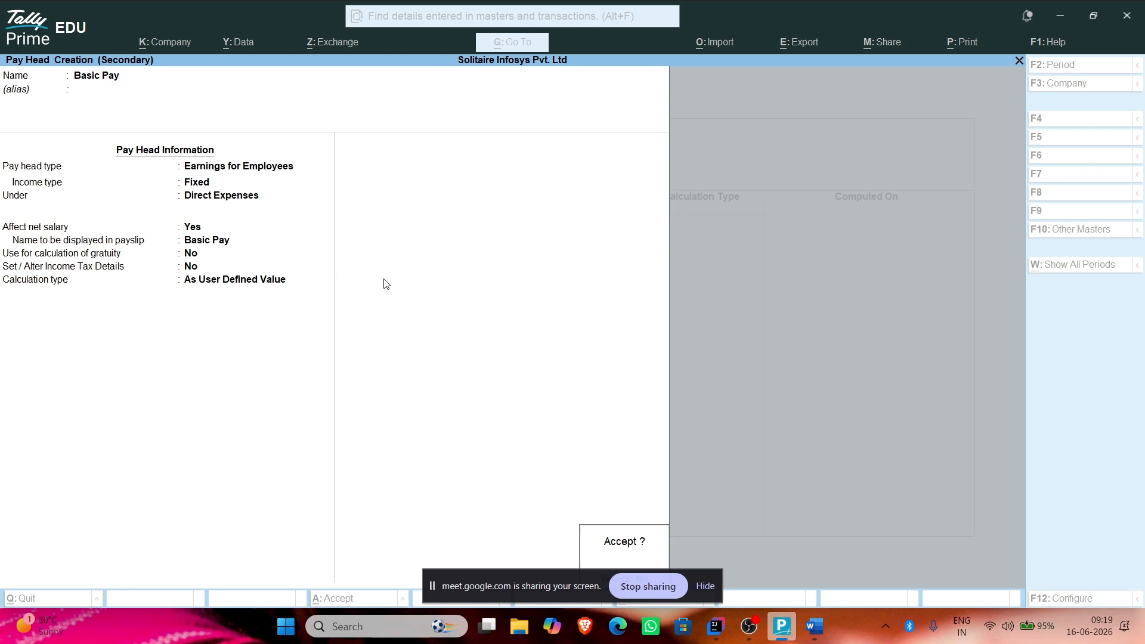
pyautogui.press('Return')
# Step: Reopen the Basic Pay pay head from the salary row and switch its calculation type to On Attendance
pyautogui.hotkey('shift', 'Tab')
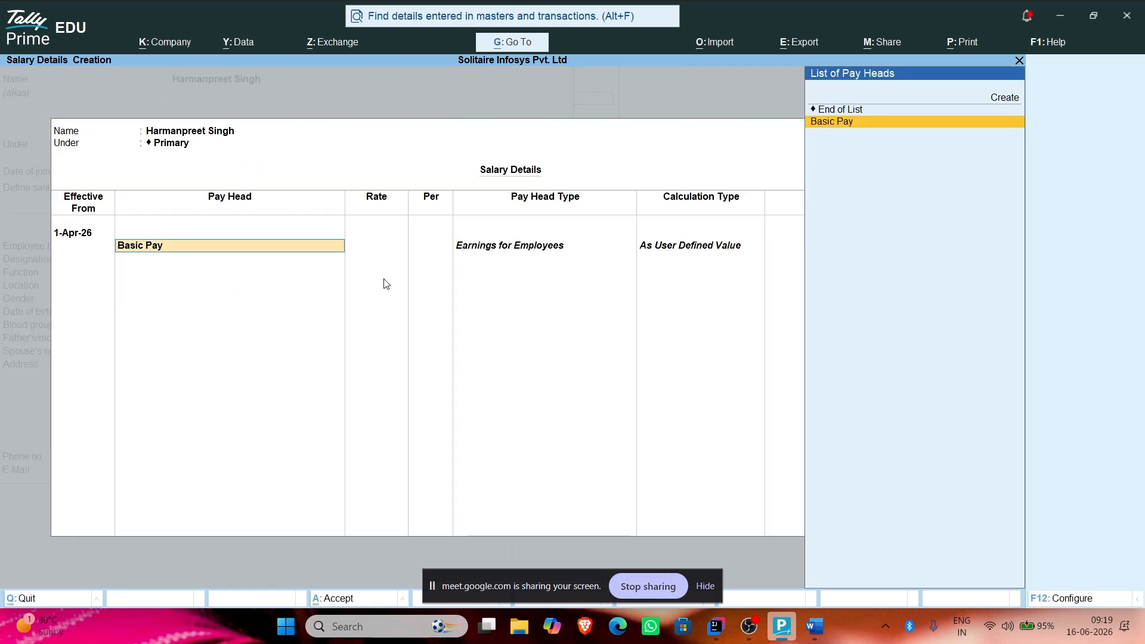
pyautogui.press('Return')
pyautogui.hotkey('shift', 'Tab')
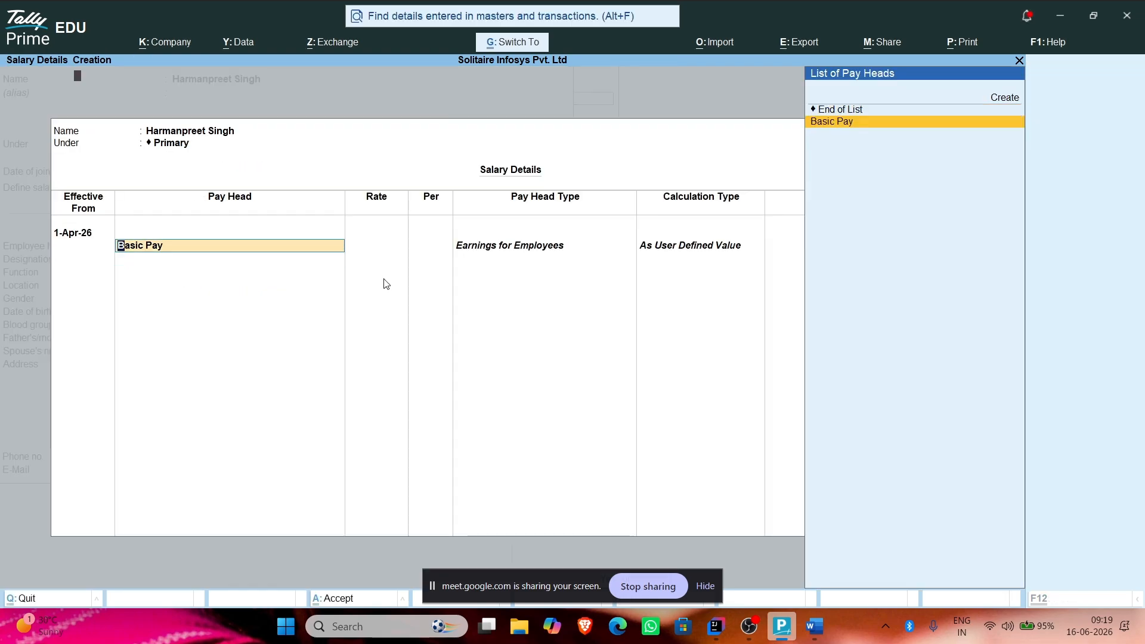
pyautogui.hotkey('ctrl', 'Return')
pyautogui.press('Return')
pyautogui.press('Return')
pyautogui.press('Down')
pyautogui.press('Down')
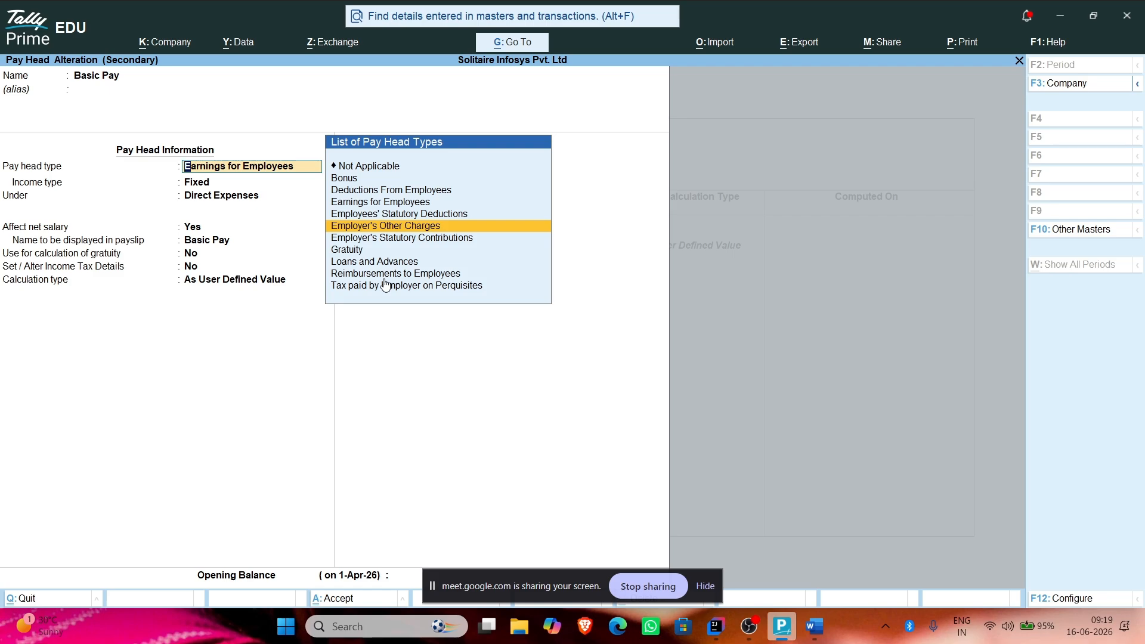
pyautogui.press('Up')
pyautogui.press('Up')
pyautogui.press('Return')
pyautogui.press('Return')
pyautogui.press('Return')
pyautogui.press('Return')
pyautogui.press('Return')
pyautogui.press('Return')
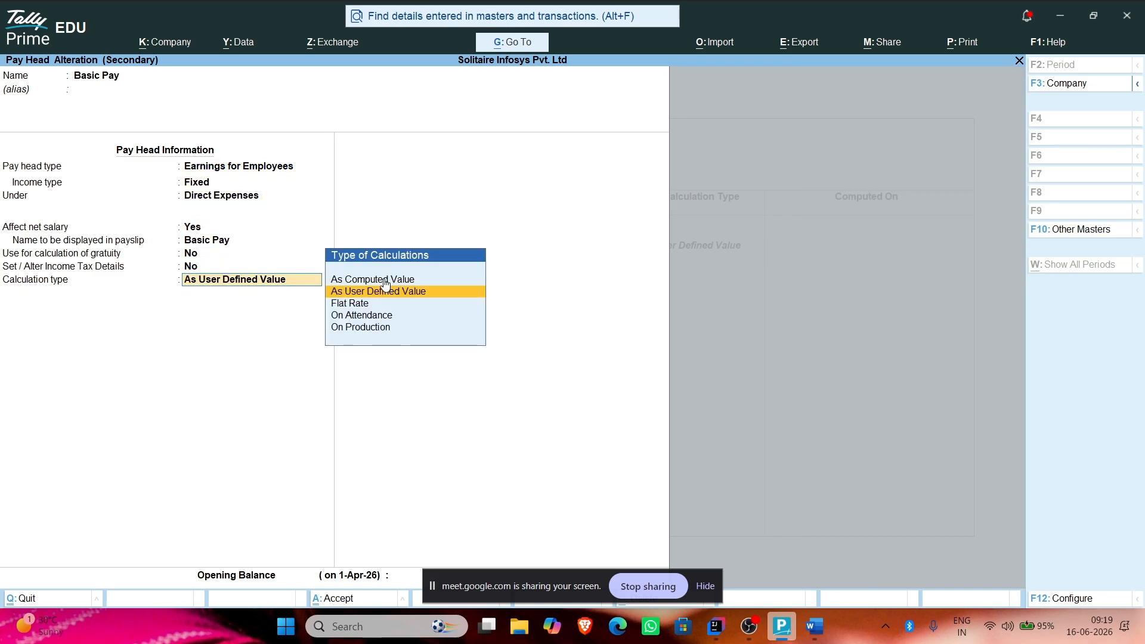
pyautogui.press('Down')
pyautogui.press('Down')
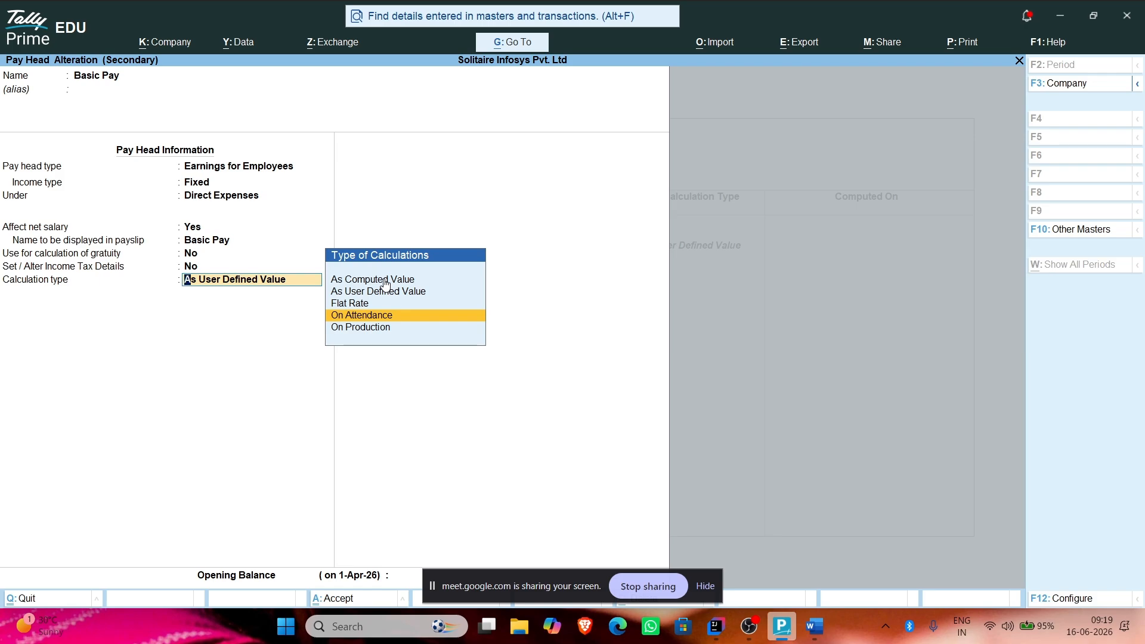
pyautogui.press('Return')
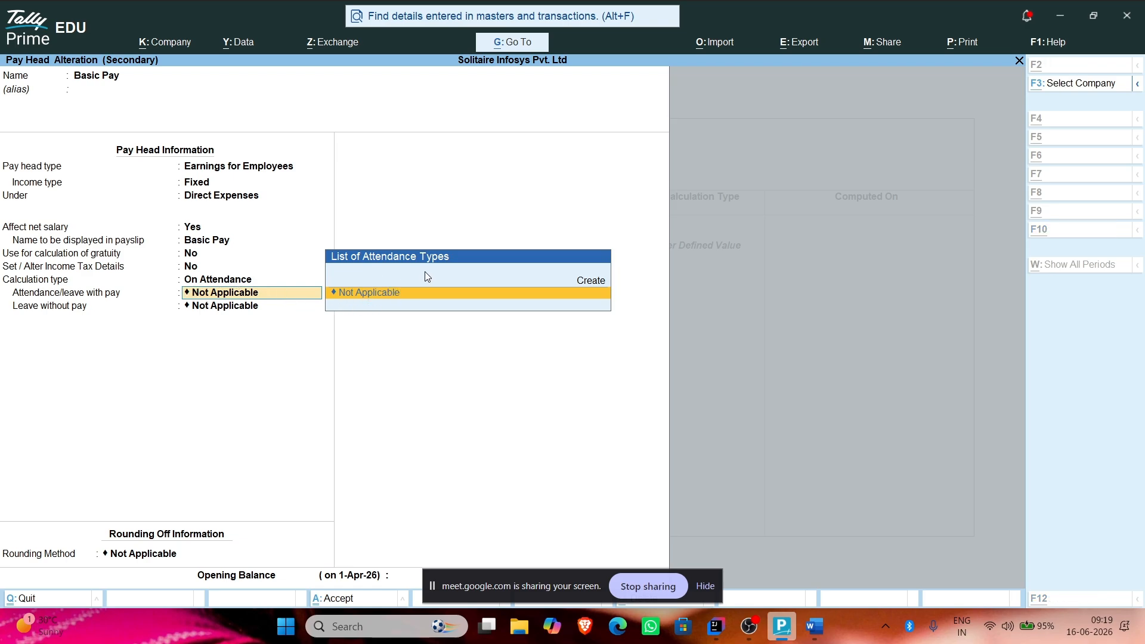
# Step: Create a 'Present' attendance type, keeping the defaults Attendance / Leave with Pay in Days
pyautogui.hotkey('alt', 'c')
pyautogui.write('Pre')
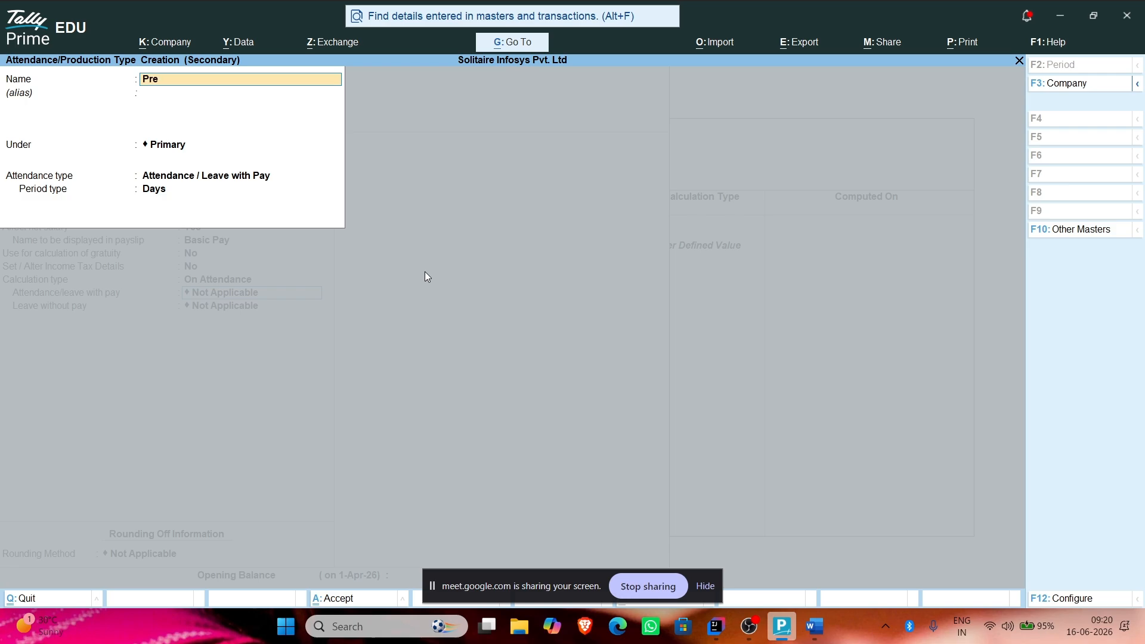
pyautogui.write('sent')
pyautogui.press('Return')
pyautogui.press('Return')
pyautogui.press('Return')
pyautogui.press('Return')
pyautogui.press('Return')
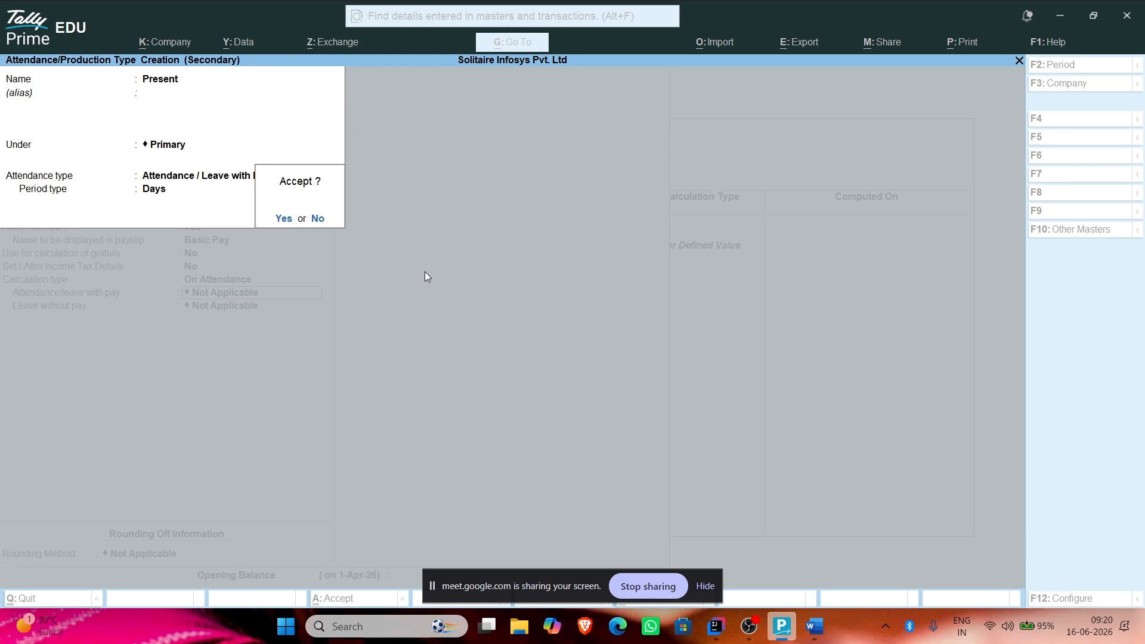
pyautogui.press('Return')
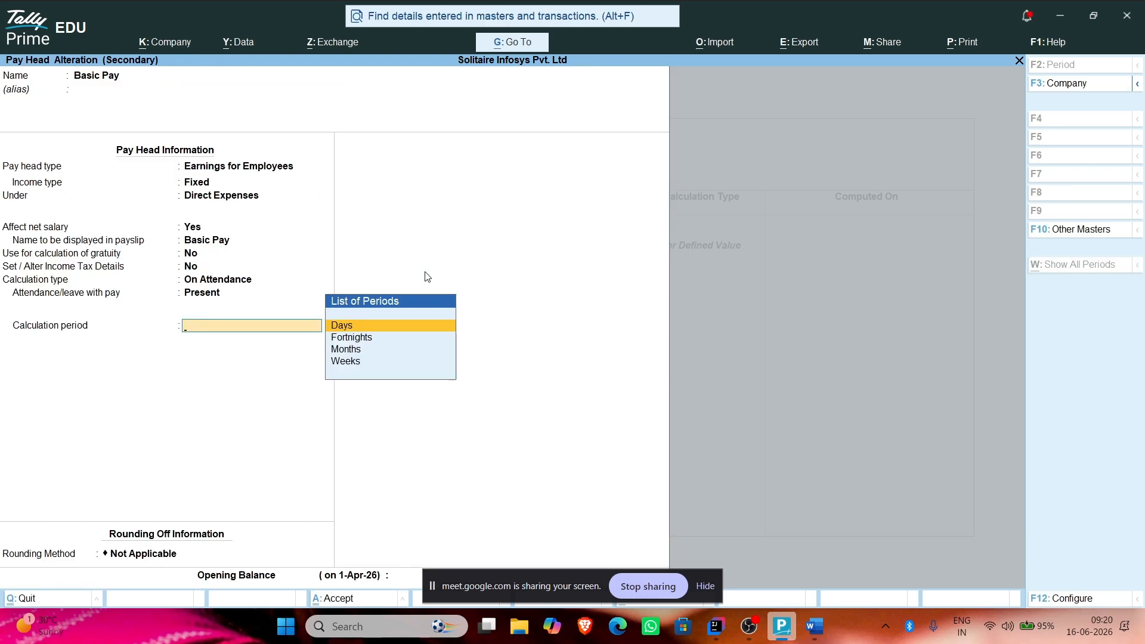
# Step: Give Basic Pay a Months calculation period on a calendar-period basis with no rounding, and save
pyautogui.press('Down')
pyautogui.press('Down')
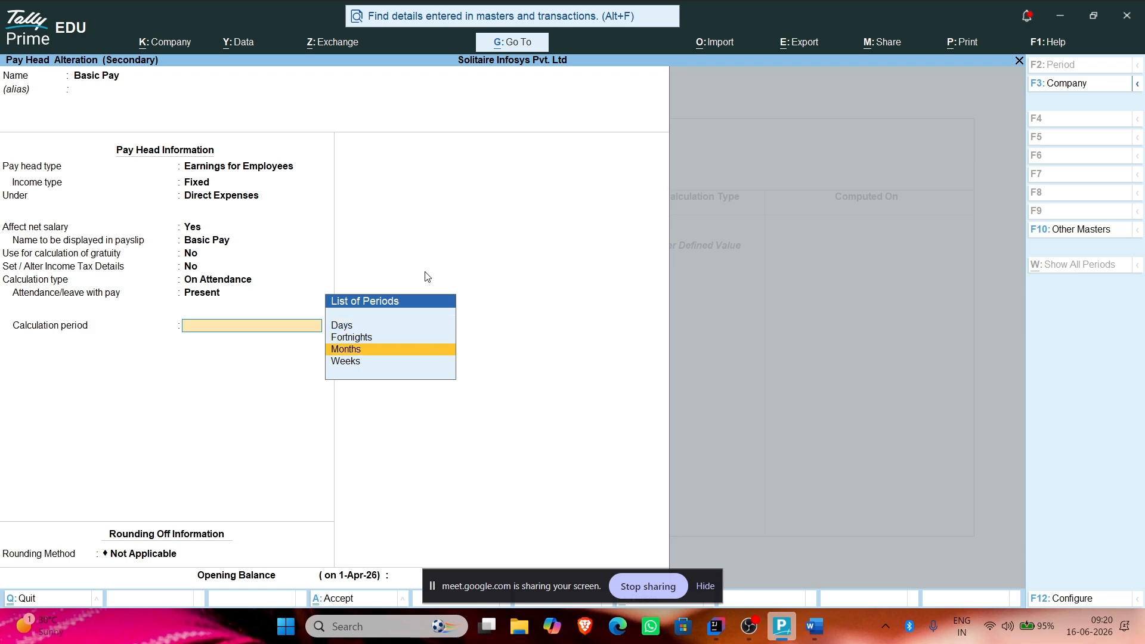
pyautogui.press('Return')
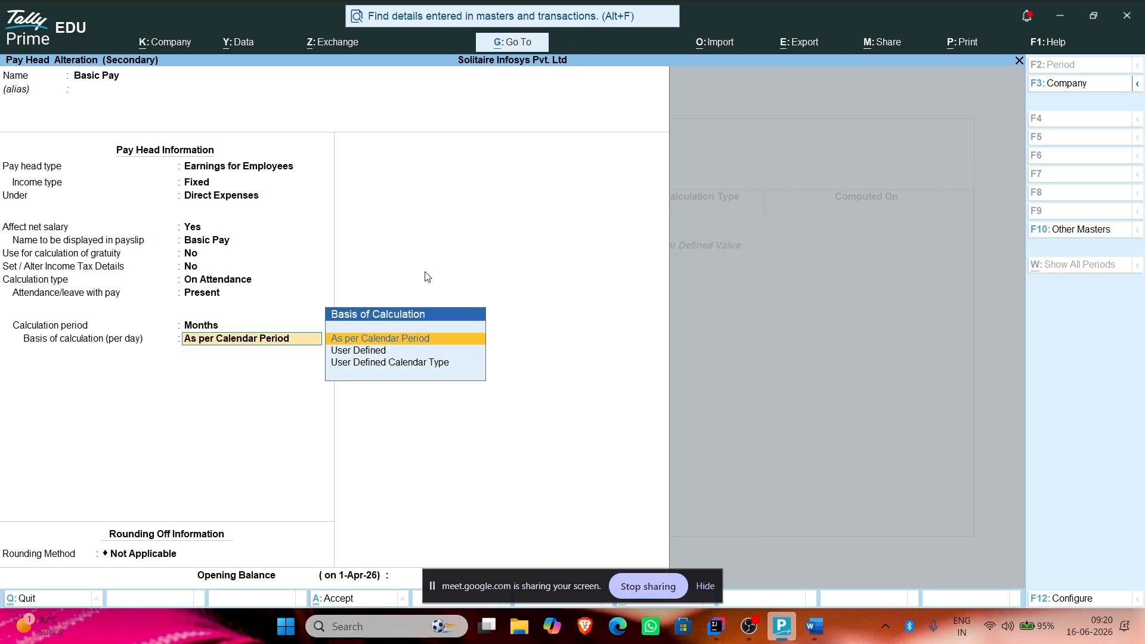
pyautogui.press('Return')
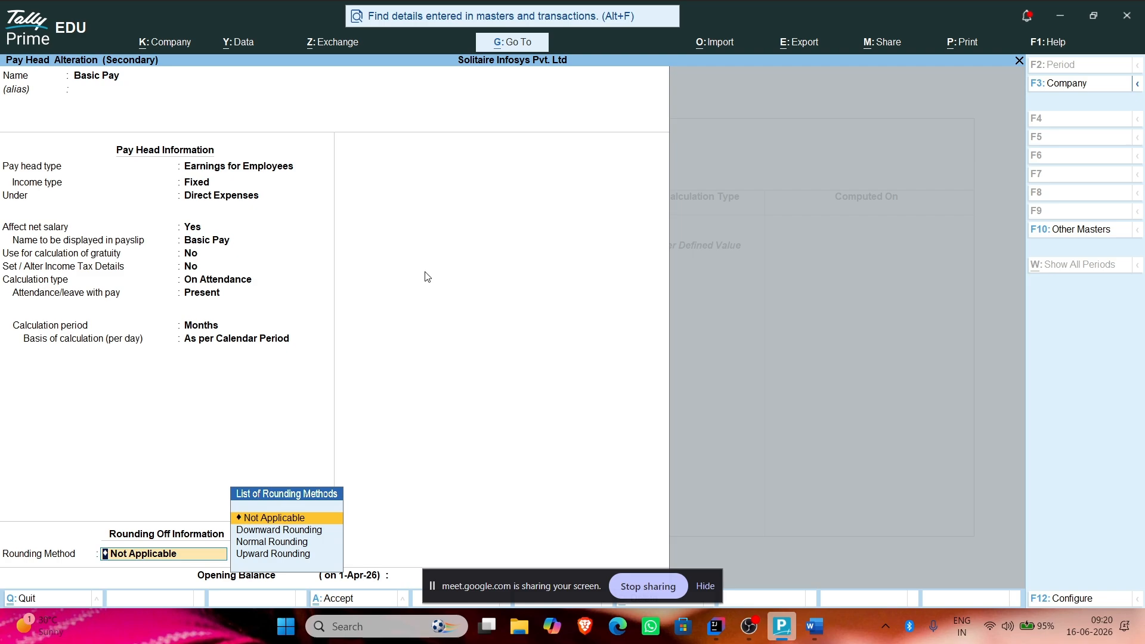
pyautogui.press('Return')
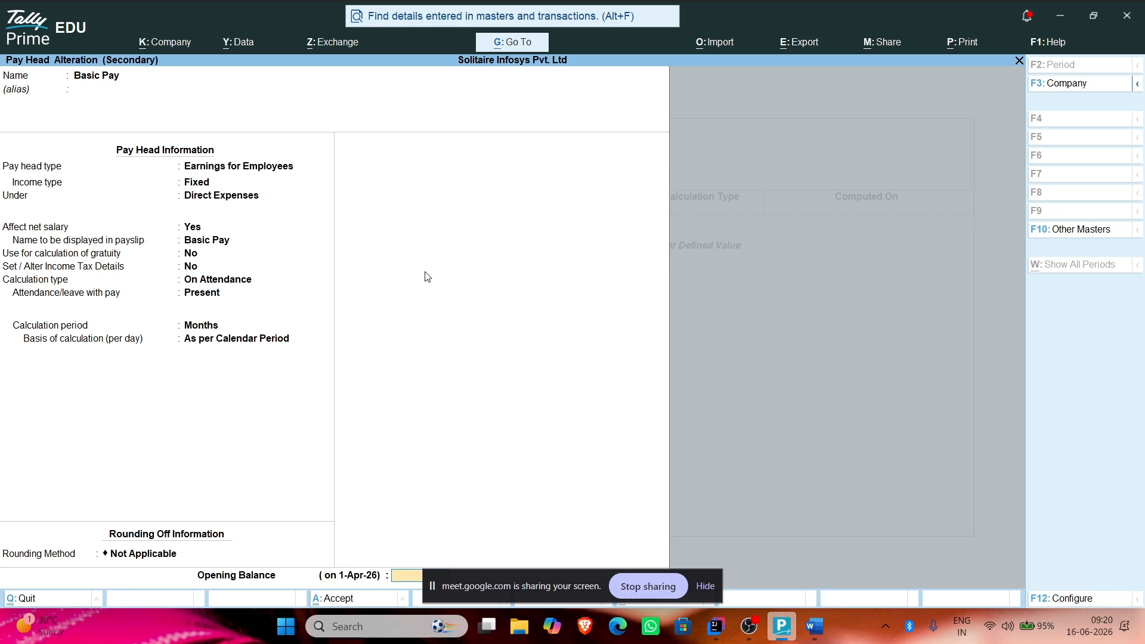
pyautogui.press('Return')
pyautogui.press('Return')
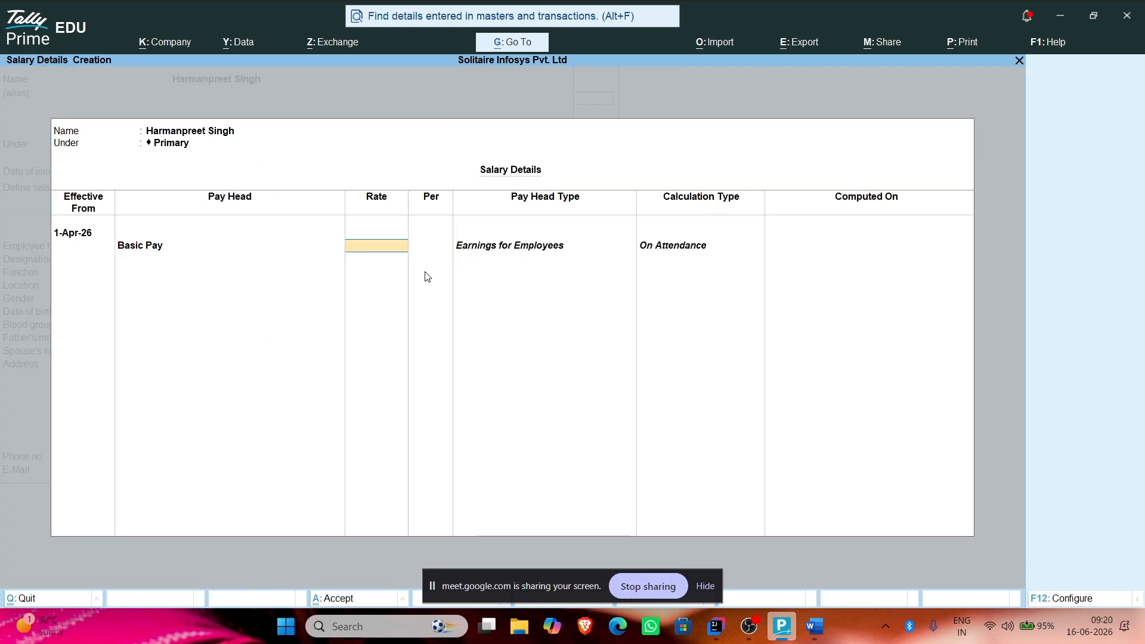
# Step: Enter 45,000 as Basic Pay's monthly rate, then begin creating a new pay head
pyautogui.write('45,00')
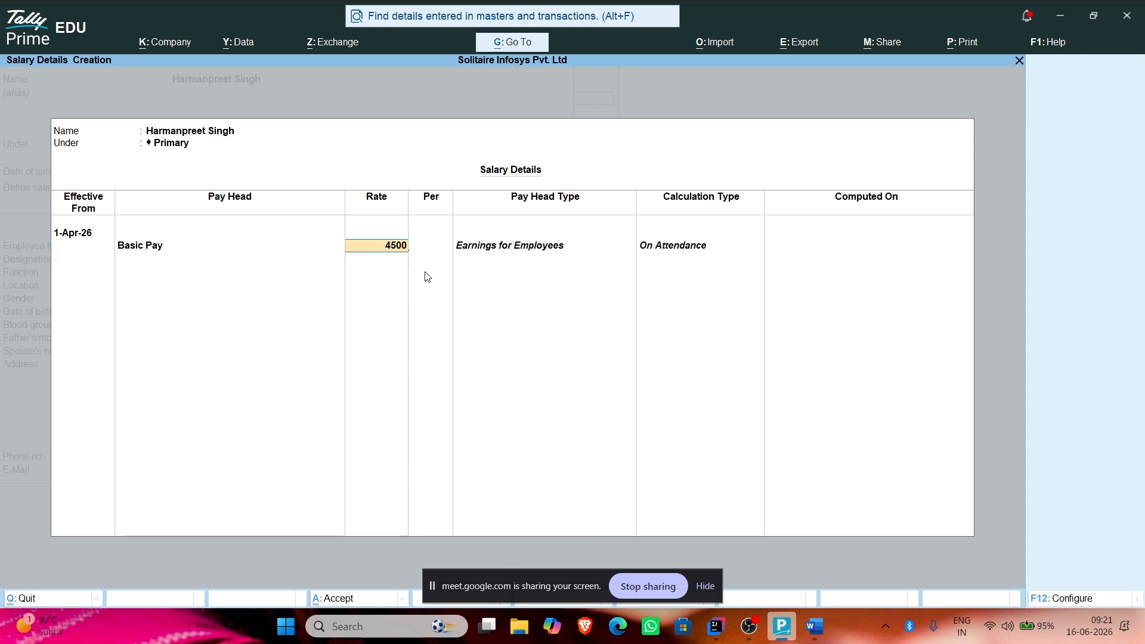
pyautogui.write('0')
pyautogui.press('Return')
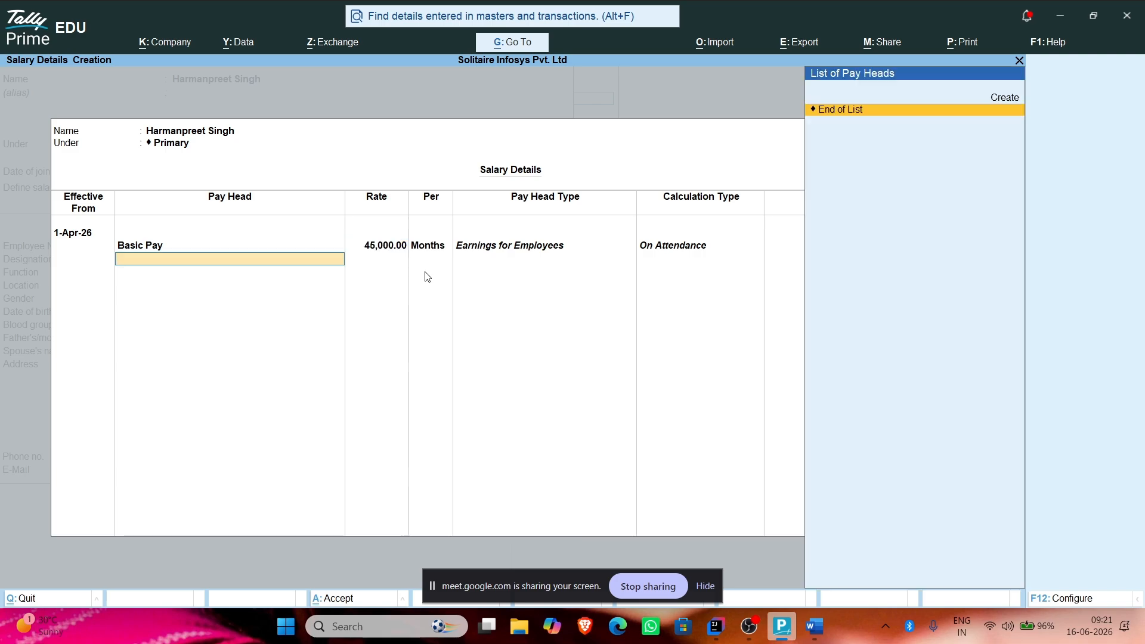
pyautogui.hotkey('alt', 'c')
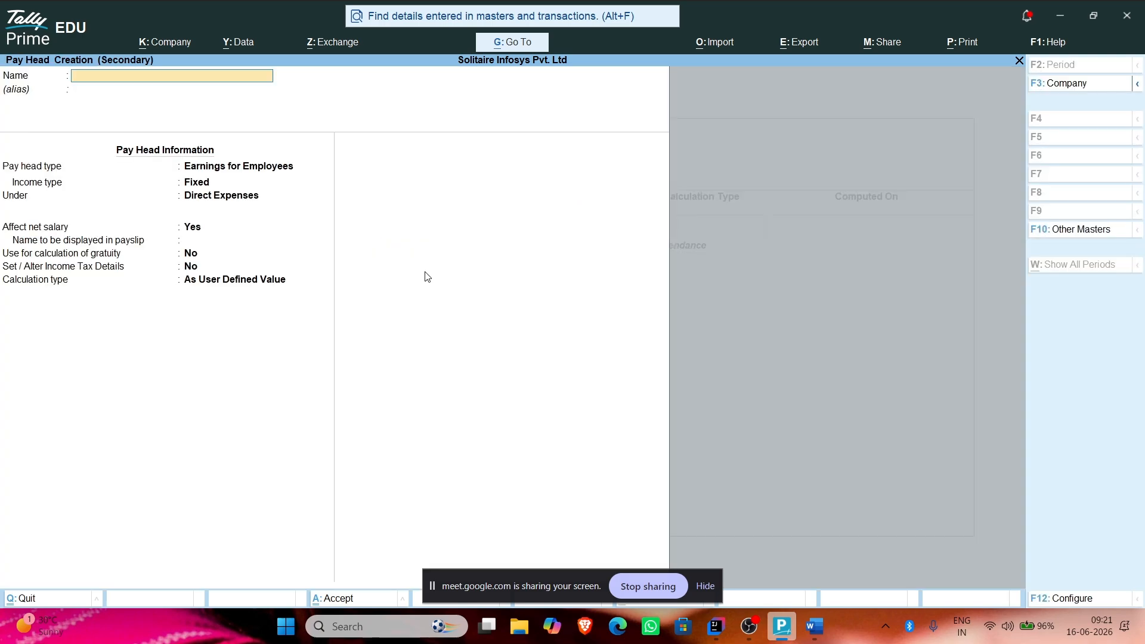
# Step: Name the pay head 'Daly Allowence', an employee earning under Indirect Expenses affecting net salary
pyautogui.write('Daly Allowence')
pyautogui.press('Return')
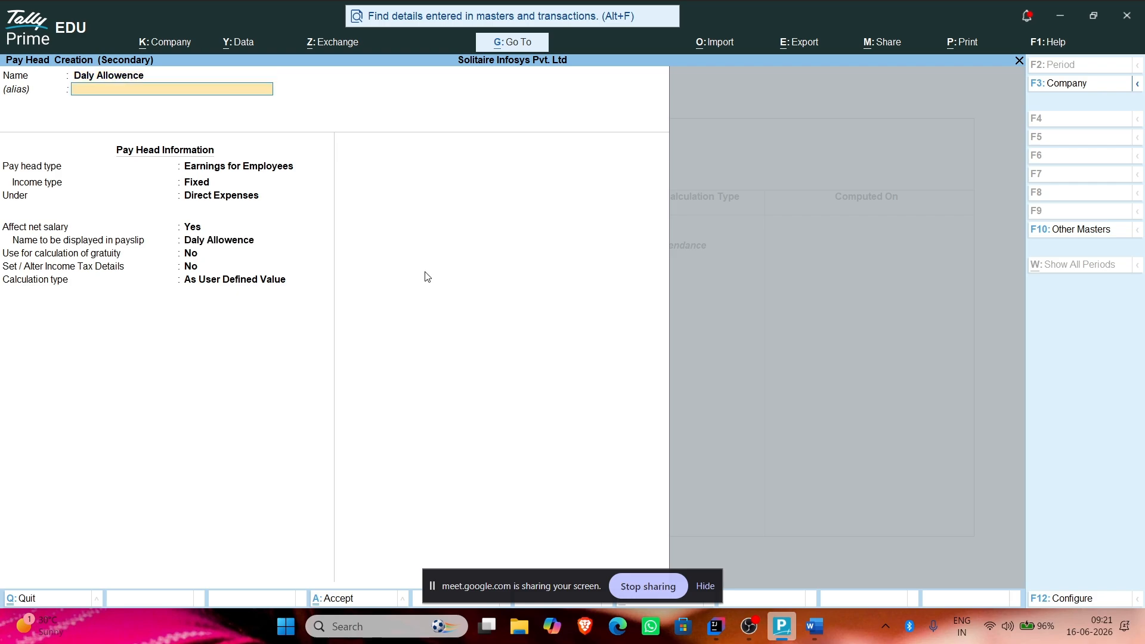
pyautogui.press('Return')
pyautogui.press('Return')
pyautogui.press('BackSpace')
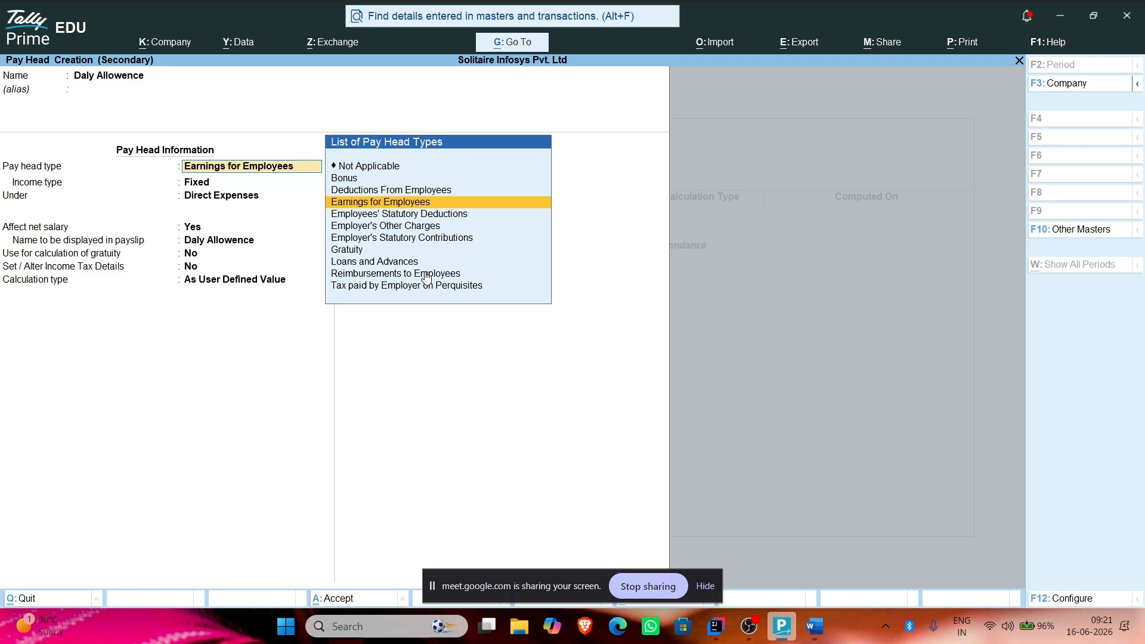
pyautogui.press('Return')
pyautogui.press('Return')
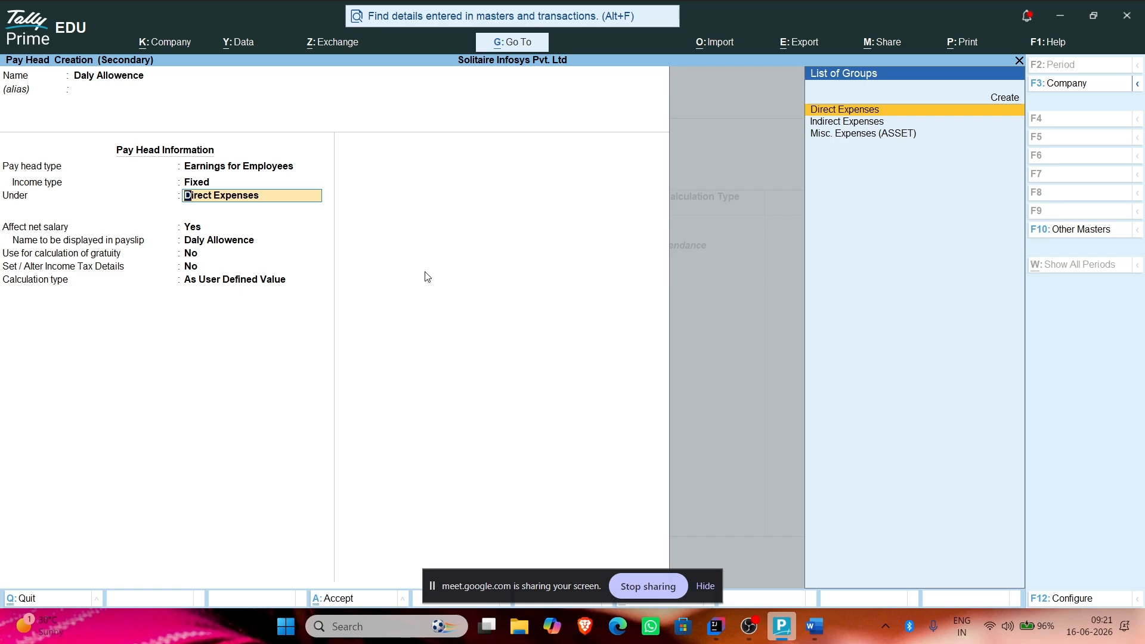
pyautogui.write('i')
pyautogui.press('Return')
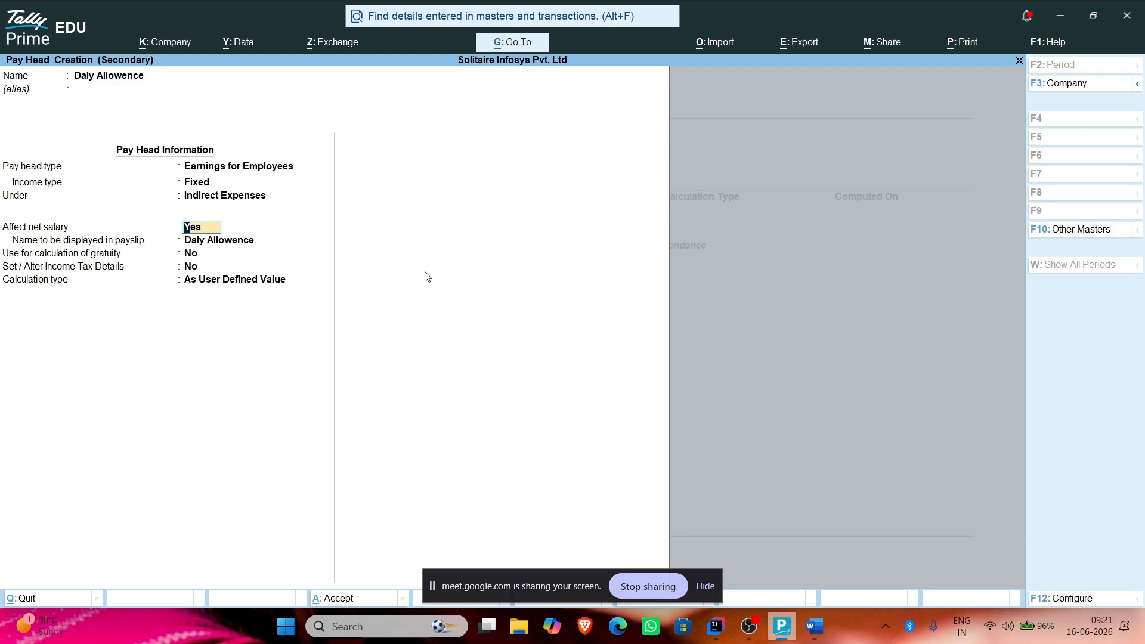
pyautogui.press('Return')
pyautogui.press('Return')
pyautogui.press('Return')
pyautogui.press('Return')
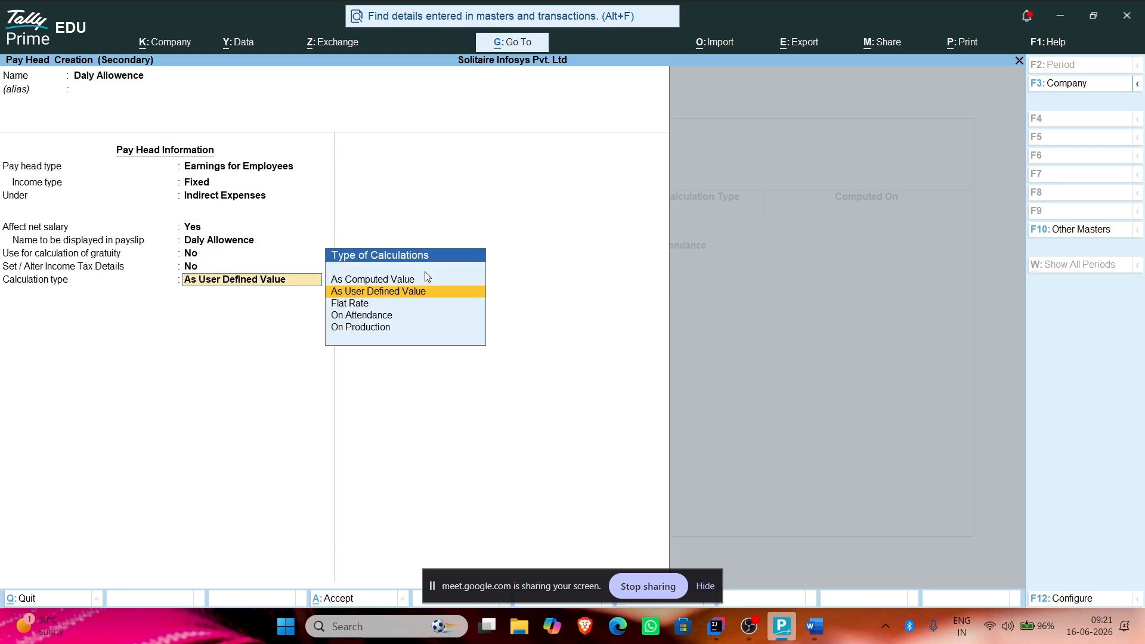
# Step: Set its calculation type to As Computed Value, computed On Current Earnings Total
pyautogui.press('Down')
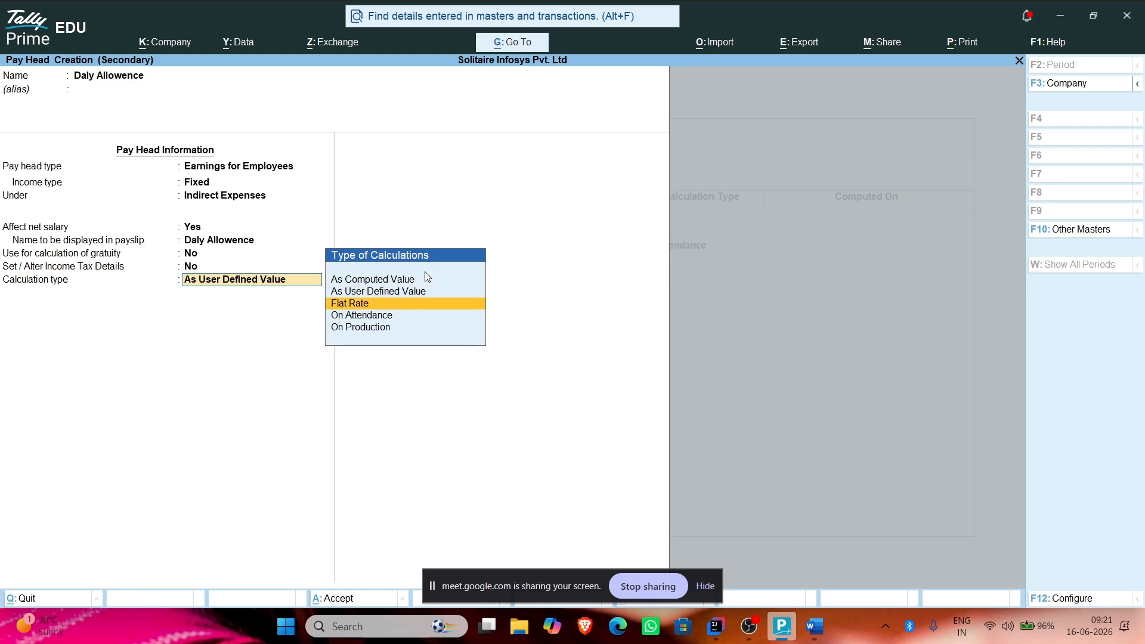
pyautogui.press('Return')
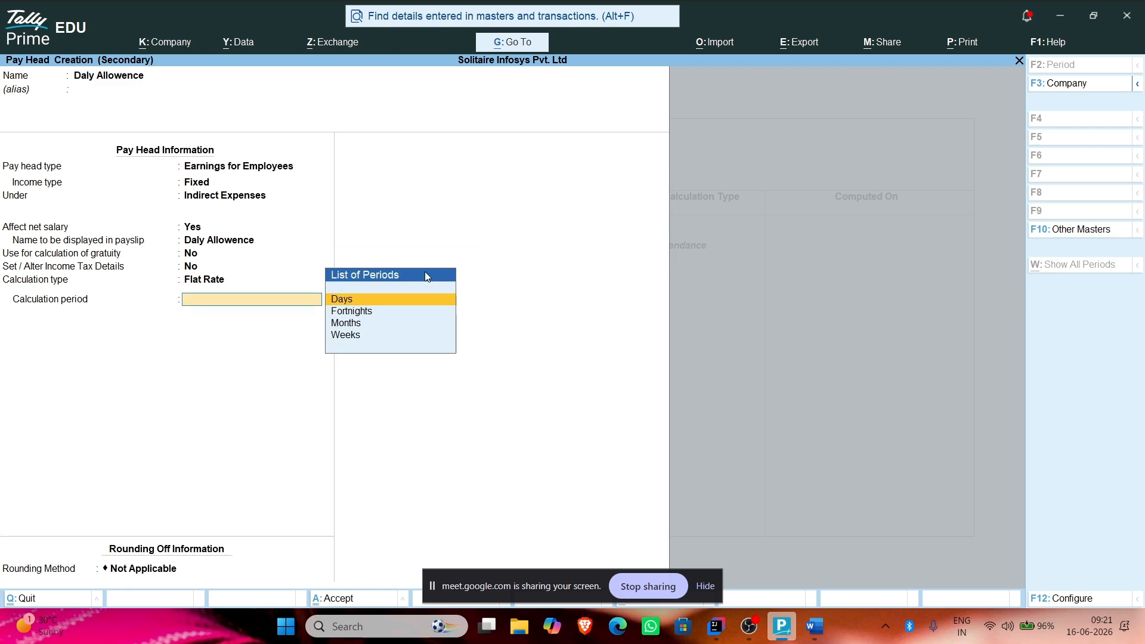
pyautogui.press('BackSpace')
pyautogui.press('Down')
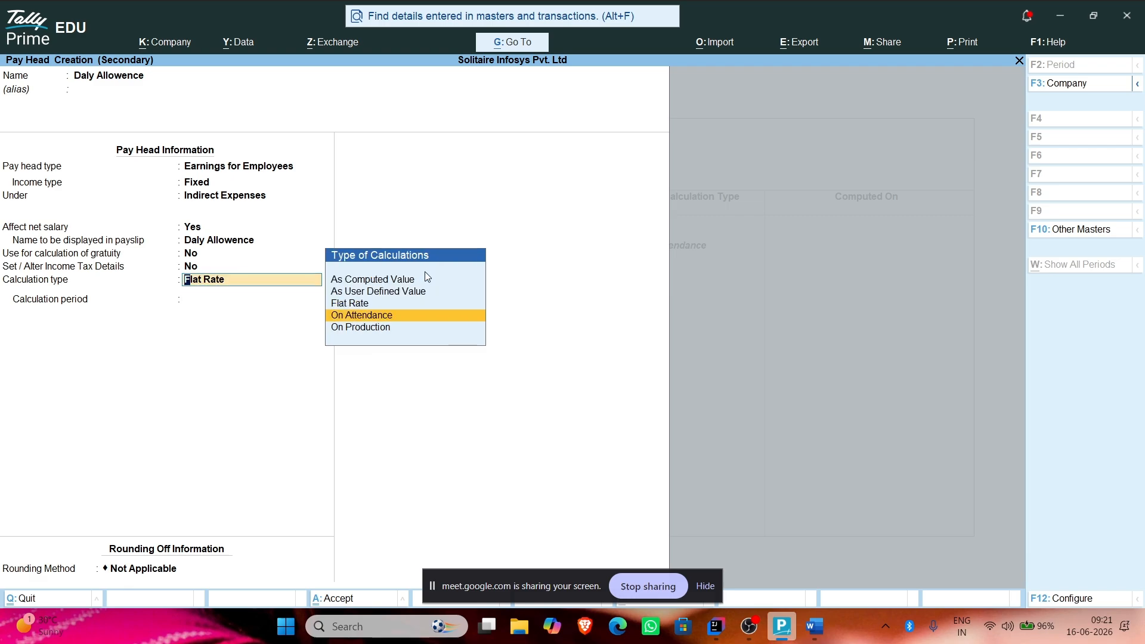
pyautogui.press('Up')
pyautogui.press('Up')
pyautogui.press('Up')
pyautogui.press('Return')
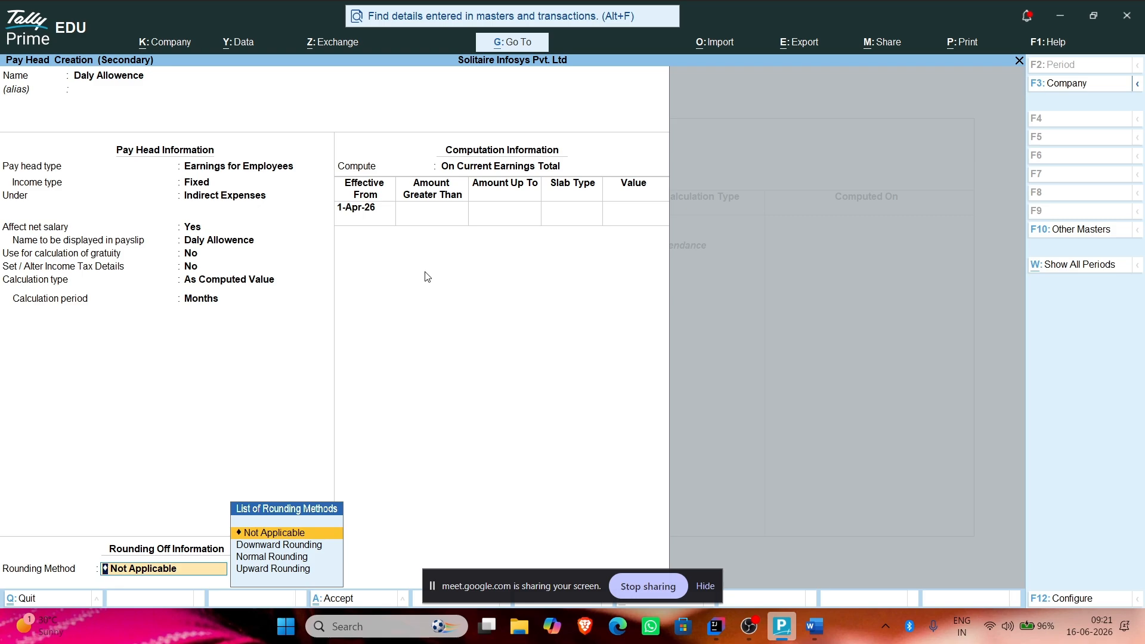
pyautogui.press('BackSpace')
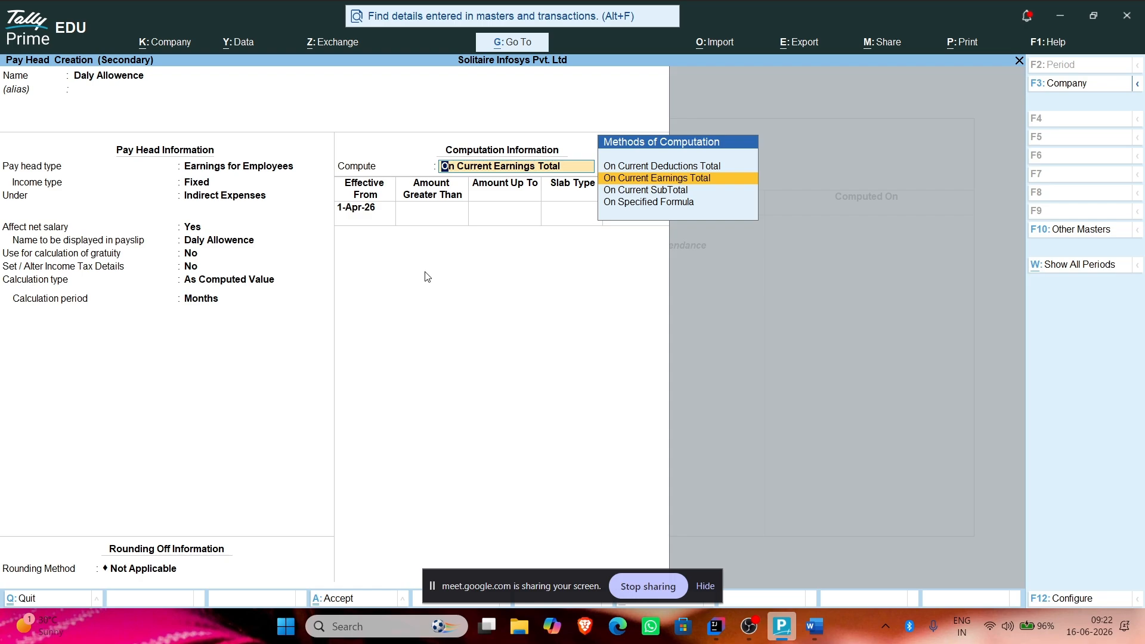
pyautogui.press('Return')
pyautogui.press('Return')
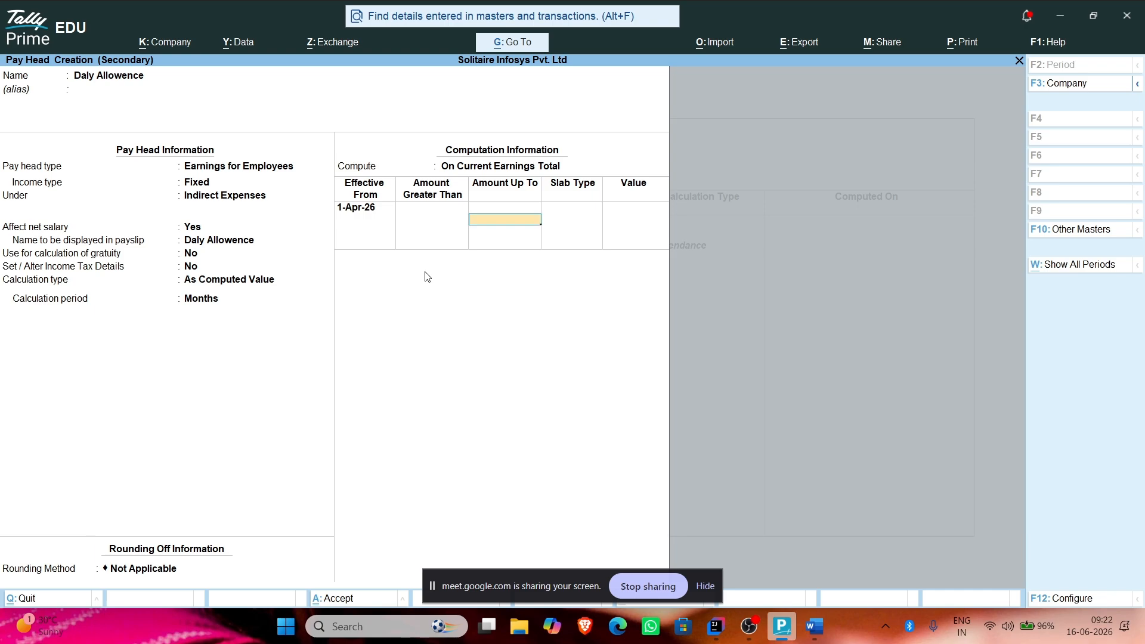
pyautogui.hotkey('alt', 'Tab')
# Step: Type 'If his total earning for a month is 50,000' below the salary figures
pyautogui.scroll(-10, 342, 307)
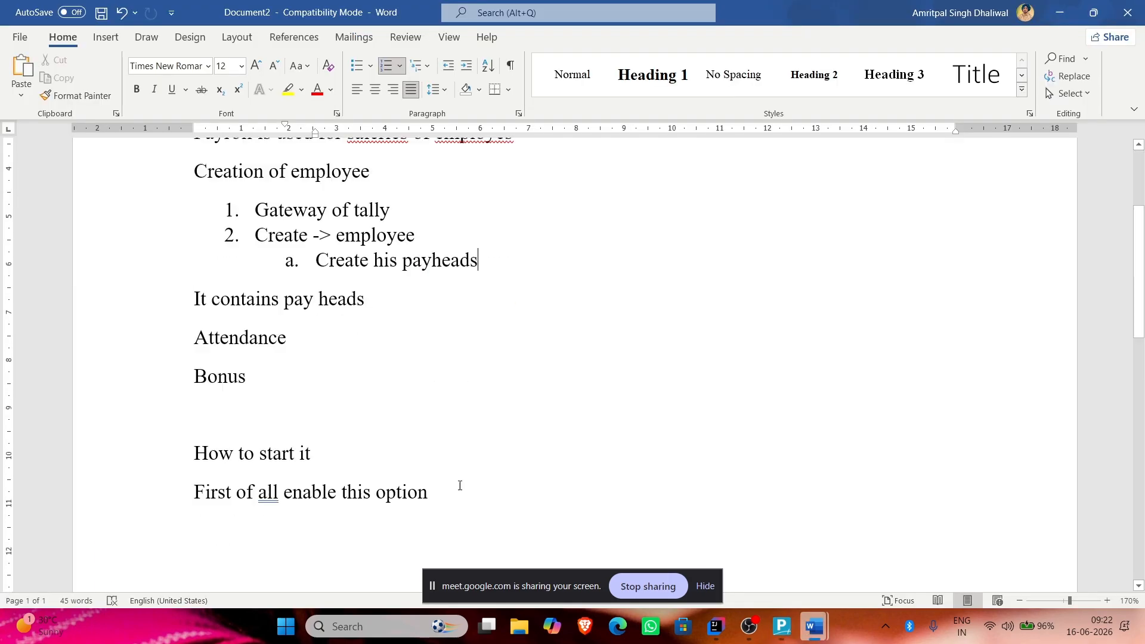
pyautogui.click(342, 308)
pyautogui.press('Return')
pyautogui.press('Return')
pyautogui.press('Return')
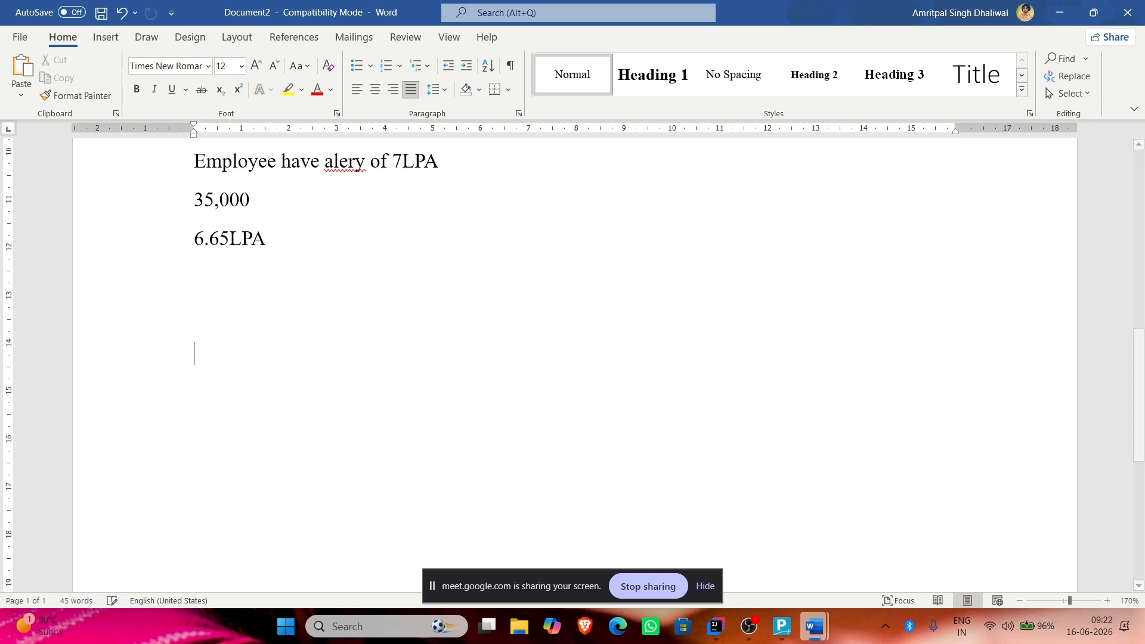
pyautogui.write('If his totoal ear')
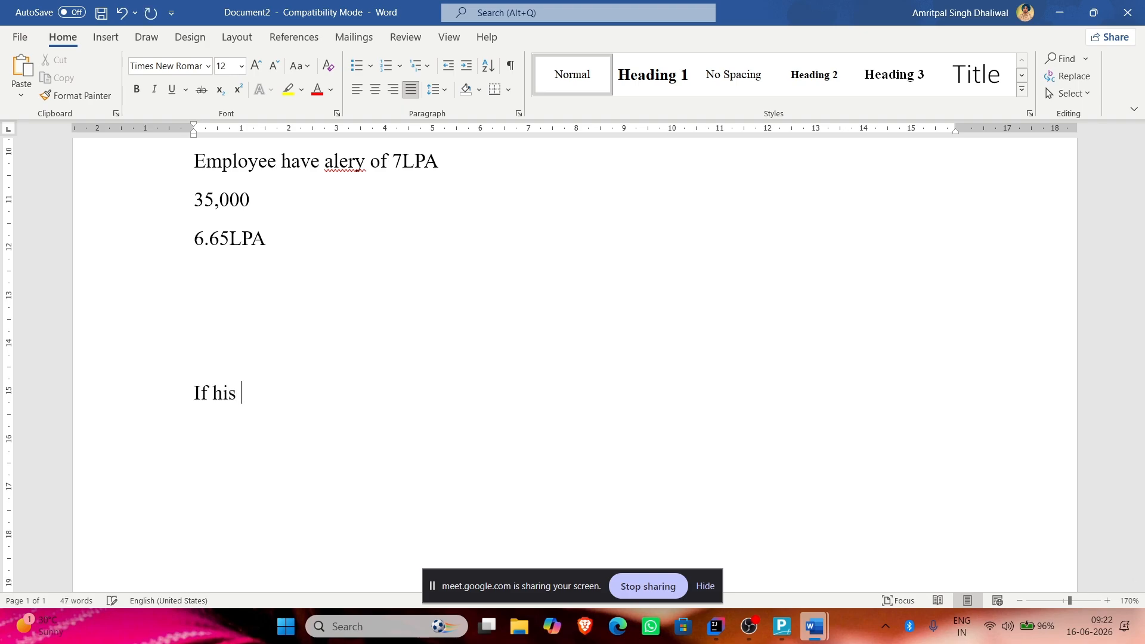
pyautogui.press('BackSpace')
pyautogui.press('BackSpace')
pyautogui.press('BackSpace')
pyautogui.press('BackSpace')
pyautogui.press('BackSpace')
pyautogui.write('t')
pyautogui.press('BackSpace')
pyautogui.press('BackSpace')
pyautogui.write('ta')
pyautogui.press('BackSpace')
pyautogui.press('BackSpace')
pyautogui.press('BackSpace')
pyautogui.write('al earning for ')
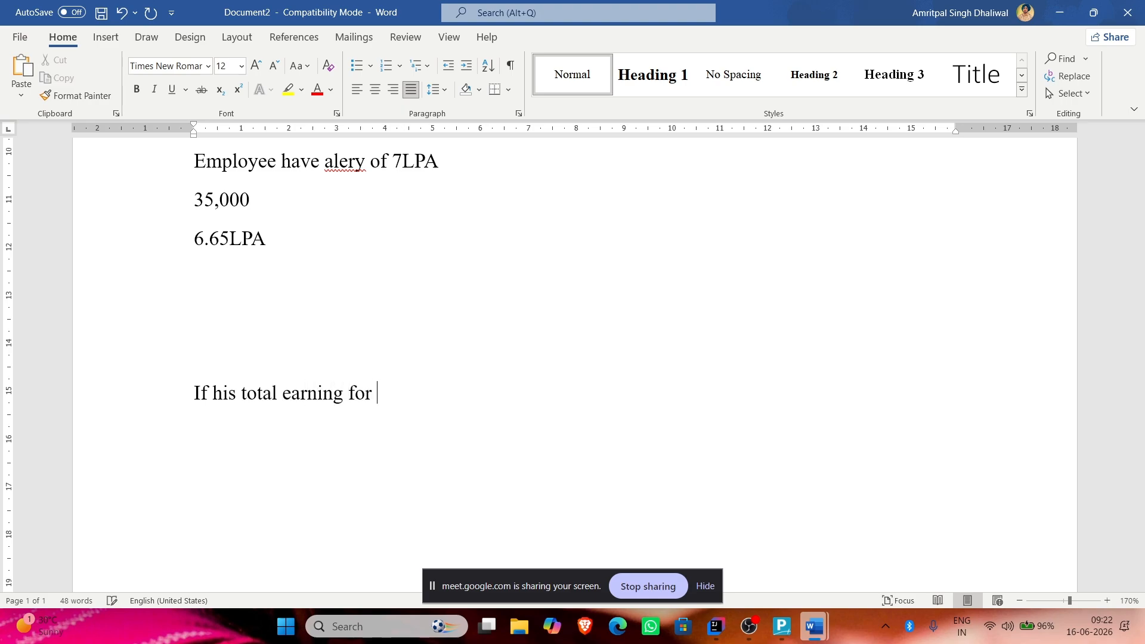
pyautogui.write('a month is 4')
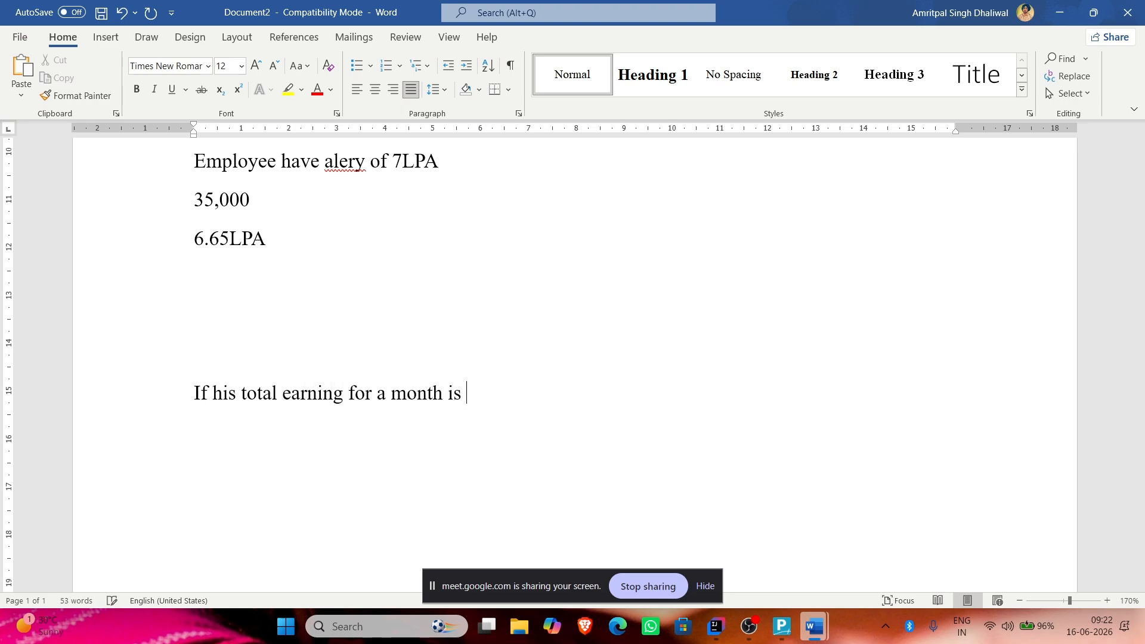
pyautogui.press('BackSpace')
pyautogui.write('50')
pyautogui.press('BackSpace')
pyautogui.press('BackSpace')
pyautogui.write('50,000')
pyautogui.press('Return')
pyautogui.write('ti shou')
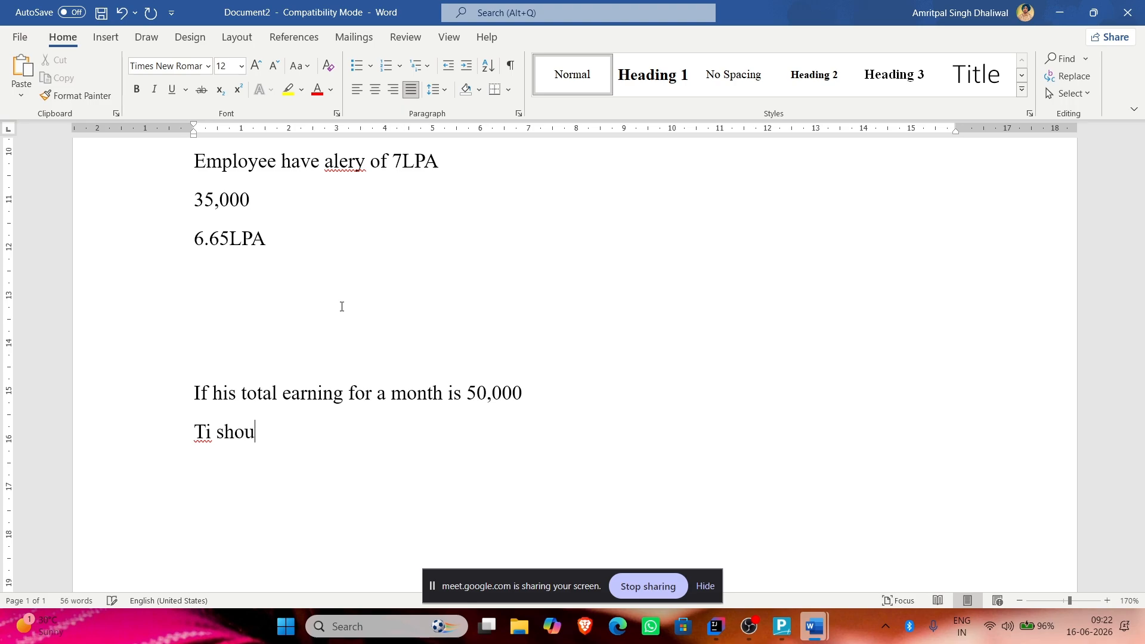
pyautogui.press('BackSpace')
pyautogui.press('BackSpace')
pyautogui.press('BackSpace')
pyautogui.press('BackSpace')
pyautogui.press('BackSpace')
pyautogui.press('BackSpace')
pyautogui.press('BackSpace')
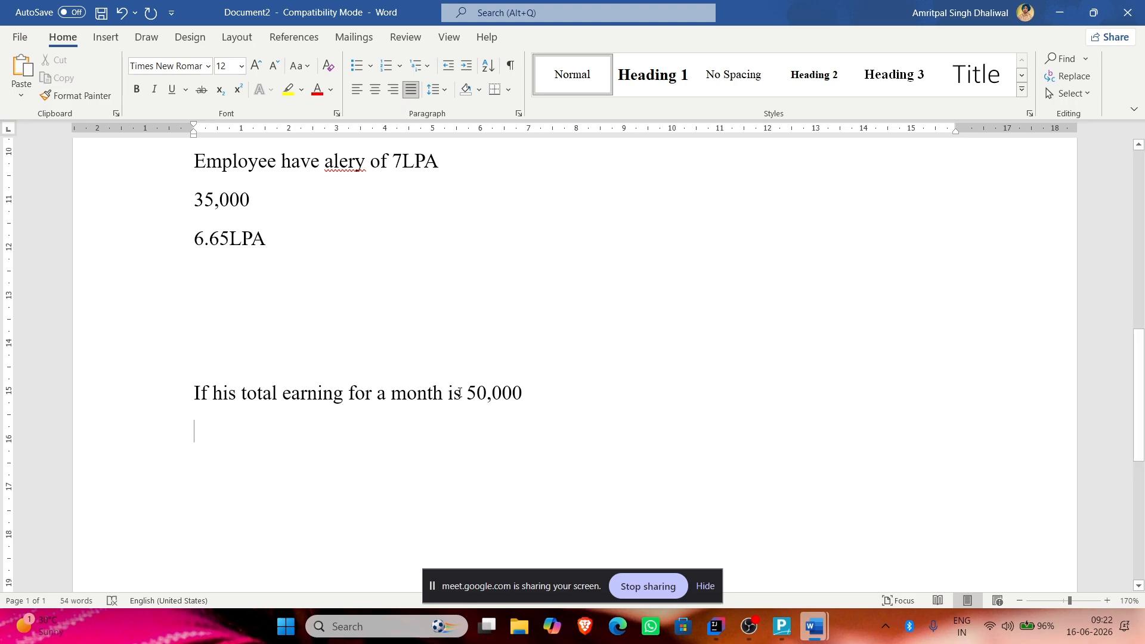
# Step: Insert 'upto' before 50,000 in the earnings condition line
pyautogui.click(463, 393)
pyautogui.write('upto')
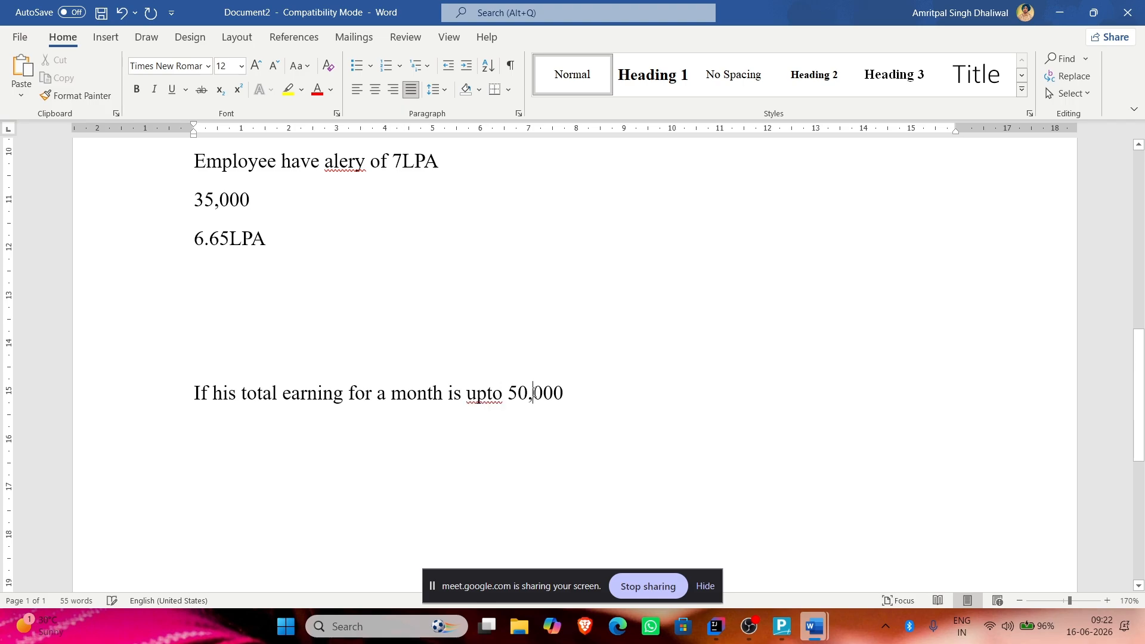
pyautogui.press('Down')
pyautogui.hotkey('alt', 'Tab')
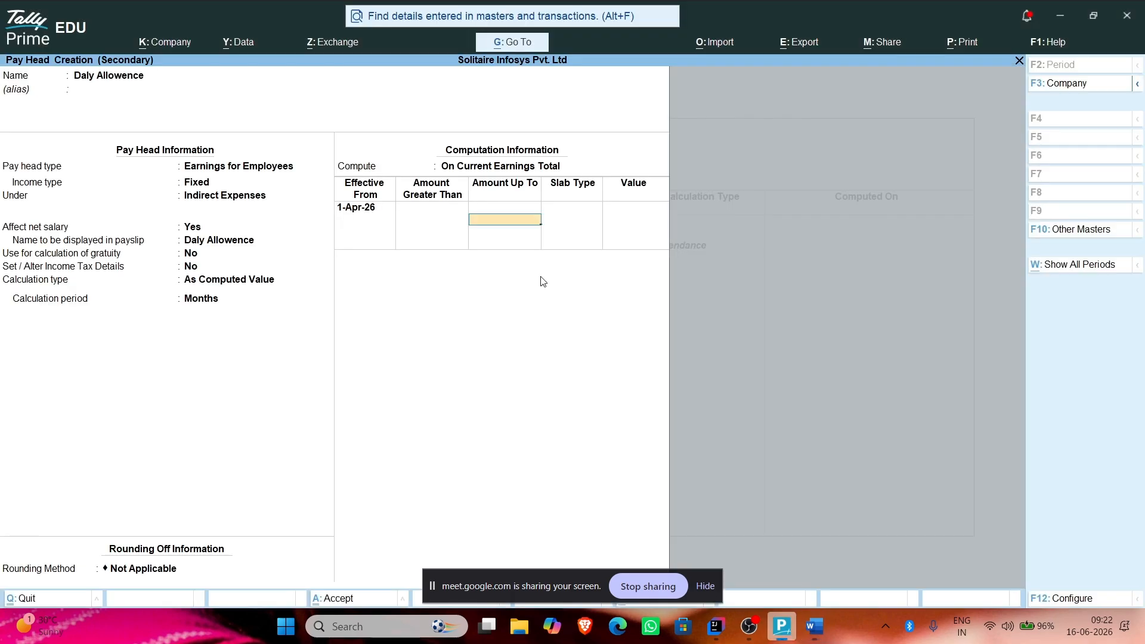
# Step: Add the first Daly Allowence slab: up to 50,000 with a Value of 4,000
pyautogui.write('50000')
pyautogui.press('Return')
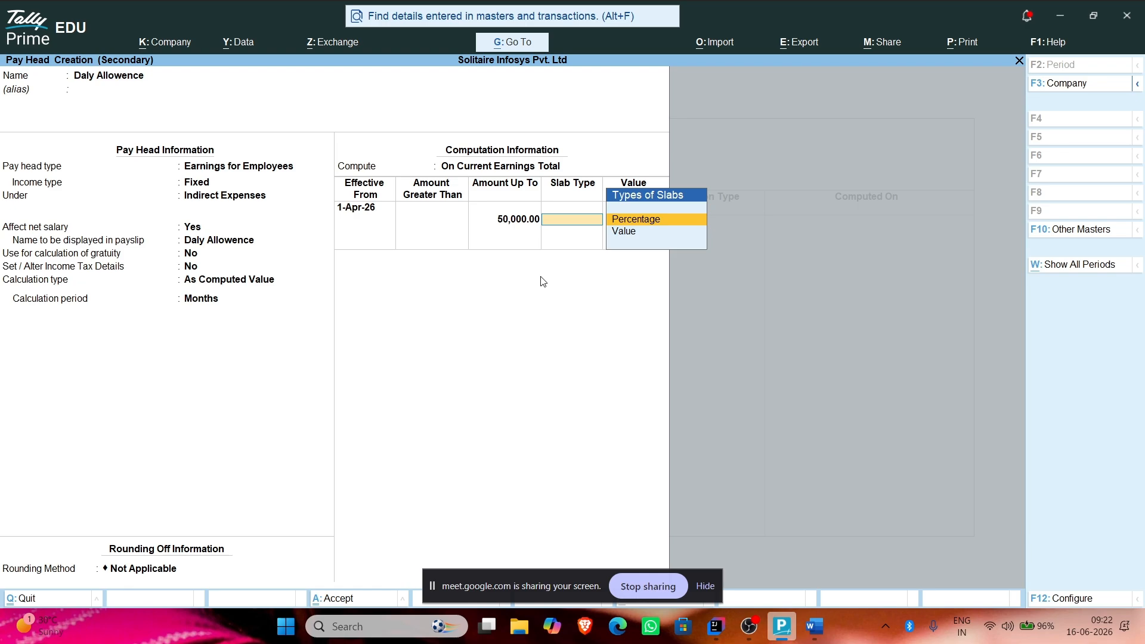
pyautogui.press('Down')
pyautogui.press('Return')
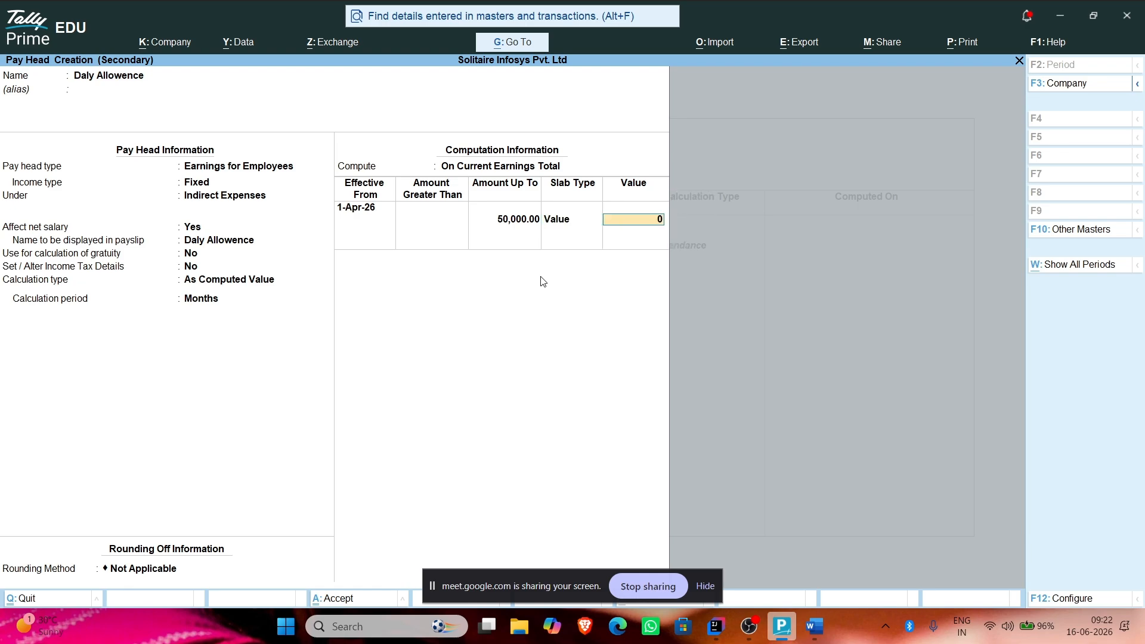
pyautogui.write('4000')
pyautogui.press('Return')
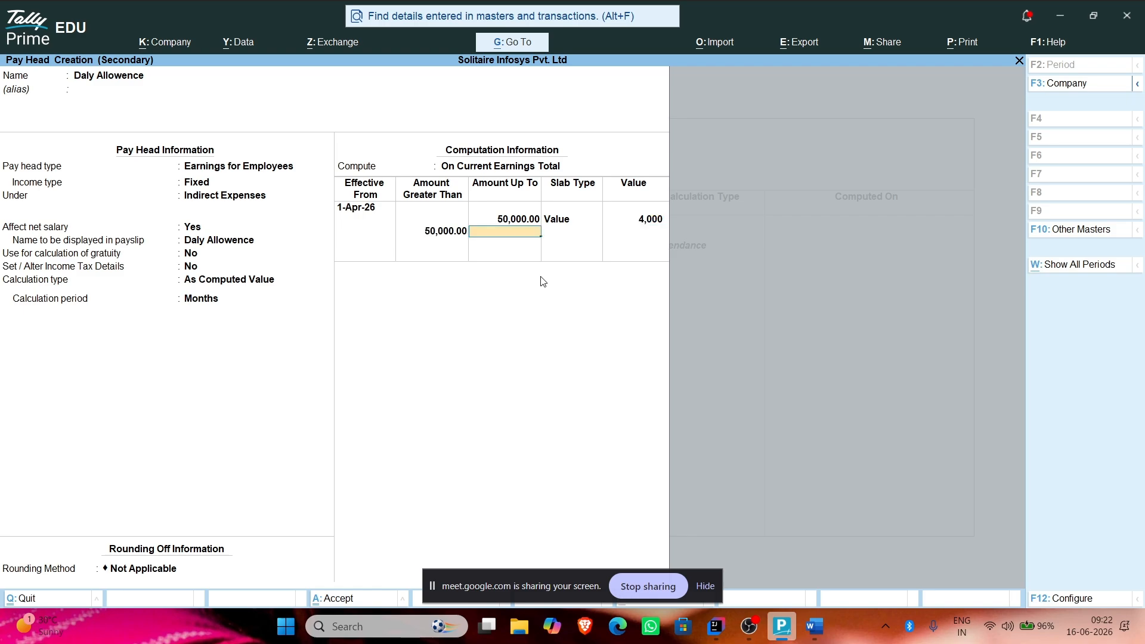
pyautogui.hotkey('alt', 'Tab')
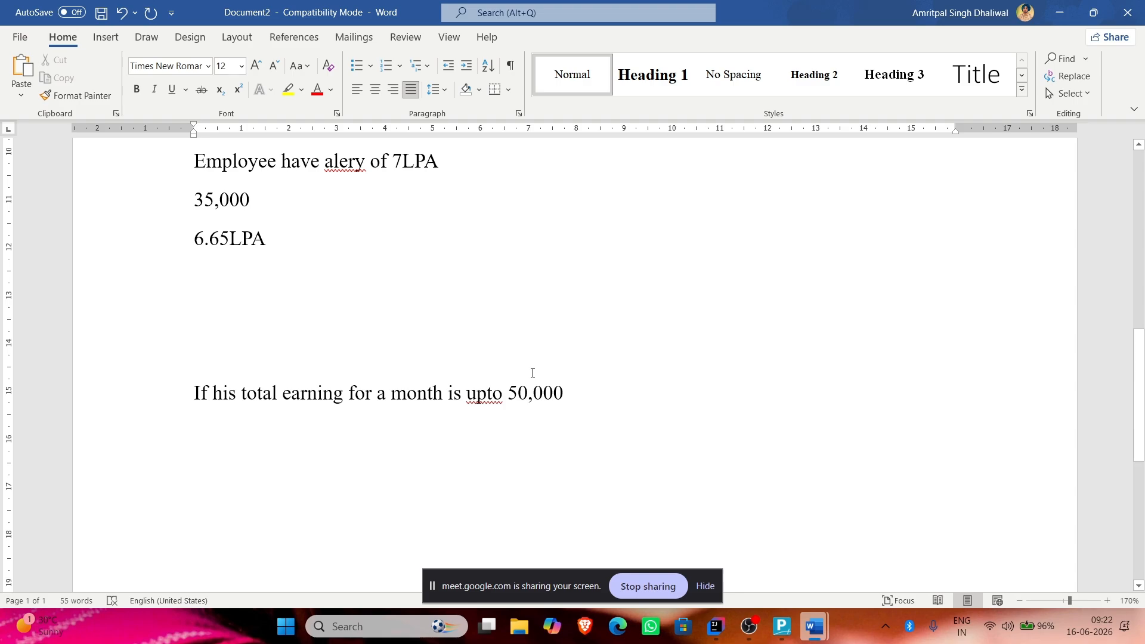
pyautogui.hotkey('alt', 'Tab')
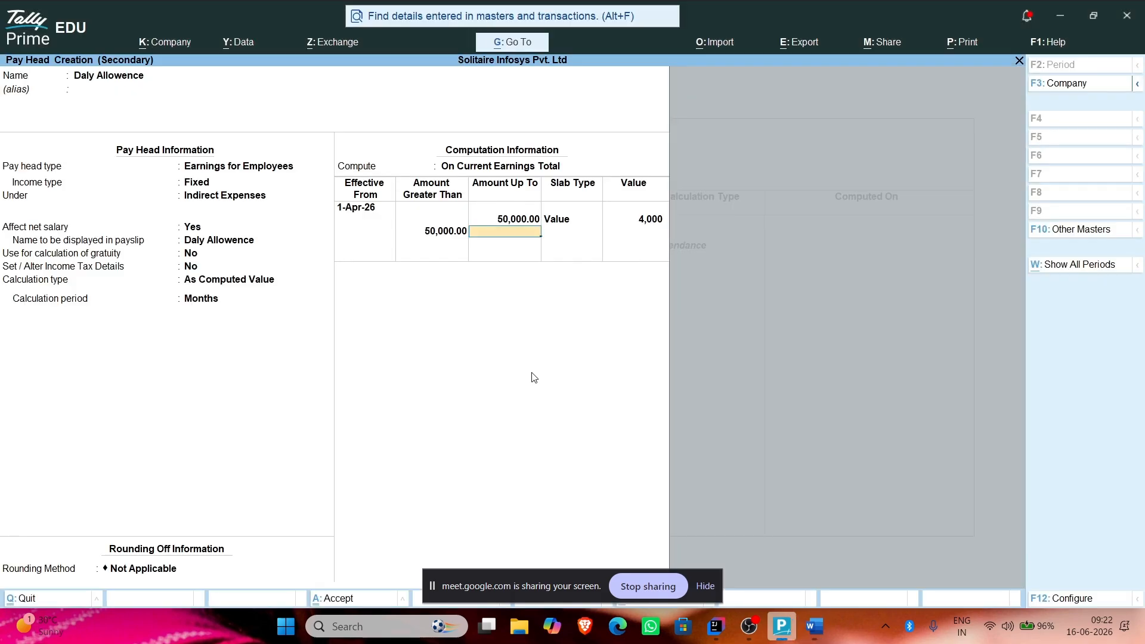
# Step: Add the second slab: up to 1,00,000 with a Value of 5,000
pyautogui.write('1,00,000')
pyautogui.press('Return')
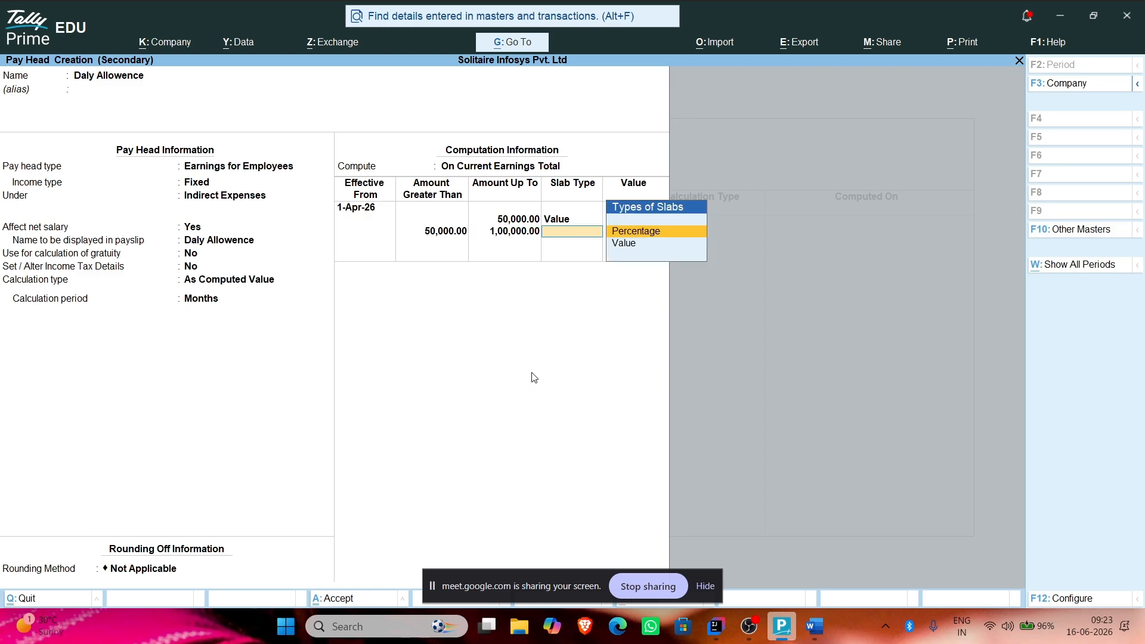
pyautogui.press('Down')
pyautogui.press('Return')
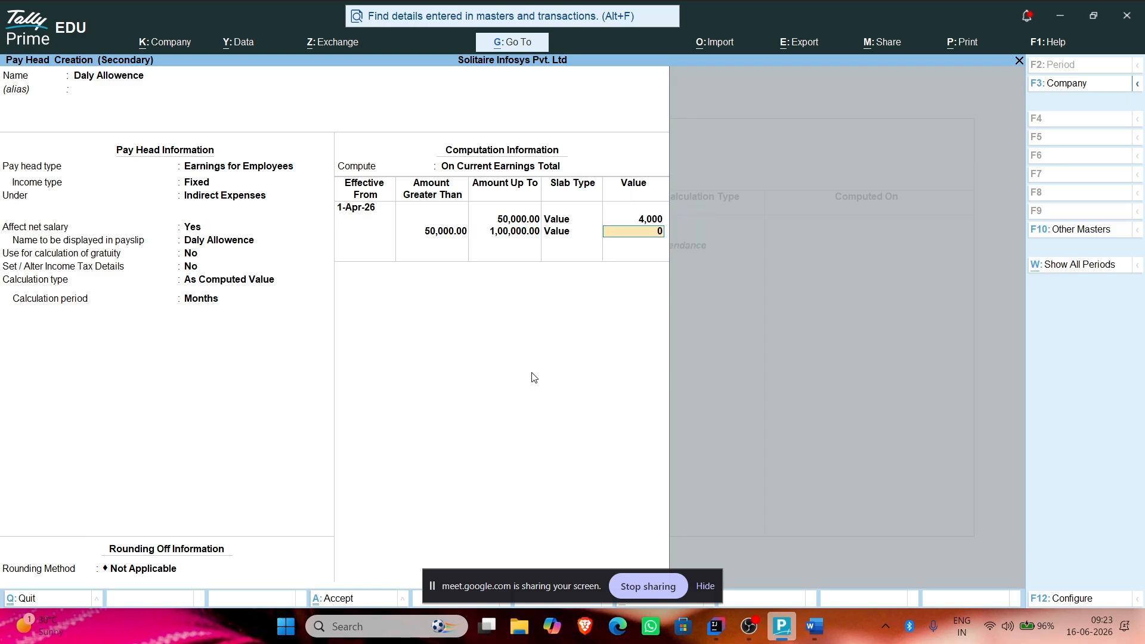
pyautogui.write('5,00')
pyautogui.write('000')
pyautogui.press('Return')
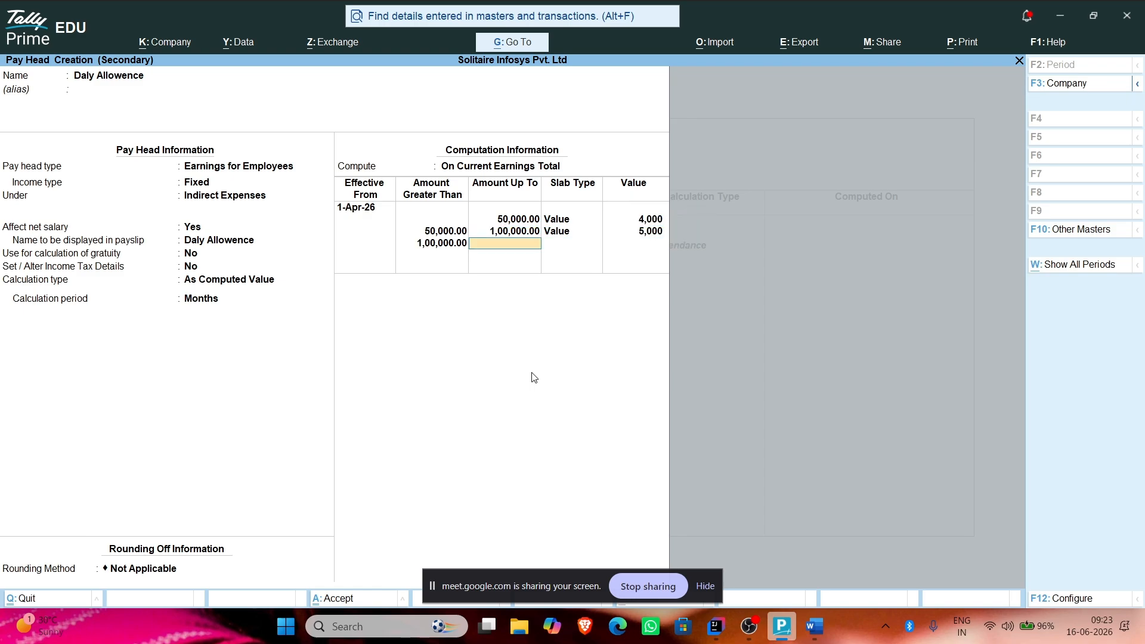
# Step: Add the top slab with no upper limit at a Value of 6,500 and save the pay head
pyautogui.press('Return')
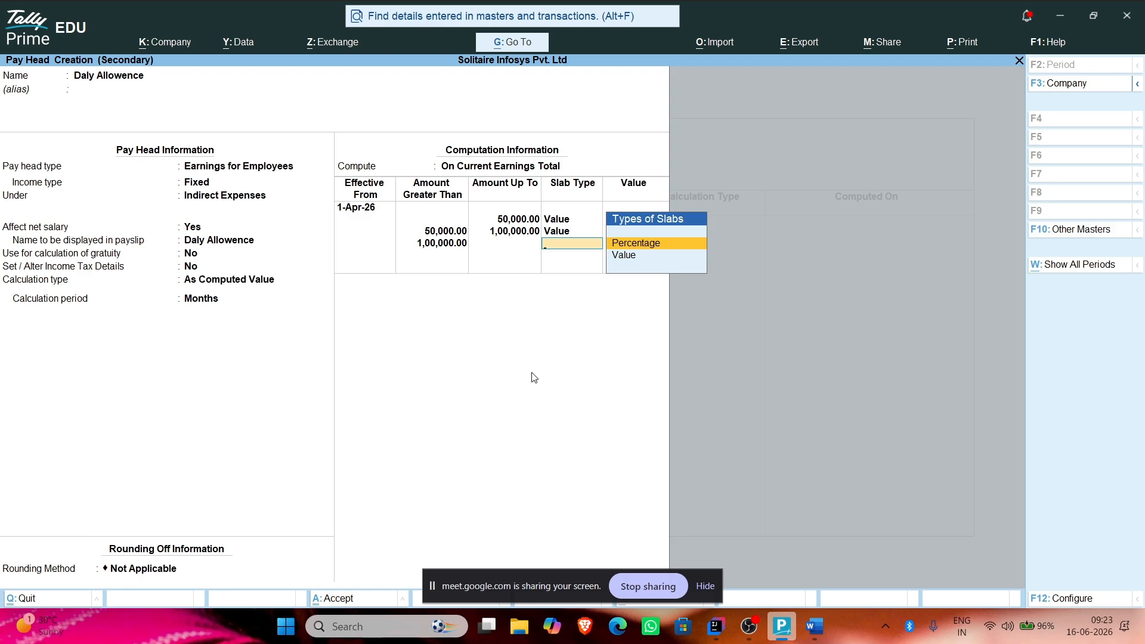
pyautogui.press('Down')
pyautogui.press('Return')
pyautogui.write('4500')
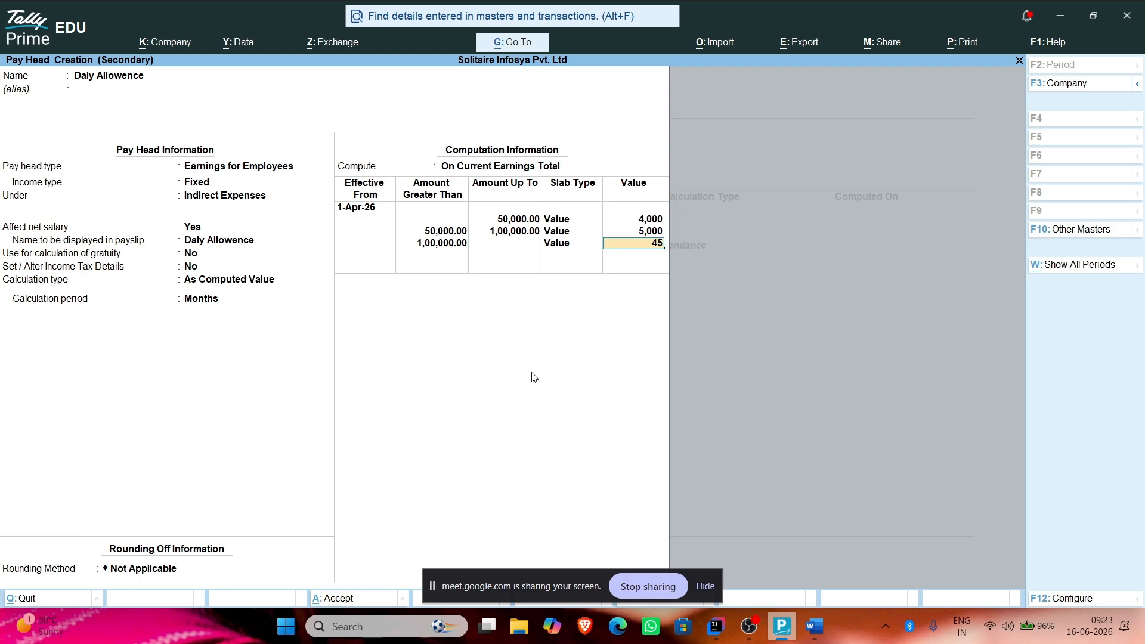
pyautogui.press('BackSpace')
pyautogui.press('BackSpace')
pyautogui.press('BackSpace')
pyautogui.press('BackSpace')
pyautogui.write('6500')
pyautogui.press('Return')
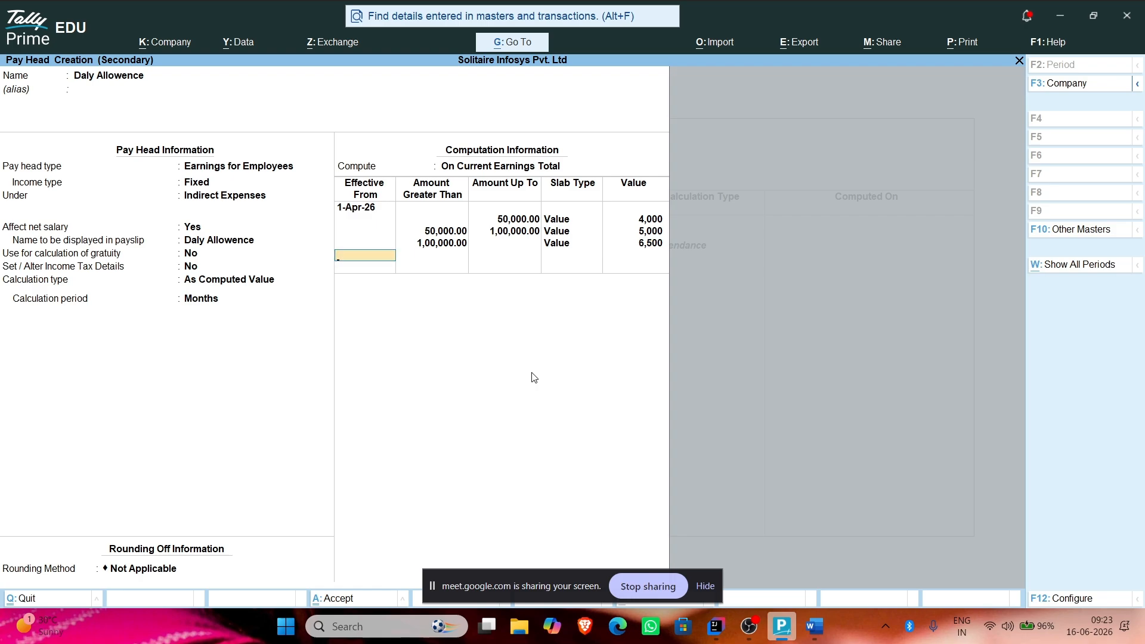
pyautogui.press('Return')
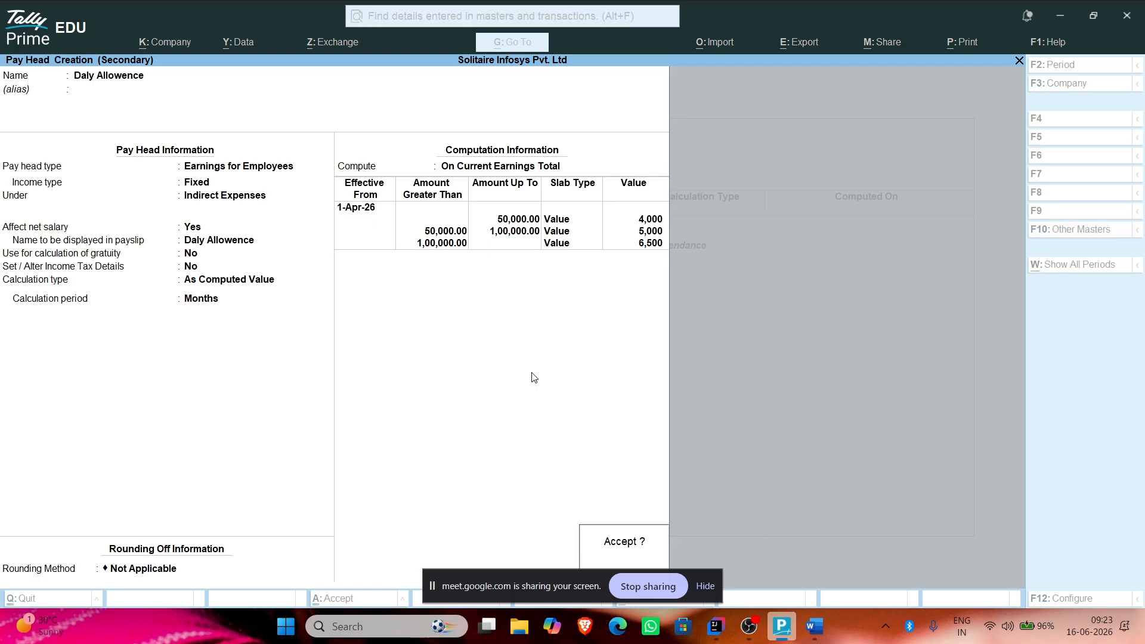
pyautogui.press('Return')
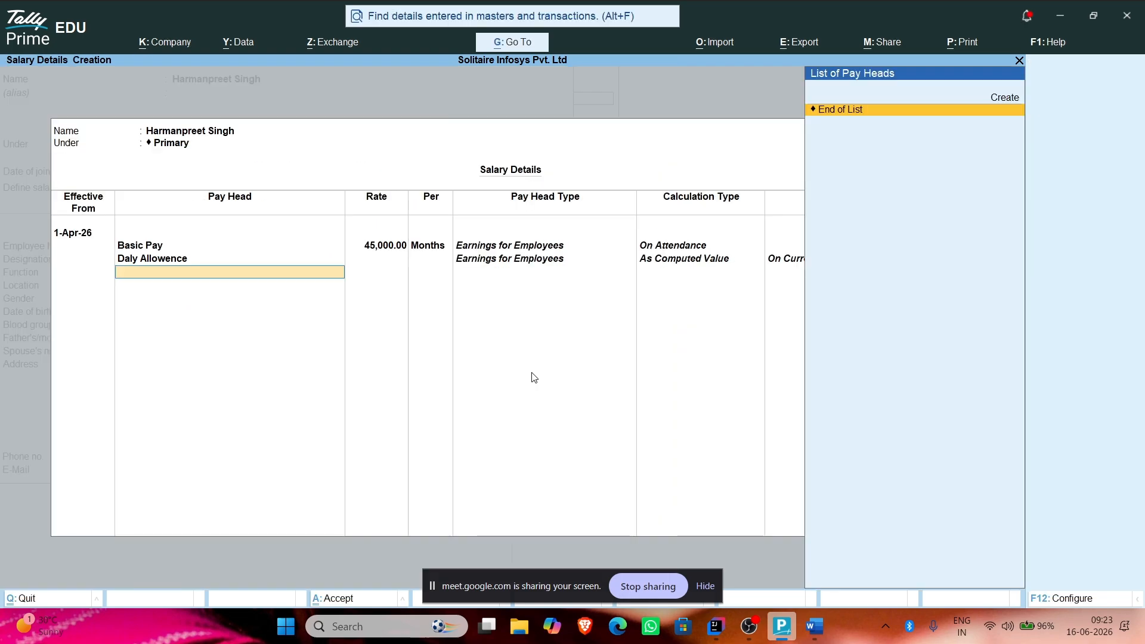
# Step: Create a 'Travel Allowence' earnings pay head, As Computed Value On Specified Formula
pyautogui.hotkey('alt', 'c')
pyautogui.write('Tra')
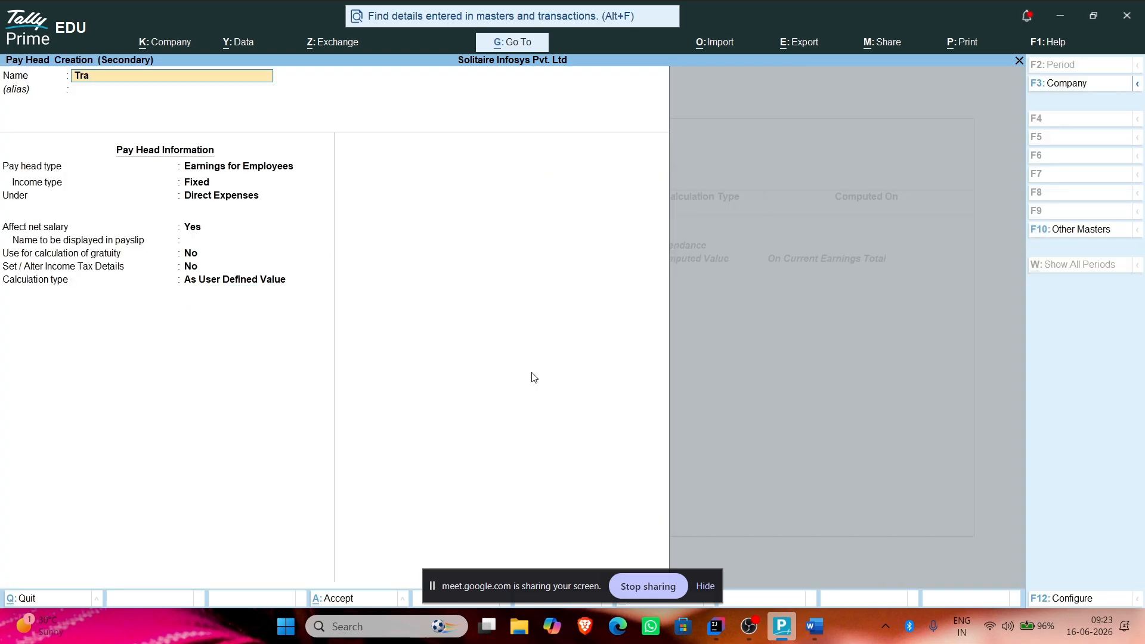
pyautogui.write('vel Allowe')
pyautogui.press('Return')
pyautogui.press('Return')
pyautogui.press('Return')
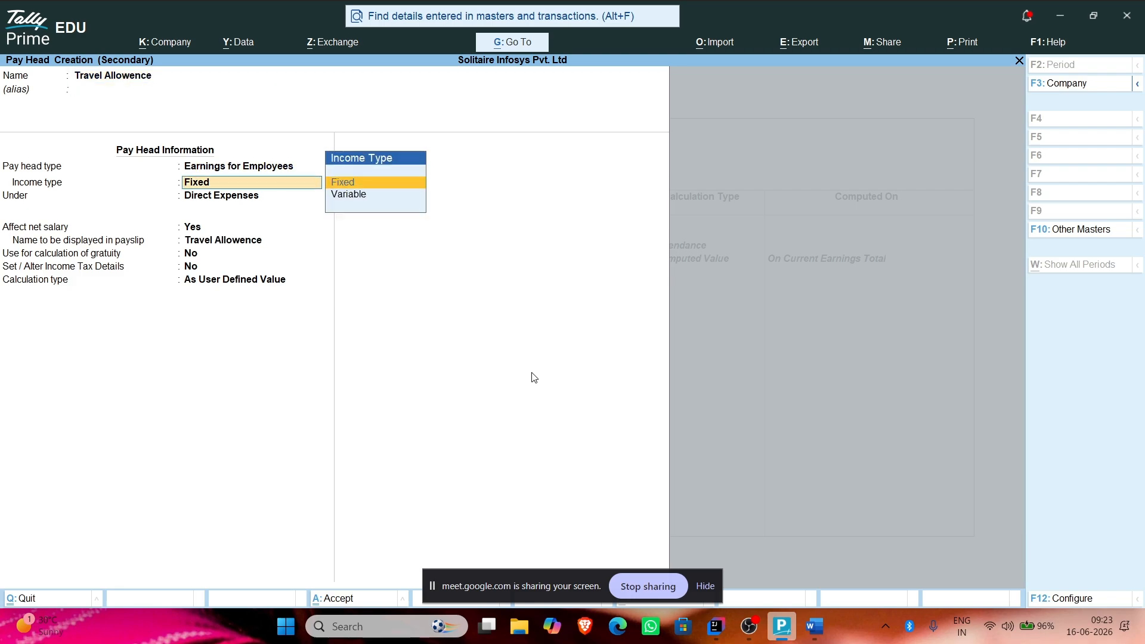
pyautogui.press('Return')
pyautogui.press('Return')
pyautogui.press('Return')
pyautogui.press('Return')
pyautogui.press('Return')
pyautogui.press('Return')
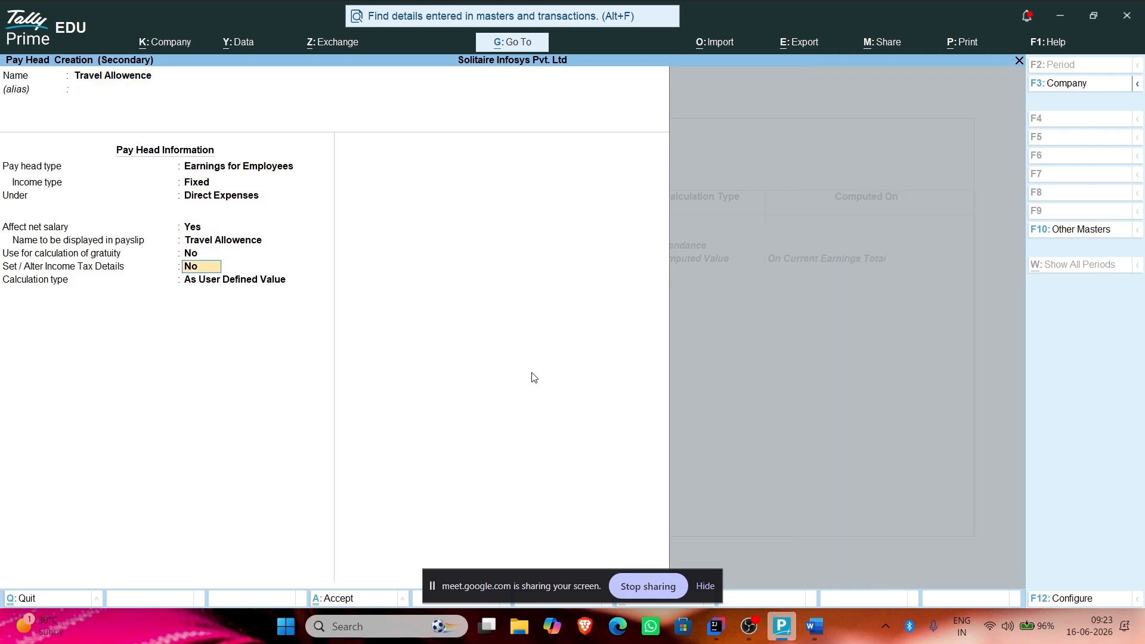
pyautogui.press('Up')
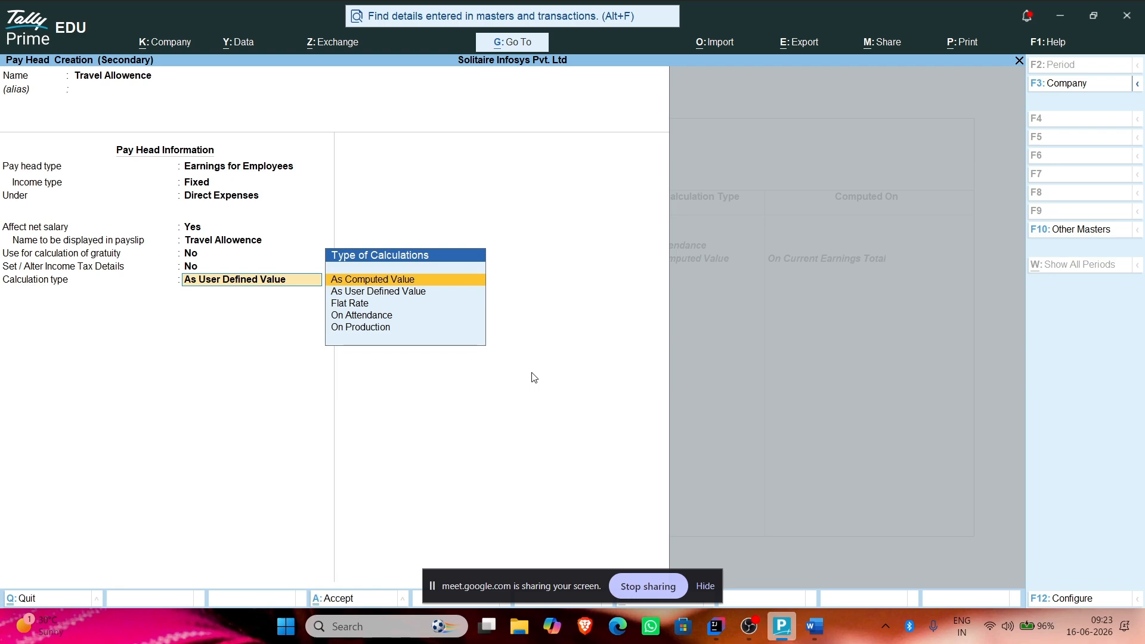
pyautogui.press('Return')
pyautogui.press('Return')
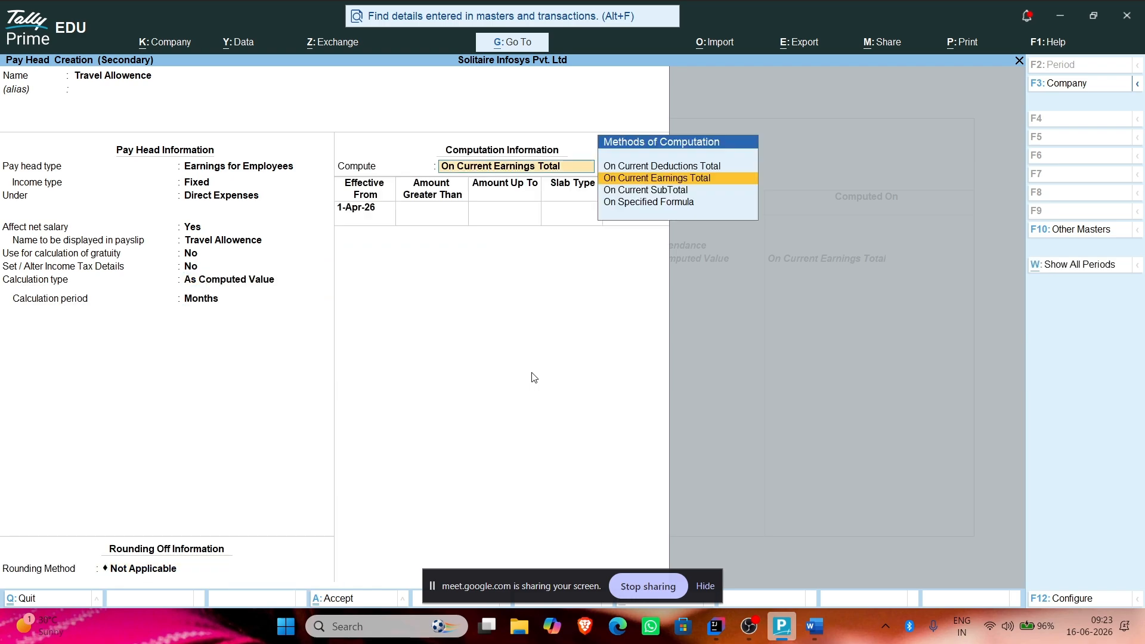
pyautogui.press('Down')
pyautogui.press('Down')
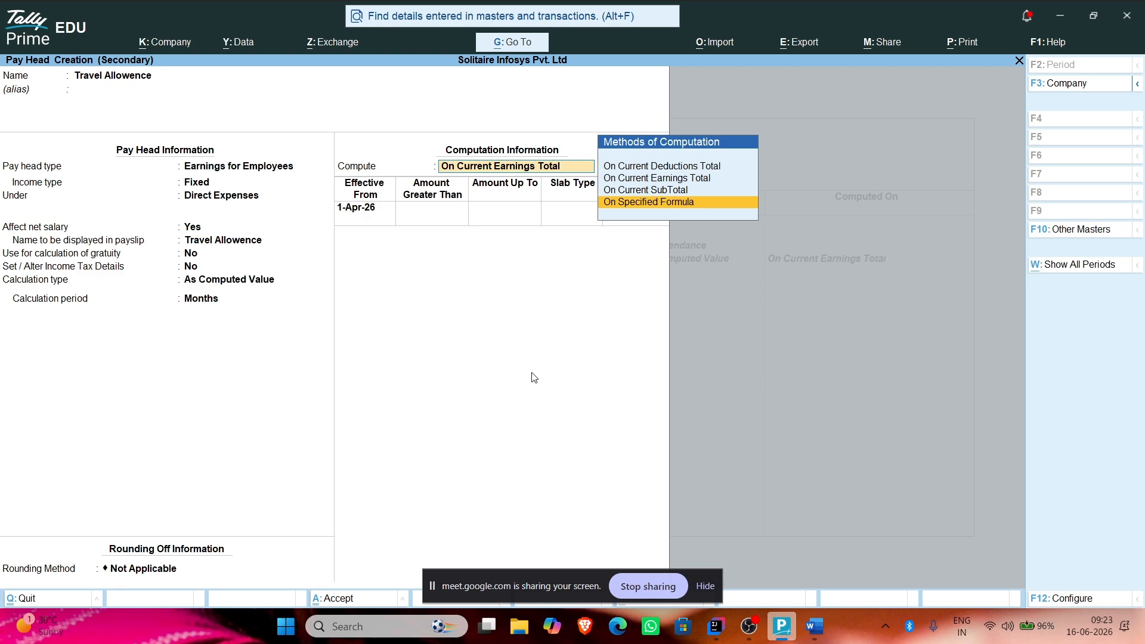
pyautogui.press('Return')
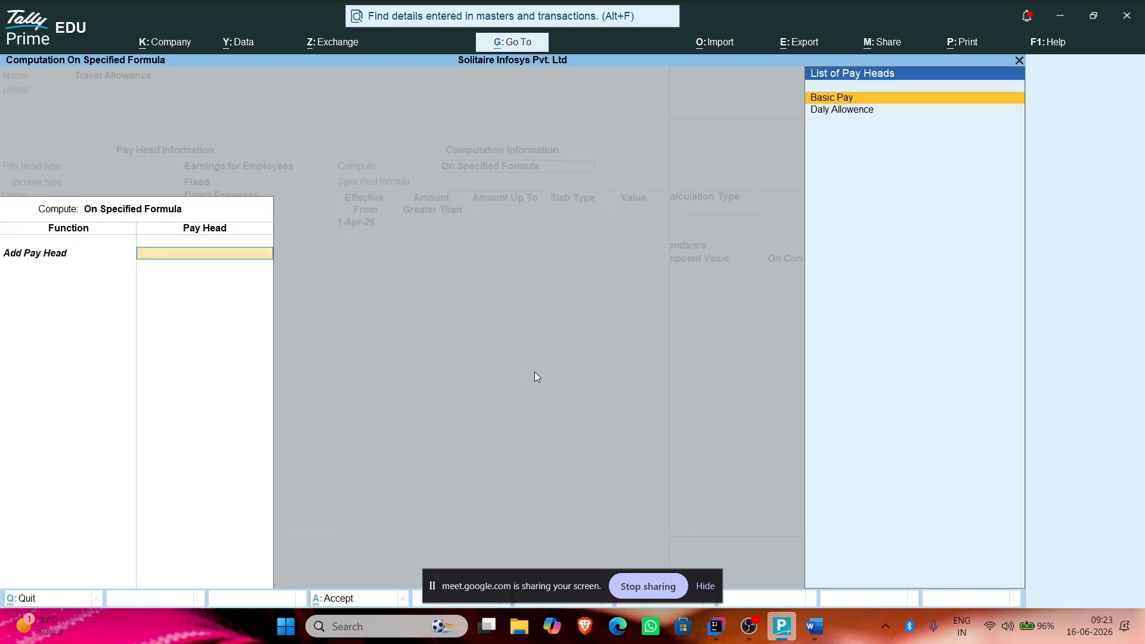
# Step: Build the Travel Allowence formula as Basic Pay + Daly Allowence
pyautogui.press('Return')
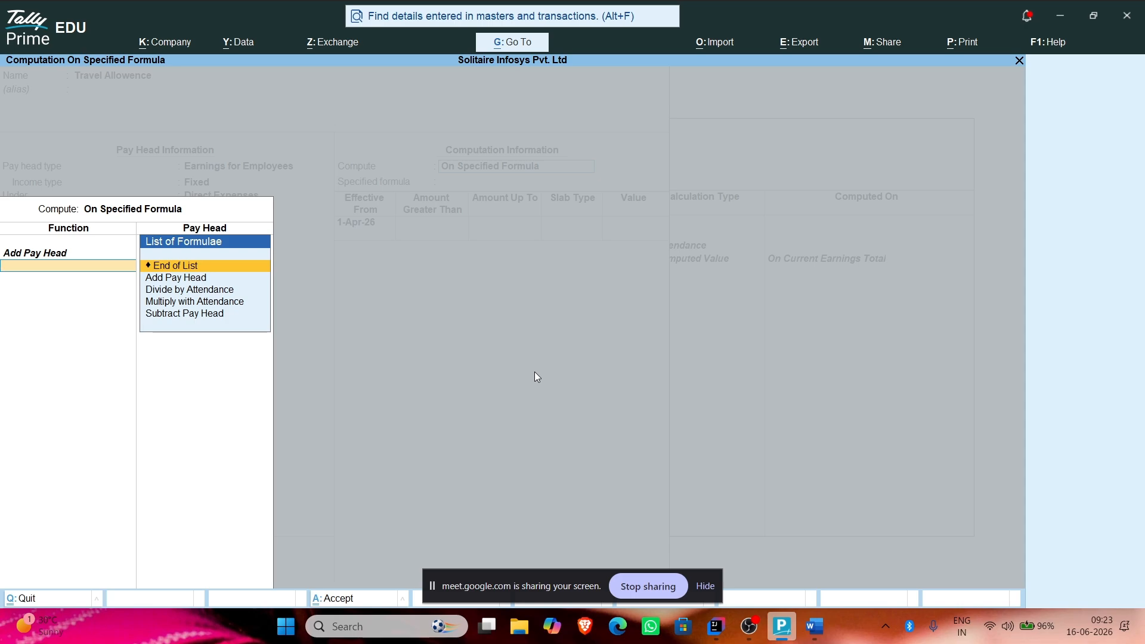
pyautogui.press('Down')
pyautogui.press('Return')
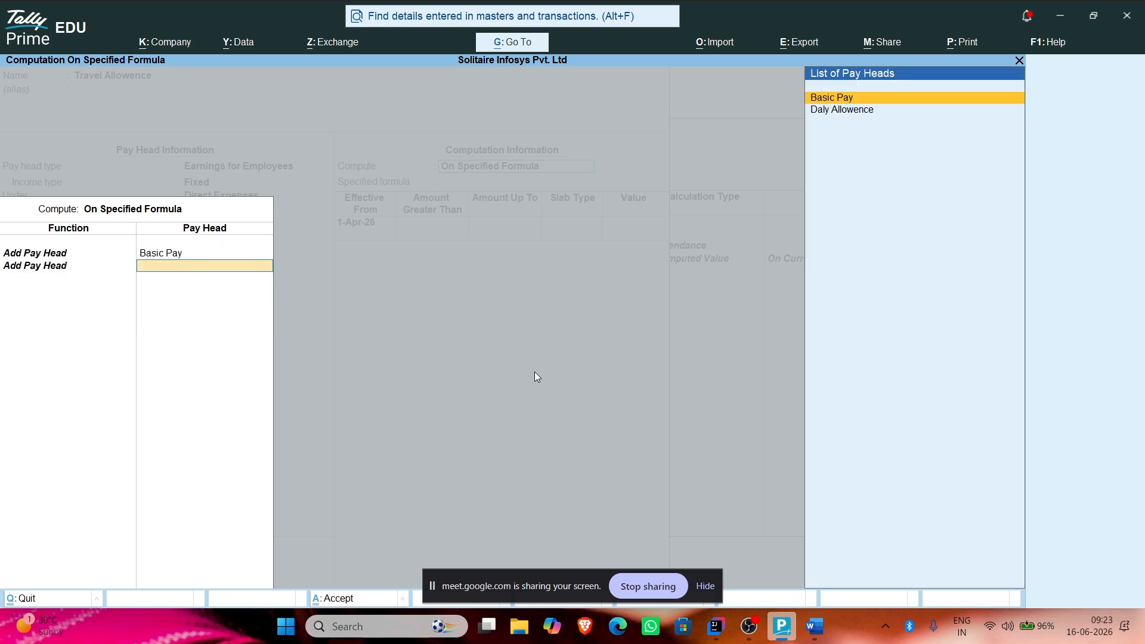
pyautogui.press('Down')
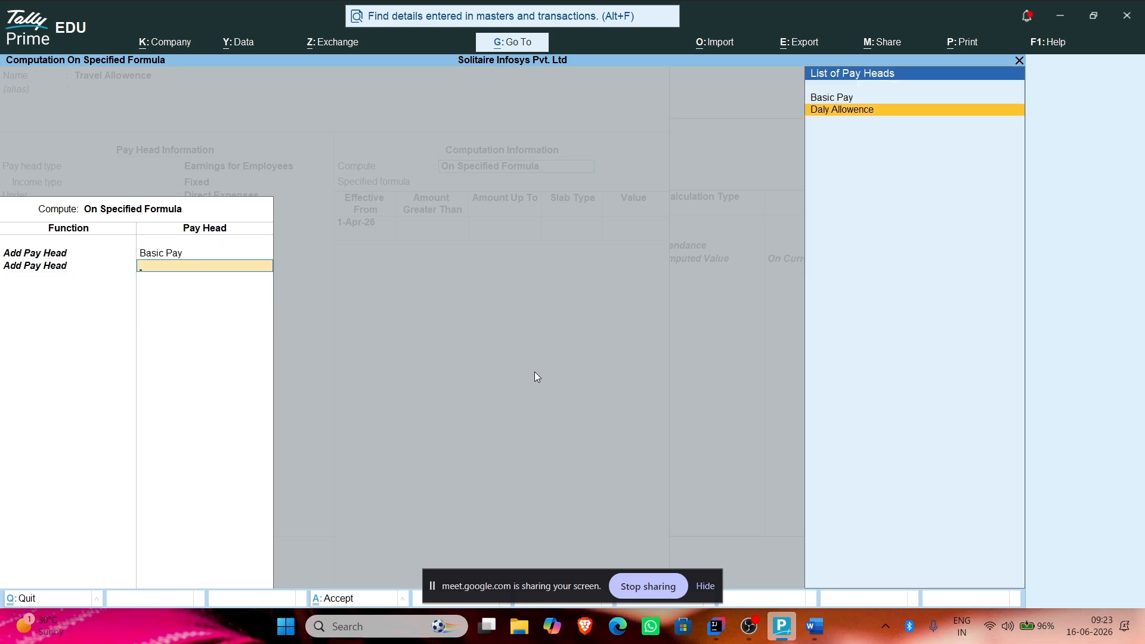
pyautogui.press('Return')
pyautogui.press('Return')
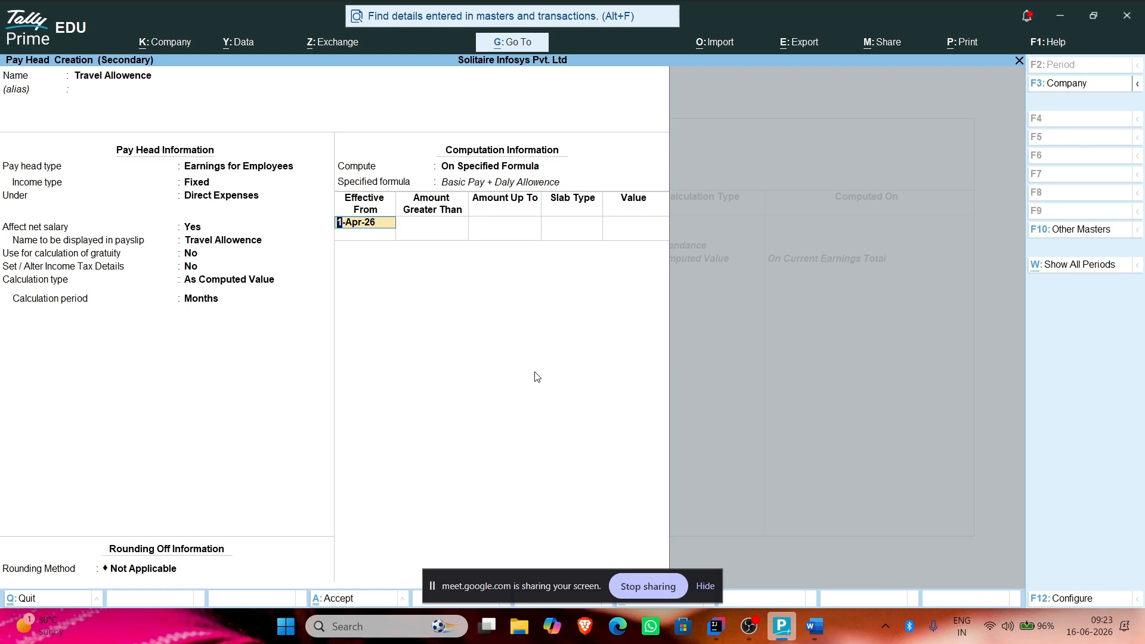
# Step: From 1-Apr-26, set slabs of 5% up to 50,000 and 7% above
pyautogui.press('Return')
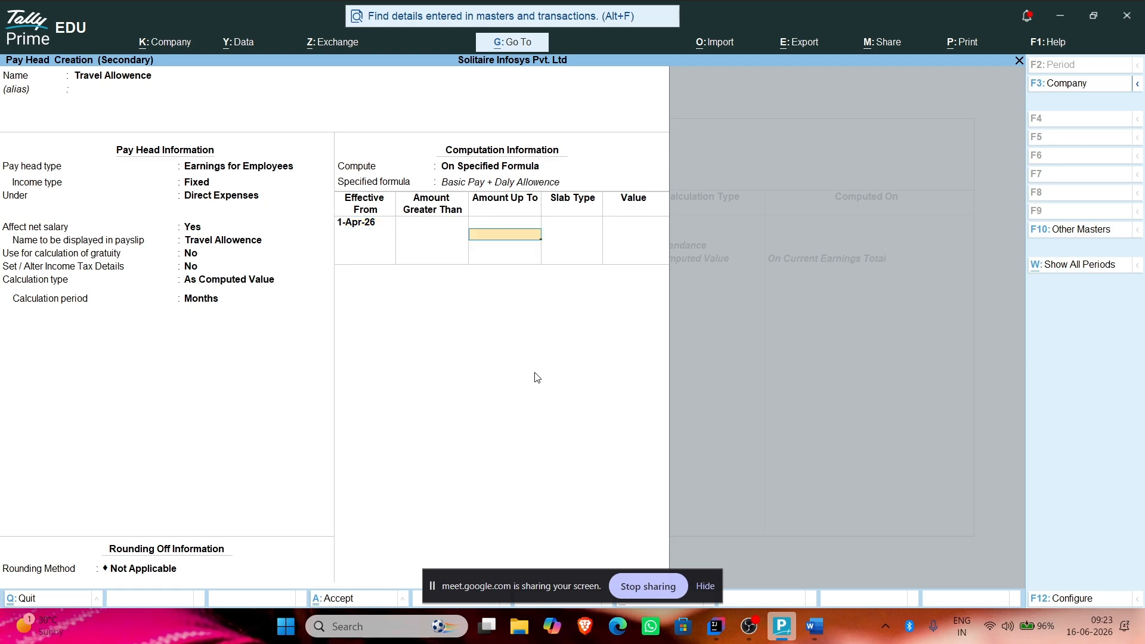
pyautogui.write('500000')
pyautogui.press('Return')
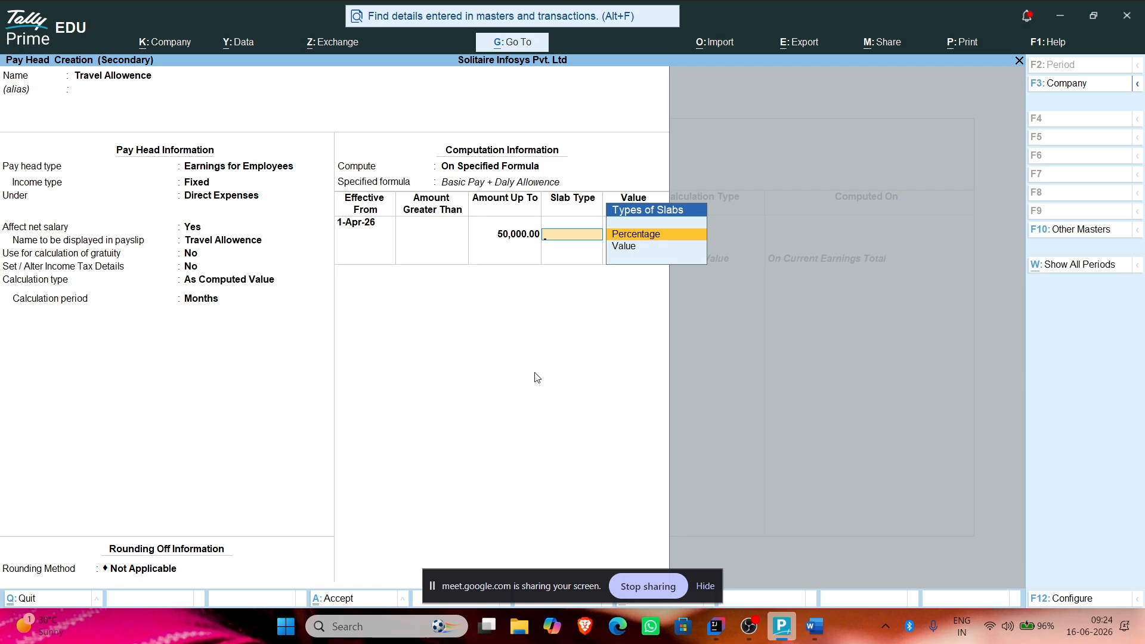
pyautogui.press('Return')
pyautogui.write('5')
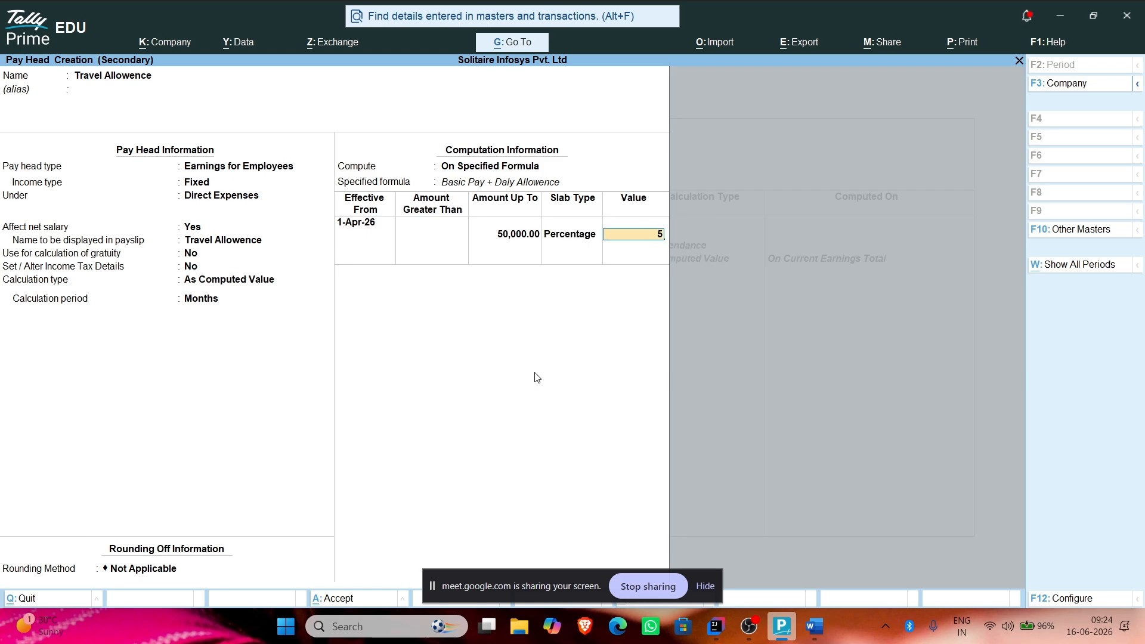
pyautogui.press('Return')
pyautogui.press('Return')
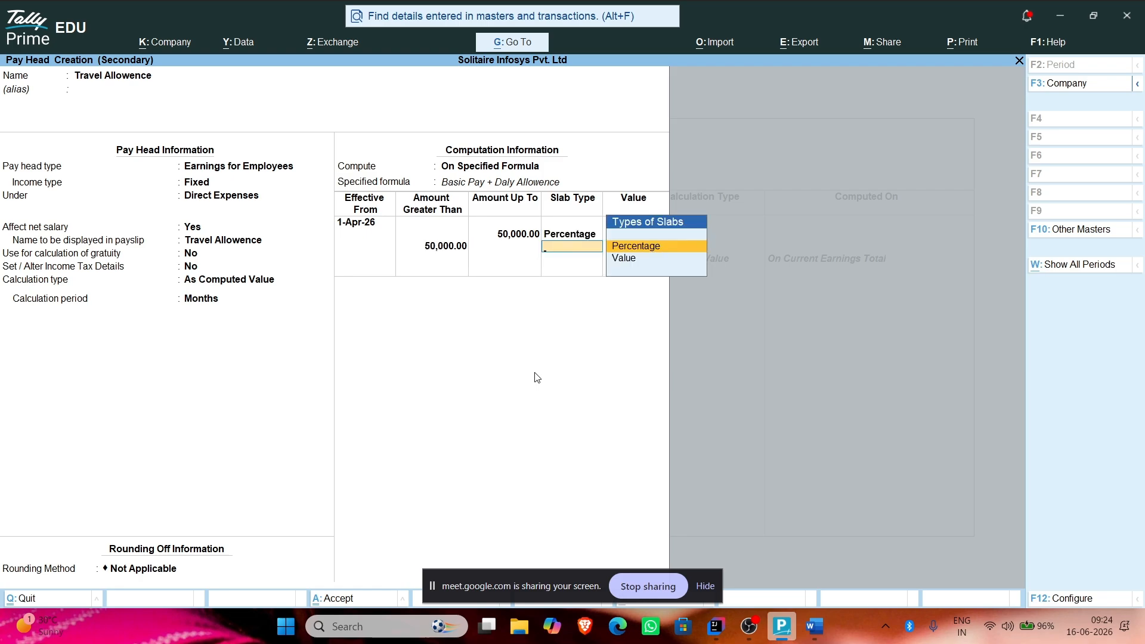
pyautogui.press('Return')
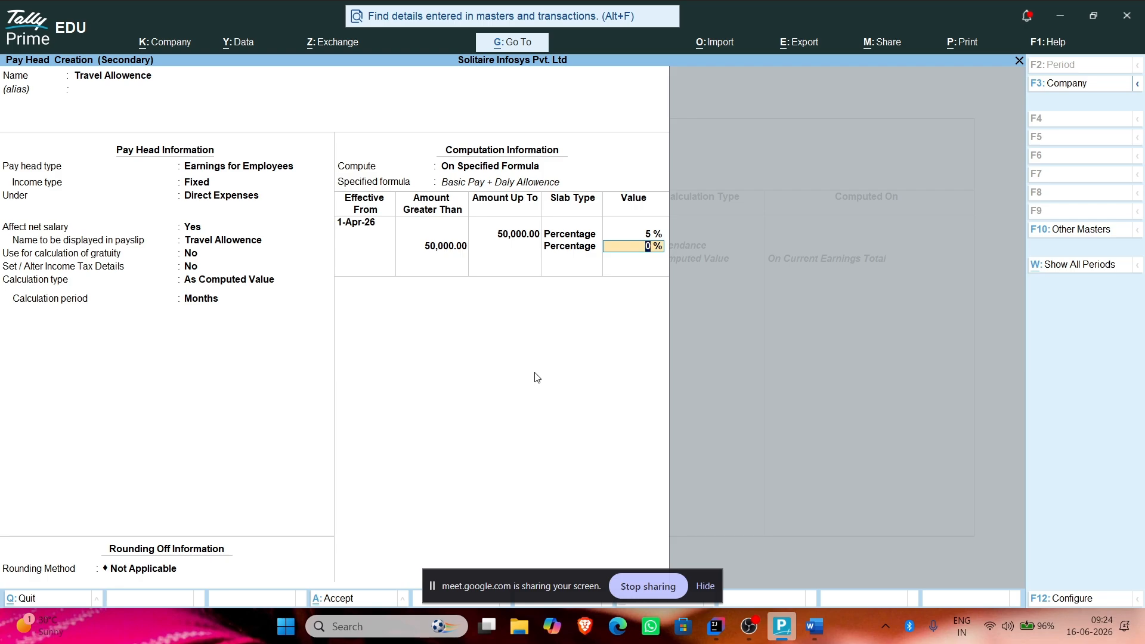
pyautogui.write('7')
pyautogui.press('Return')
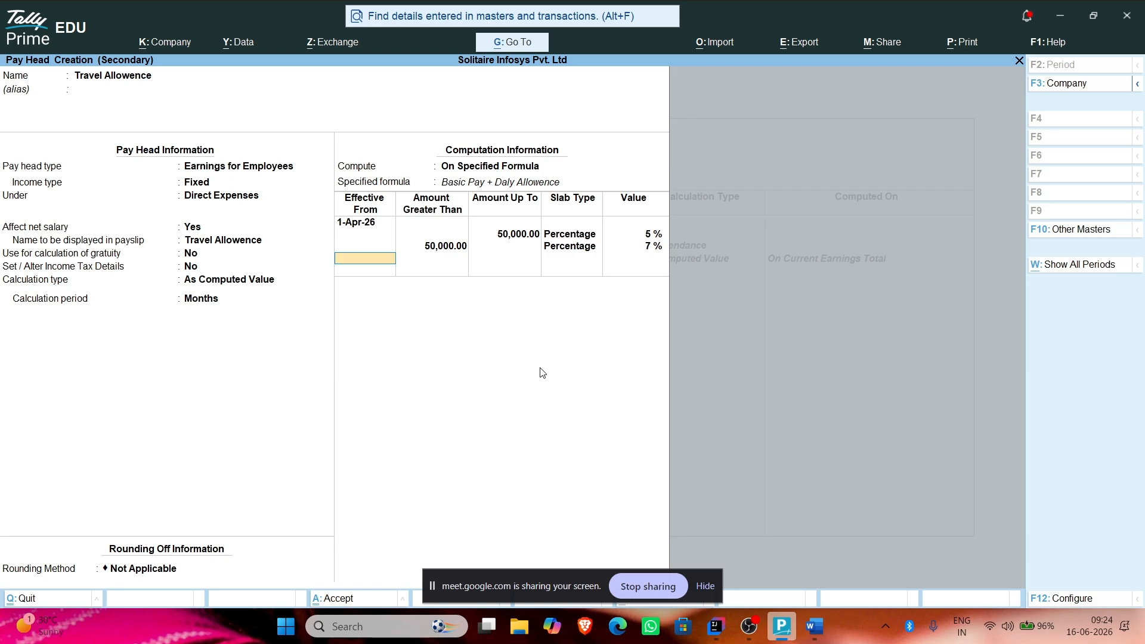
# Step: Save the Travel Allowence pay head so it joins the salary details after Daly Allowence
pyautogui.press('Return')
pyautogui.press('Return')
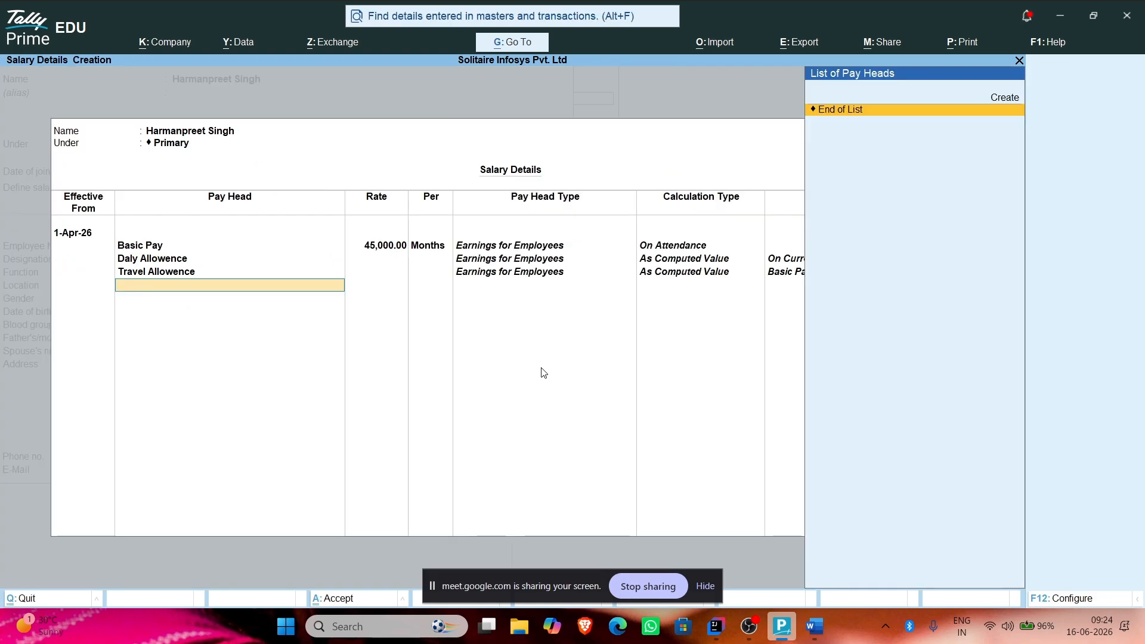
# Step: Start a new pay head named Bonus
pyautogui.press('c')
pyautogui.press('Escape')
pyautogui.hotkey('alt', 'c')
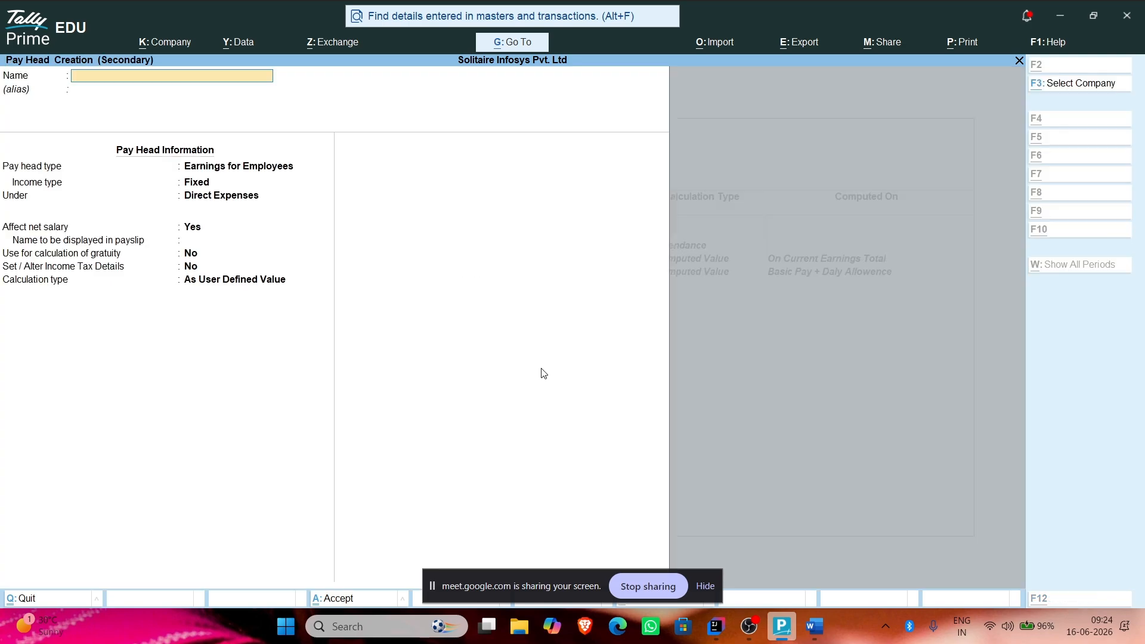
pyautogui.write('No')
pyautogui.press('BackSpace')
pyautogui.press('BackSpace')
pyautogui.write('Bonus')
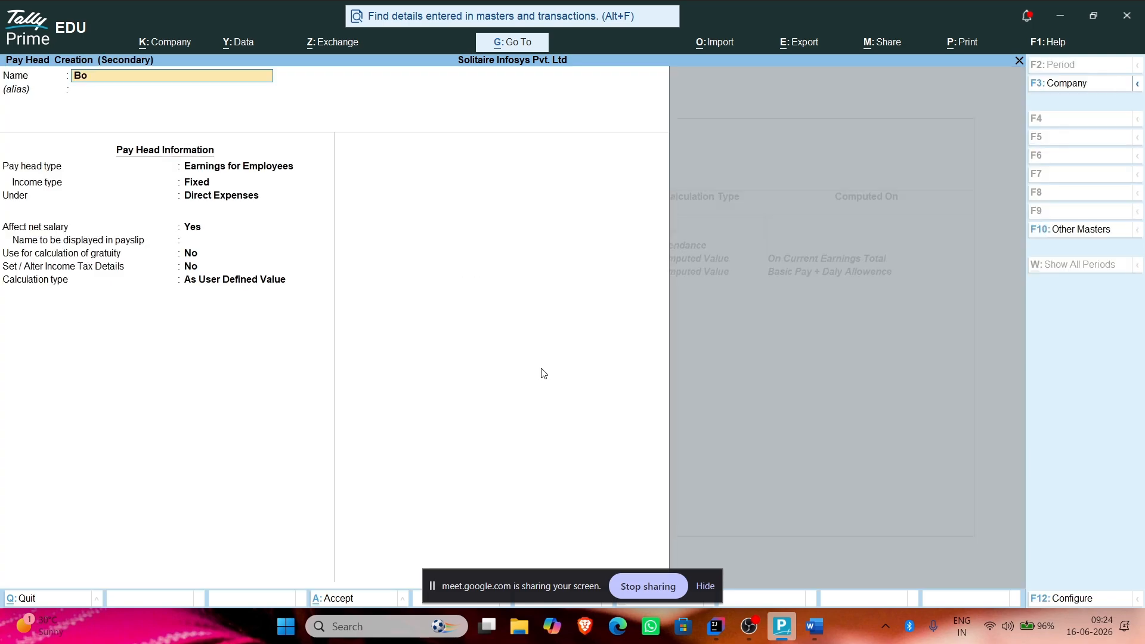
pyautogui.press('Return')
pyautogui.press('Return')
pyautogui.press('Return')
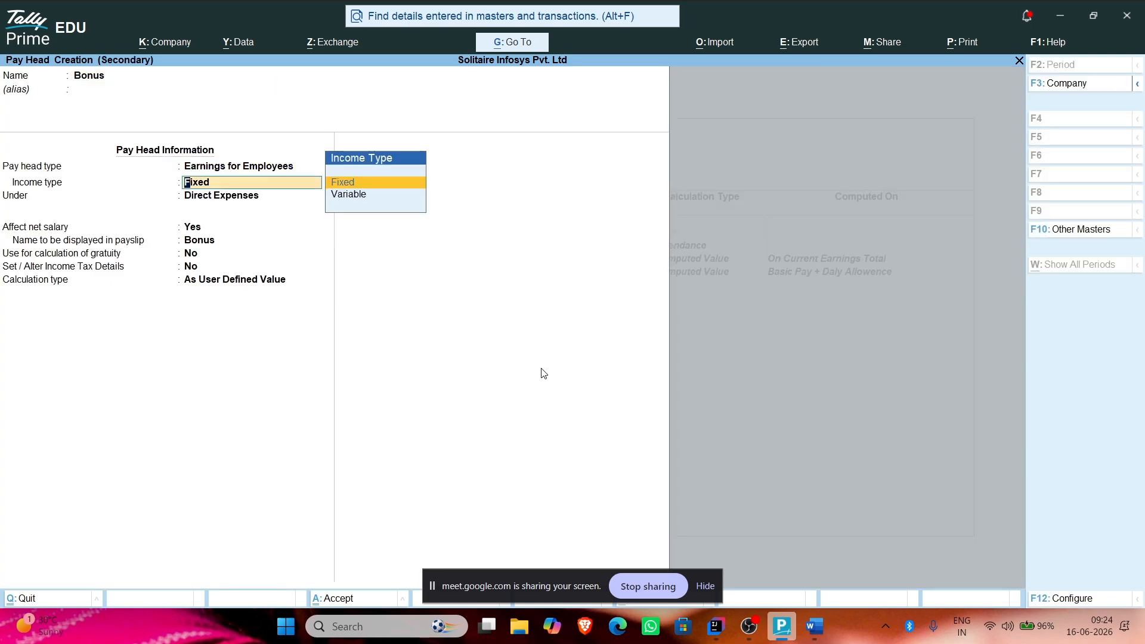
pyautogui.press('Return')
# Step: Make Bonus a Bonus-type pay head under Direct Expenses, calculated On Production
pyautogui.press('BackSpace')
pyautogui.press('BackSpace')
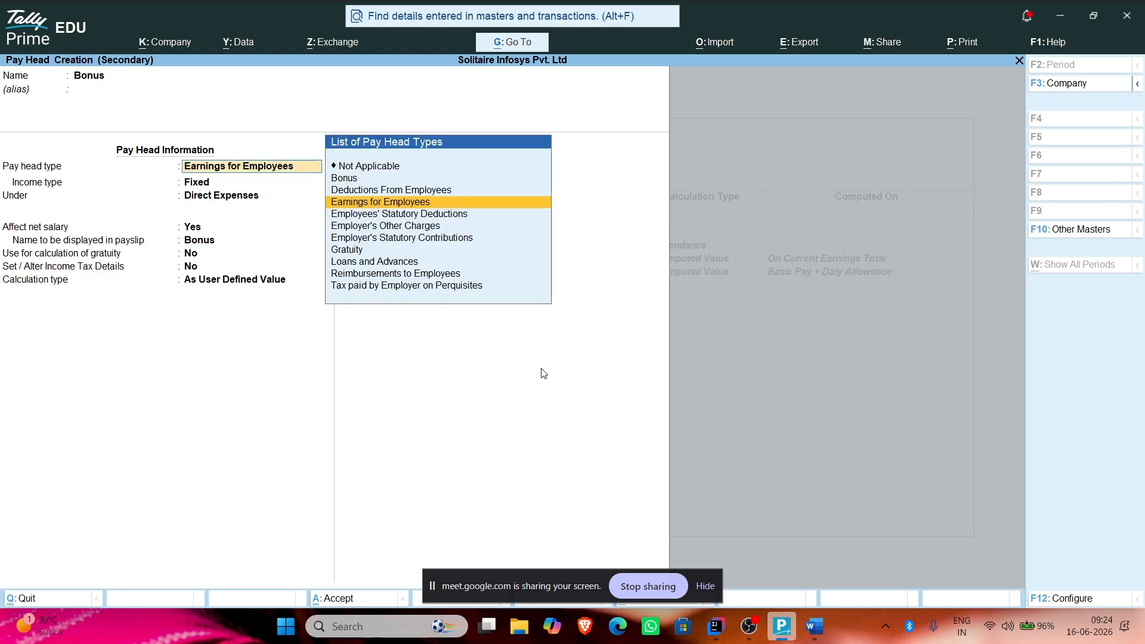
pyautogui.press('Up')
pyautogui.press('Up')
pyautogui.press('Return')
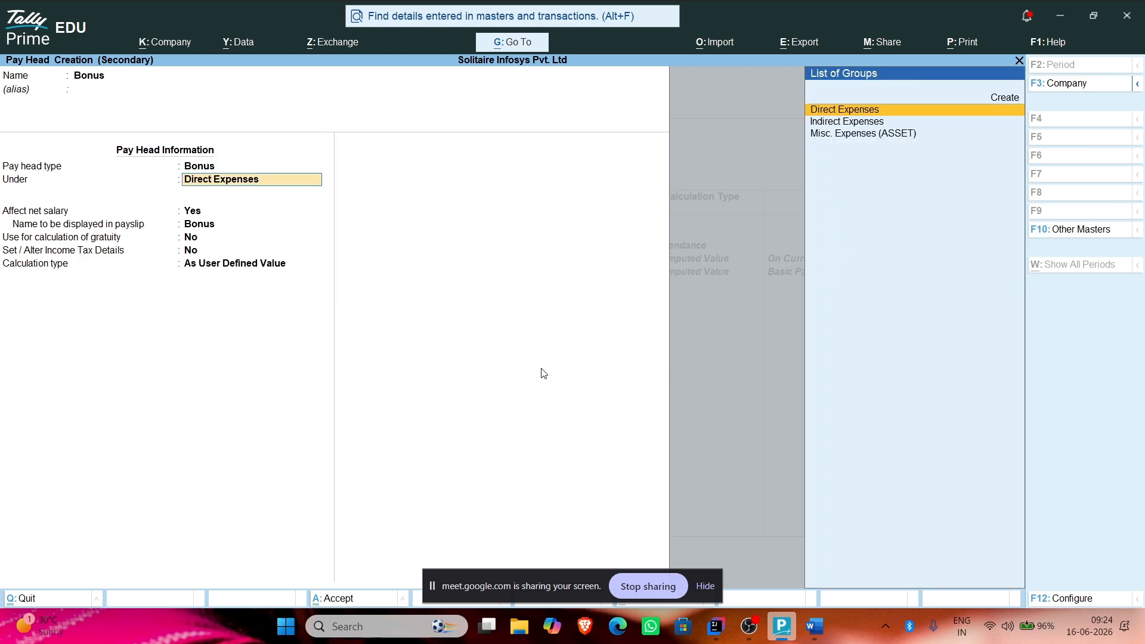
pyautogui.press('Return')
pyautogui.press('Return')
pyautogui.press('Return')
pyautogui.press('Return')
pyautogui.press('Return')
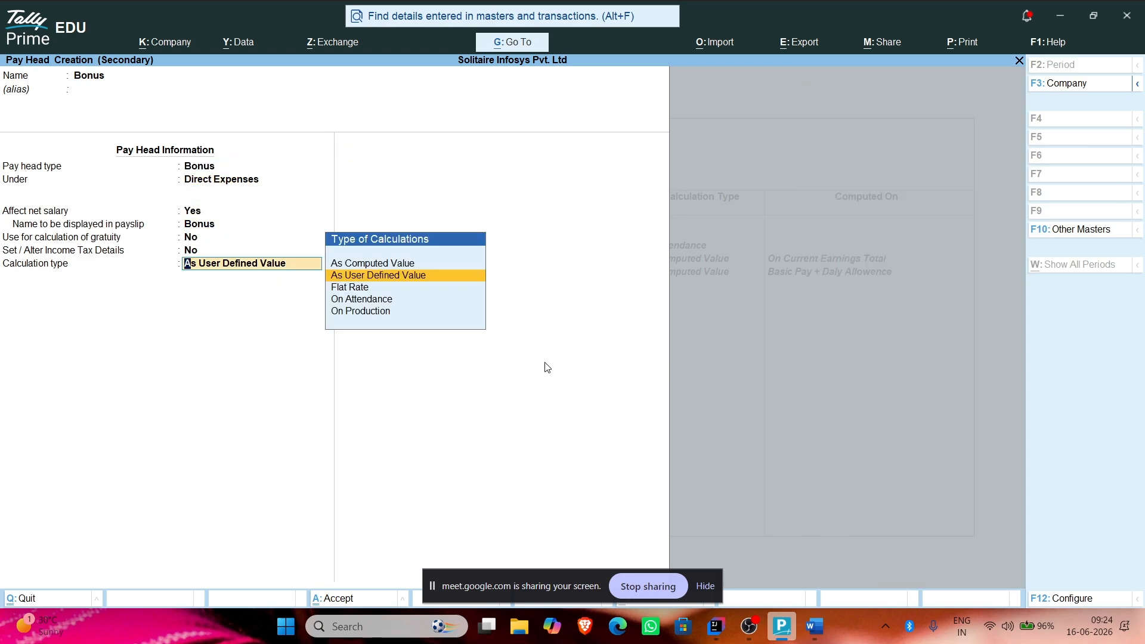
pyautogui.press('Down')
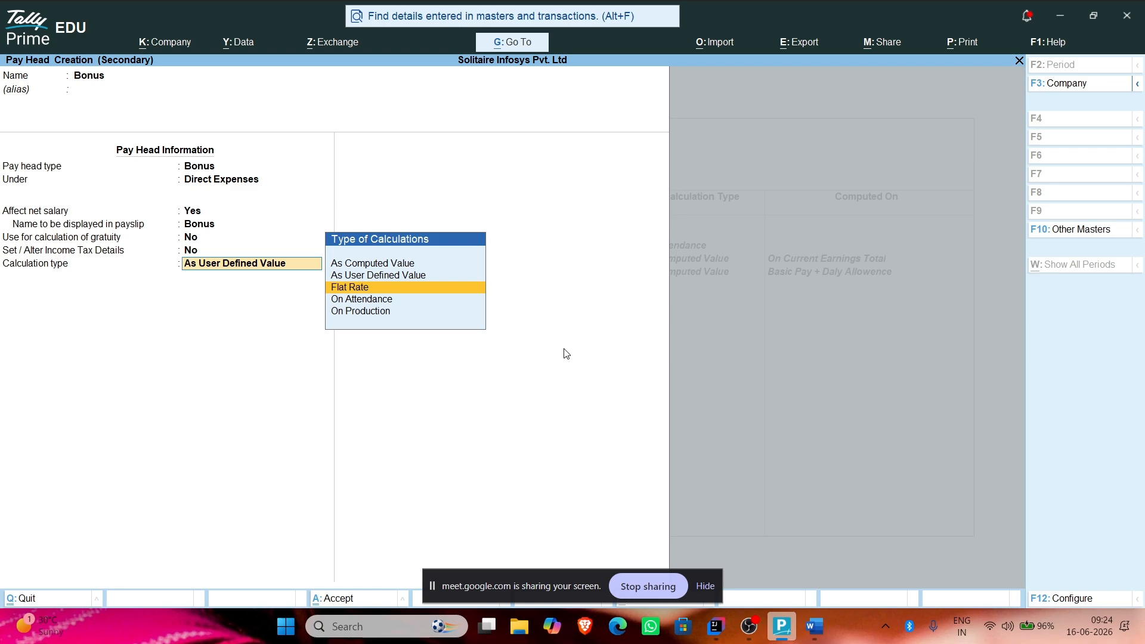
pyautogui.press('Down')
pyautogui.press('Down')
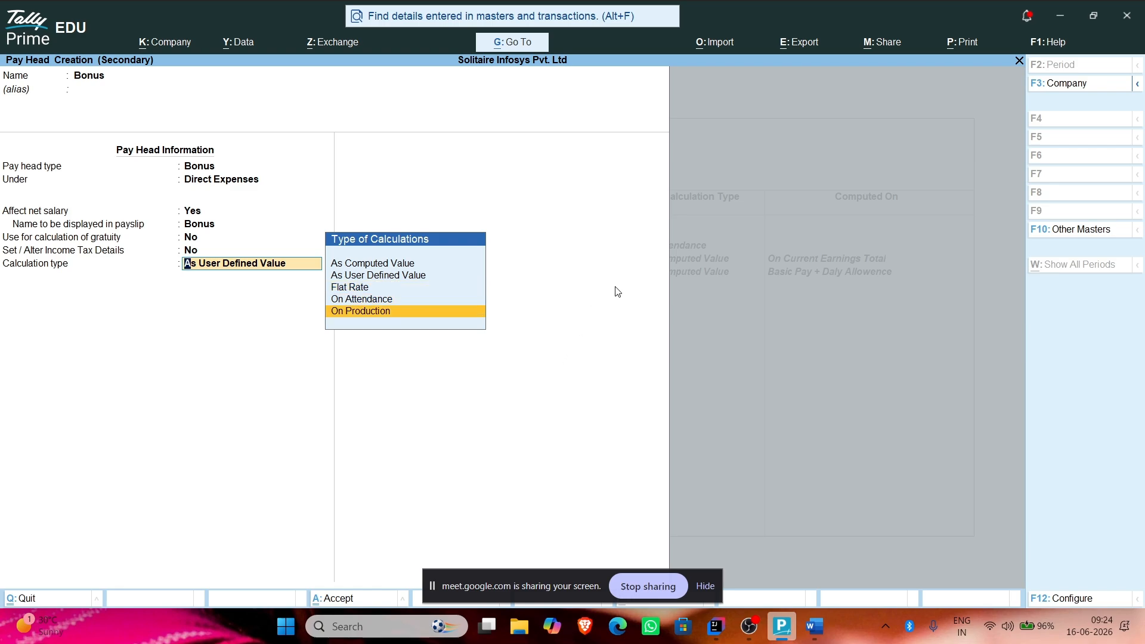
pyautogui.press('Return')
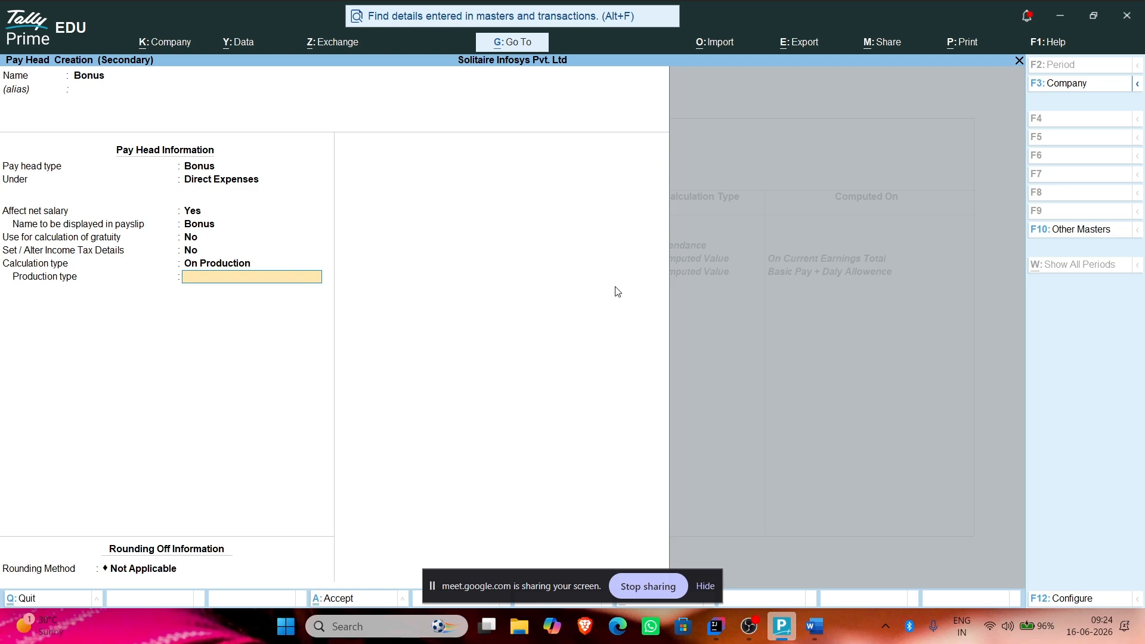
pyautogui.hotkey('alt', 'c')
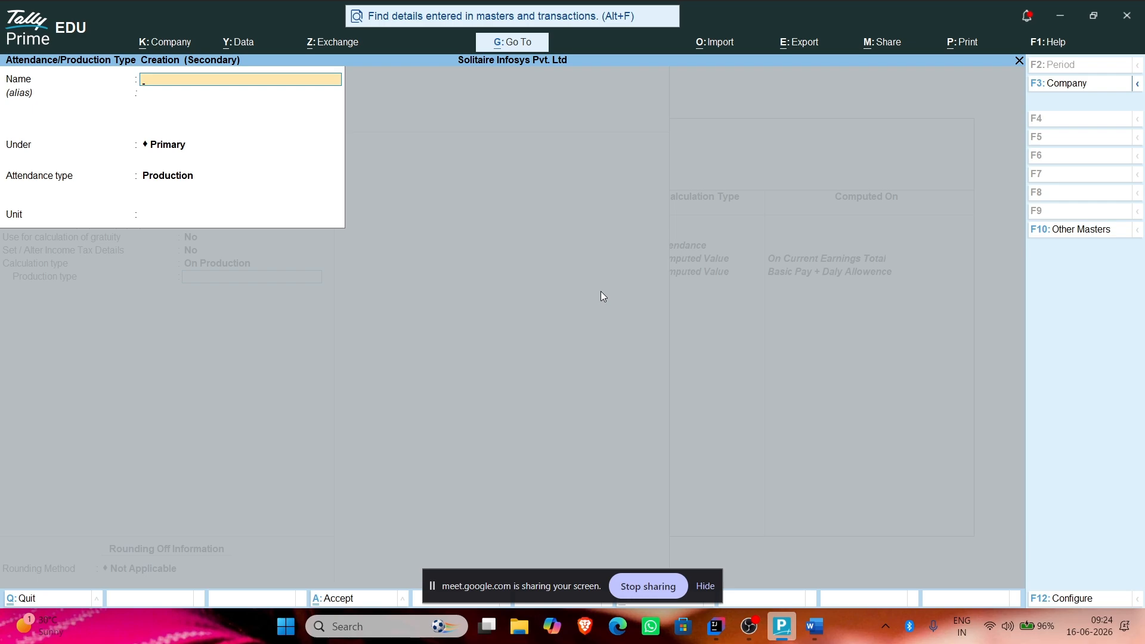
# Step: Name the new production type Sales under the Primary group
pyautogui.write('Sales')
pyautogui.press('Return')
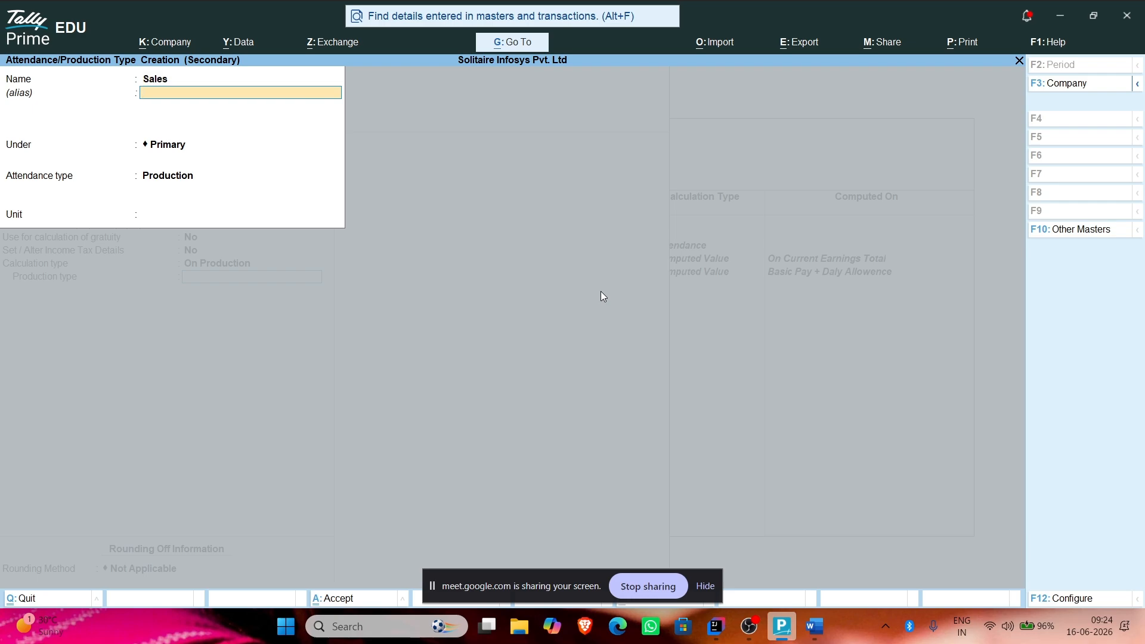
pyautogui.press('Return')
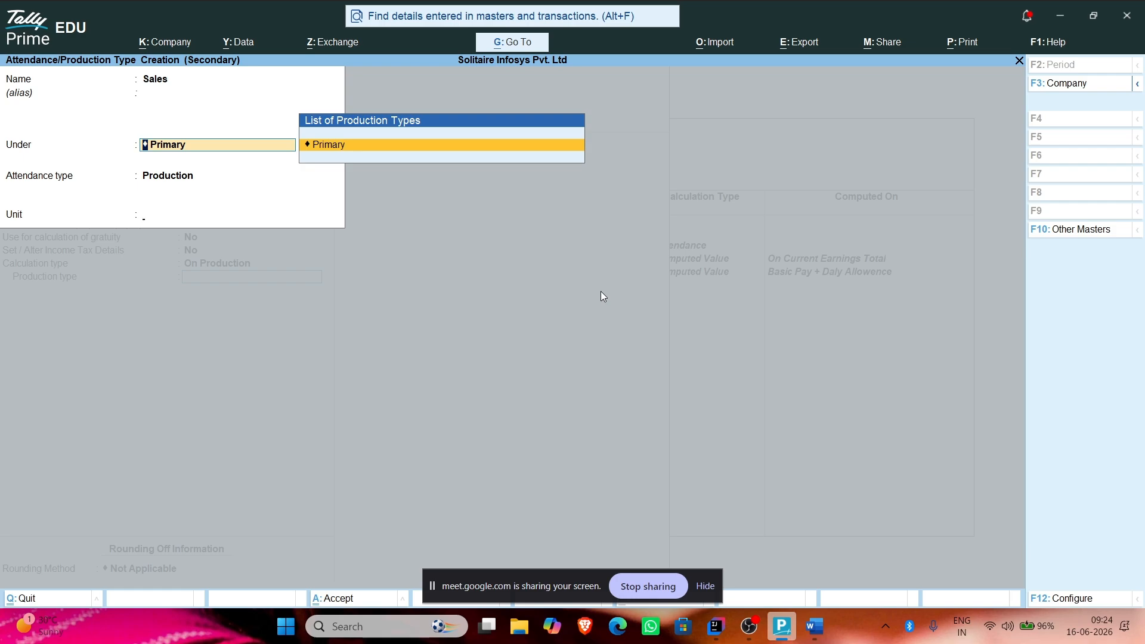
pyautogui.press('Return')
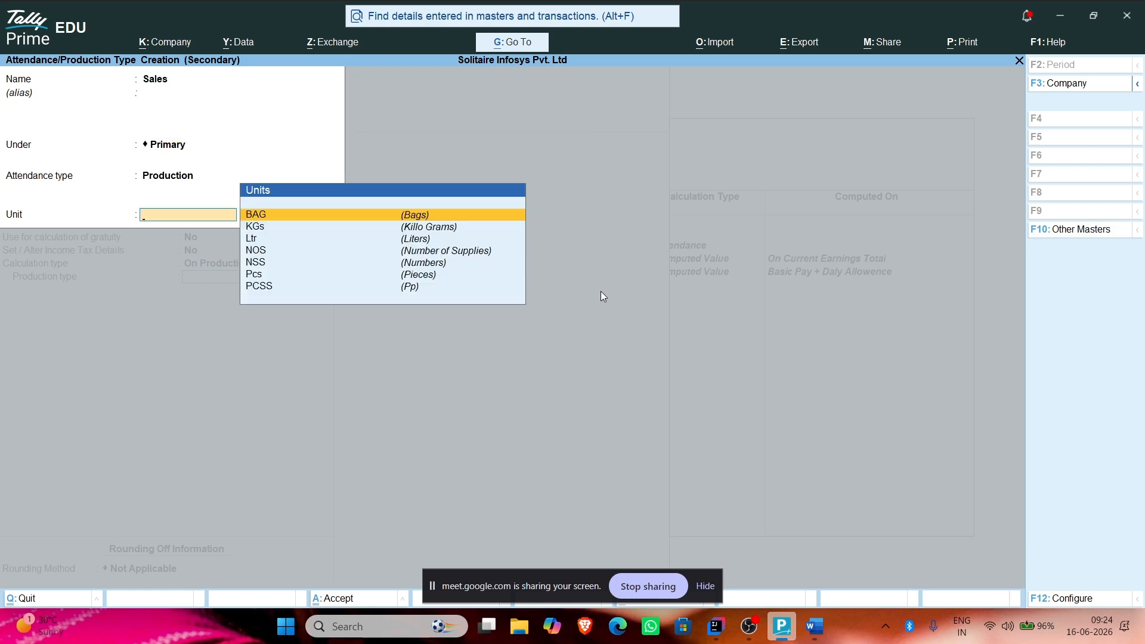
# Step: Create unit SLS with quantity code SLS-Sales and save the Sales production type
pyautogui.hotkey('alt', 'c')
pyautogui.write('SLS')
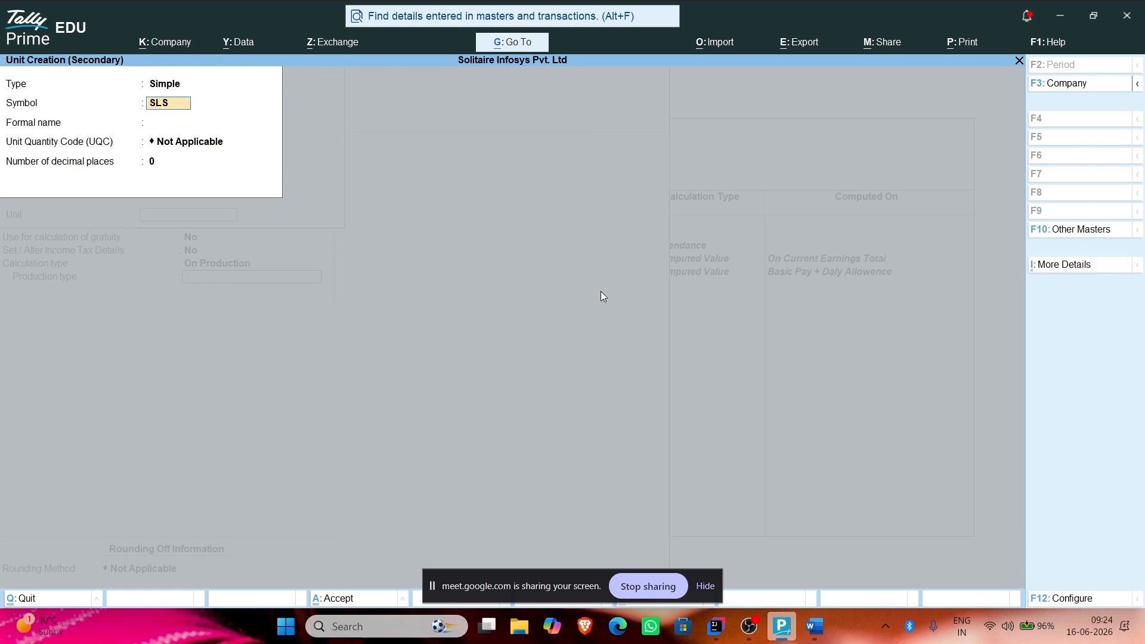
pyautogui.press('Return')
pyautogui.press('Return')
pyautogui.write('Sal')
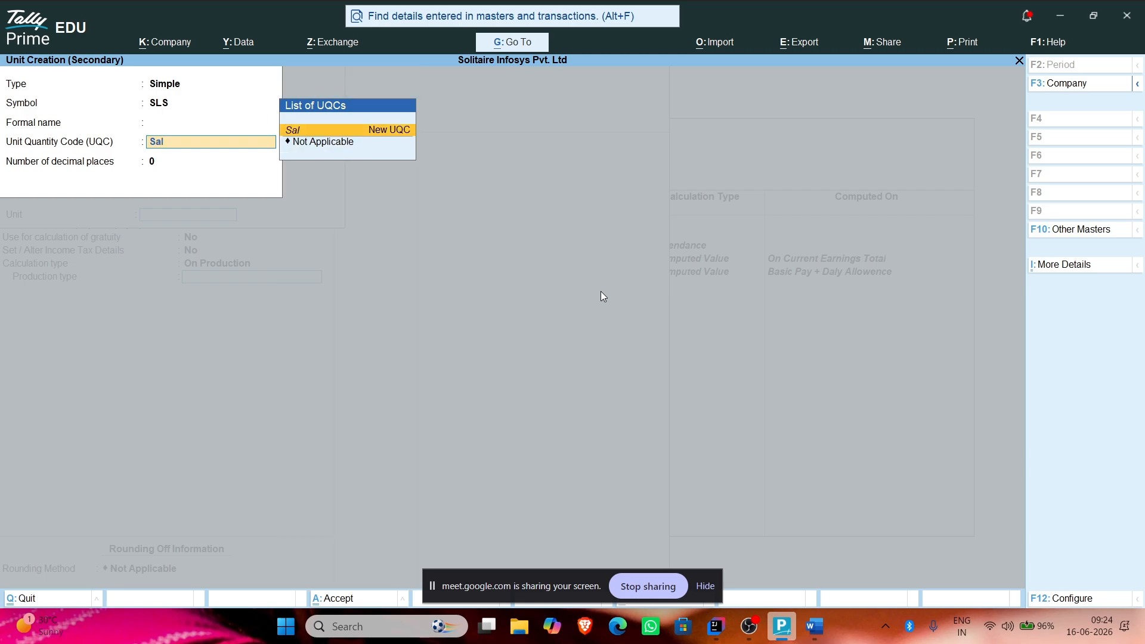
pyautogui.press('BackSpace')
pyautogui.press('BackSpace')
pyautogui.write('SL')
pyautogui.press('BackSpace')
pyautogui.press('BackSpace')
pyautogui.press('BackSpace')
pyautogui.write('SLS')
pyautogui.press('Return')
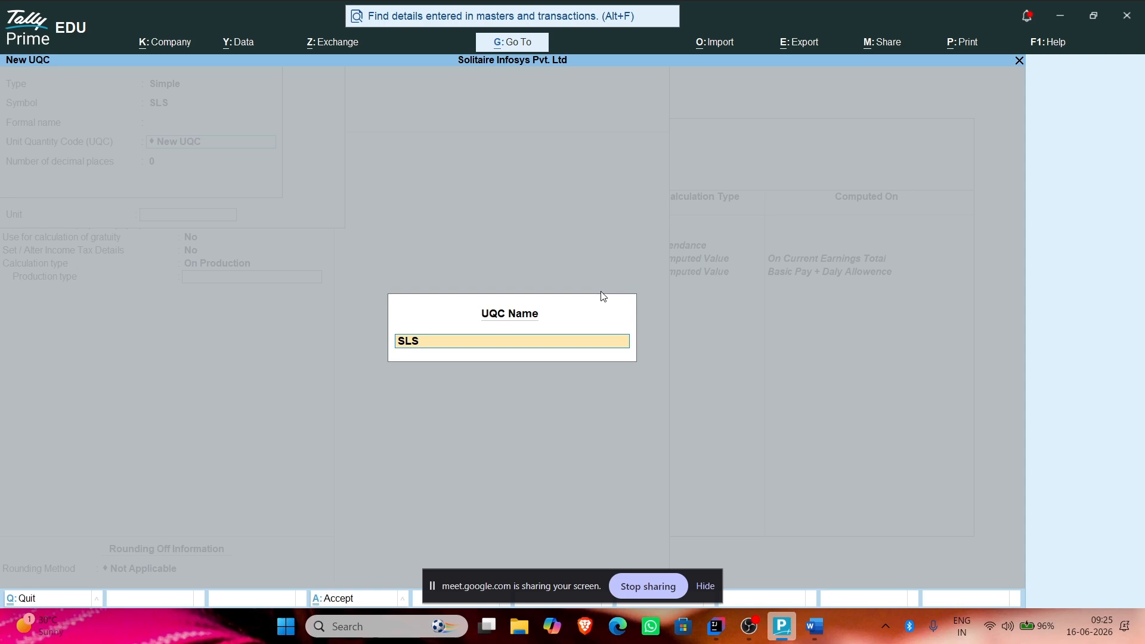
pyautogui.write('-Sales')
pyautogui.press('Return')
pyautogui.press('Return')
pyautogui.press('Return')
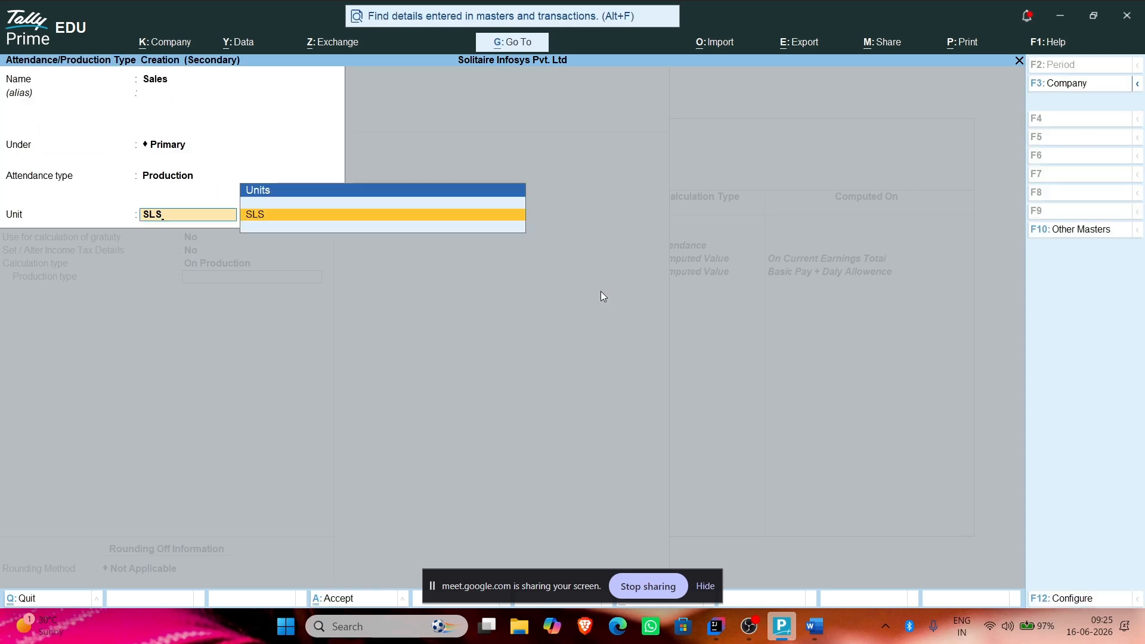
pyautogui.press('Return')
pyautogui.press('Return')
# Step: Save the Bonus pay head with production type Sales and add it at 1,500 per SLS
pyautogui.press('BackSpace')
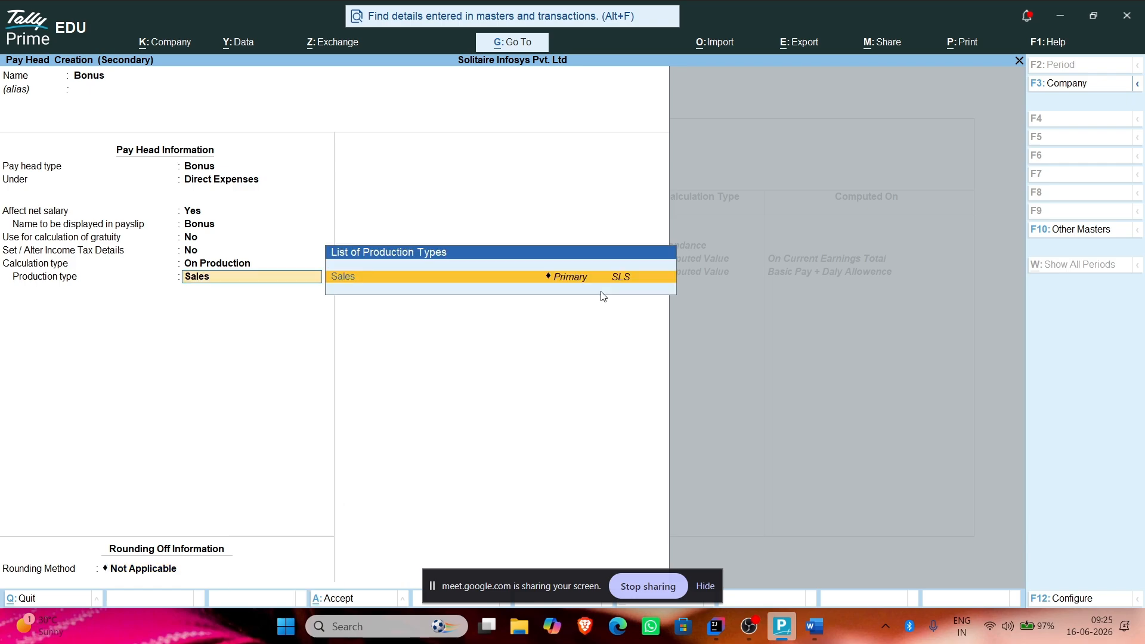
pyautogui.press('Return')
pyautogui.press('Return')
pyautogui.press('Return')
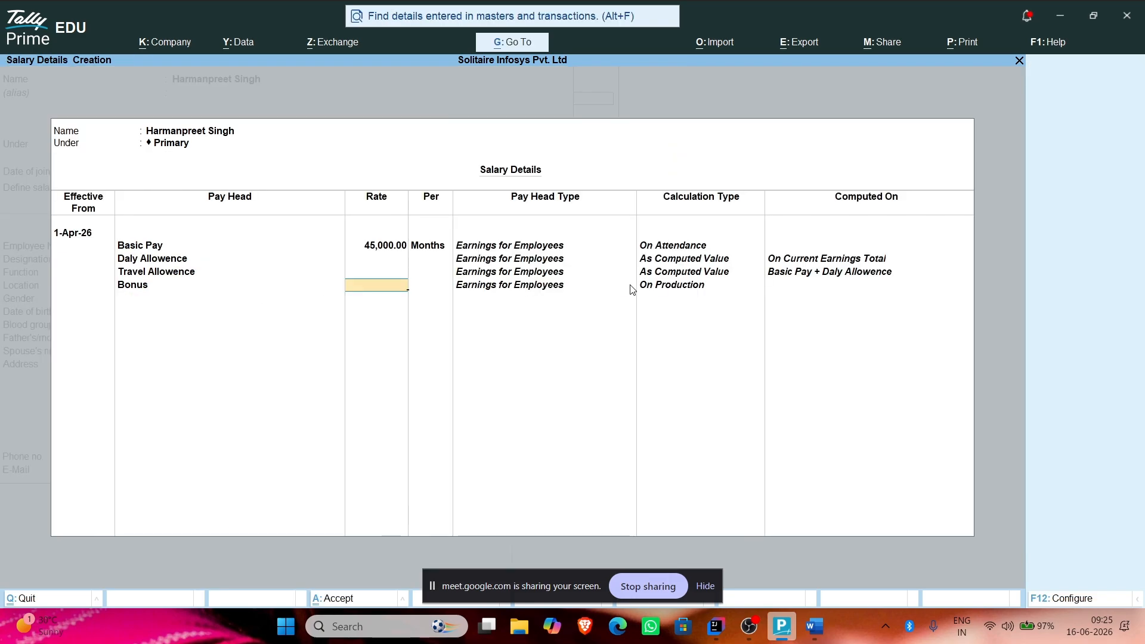
pyautogui.write('1500')
pyautogui.press('Return')
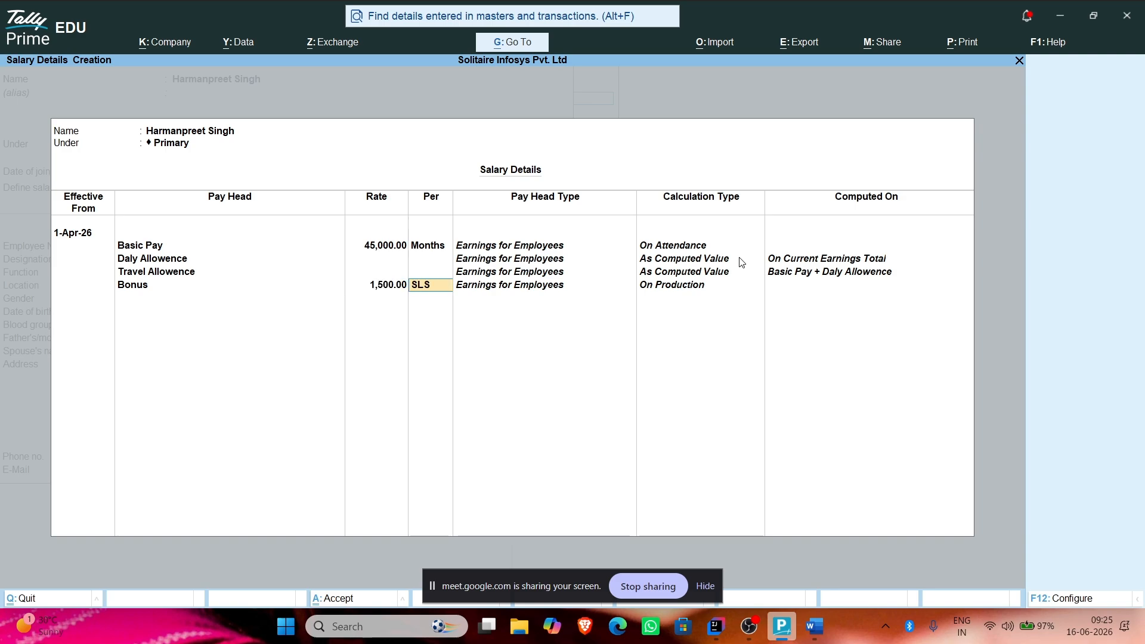
pyautogui.press('Return')
pyautogui.press('Return')
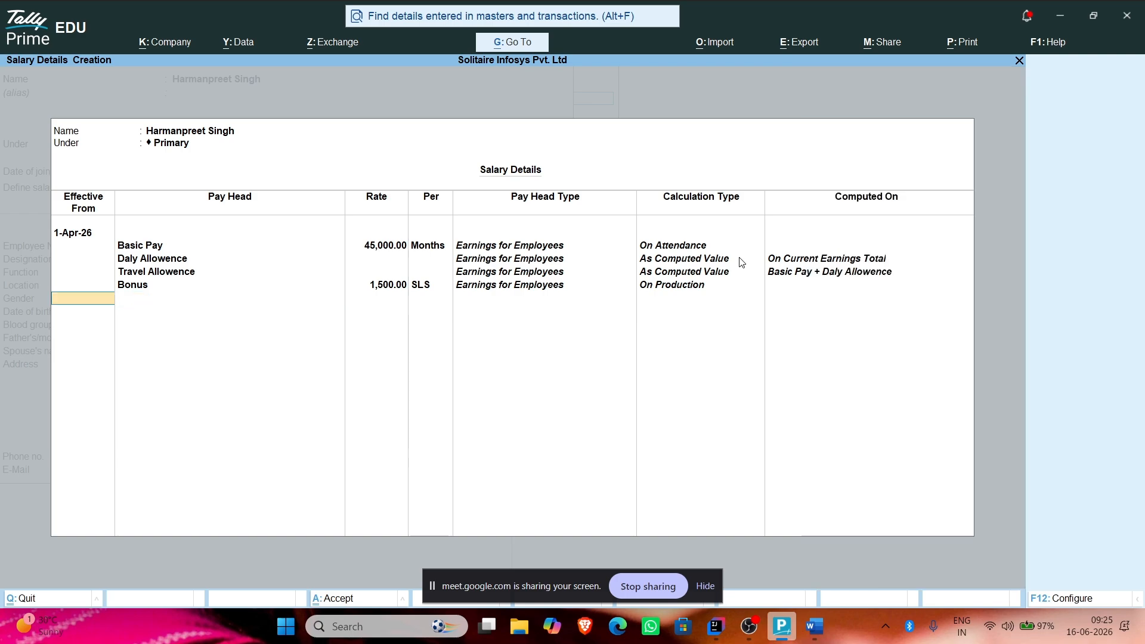
pyautogui.press('Return')
pyautogui.press('Return')
pyautogui.press('Return')
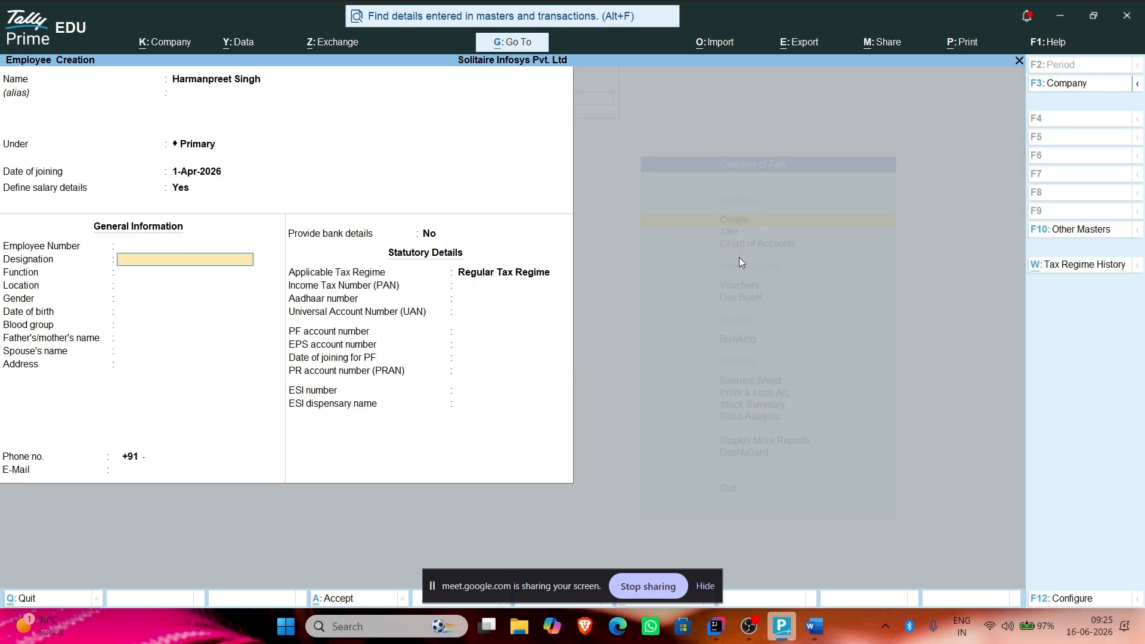
# Step: Enter employee number HS34, designation Sales Executive, function Sales of Cars, location Patiala, gender Male
pyautogui.press('Up')
pyautogui.press('Up')
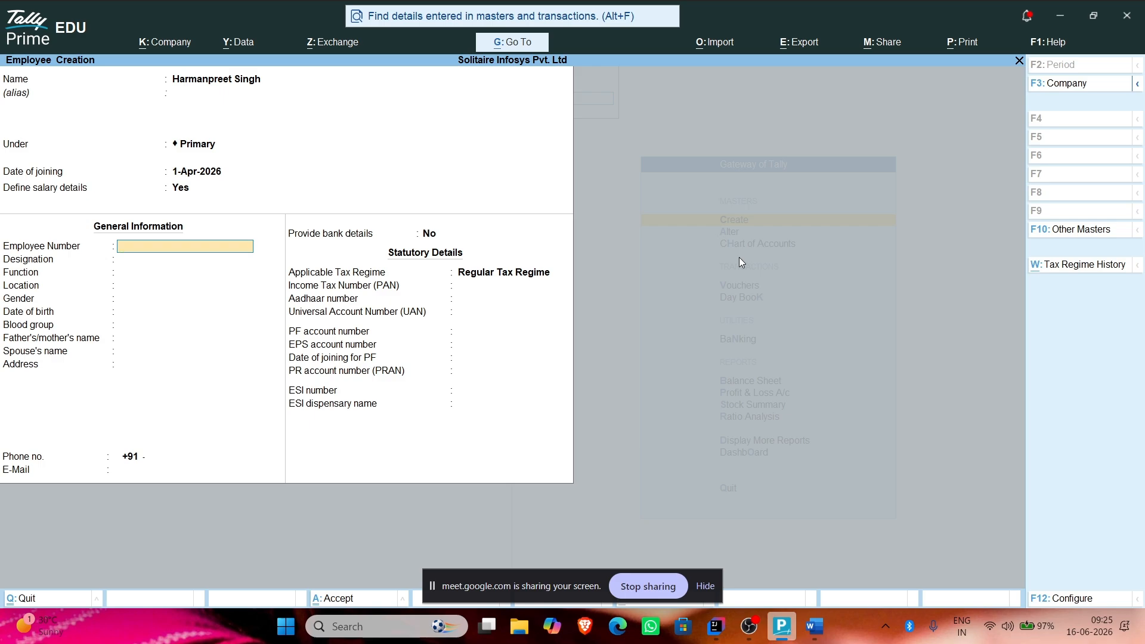
pyautogui.write('HS34')
pyautogui.press('Return')
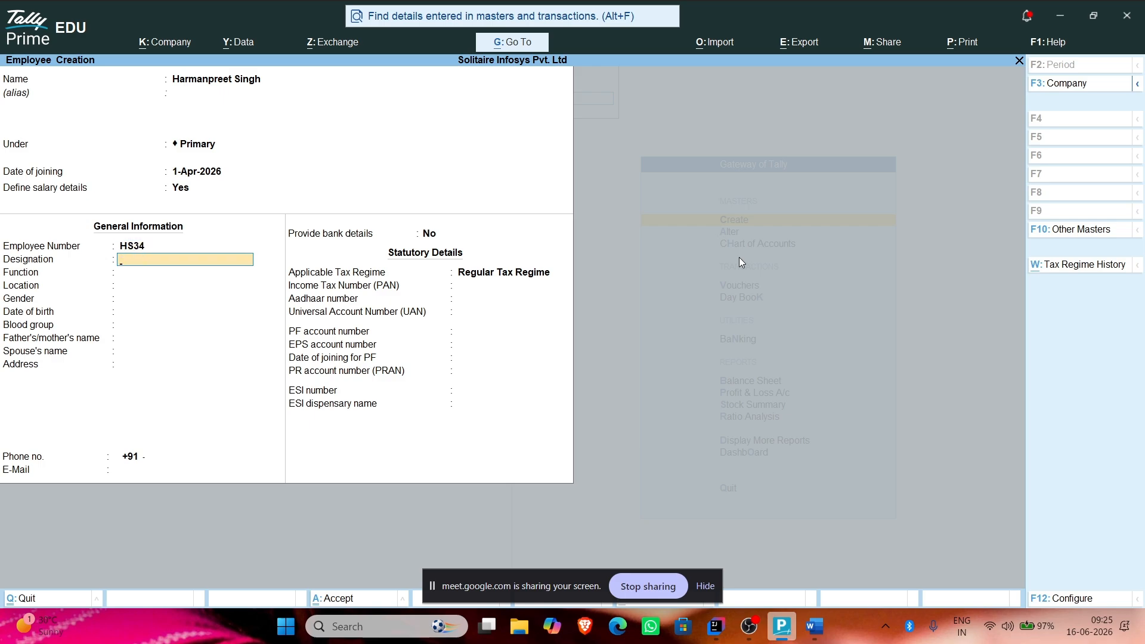
pyautogui.write('Sales Executiive')
pyautogui.press('Return')
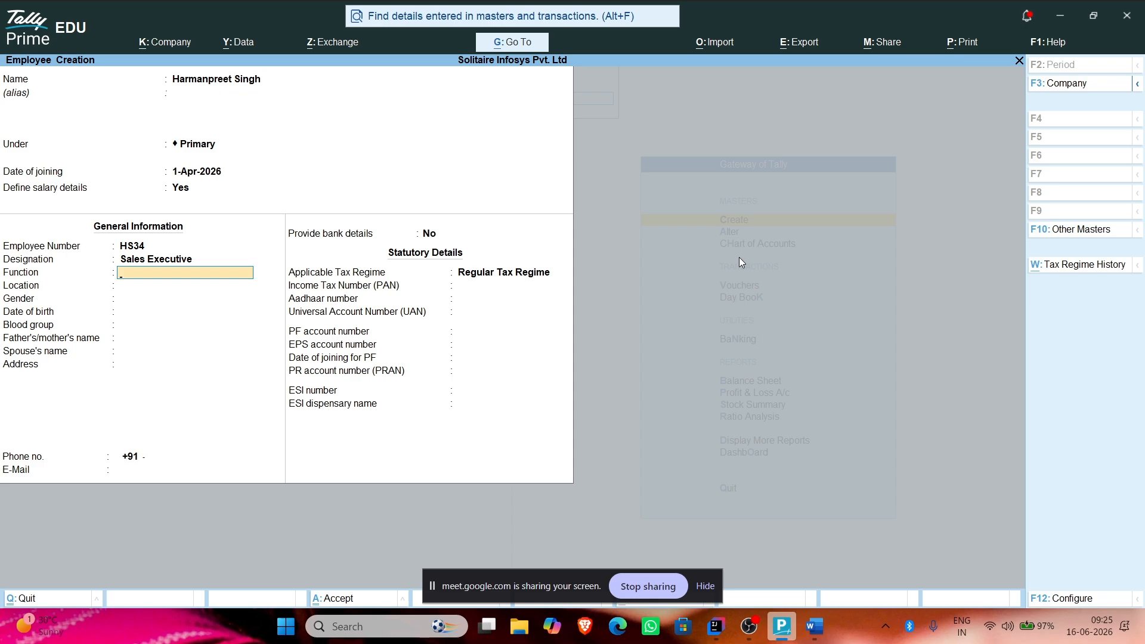
pyautogui.write('Sal')
pyautogui.write('es of card')
pyautogui.press('Return')
pyautogui.write('Patiala')
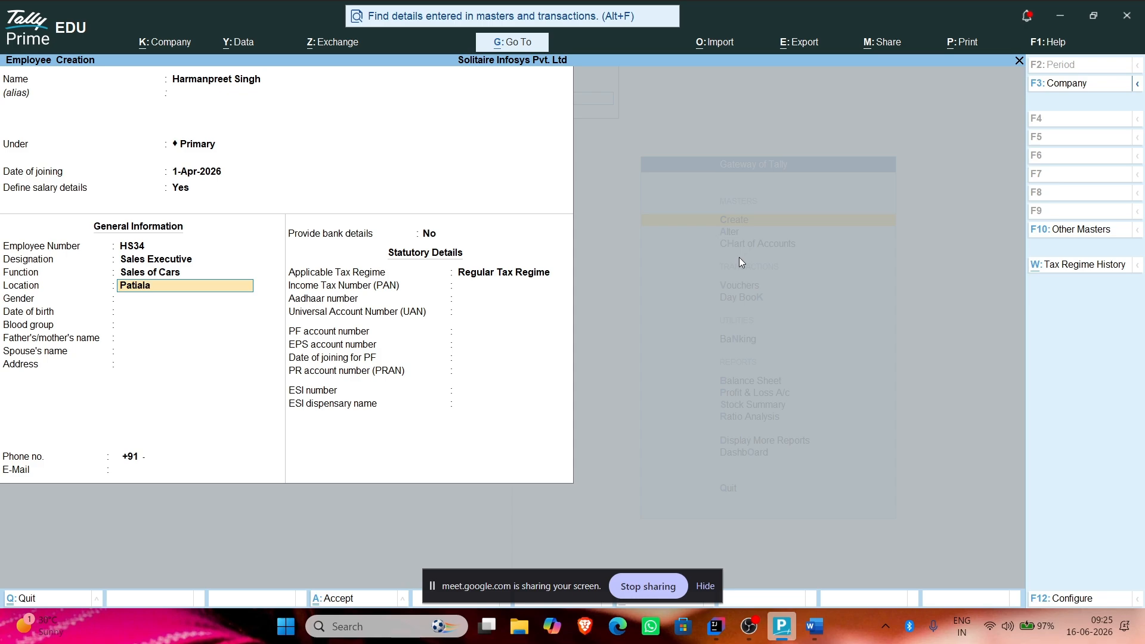
pyautogui.press('Return')
pyautogui.write('M')
pyautogui.press('Return')
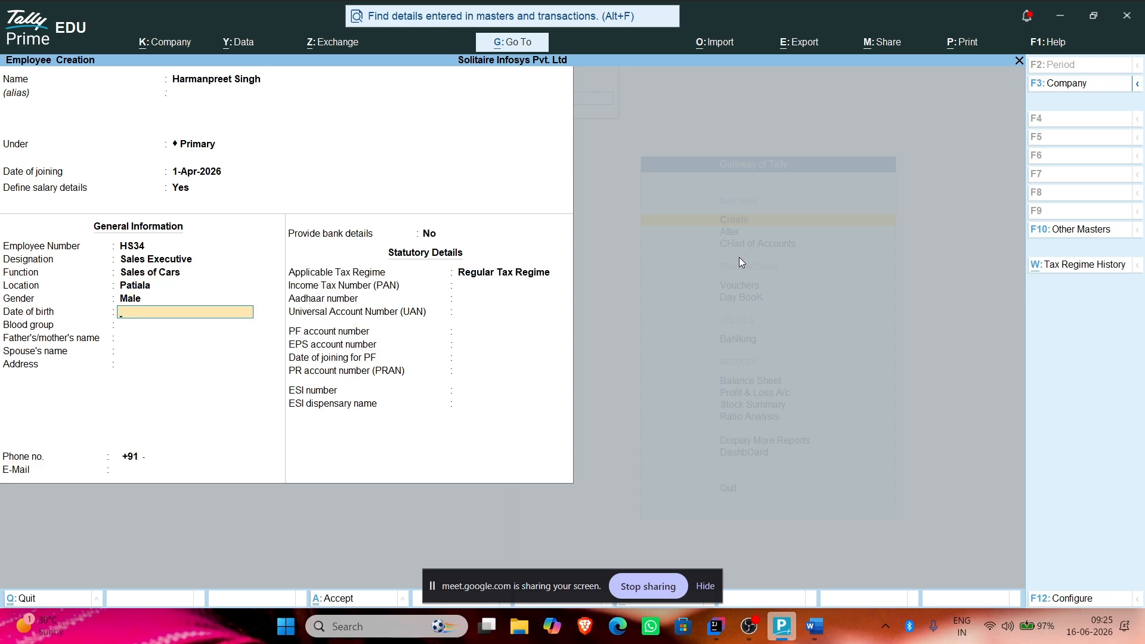
# Step: Set date of birth 01/01/1998 and blood group A Positive
pyautogui.write('10.')
pyautogui.press('BackSpace')
pyautogui.press('BackSpace')
pyautogui.write('01/01/1998')
pyautogui.press('Return')
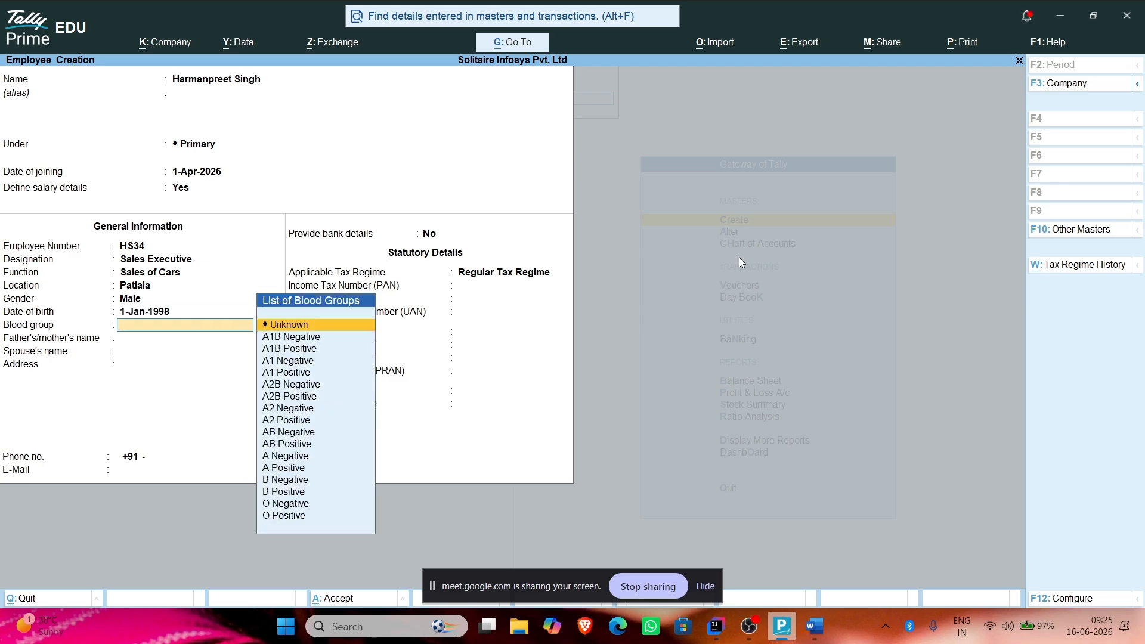
pyautogui.write('AB')
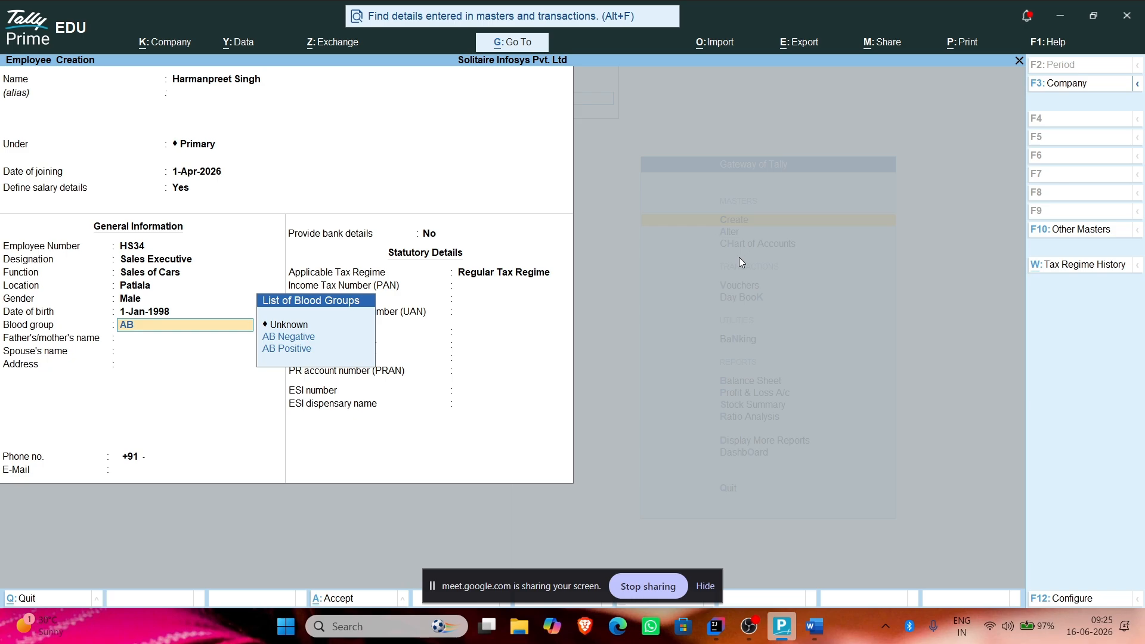
pyautogui.press('BackSpace')
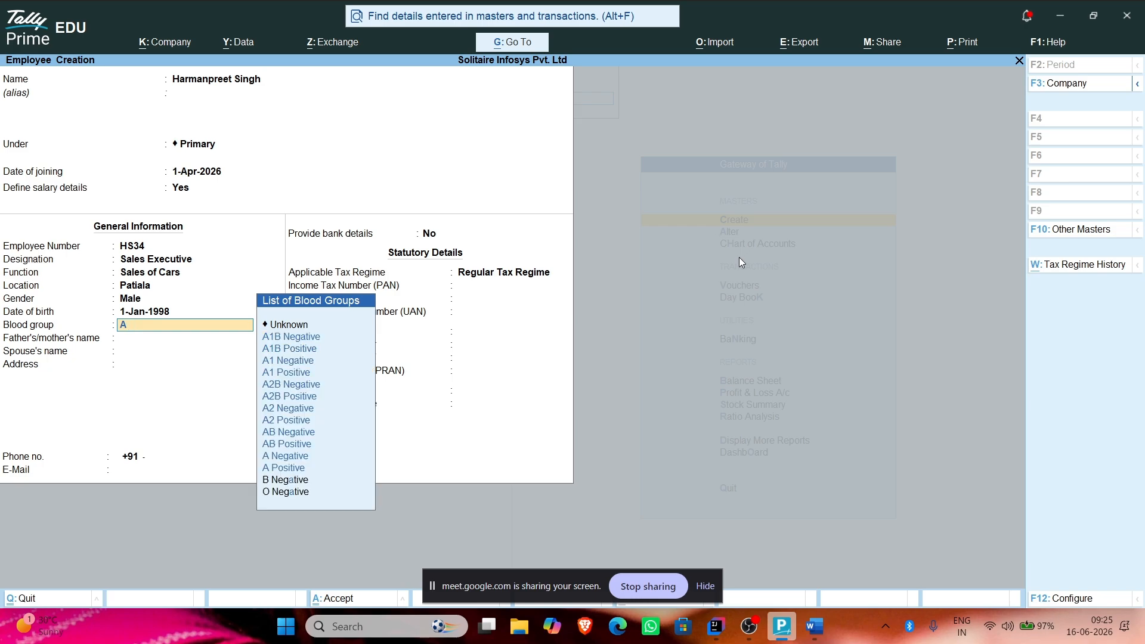
pyautogui.write('P')
pyautogui.press('Return')
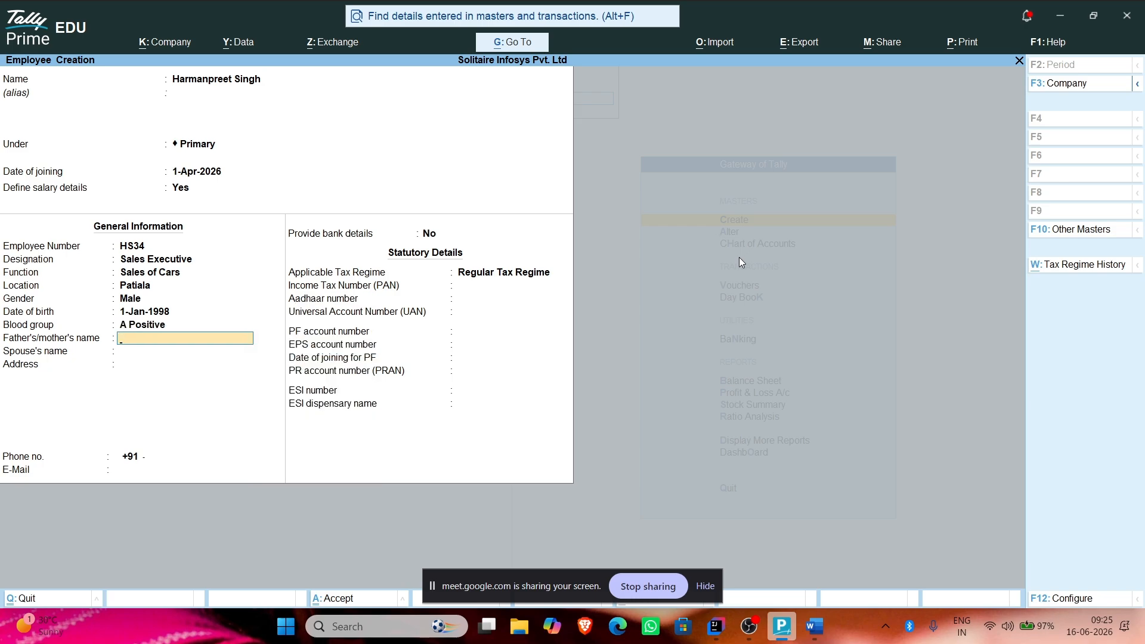
# Step: Skip the optional personal and statutory fields, returning to the bank details choice
pyautogui.press('Return')
pyautogui.press('Return')
pyautogui.press('Return')
pyautogui.press('Return')
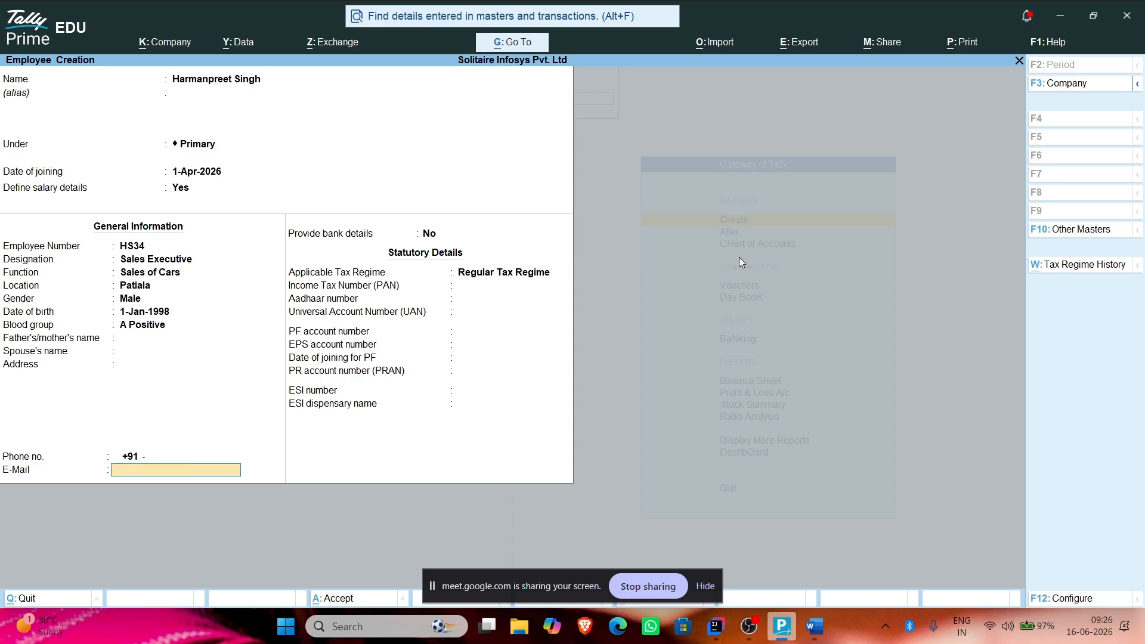
pyautogui.press('Return')
pyautogui.press('Return')
pyautogui.press('Return')
pyautogui.press('Return')
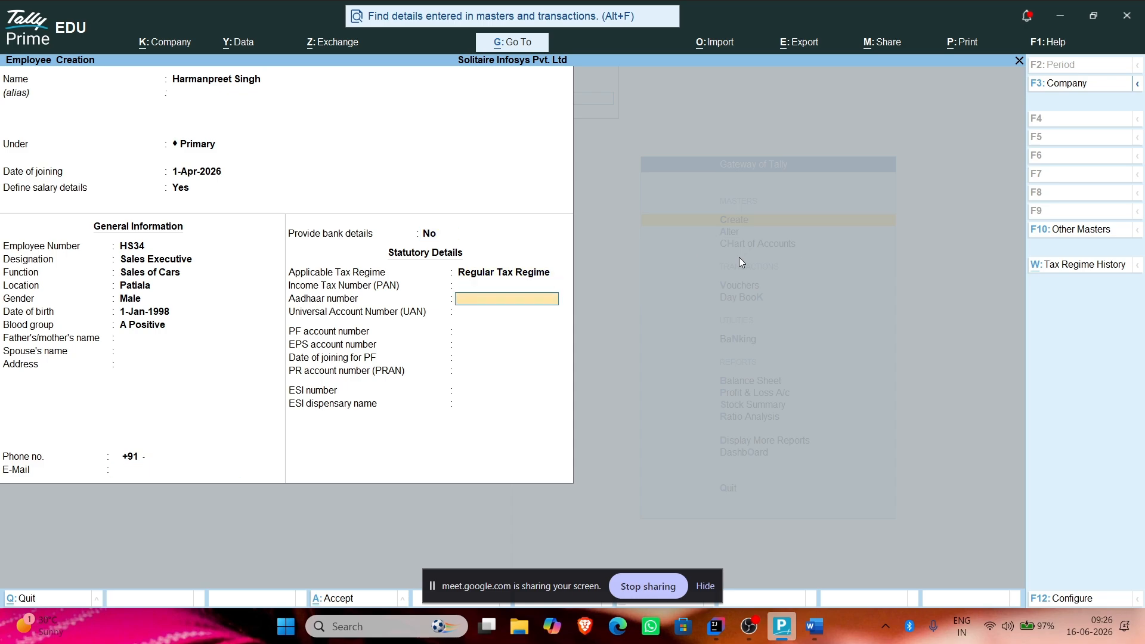
pyautogui.press('Return')
pyautogui.press('Return')
pyautogui.press('Return')
pyautogui.press('Return')
pyautogui.press('Return')
pyautogui.press('Return')
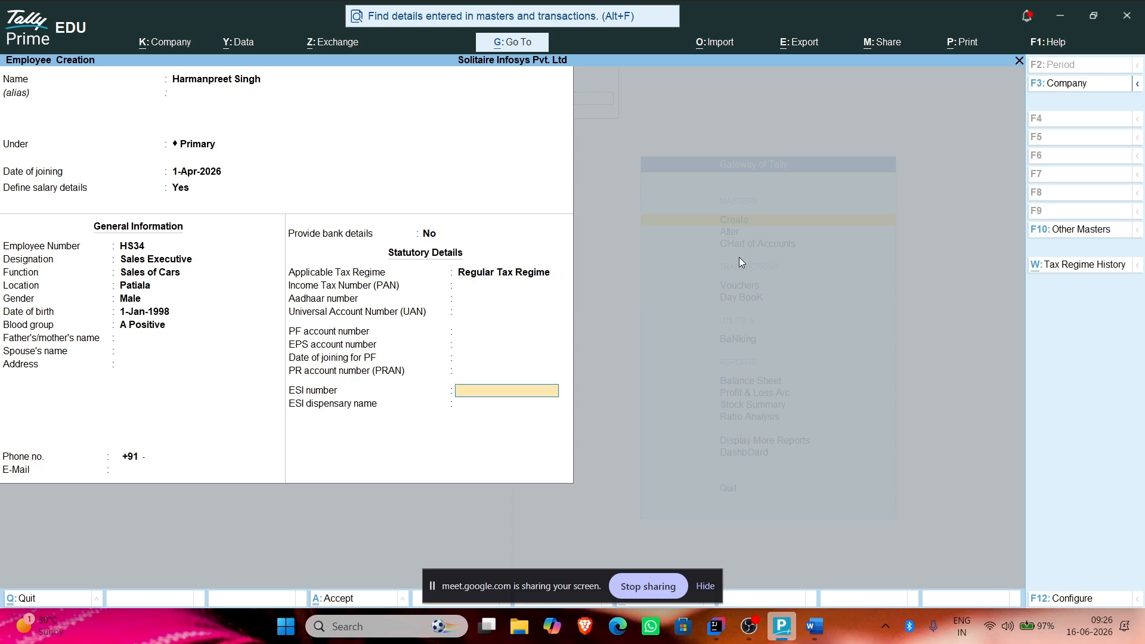
pyautogui.press('Return')
pyautogui.press('Up')
pyautogui.press('Up')
pyautogui.press('Up')
pyautogui.press('Up')
pyautogui.press('Up')
pyautogui.press('Up')
pyautogui.press('Up')
pyautogui.press('Up')
pyautogui.press('Up')
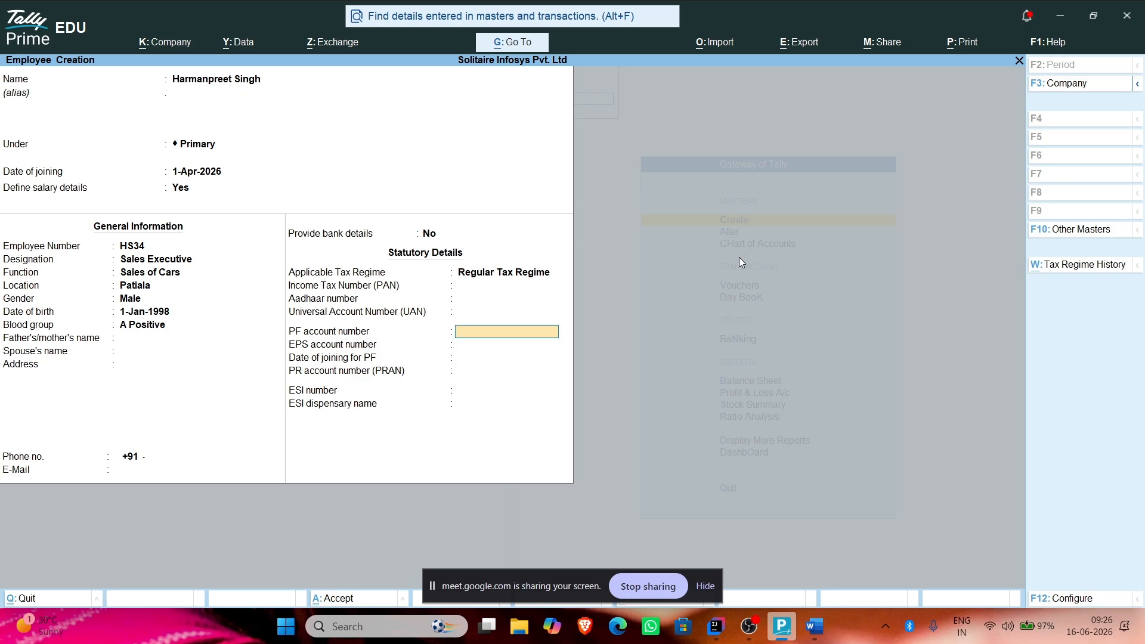
pyautogui.press('Up')
# Step: Set Provide bank details to No and save the employee record
pyautogui.write('y')
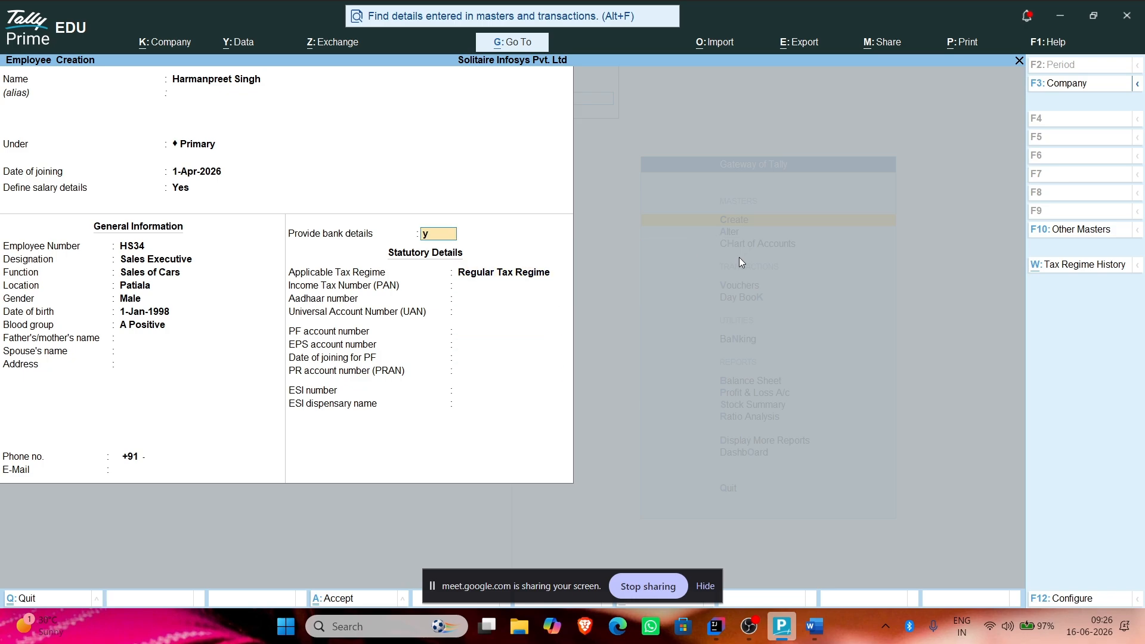
pyautogui.press('Return')
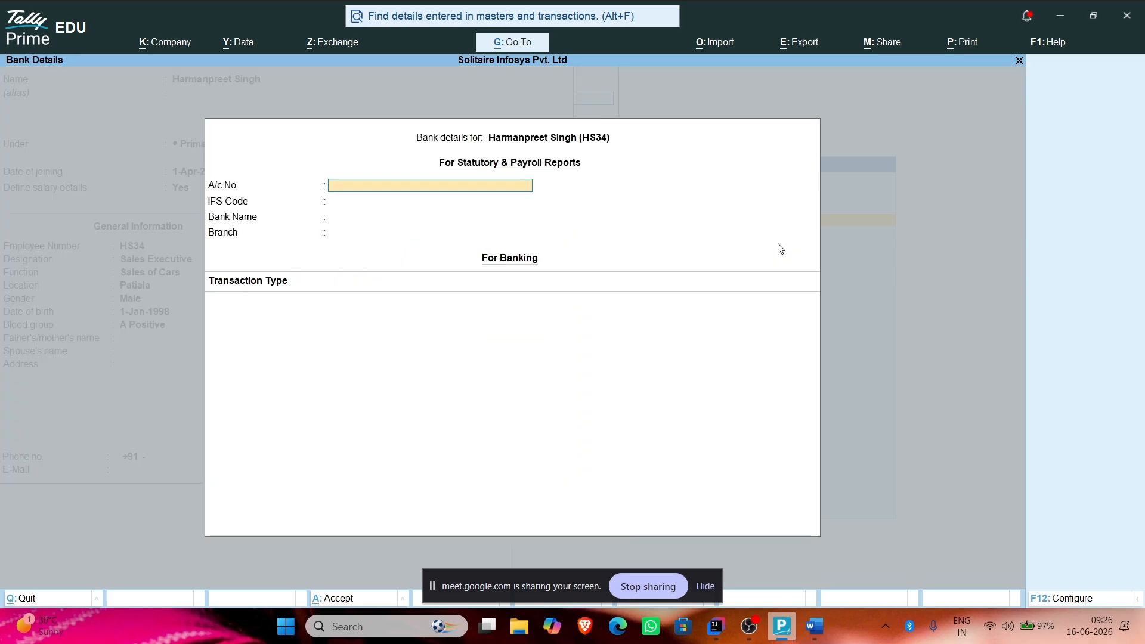
pyautogui.press('Escape')
pyautogui.press('Return')
pyautogui.press('Return')
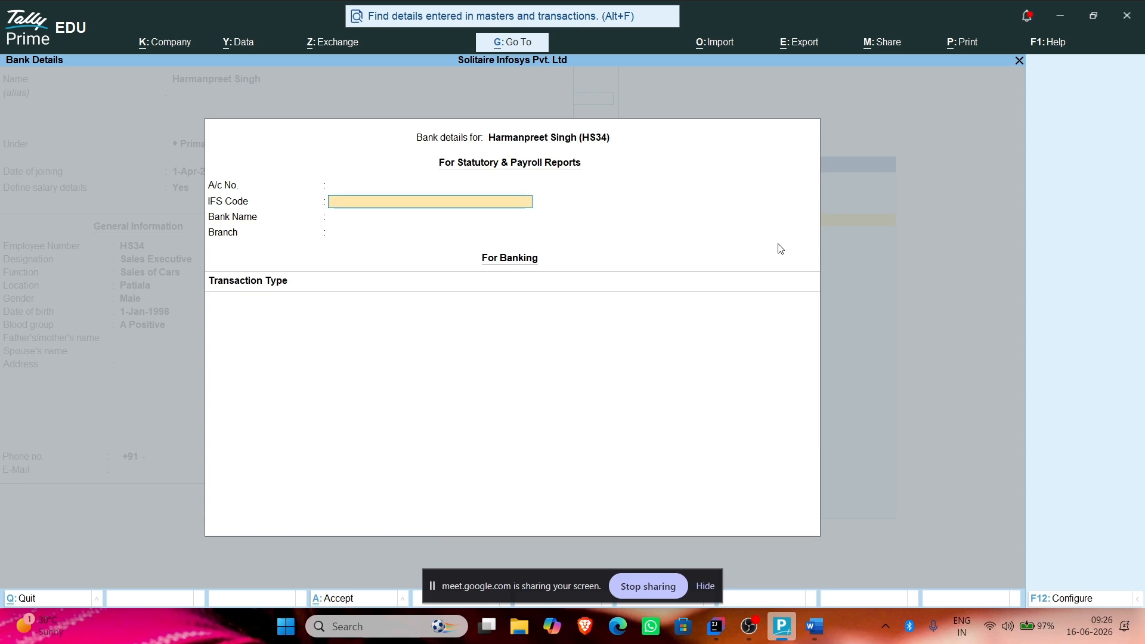
pyautogui.press('Return')
pyautogui.press('Return')
pyautogui.press('Return')
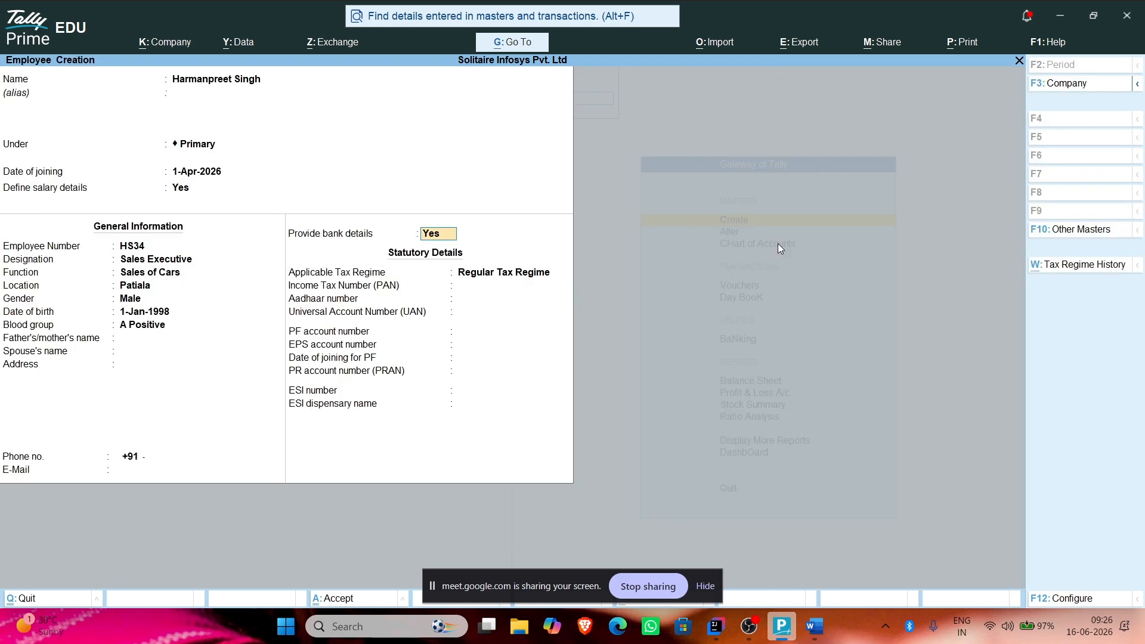
pyautogui.write('n')
pyautogui.press('Return')
pyautogui.press('Return')
pyautogui.press('Return')
pyautogui.press('Return')
pyautogui.press('Return')
pyautogui.press('Return')
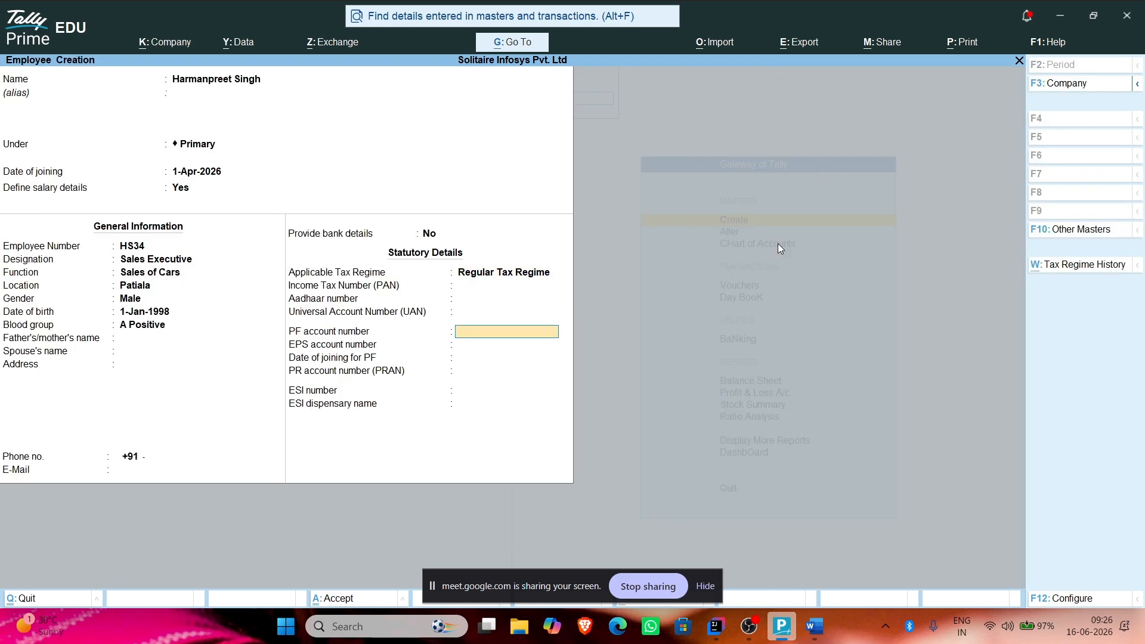
pyautogui.press('Return')
pyautogui.press('Return')
pyautogui.press('Return')
pyautogui.press('Return')
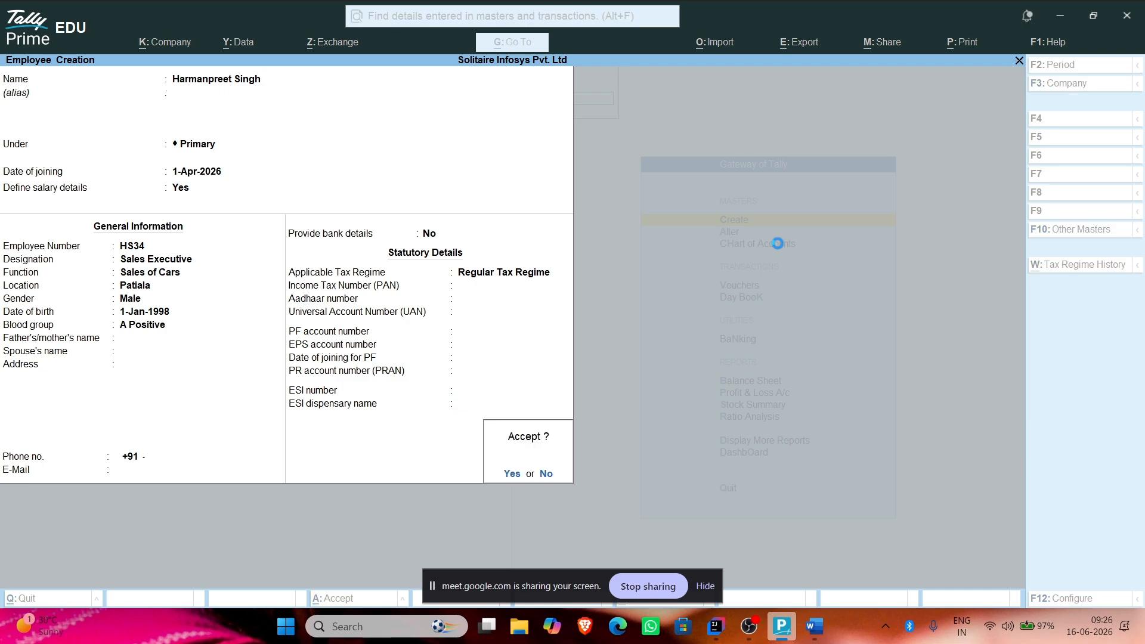
pyautogui.press('Return')
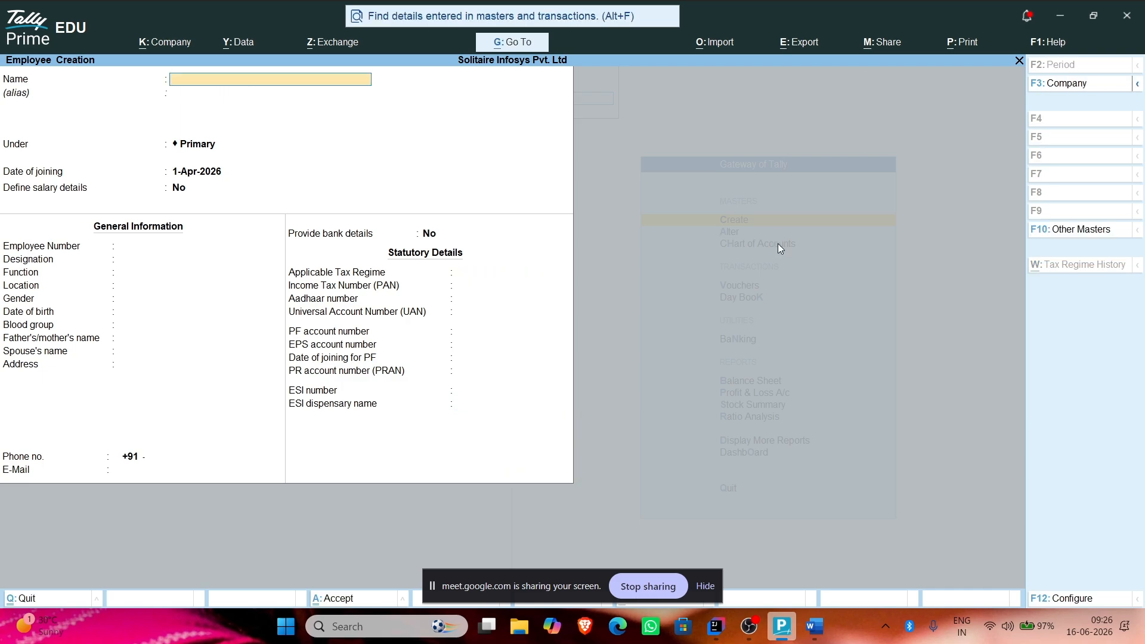
# Step: Quit employee creation and return to the Gateway of Tally
pyautogui.press('Escape')
pyautogui.press('Return')
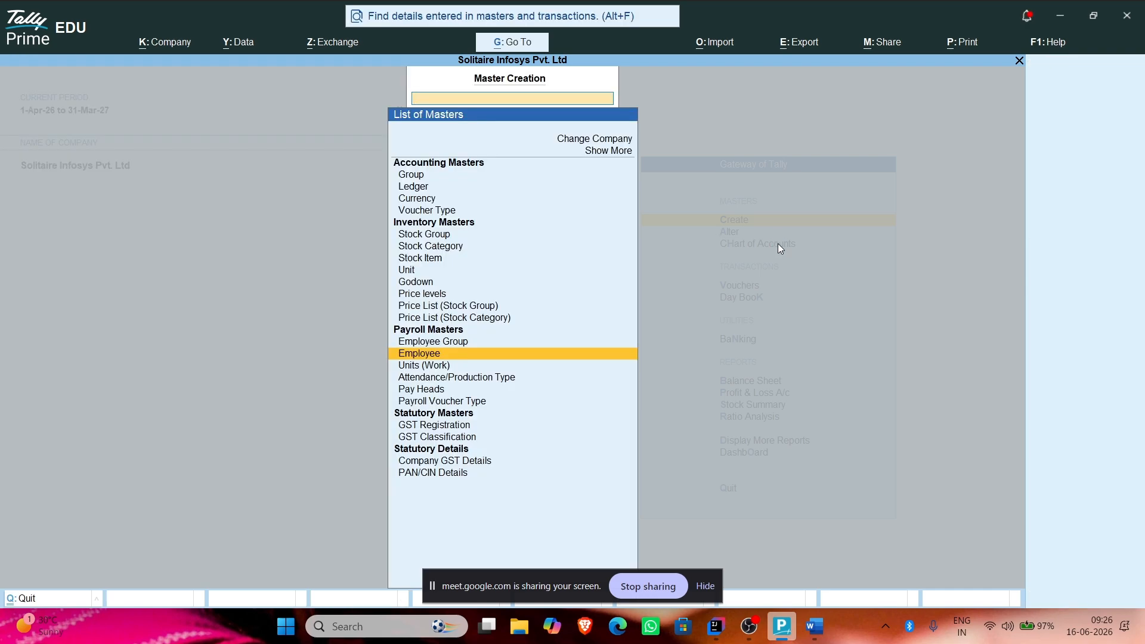
pyautogui.press('Escape')
# Step: Add a blank line below Attendance in the Word notes
pyautogui.hotkey('alt', 'Tab')
pyautogui.scroll(10, 394, 386)
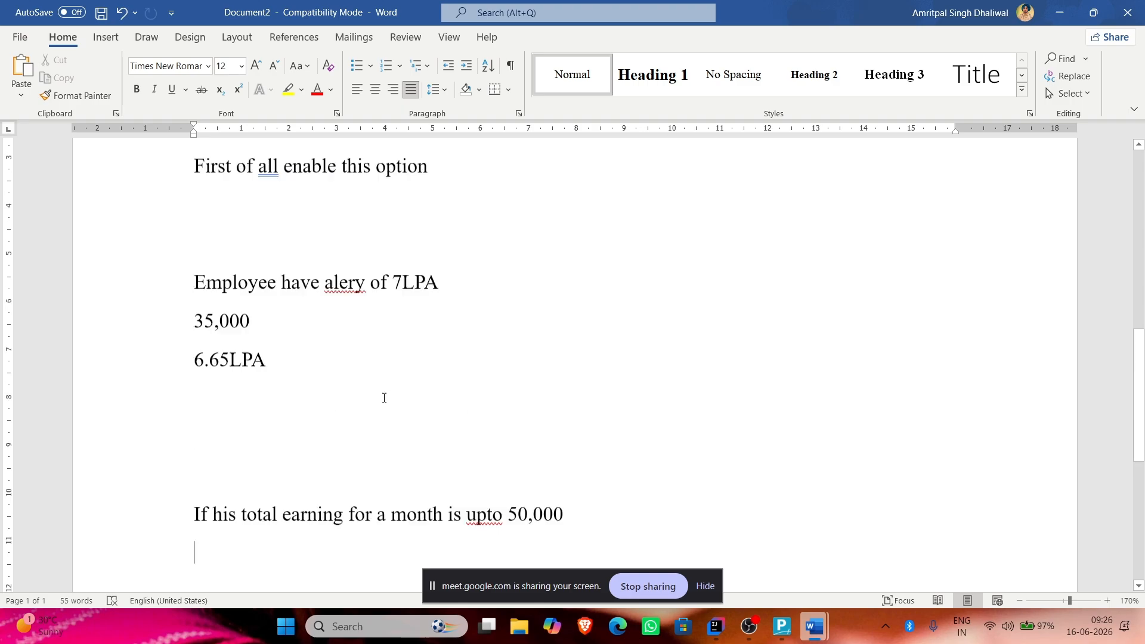
pyautogui.click(310, 491)
pyautogui.press('Return')
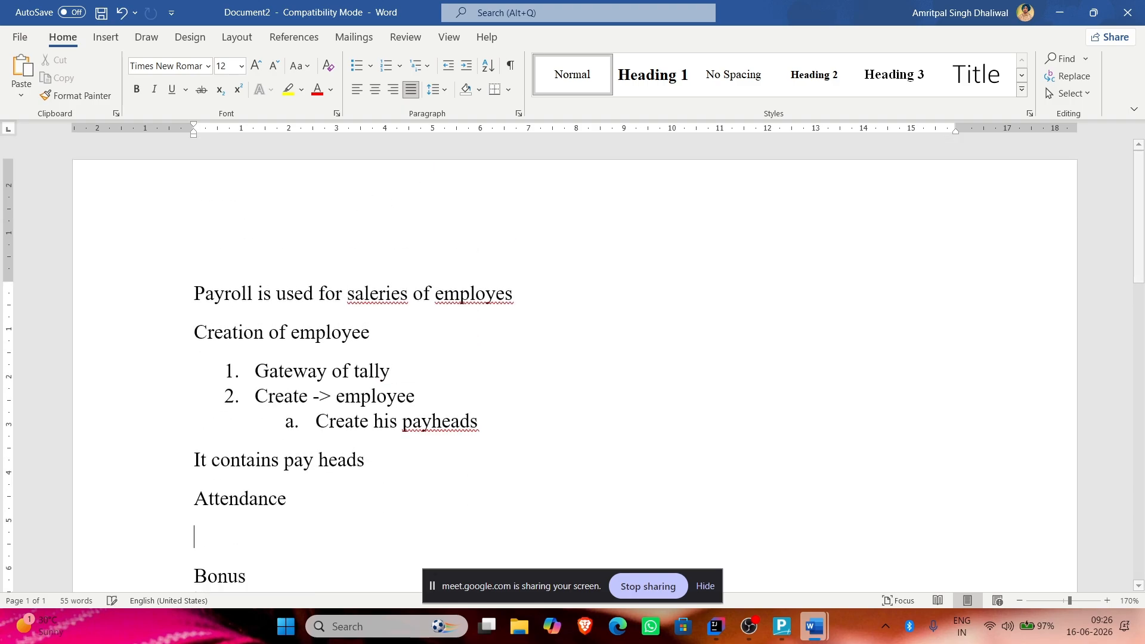
pyautogui.hotkey('alt', 'Tab')
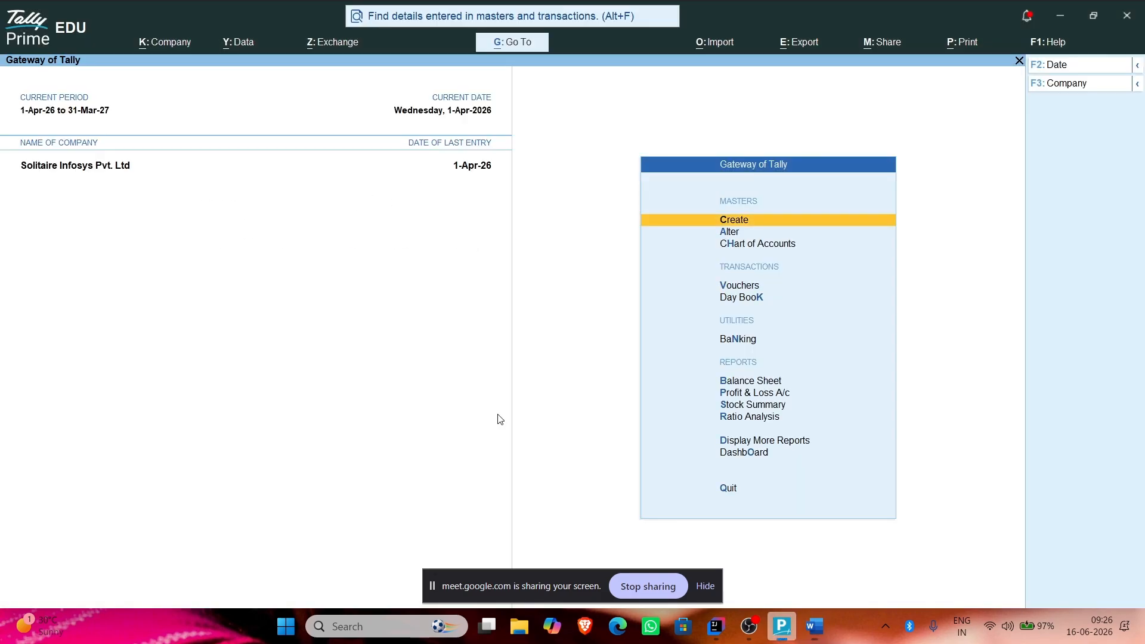
# Step: Start an Attendance voucher from the inactive Payroll voucher types
pyautogui.click(746, 290)
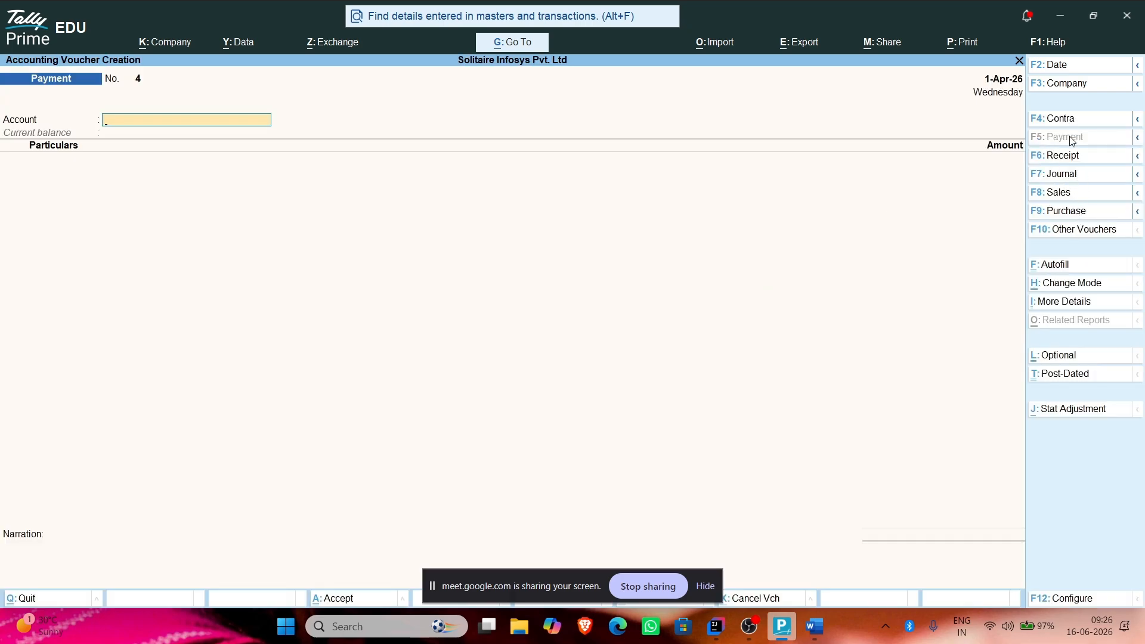
pyautogui.click(1056, 231)
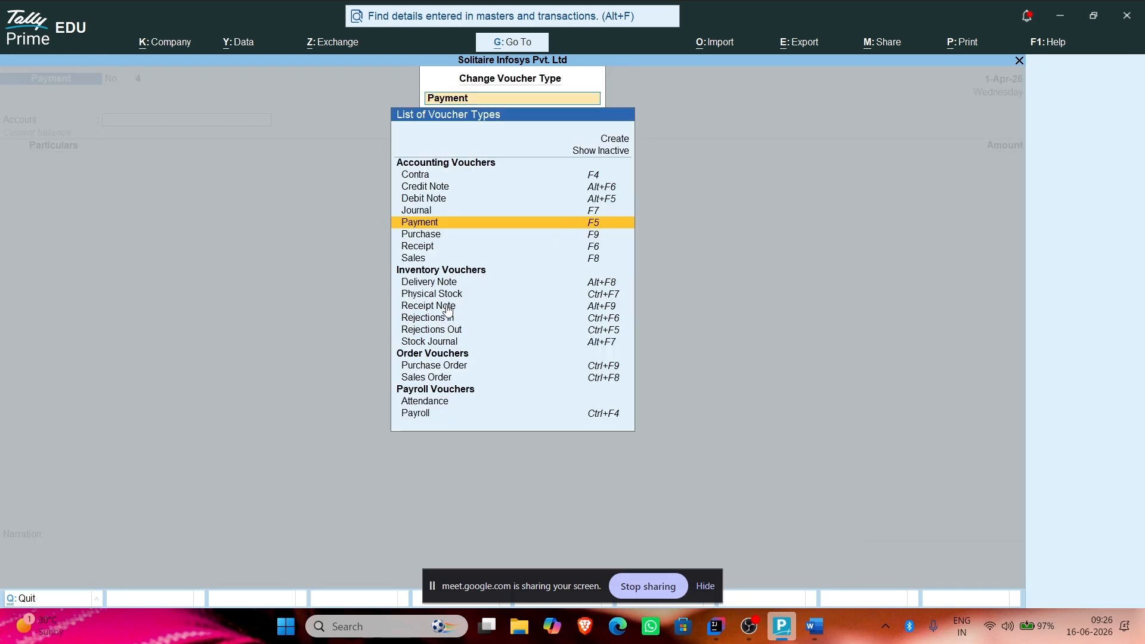
pyautogui.click(576, 152)
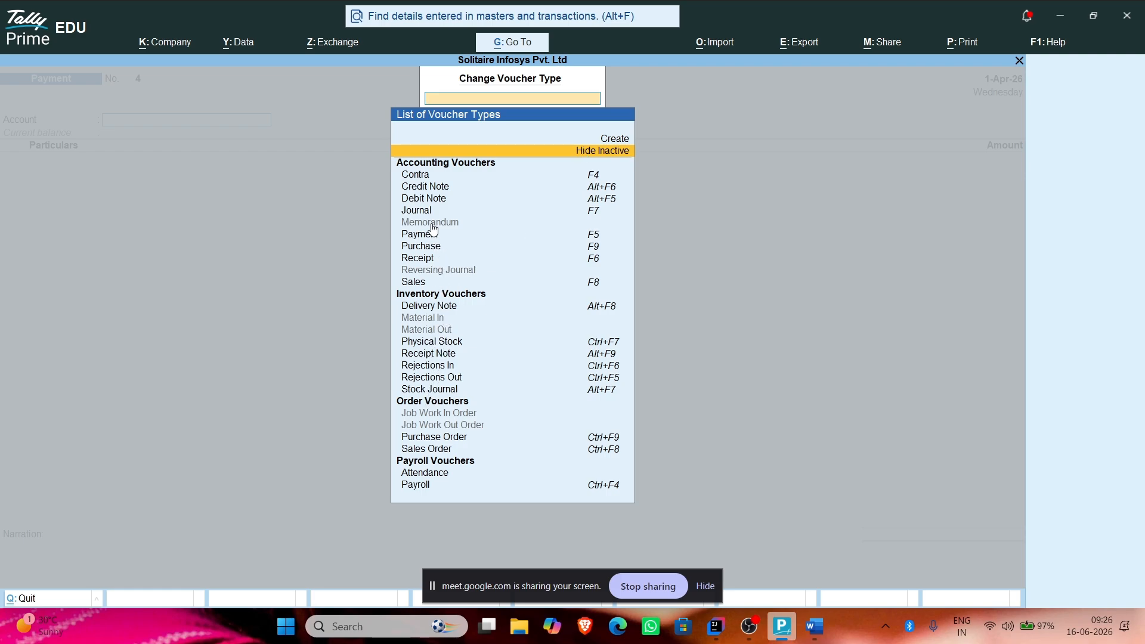
pyautogui.click(419, 474)
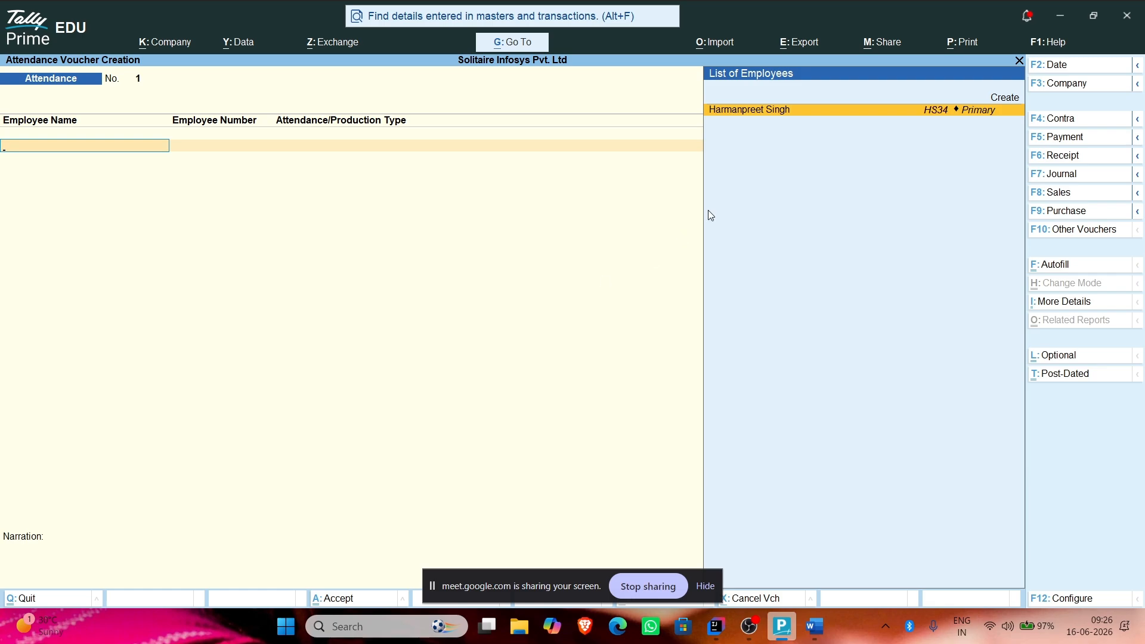
# Step: Record 30 days Present for the employee
pyautogui.click(796, 113)
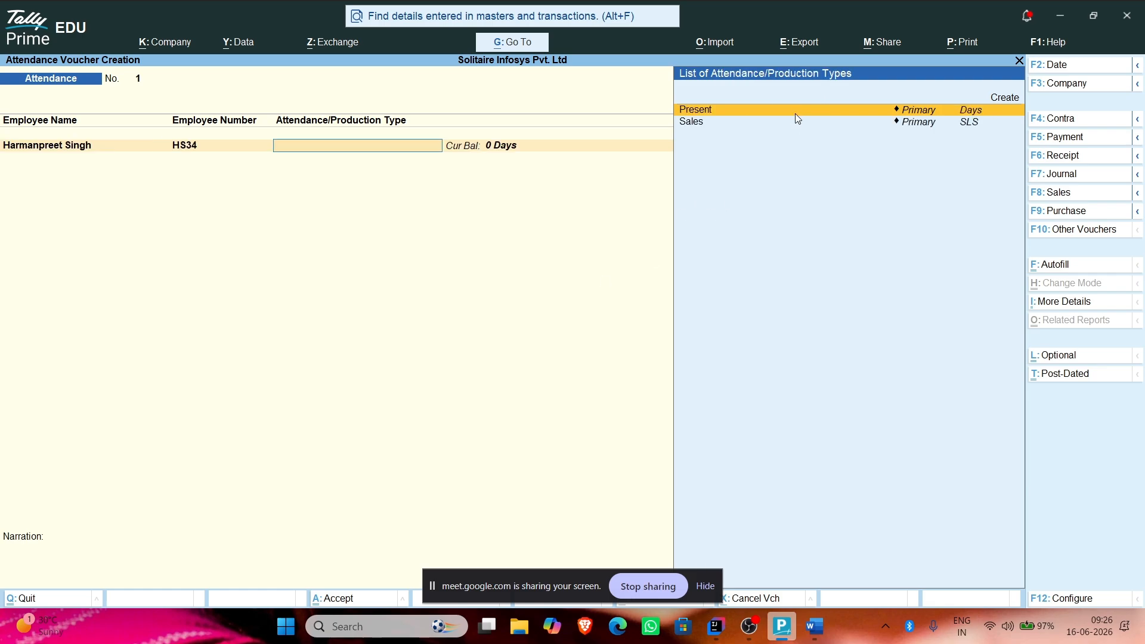
pyautogui.click(729, 113)
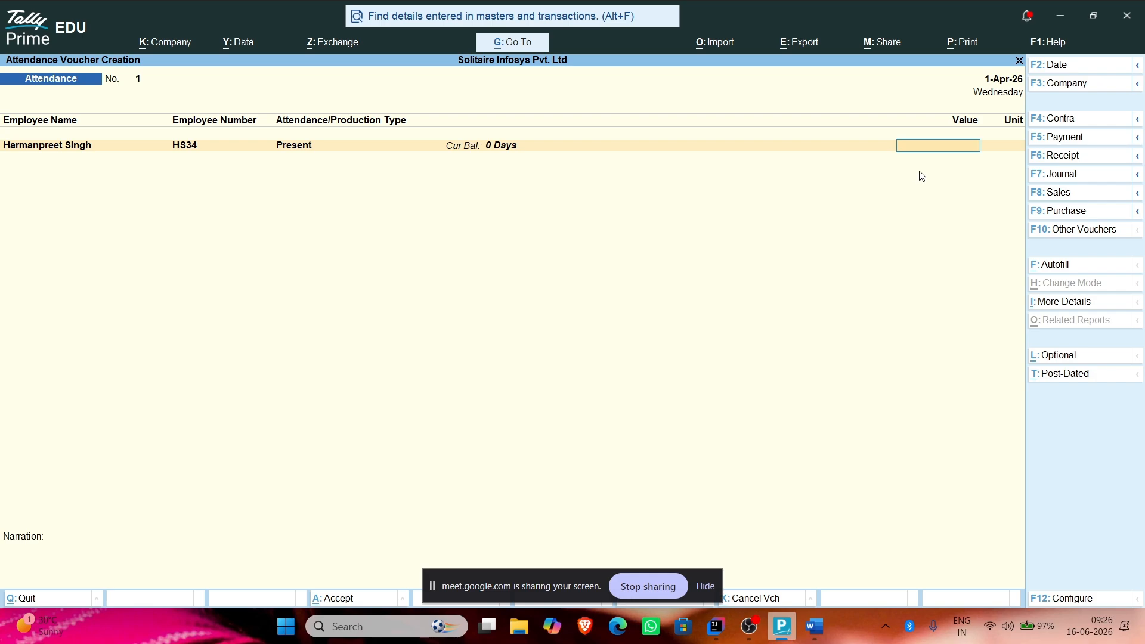
pyautogui.write('30')
pyautogui.press('Return')
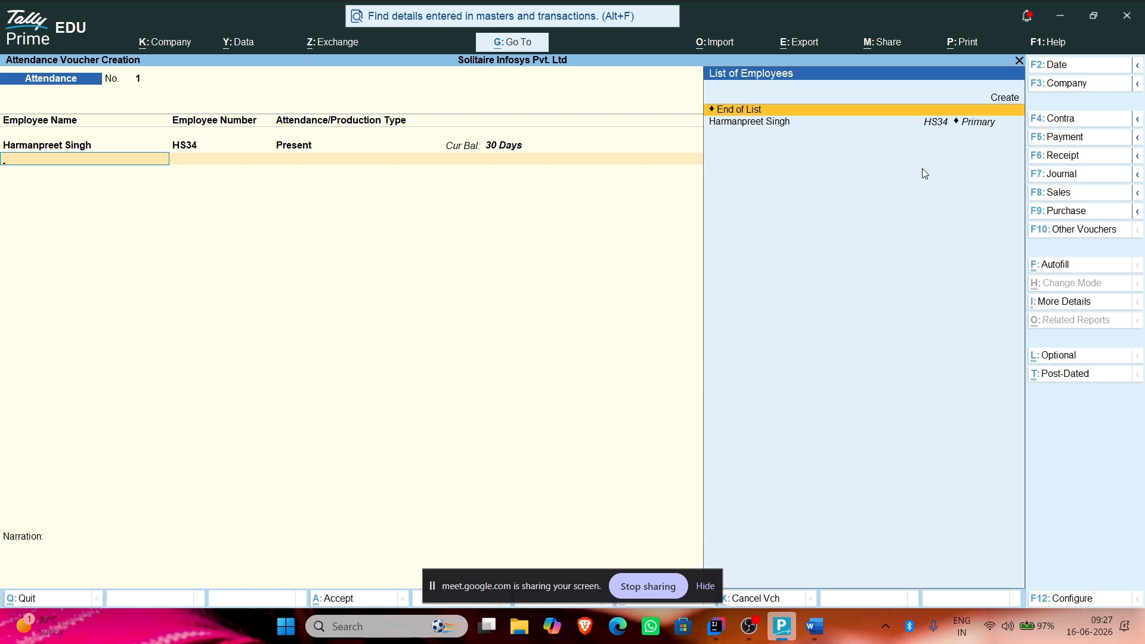
# Step: Add a Sales row of 3 SLS for the employee and begin a third row
pyautogui.press('Down')
pyautogui.press('Return')
pyautogui.press('Down')
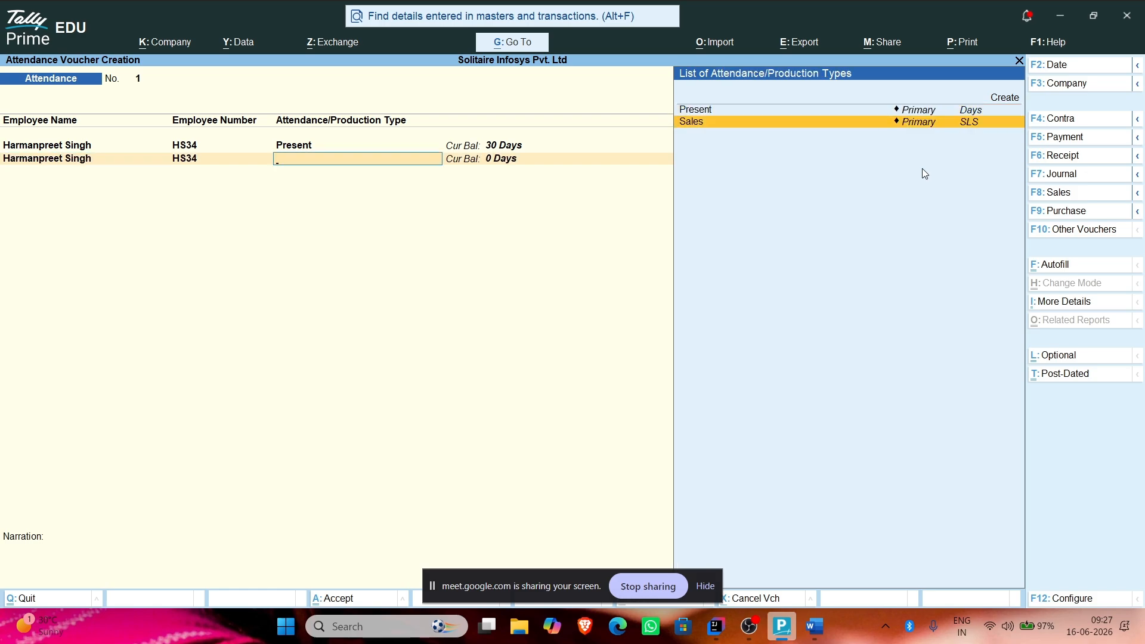
pyautogui.press('Return')
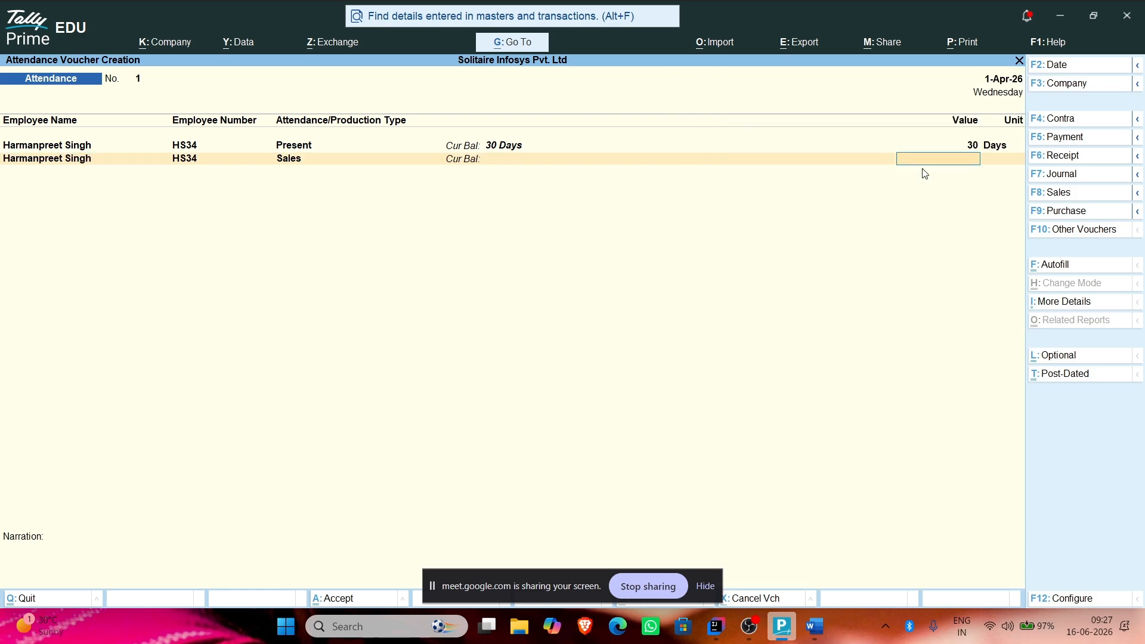
pyautogui.write('3')
pyautogui.press('Return')
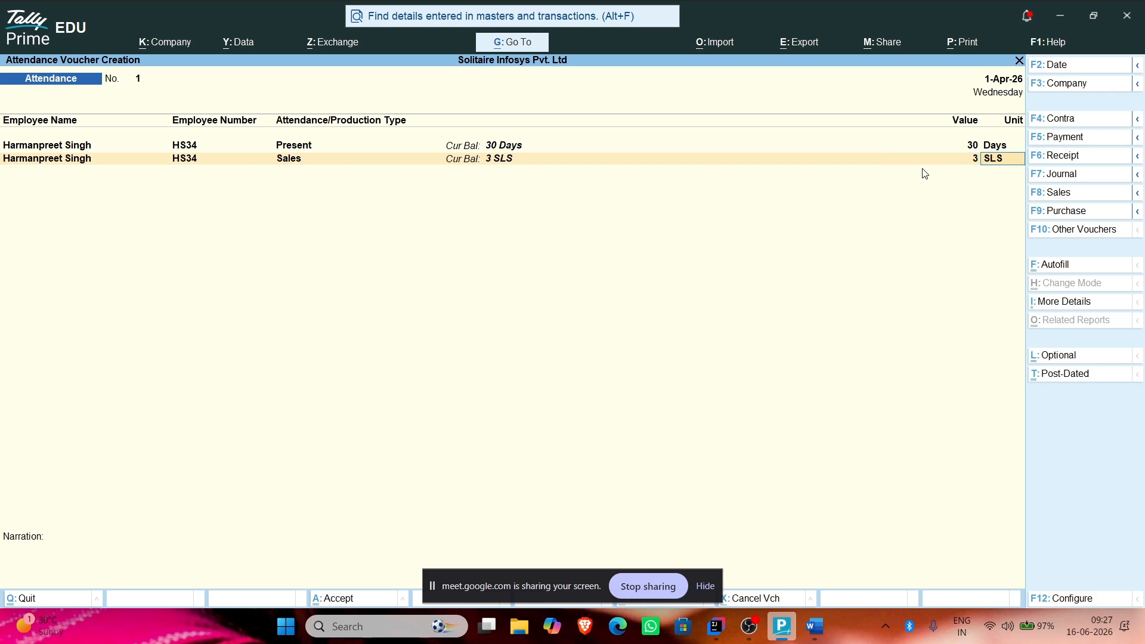
pyautogui.press('Return')
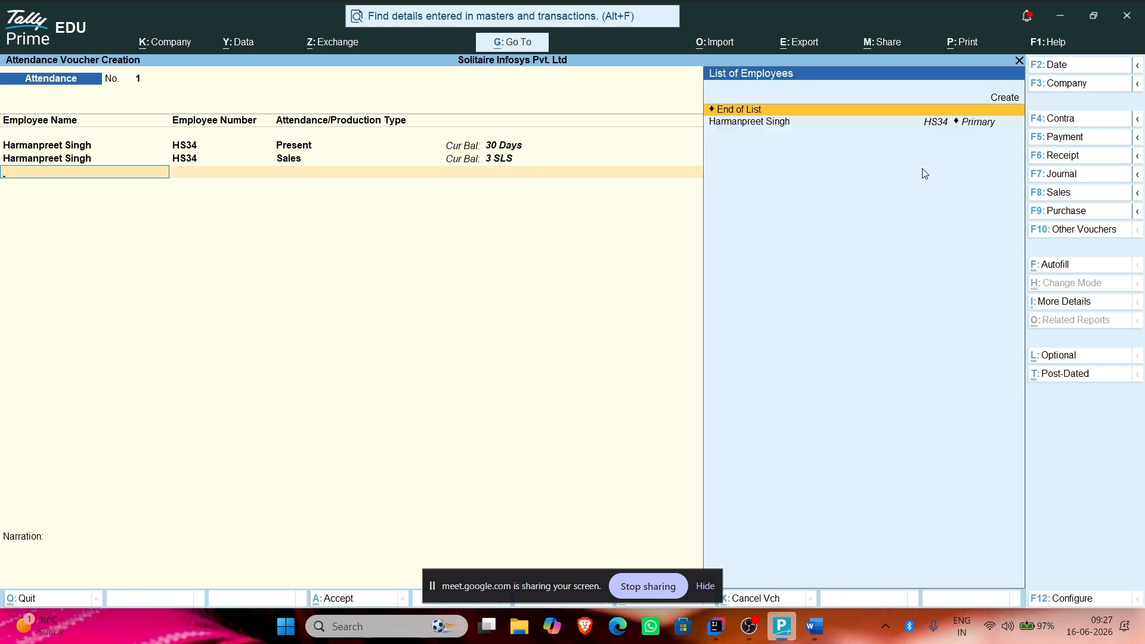
pyautogui.press('Down')
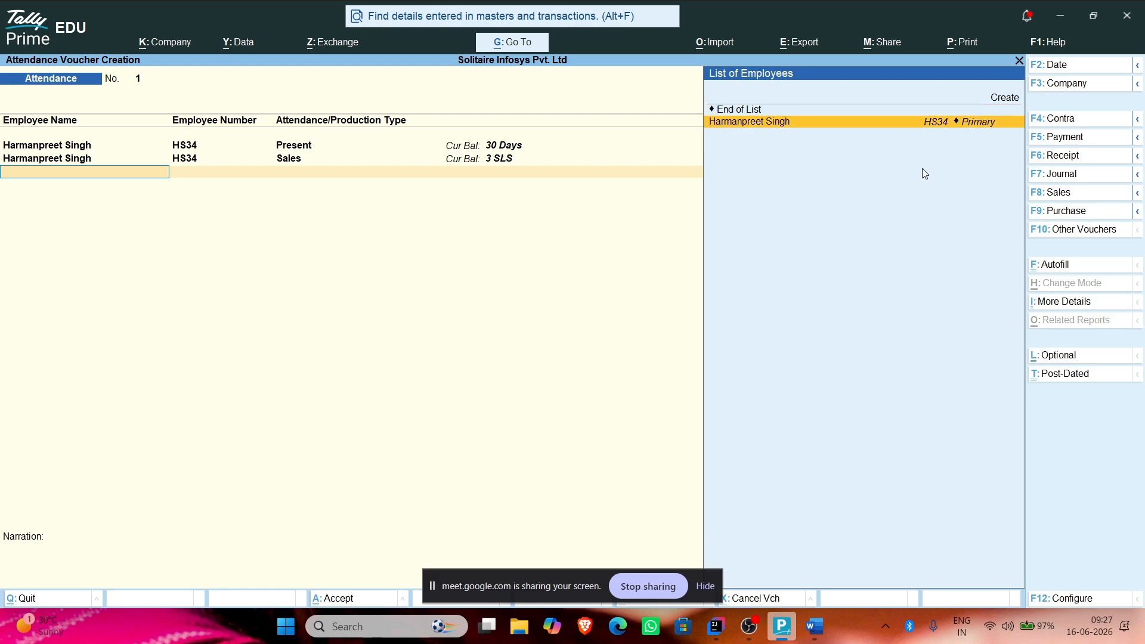
pyautogui.press('Return')
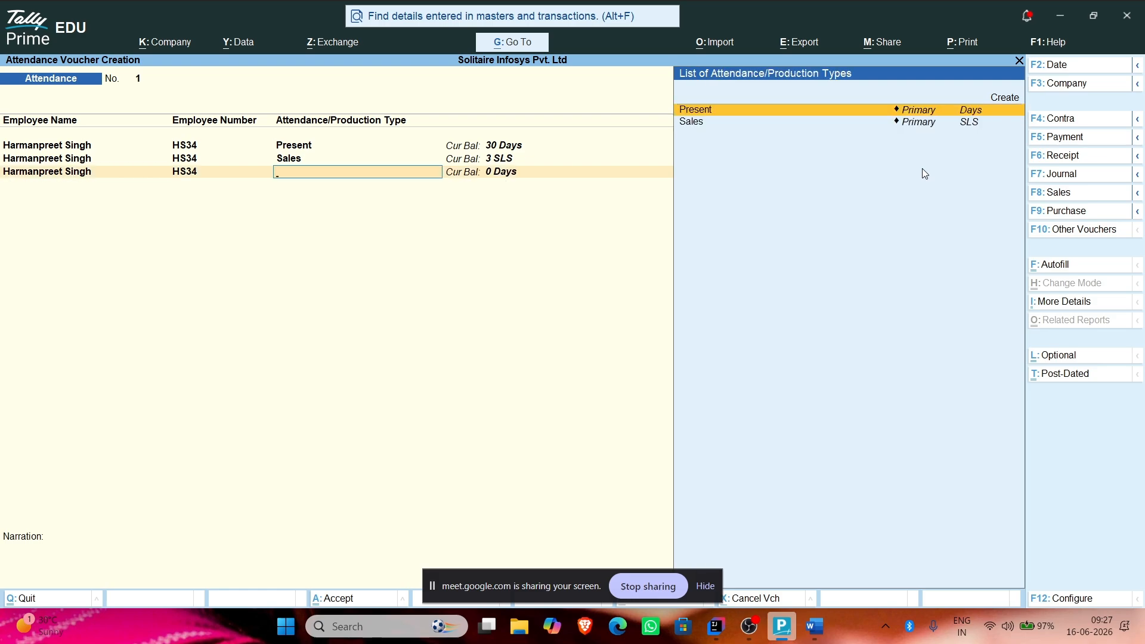
# Step: Create an Absent attendance type under Primary as Leave without Pay
pyautogui.hotkey('alt', 'c')
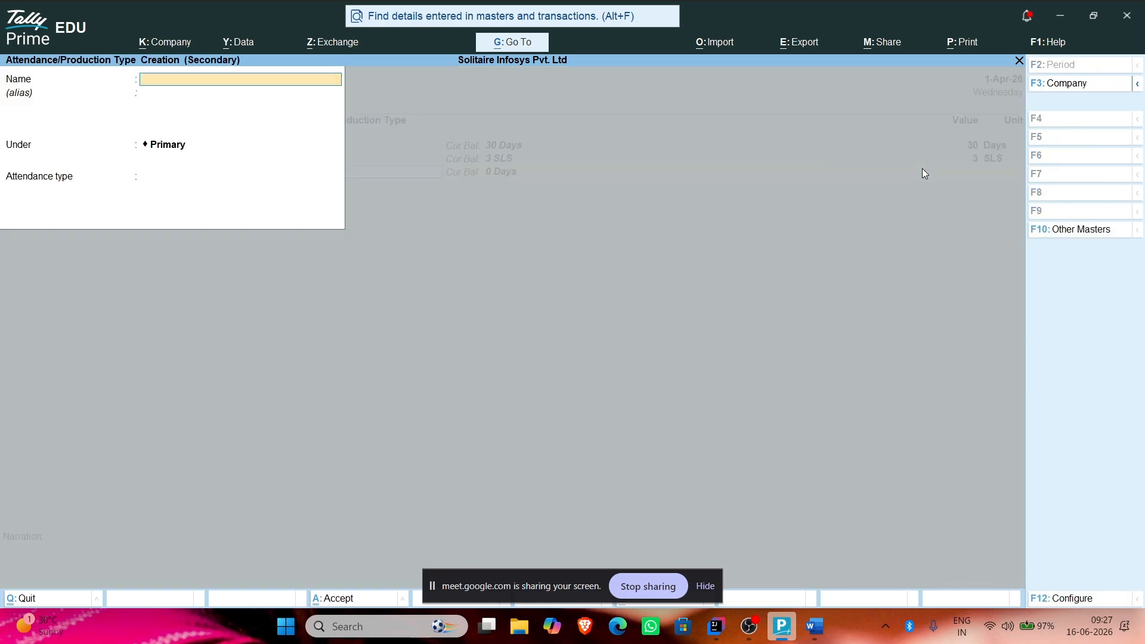
pyautogui.write('Absent')
pyautogui.press('Return')
pyautogui.press('Down')
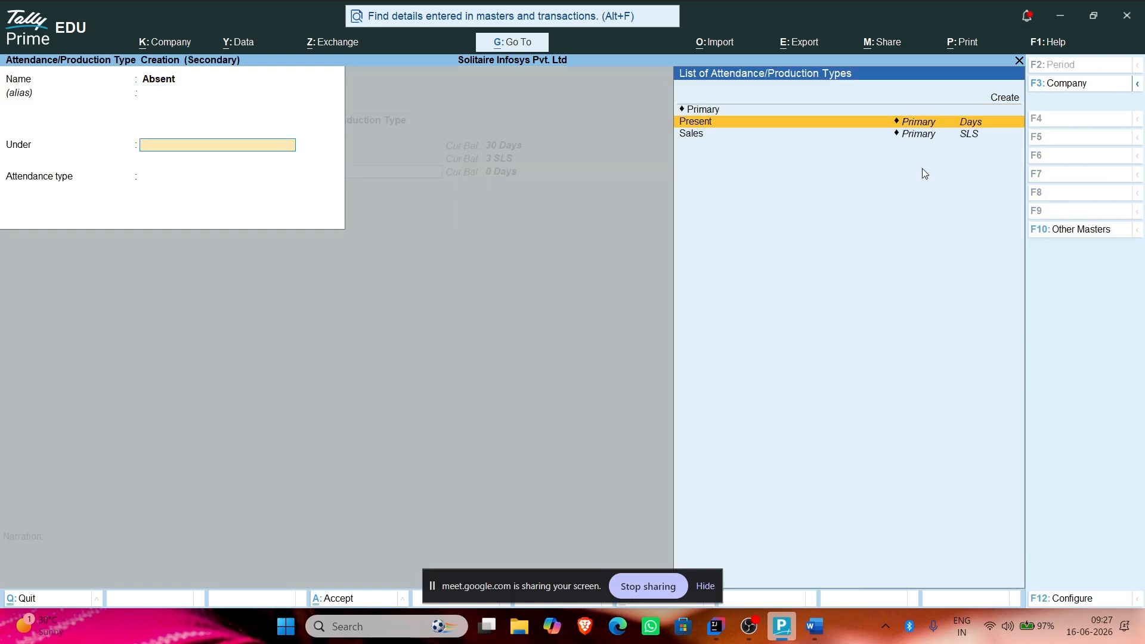
pyautogui.press('Up')
pyautogui.press('Return')
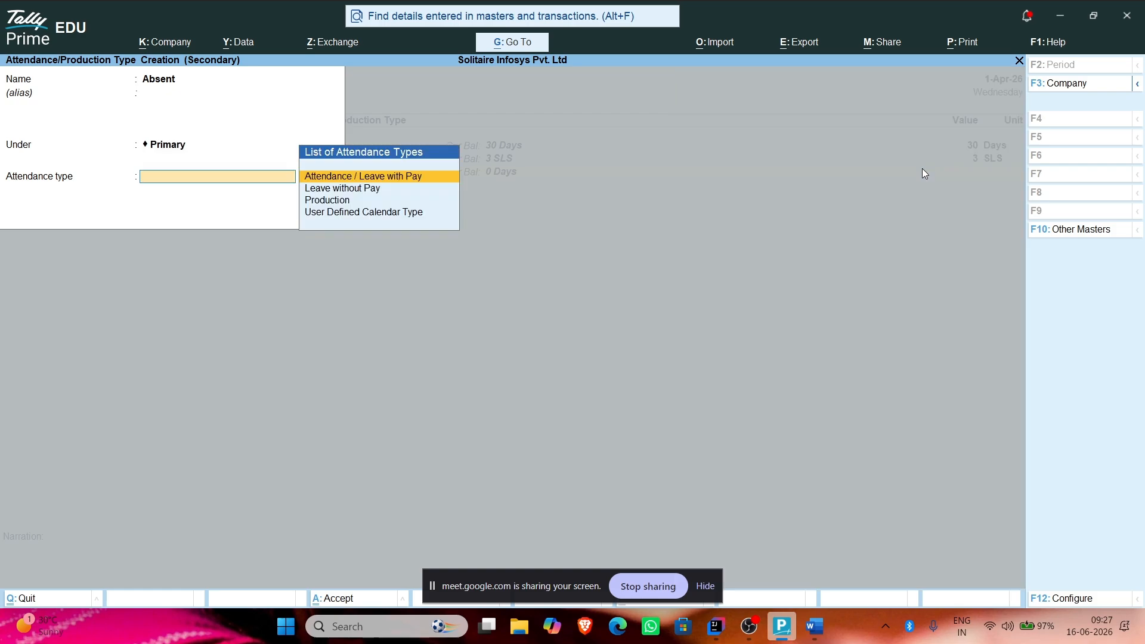
pyautogui.press('Down')
pyautogui.press('Return')
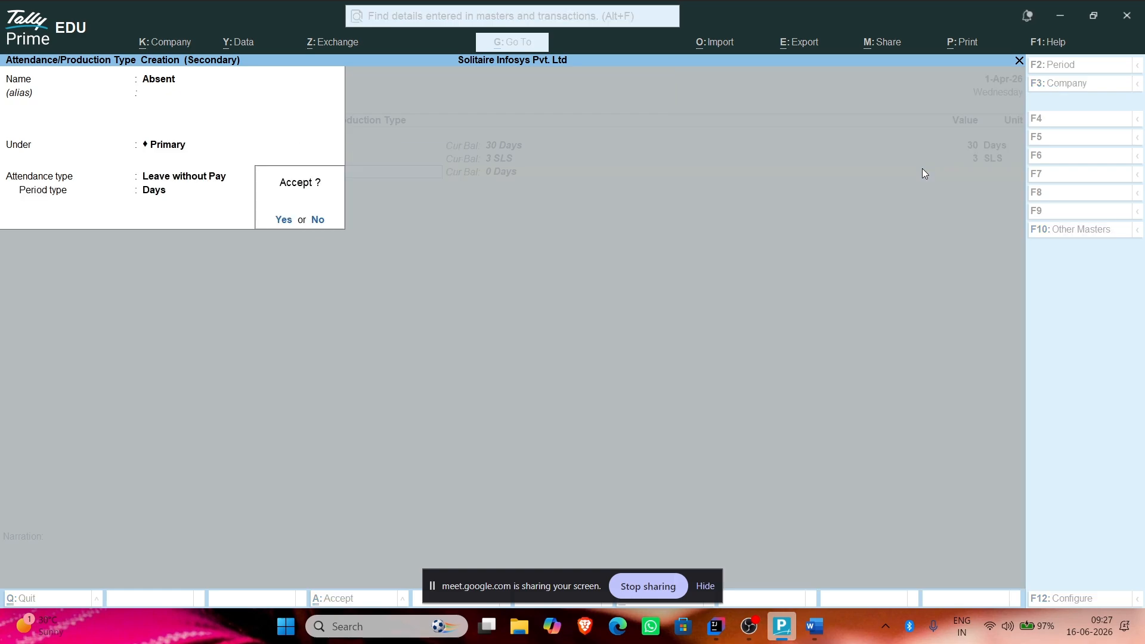
pyautogui.press('Return')
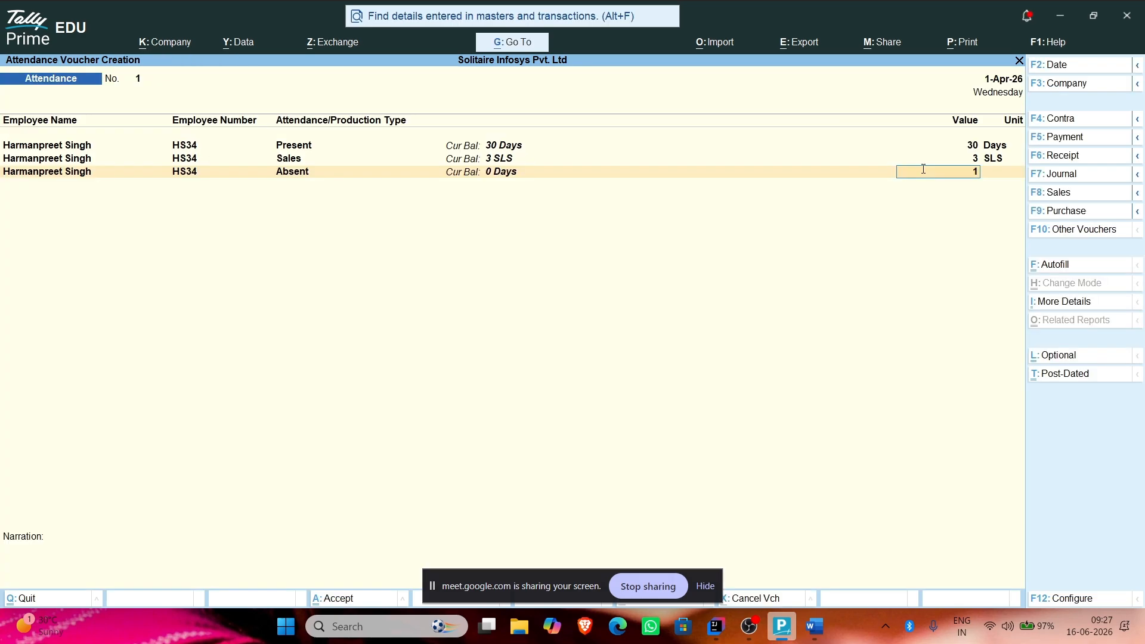
# Step: Enter 1 day Absent and save attendance voucher No. 1
pyautogui.write('1')
pyautogui.press('Return')
pyautogui.press('Return')
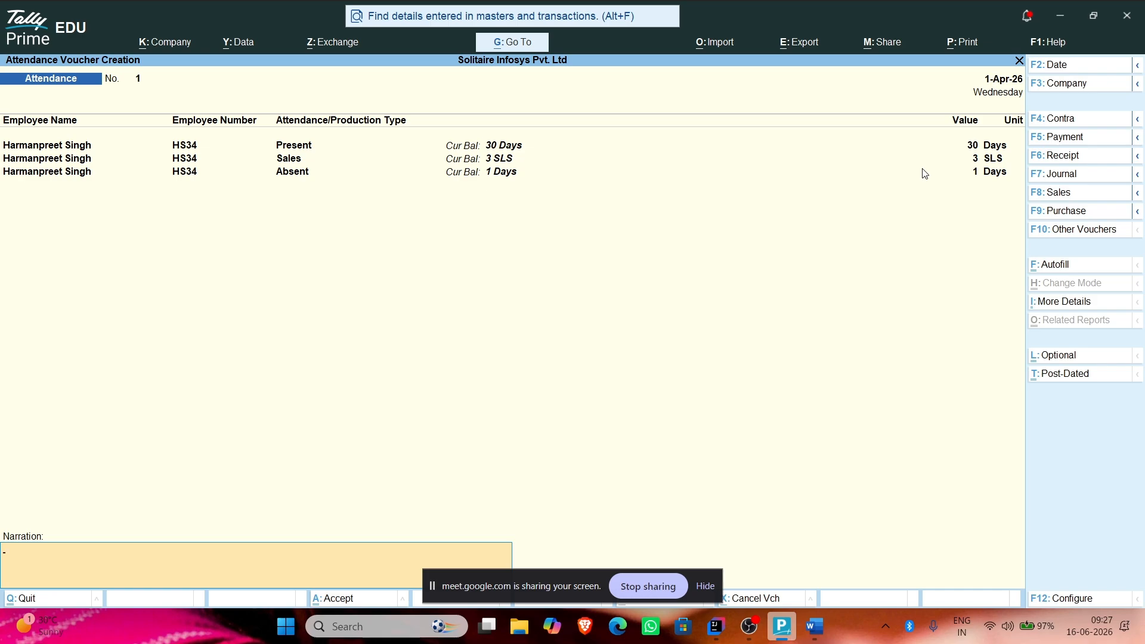
pyautogui.press('Return')
pyautogui.press('Return')
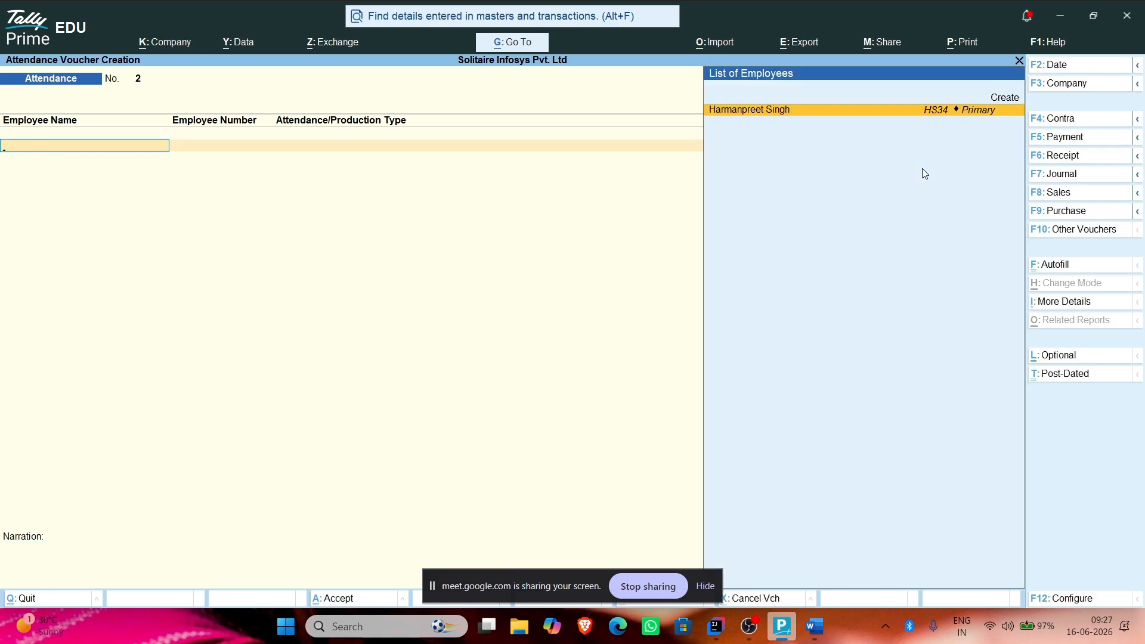
pyautogui.press('pageup')
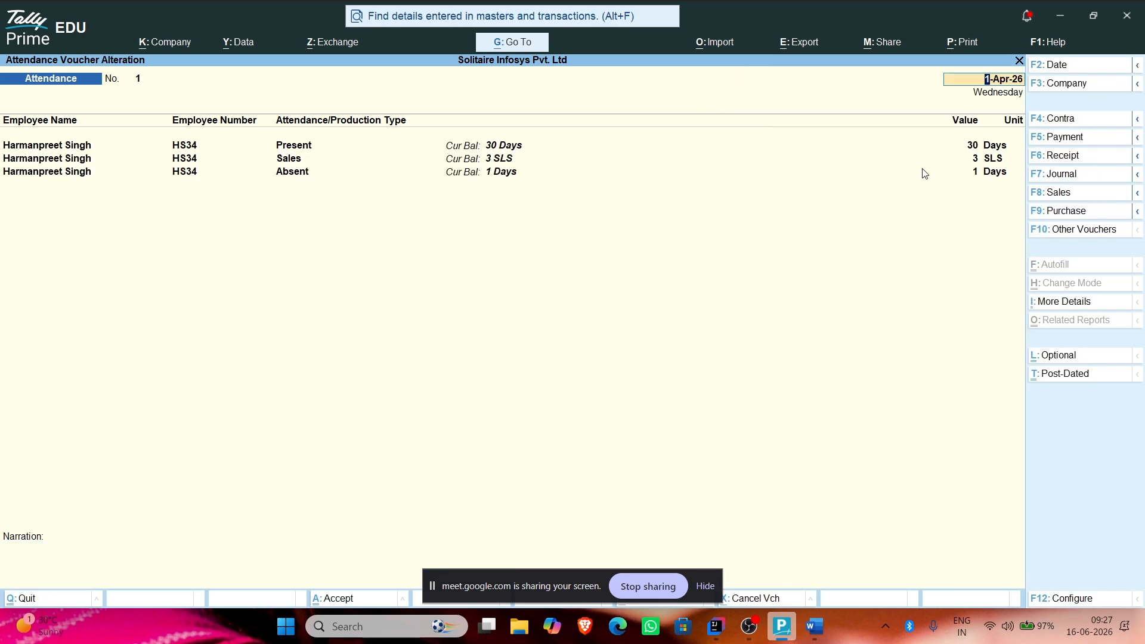
pyautogui.press('pagedown')
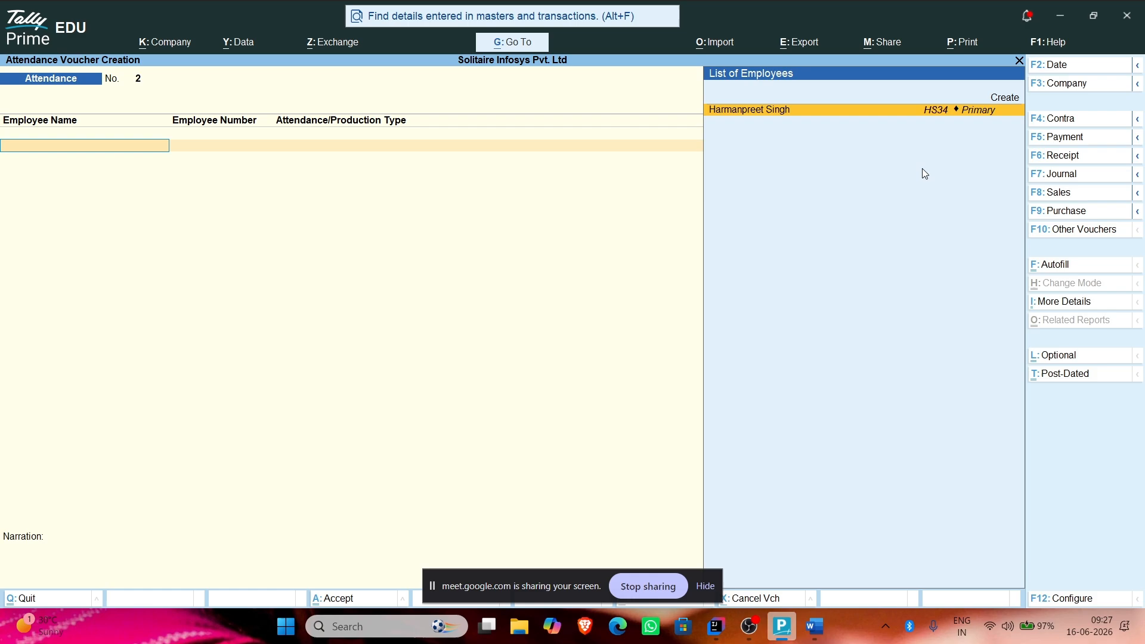
pyautogui.click(1080, 232)
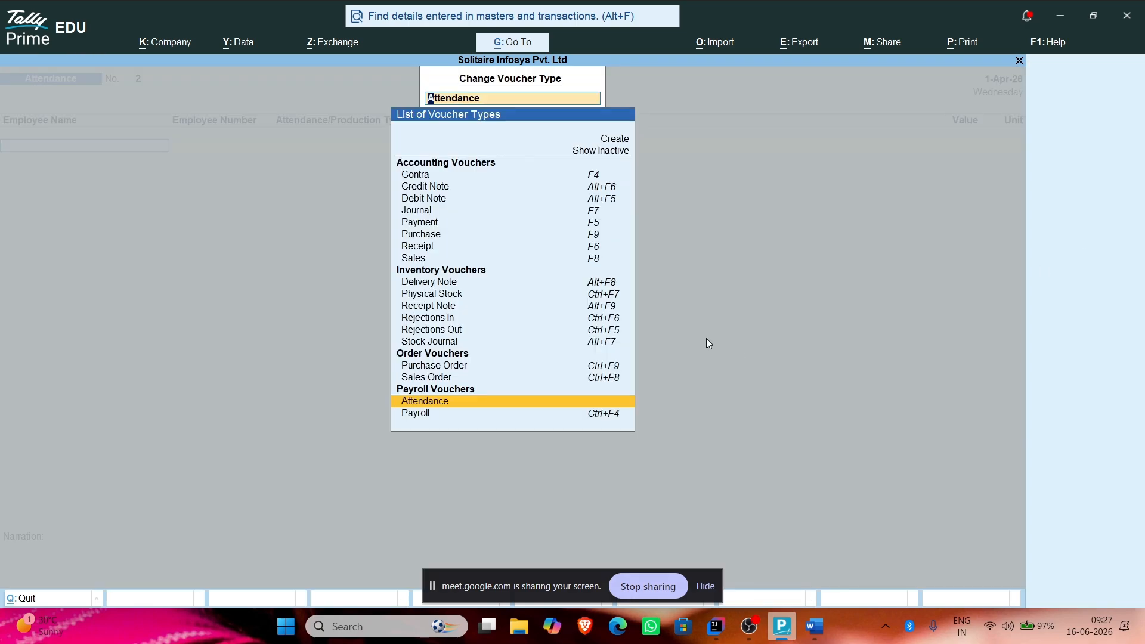
# Step: Start a Payroll voucher paid from Cash, trying Payroll Autofill for Salary without applying it
pyautogui.click(422, 413)
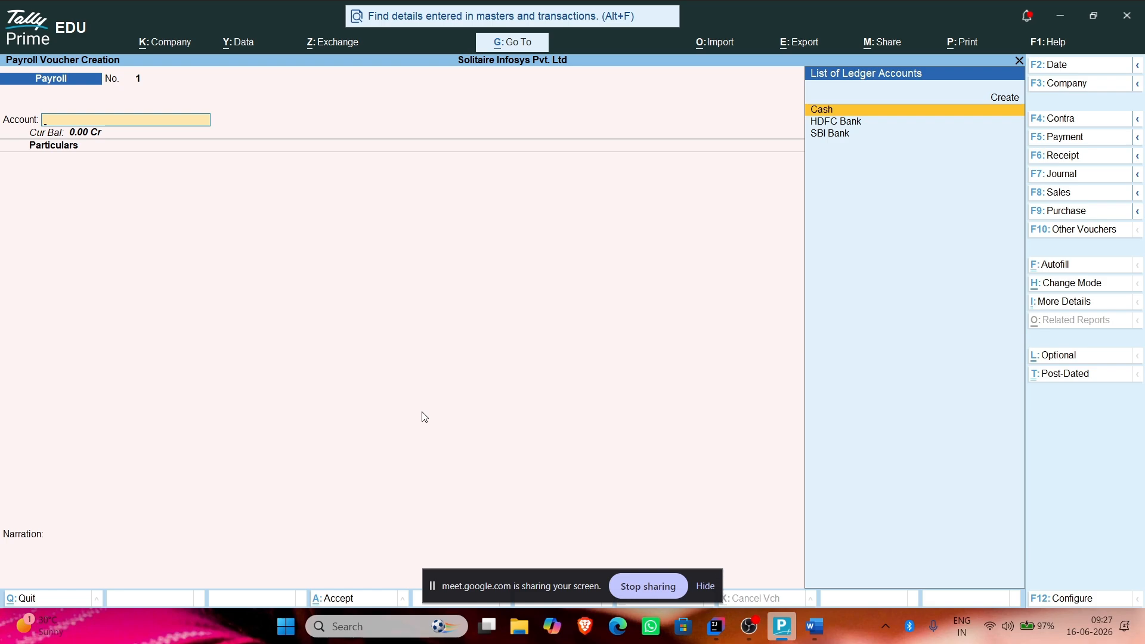
pyautogui.click(851, 110)
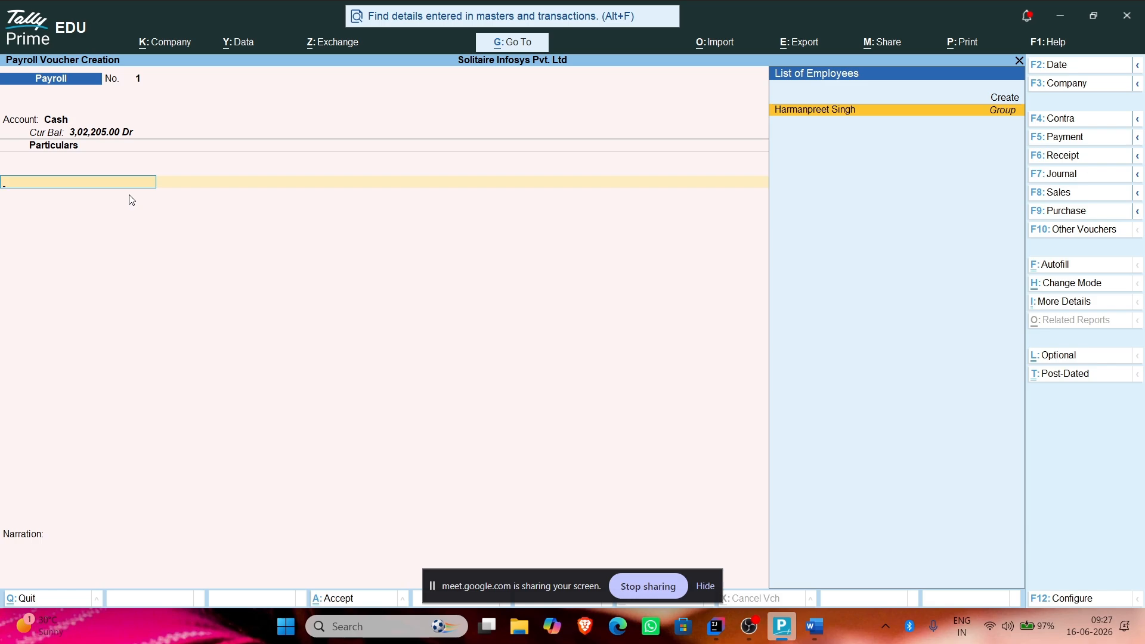
pyautogui.click(1082, 266)
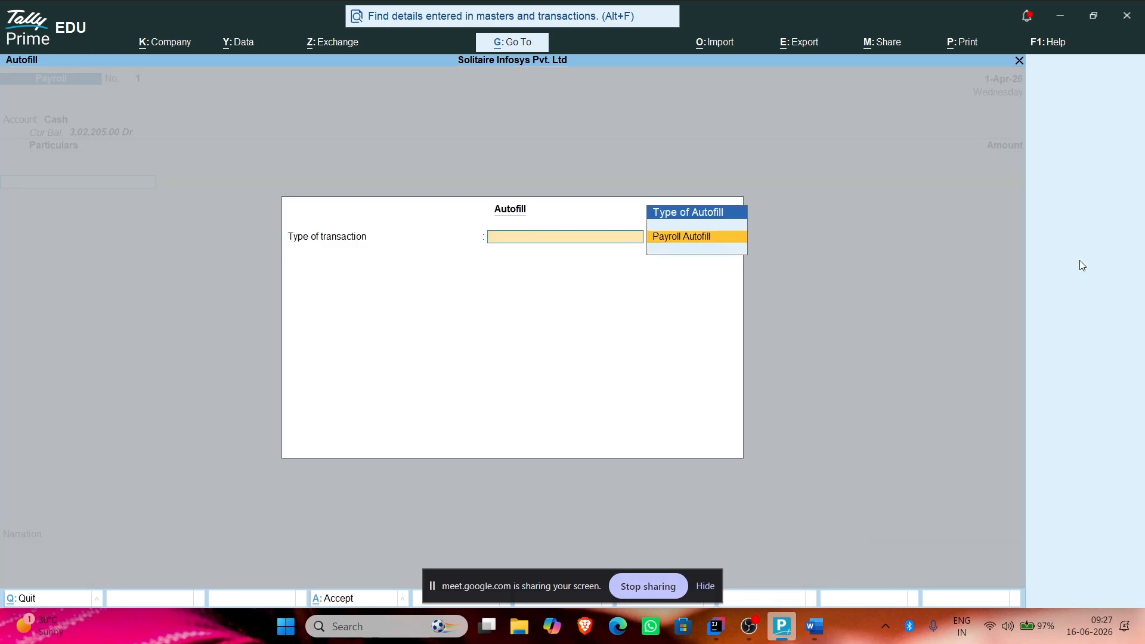
pyautogui.click(677, 236)
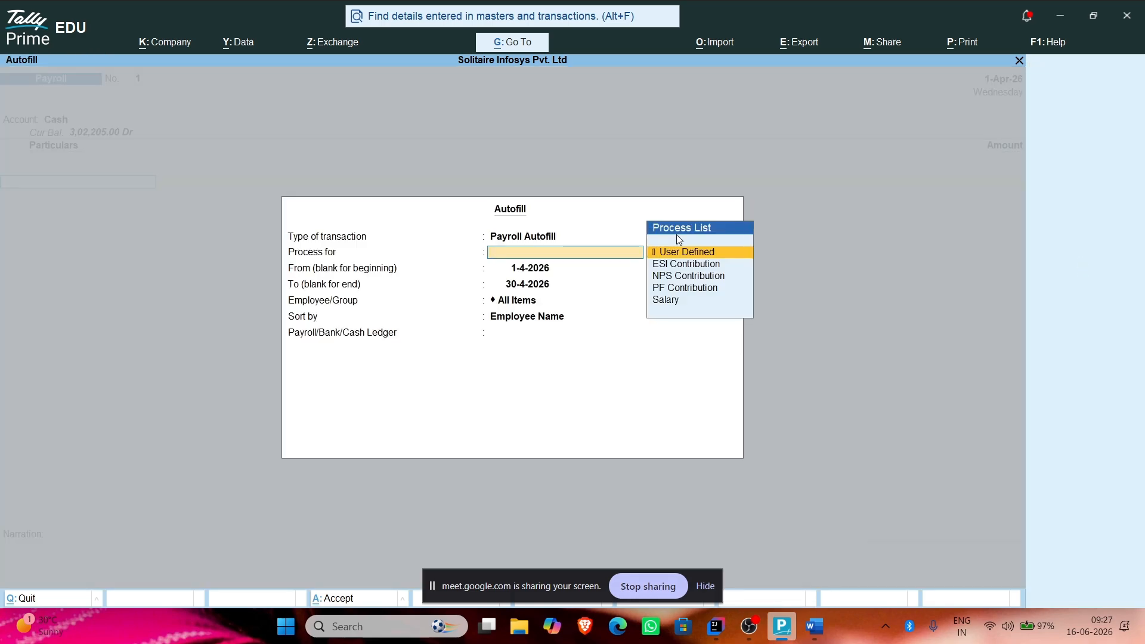
pyautogui.click(661, 300)
pyautogui.press('Return')
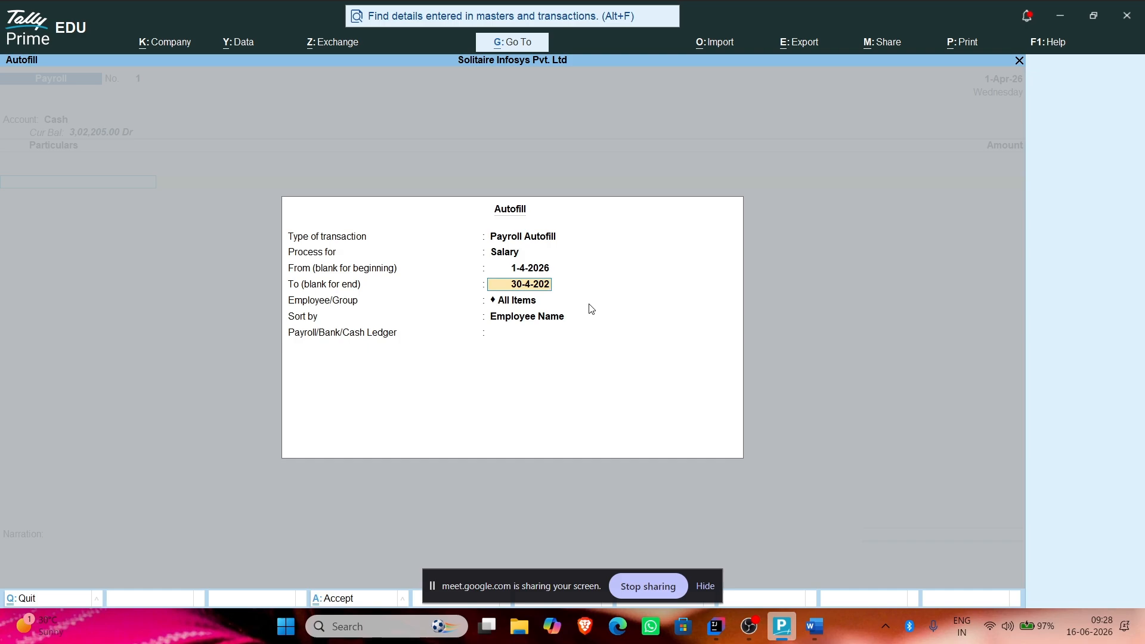
pyautogui.press('BackSpace')
pyautogui.press('Escape')
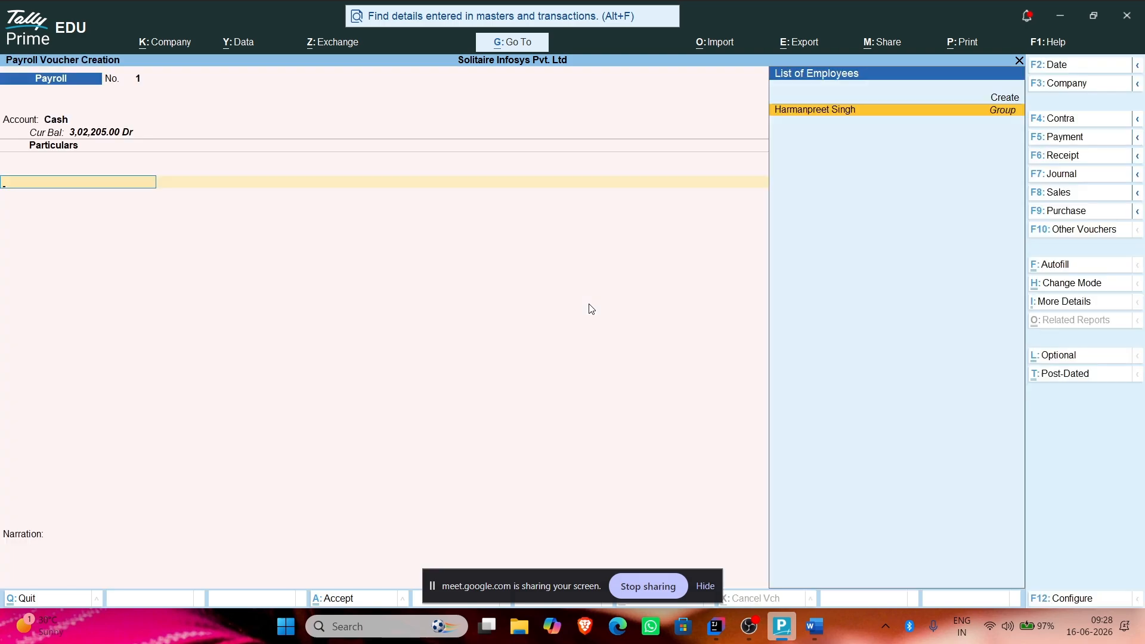
# Step: Clear Cash and abandon the unsaved payroll voucher
pyautogui.press('BackSpace')
pyautogui.press('BackSpace')
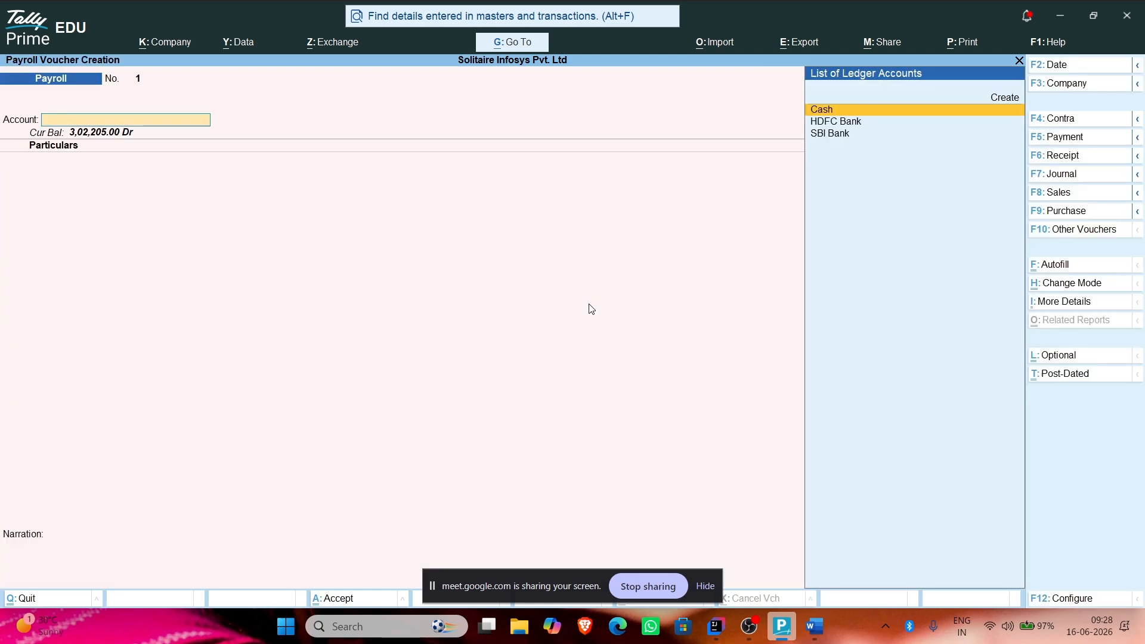
pyautogui.press('Escape')
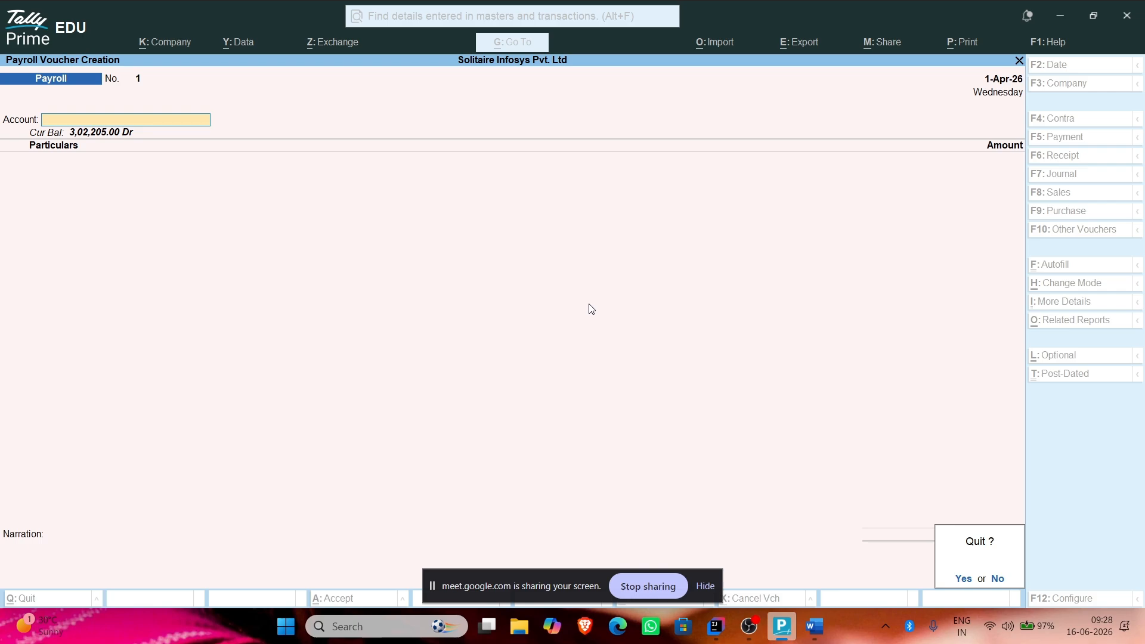
pyautogui.press('Return')
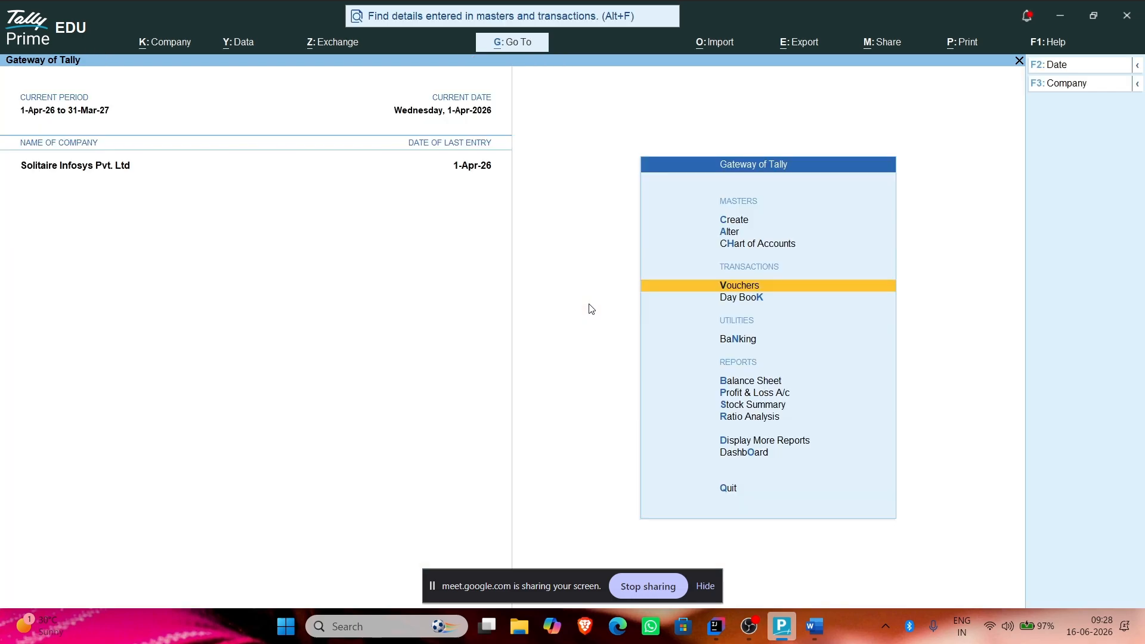
# Step: Reopen attendance voucher No. 1 and change its date to 1-05-2026
pyautogui.press('Return')
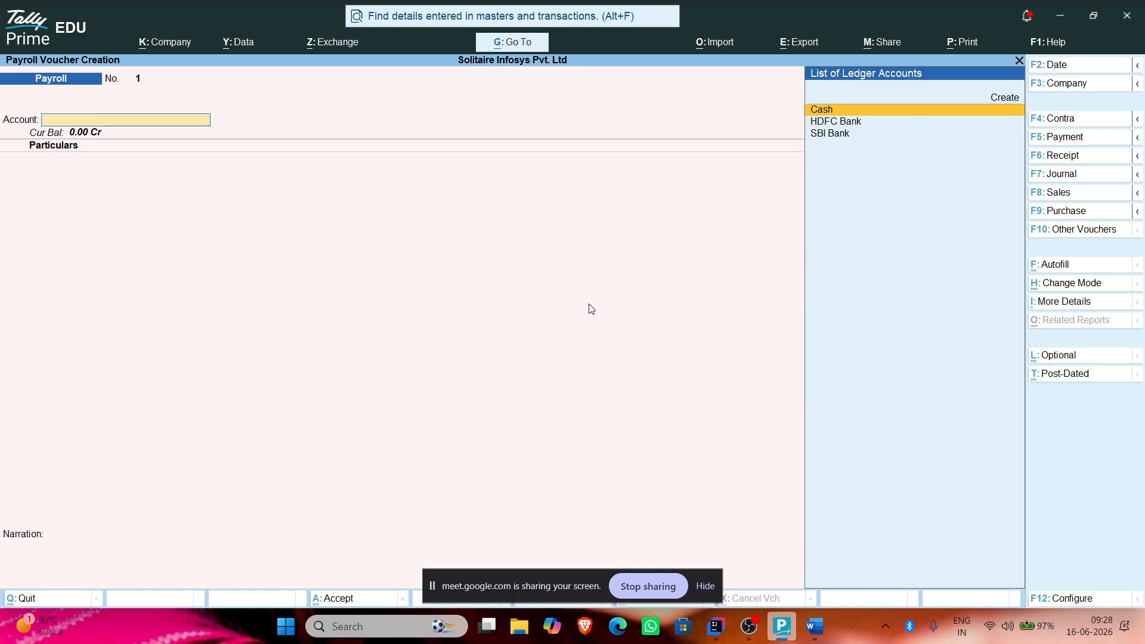
pyautogui.press('pageup')
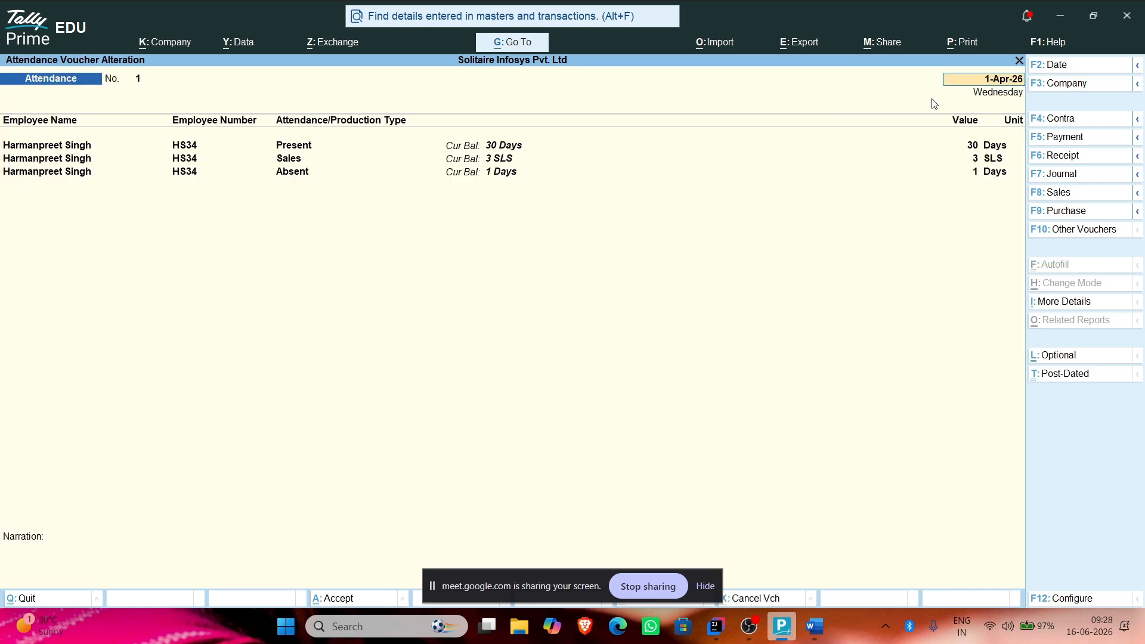
pyautogui.click(1110, 65)
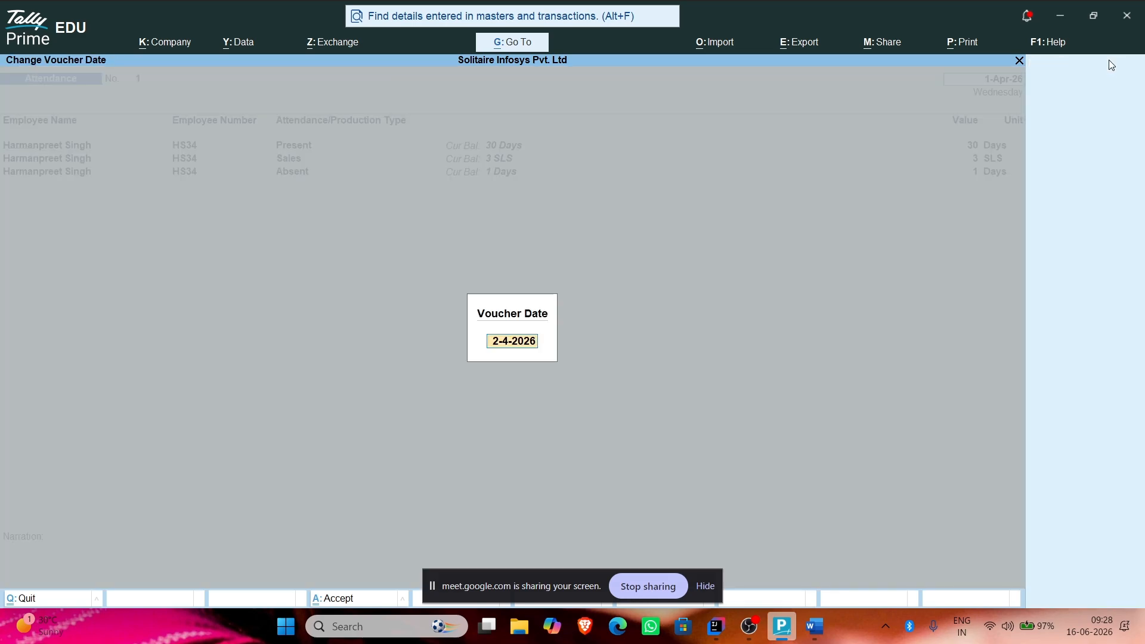
pyautogui.write('105')
pyautogui.press('BackSpace')
pyautogui.press('BackSpace')
pyautogui.write('-05-2025')
pyautogui.press('BackSpace')
pyautogui.write('6')
pyautogui.press('Return')
# Step: Accept the attendance rows to save the voucher, then dismiss the Autofill options
pyautogui.press('Return')
pyautogui.press('Return')
pyautogui.press('Return')
pyautogui.press('Return')
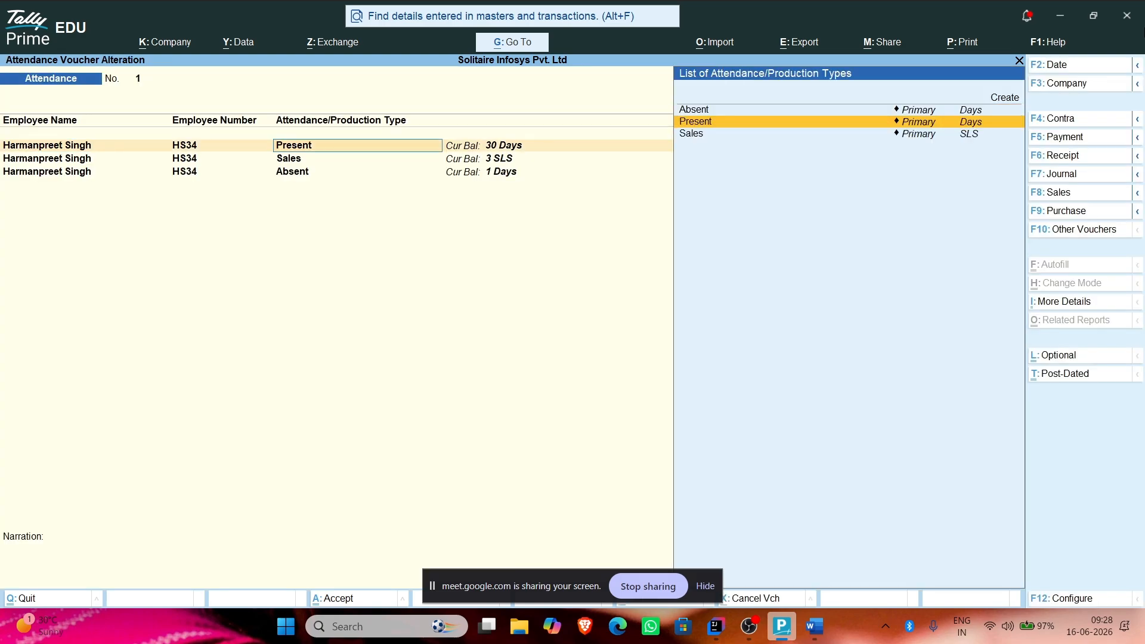
pyautogui.press('Return')
pyautogui.press('Return')
pyautogui.press('Return')
pyautogui.press('Return')
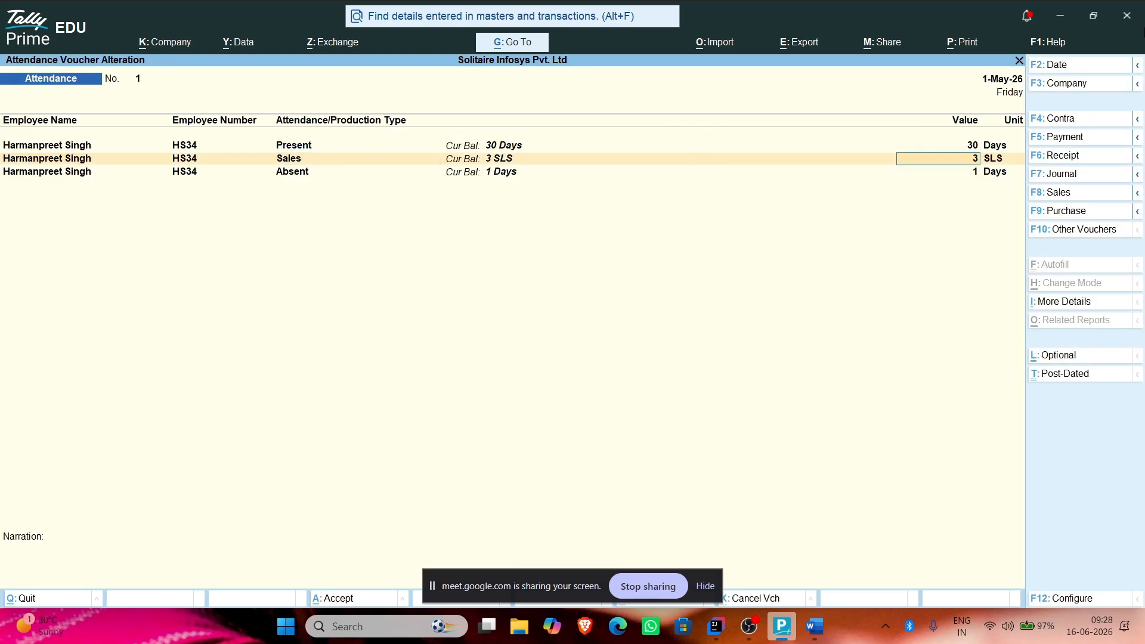
pyautogui.press('Return')
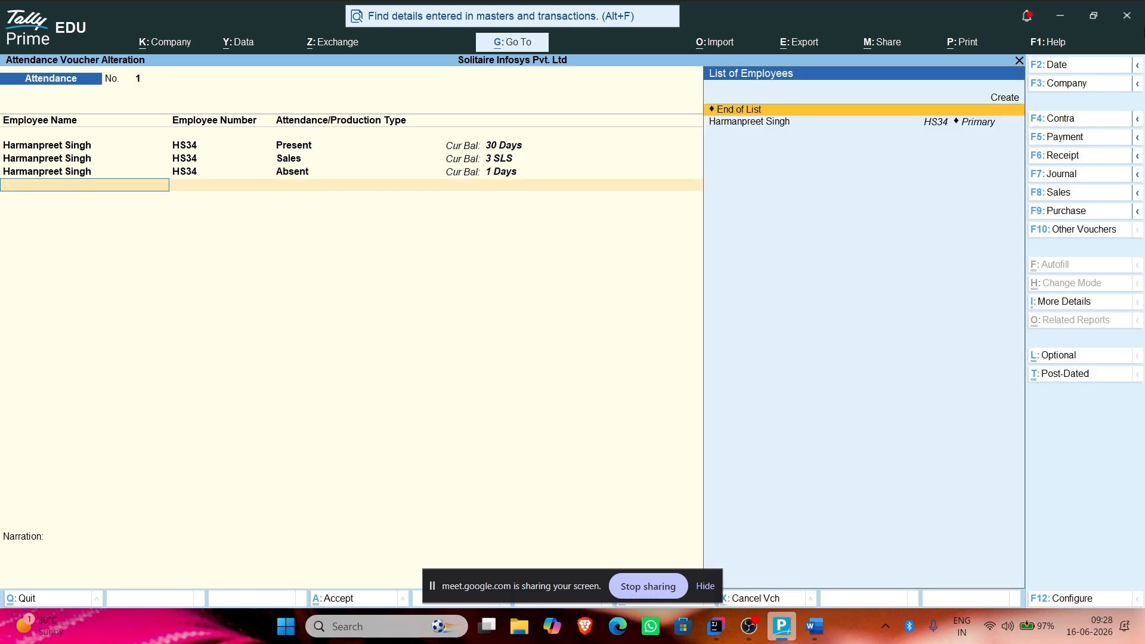
pyautogui.press('Return')
pyautogui.press('Return')
pyautogui.press('Return')
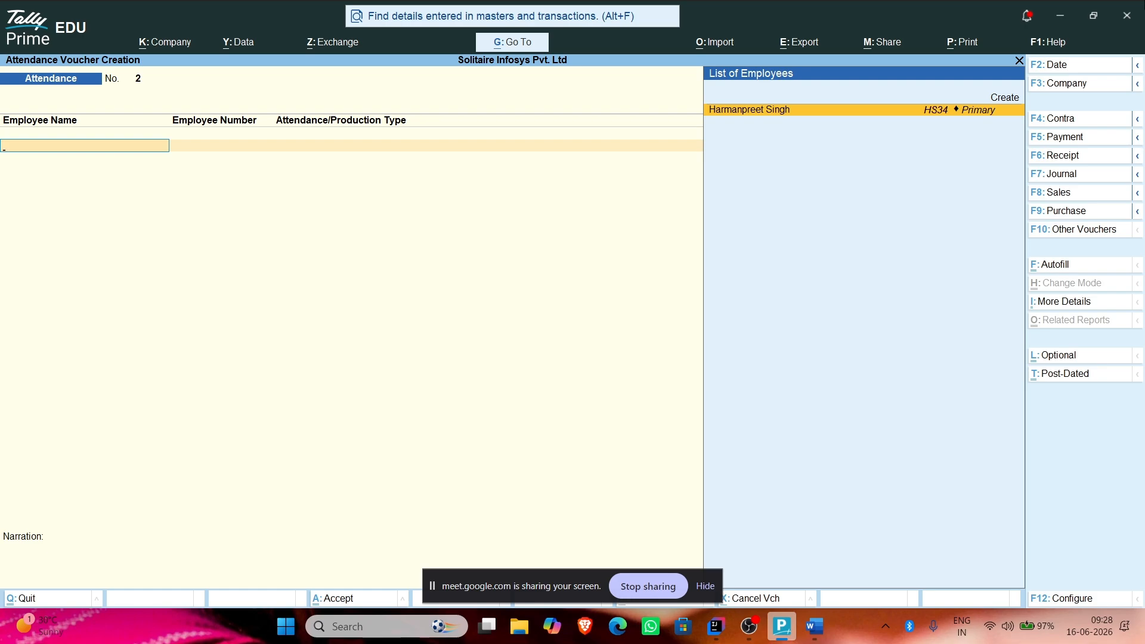
pyautogui.click(1060, 268)
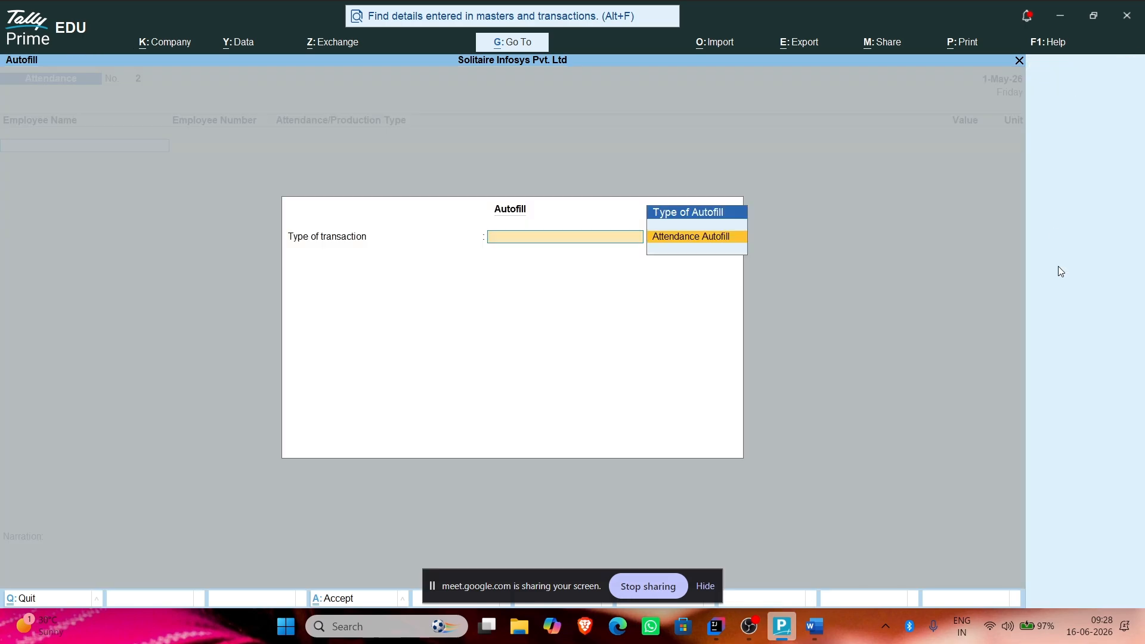
pyautogui.press('Escape')
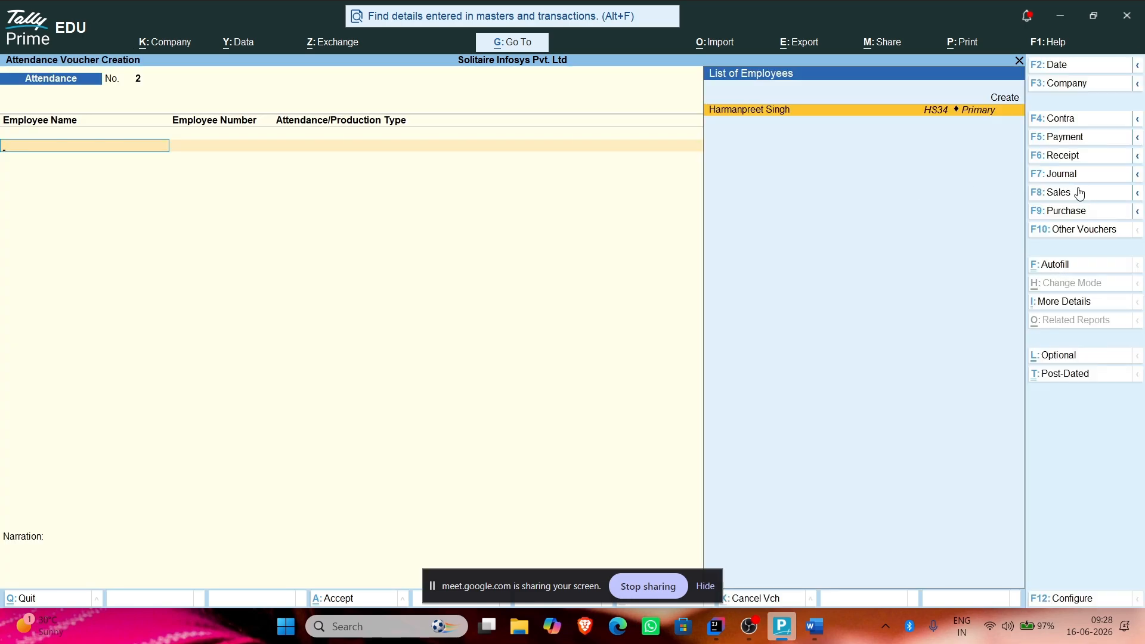
# Step: Switch to a Payroll voucher with Cash as account and the employee in particulars
pyautogui.click(1086, 232)
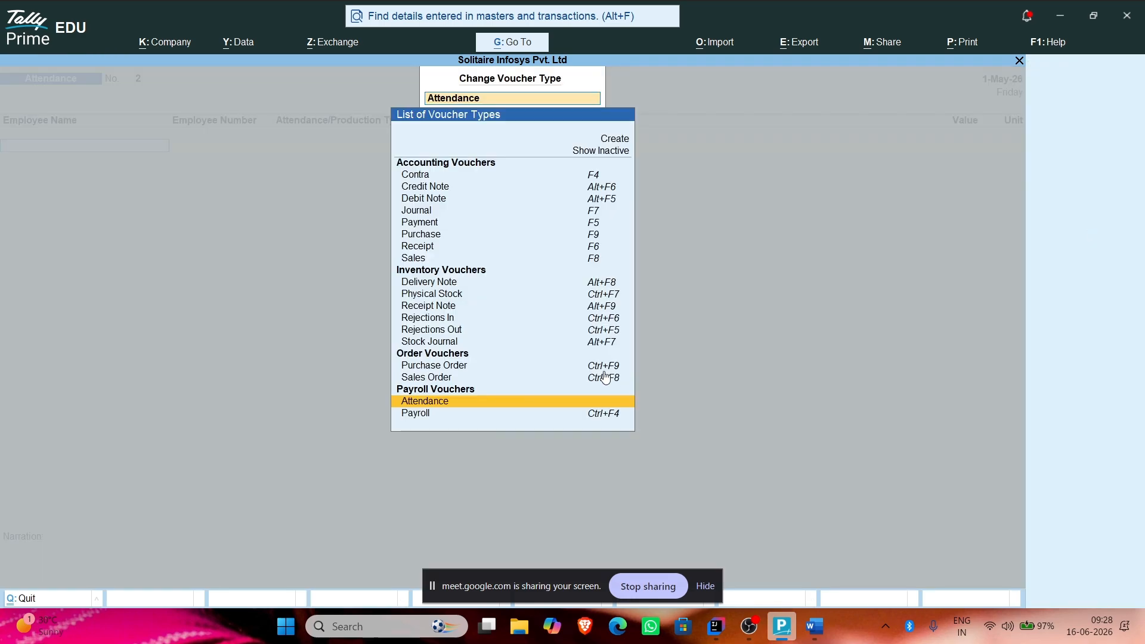
pyautogui.click(411, 417)
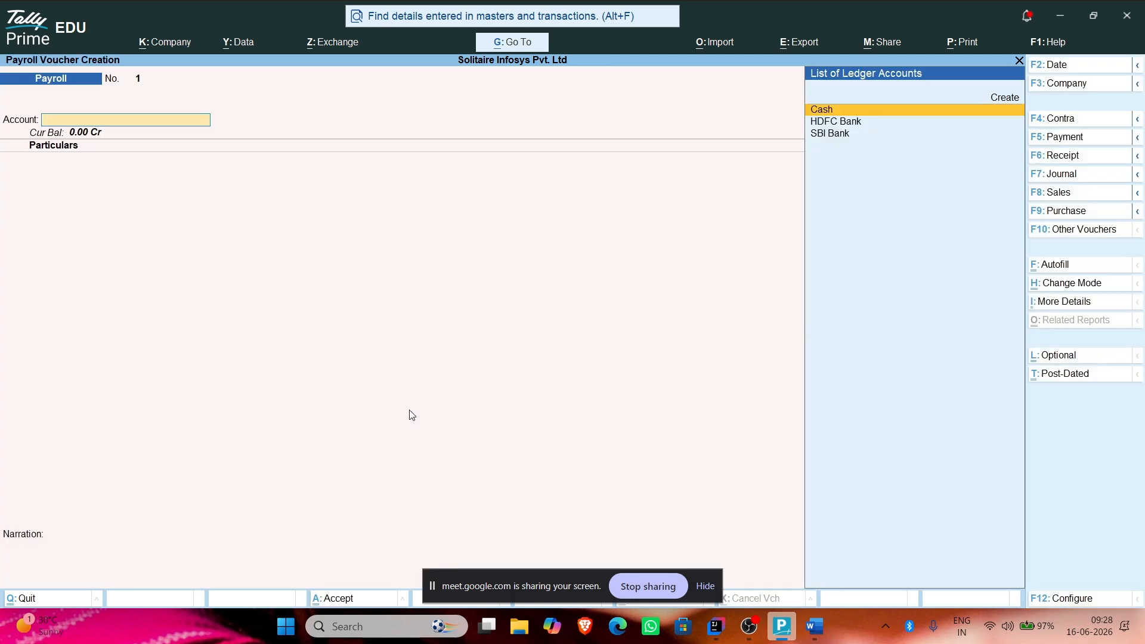
pyautogui.click(854, 113)
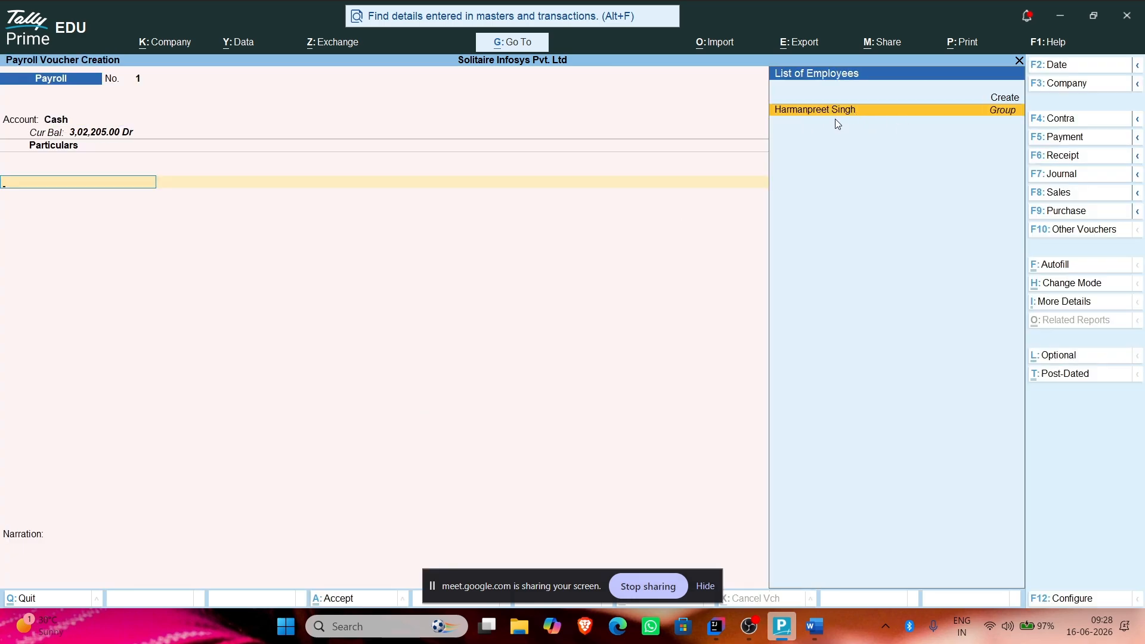
pyautogui.click(842, 110)
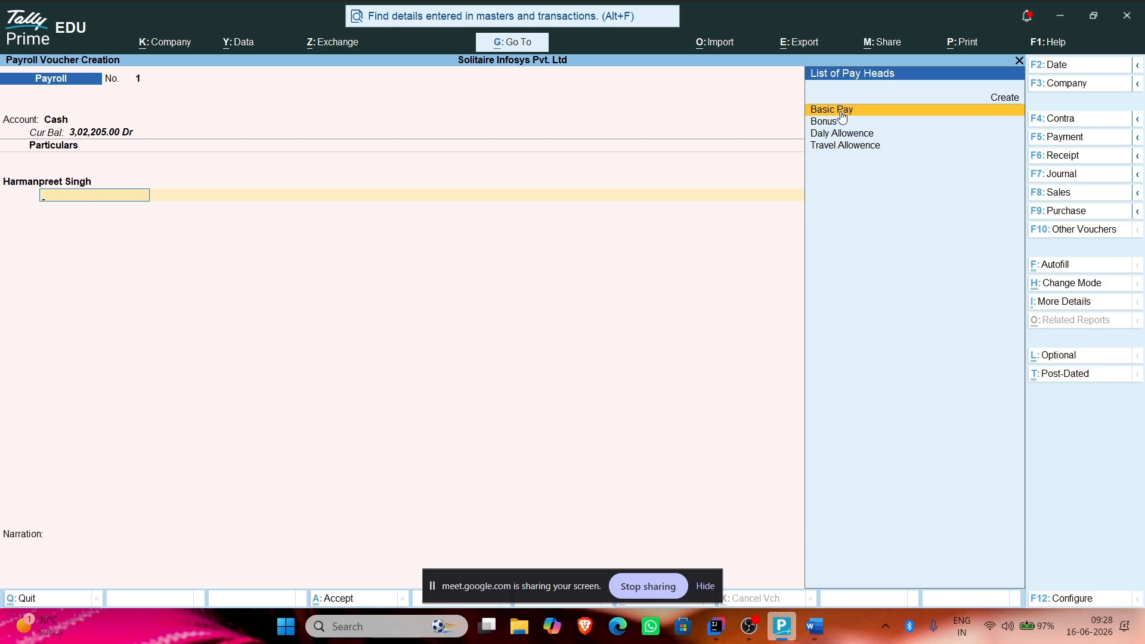
pyautogui.press('BackSpace')
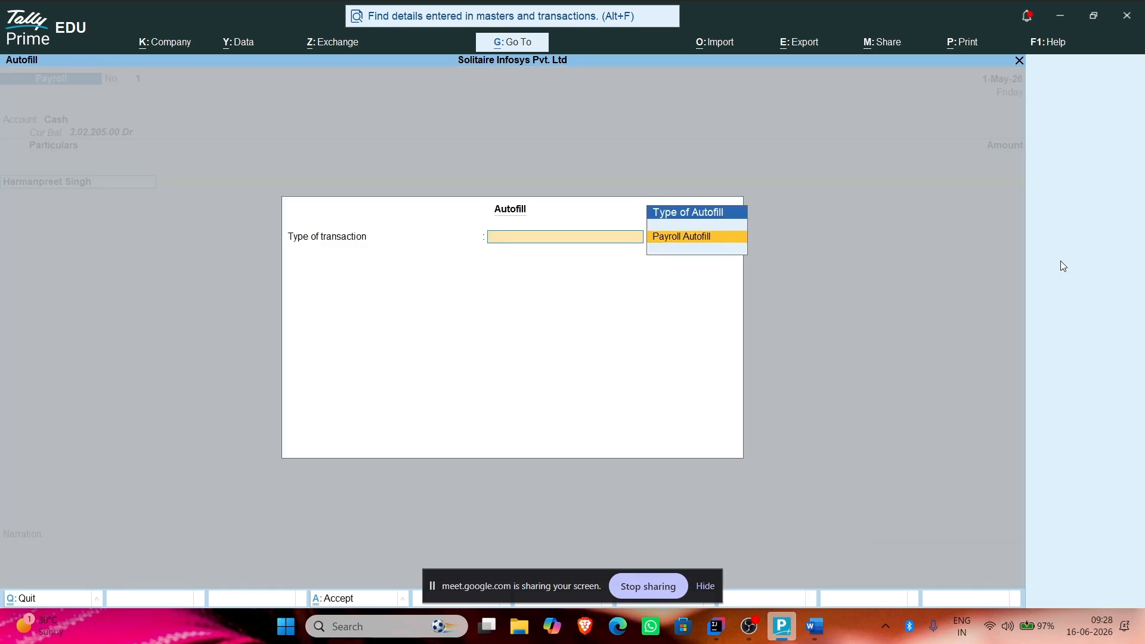
pyautogui.click(1057, 265)
# Step: Autofill Salary for 1-5-2026 to 31-5-2026 for the single employee, sorted by name, ledger Cash
pyautogui.click(674, 239)
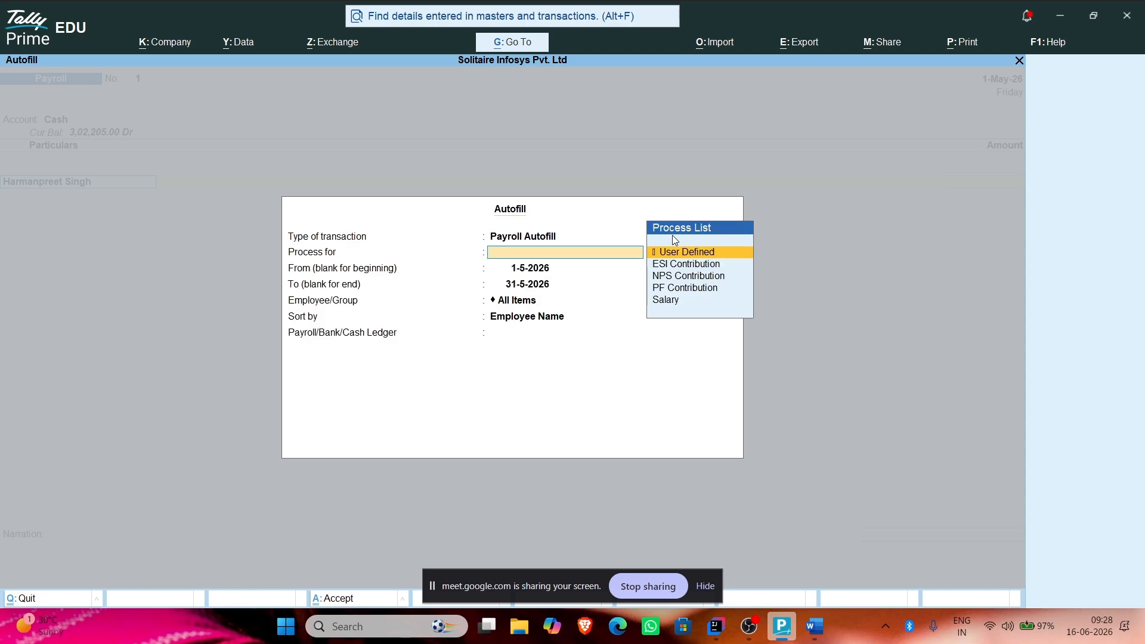
pyautogui.click(672, 300)
pyautogui.press('Return')
pyautogui.press('Return')
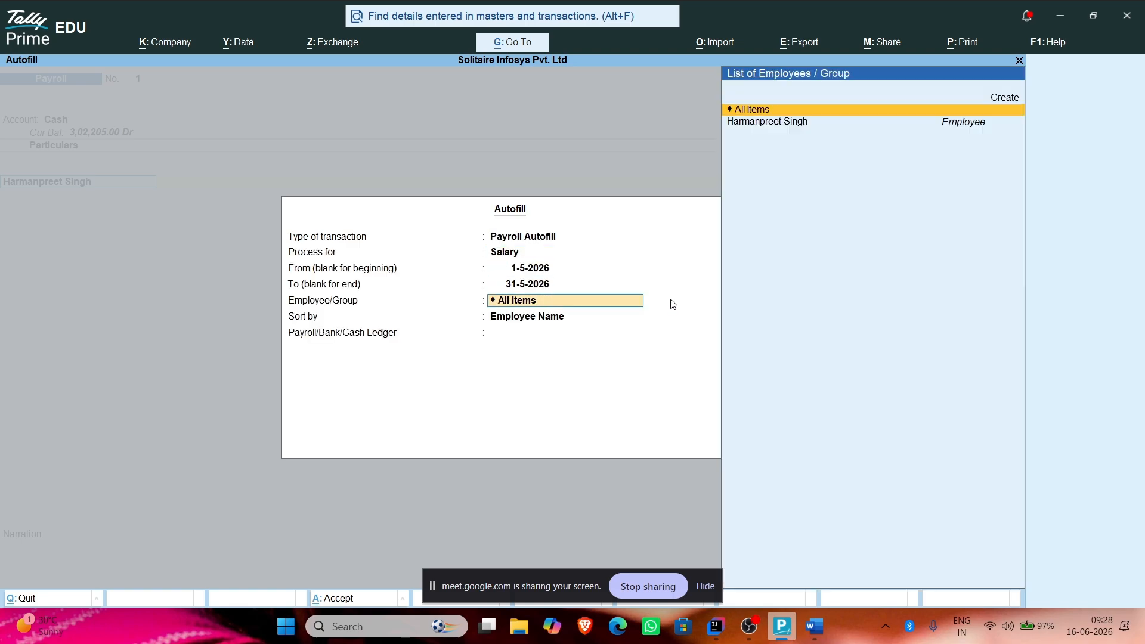
pyautogui.press('Return')
pyautogui.press('BackSpace')
pyautogui.press('Down')
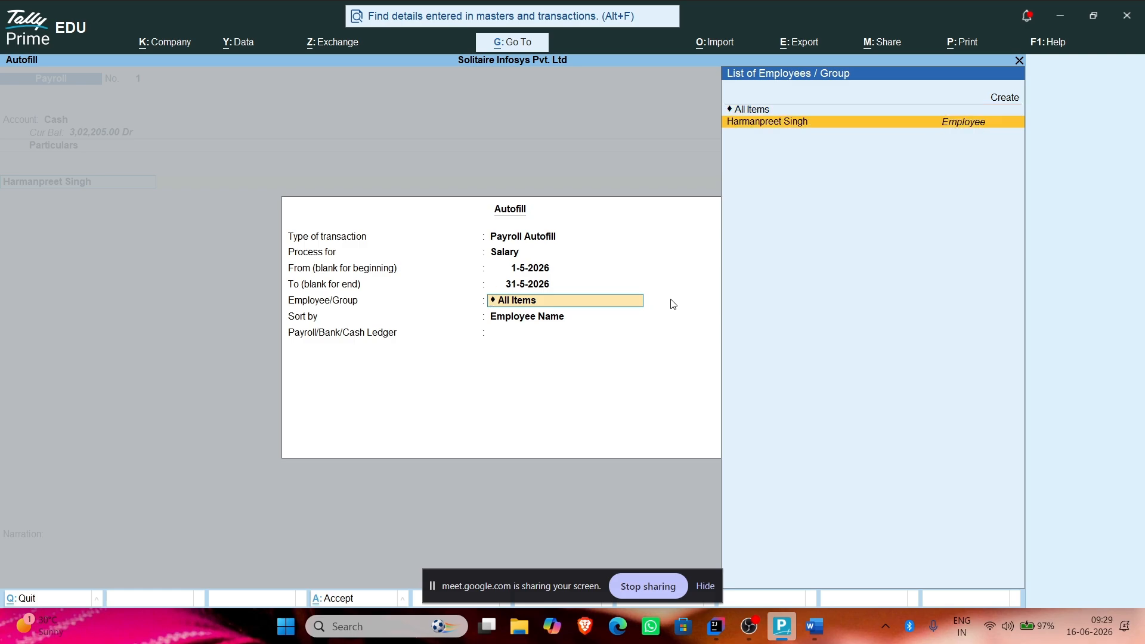
pyautogui.press('Return')
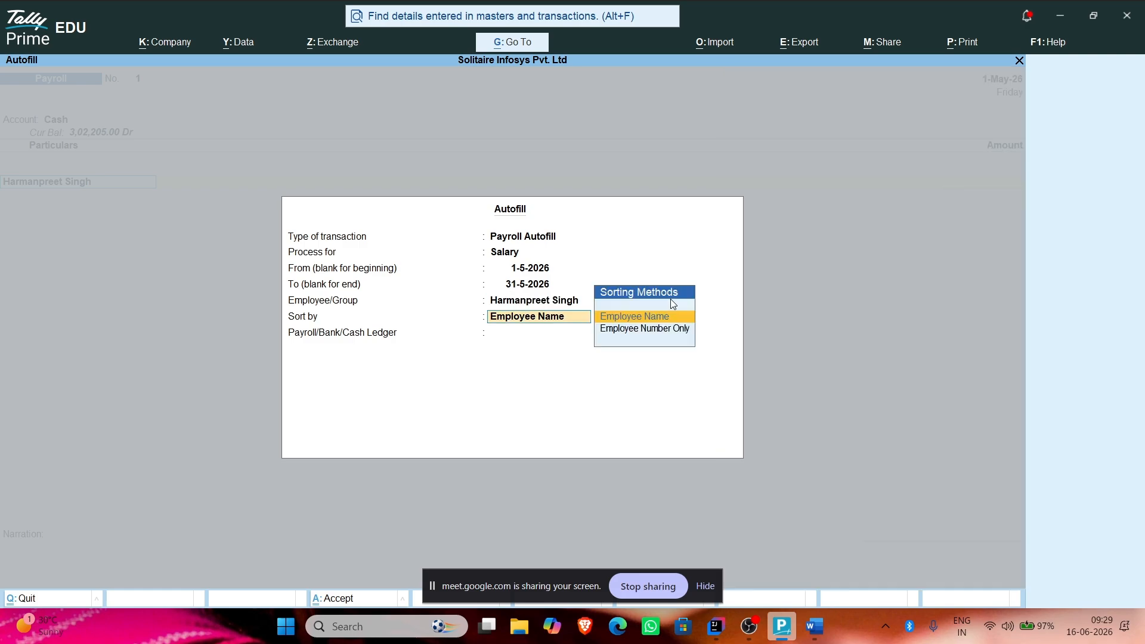
pyautogui.press('Return')
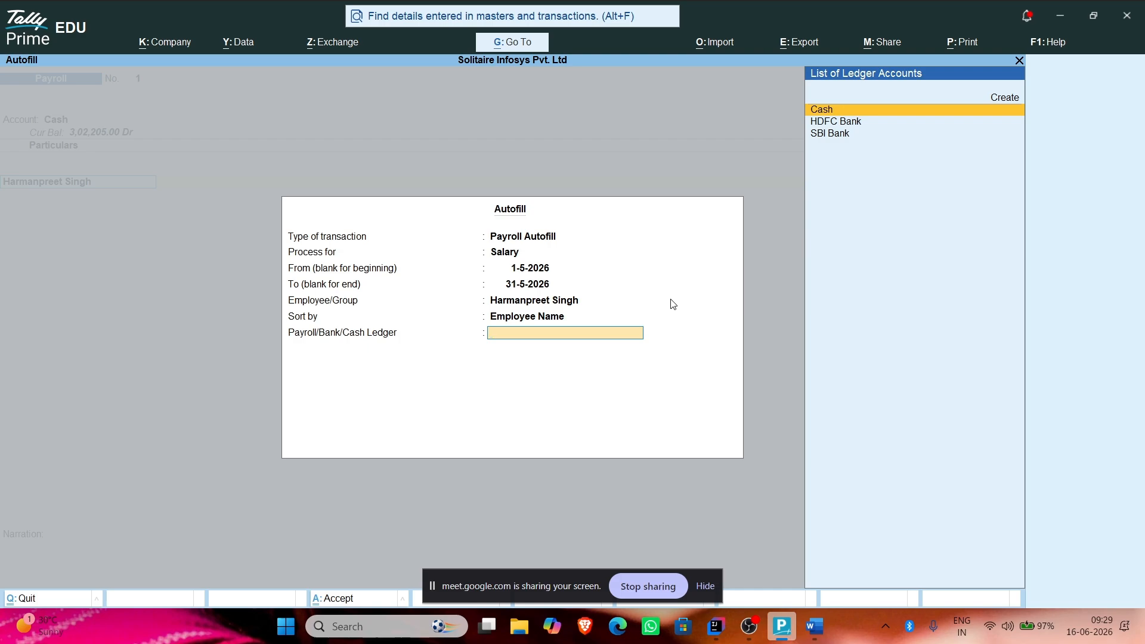
pyautogui.press('Return')
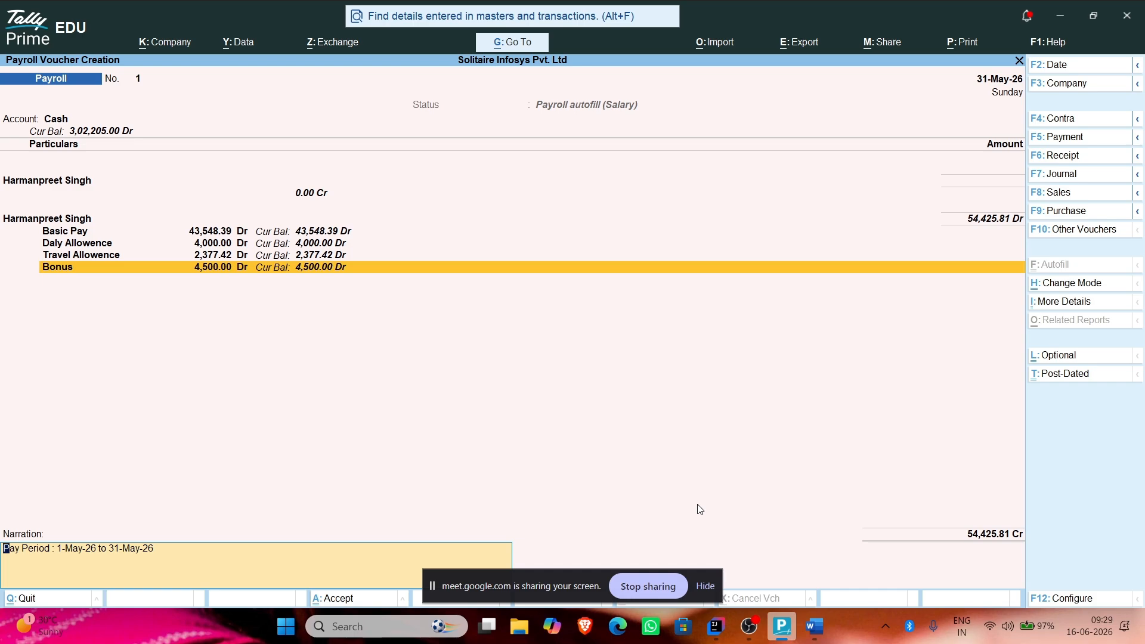
pyautogui.press('super')
# Step: Launch Calculator and compute 4500 ÷ 31 × 30
pyautogui.write('ca')
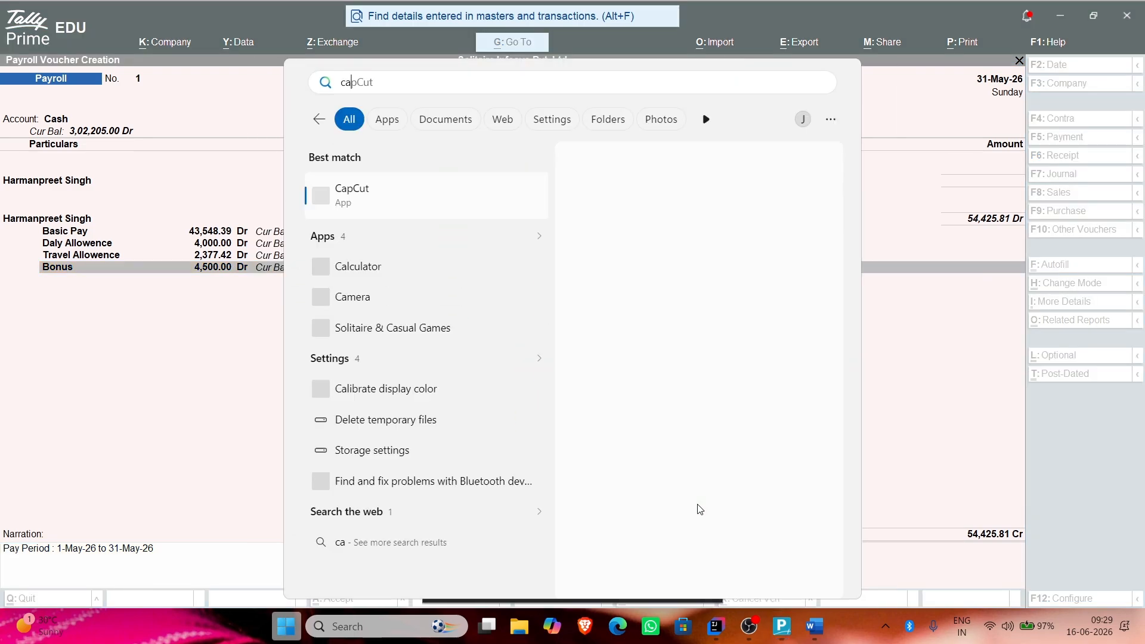
pyautogui.write('l')
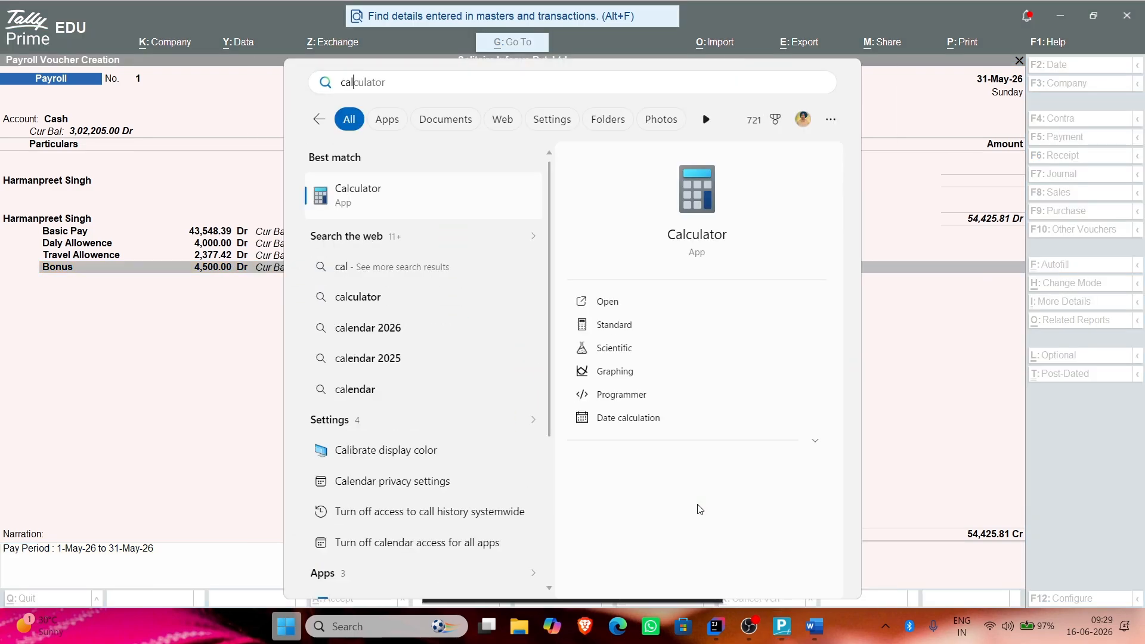
pyautogui.press('Return')
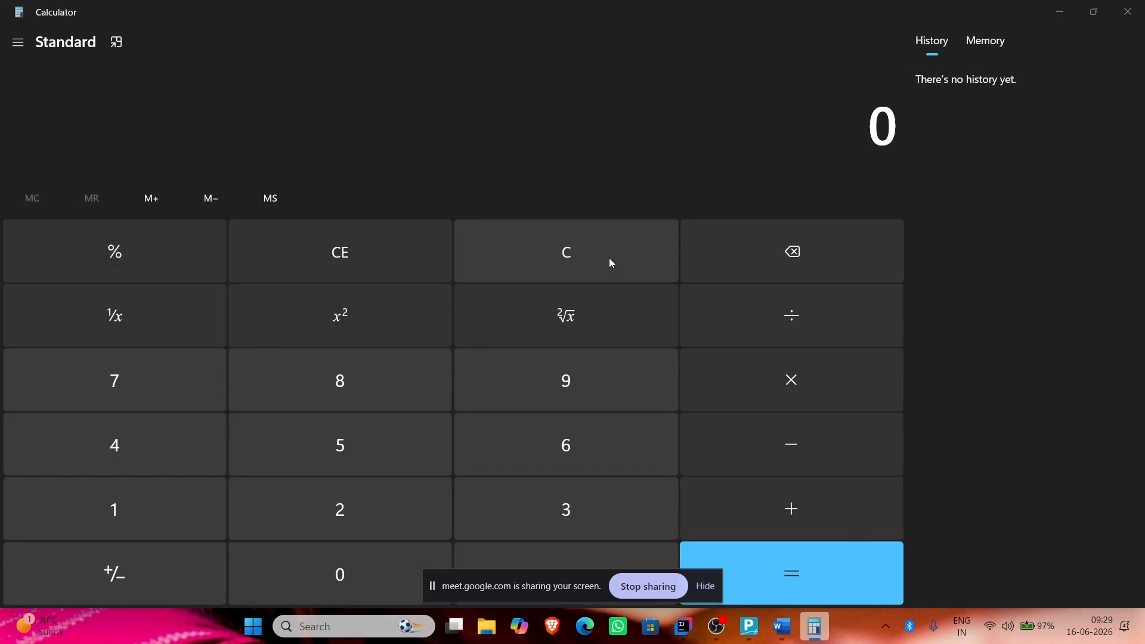
pyautogui.hotkey('alt', 'Tab')
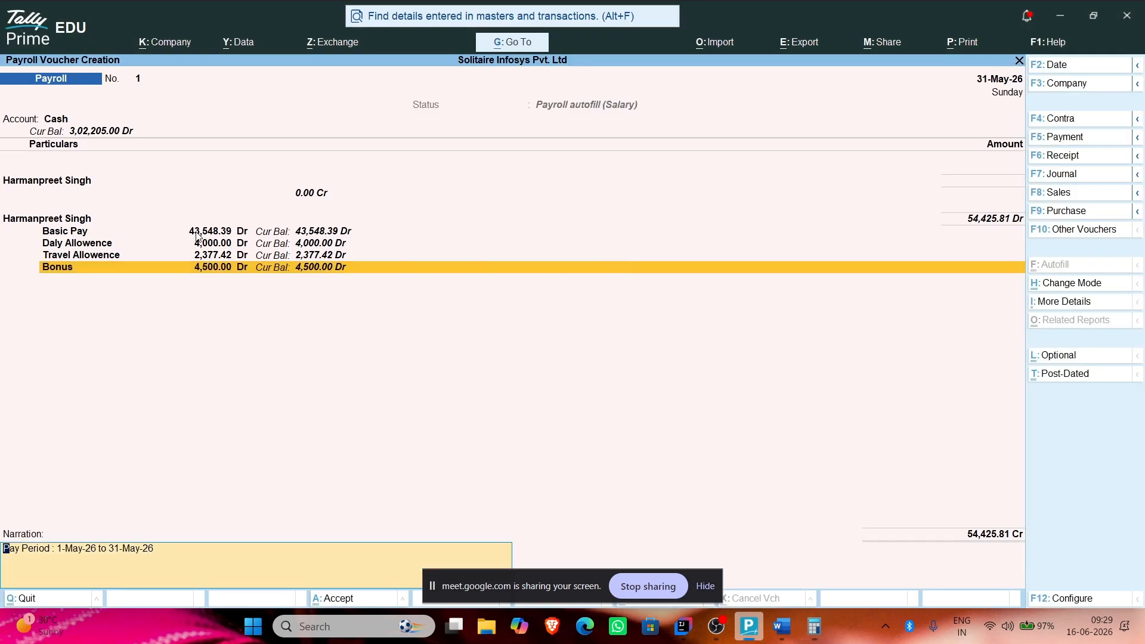
pyautogui.hotkey('alt', 'Tab')
pyautogui.write('43')
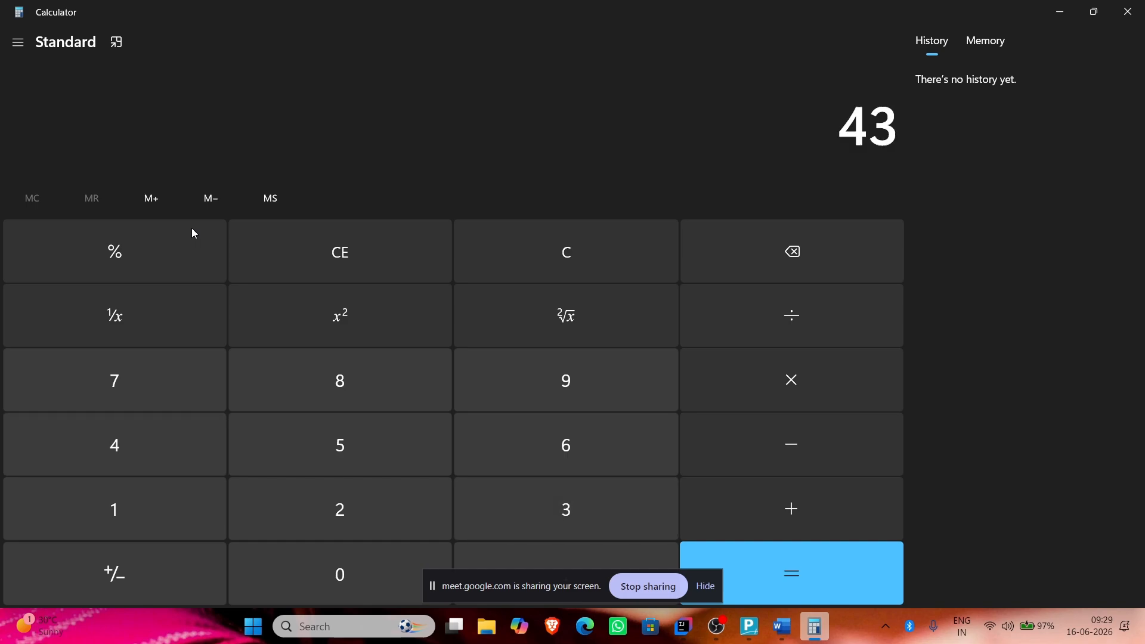
pyautogui.write('00')
pyautogui.press('BackSpace')
pyautogui.press('BackSpace')
pyautogui.press('BackSpace')
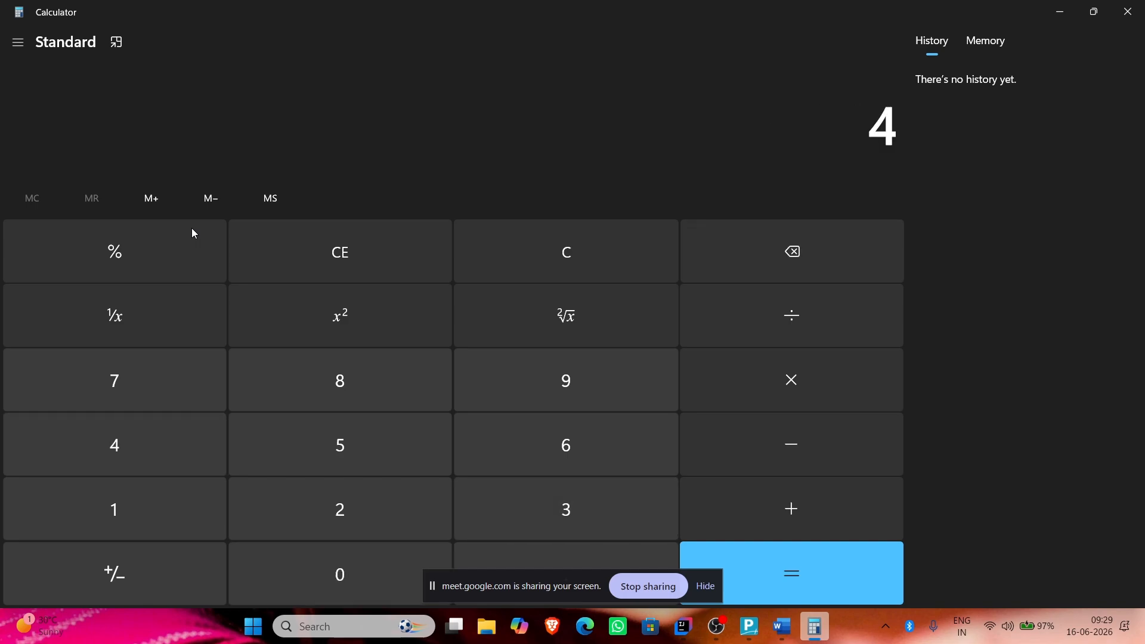
pyautogui.write('500')
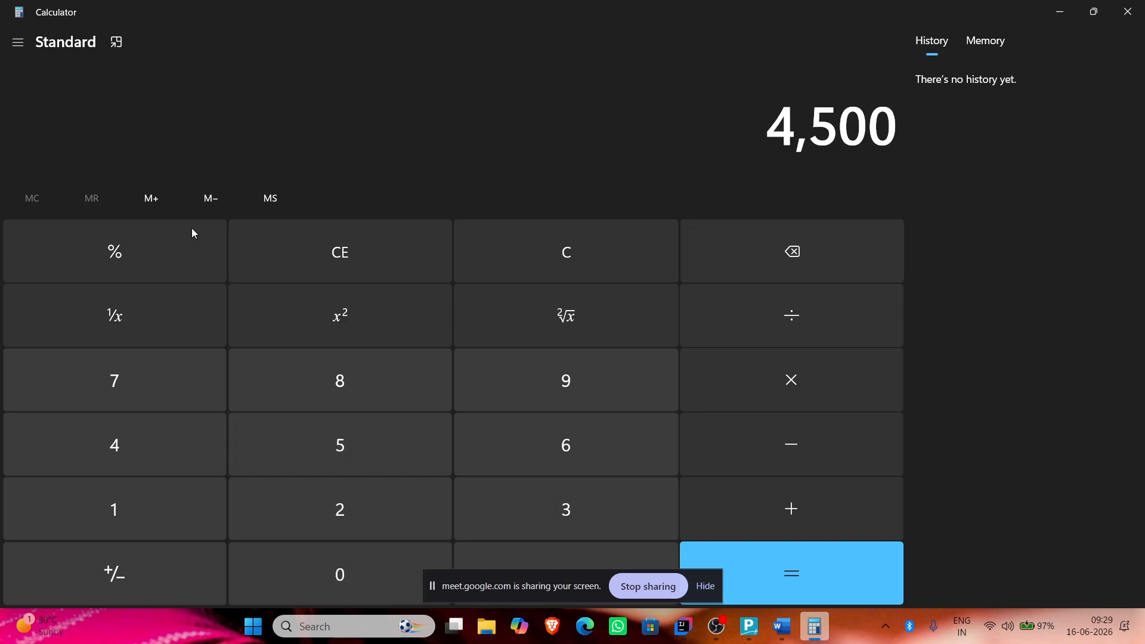
pyautogui.press('/')
pyautogui.write('31')
pyautogui.press('Return')
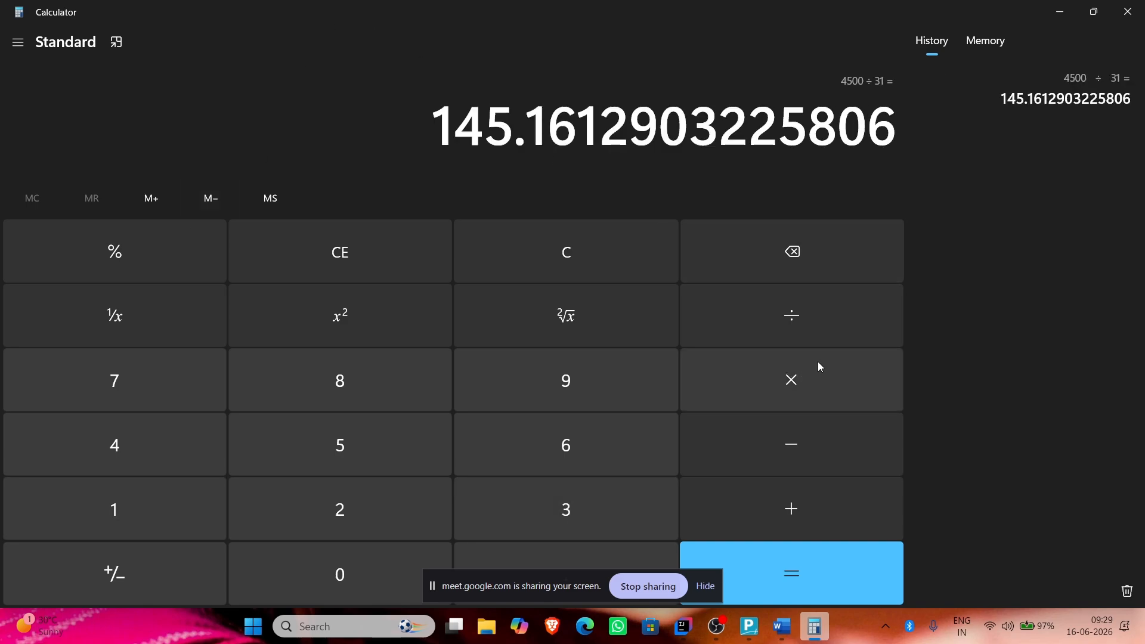
pyautogui.click(830, 398)
pyautogui.write('30')
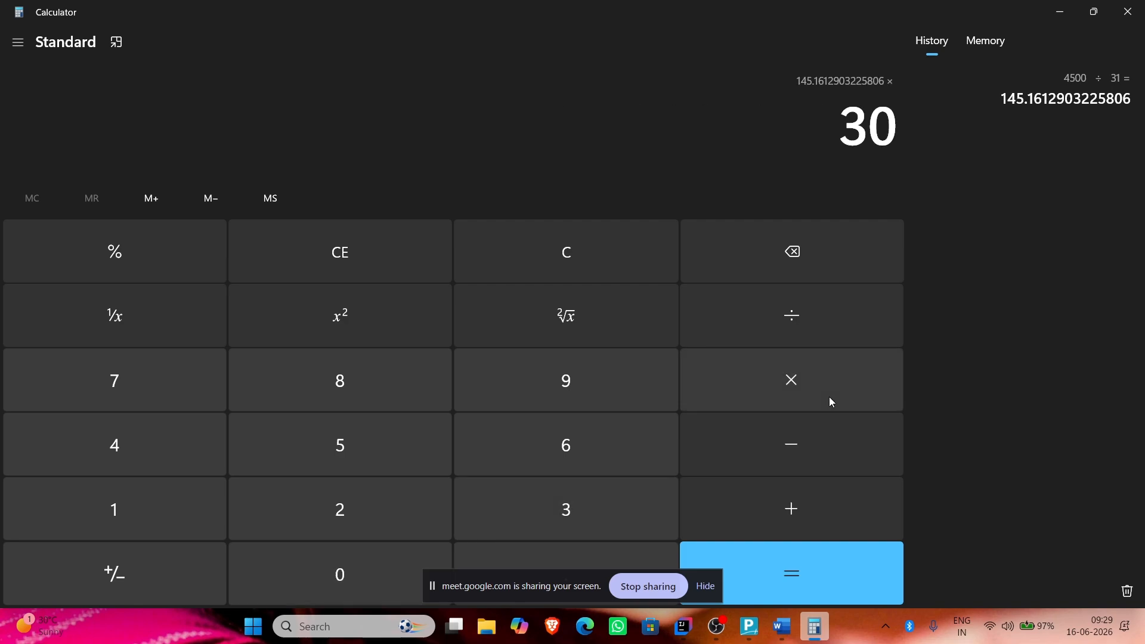
pyautogui.press('Return')
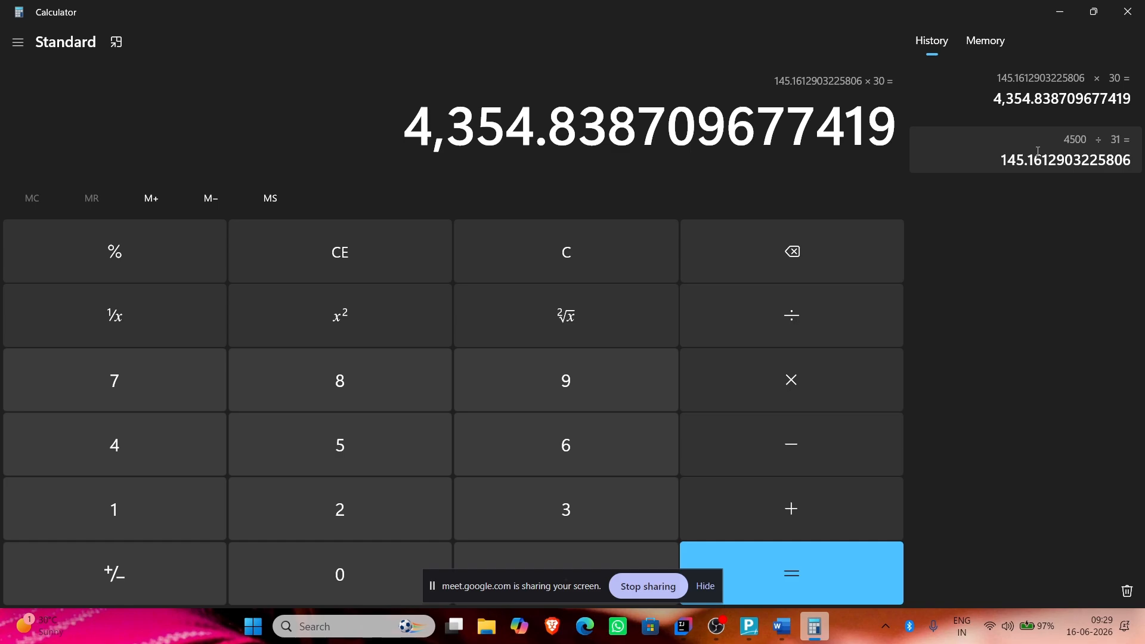
# Step: Compute 45000 ÷ 30 and 4500 ÷ 31, then clear the pending multiplication
pyautogui.click(356, 257)
pyautogui.write('450000')
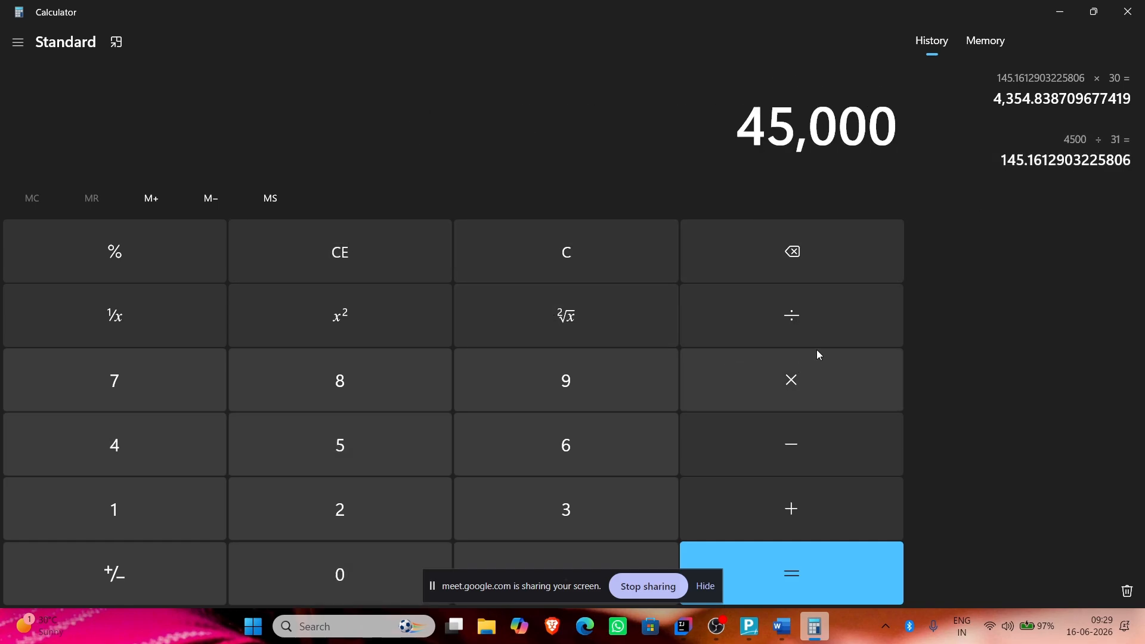
pyautogui.click(822, 345)
pyautogui.write('30')
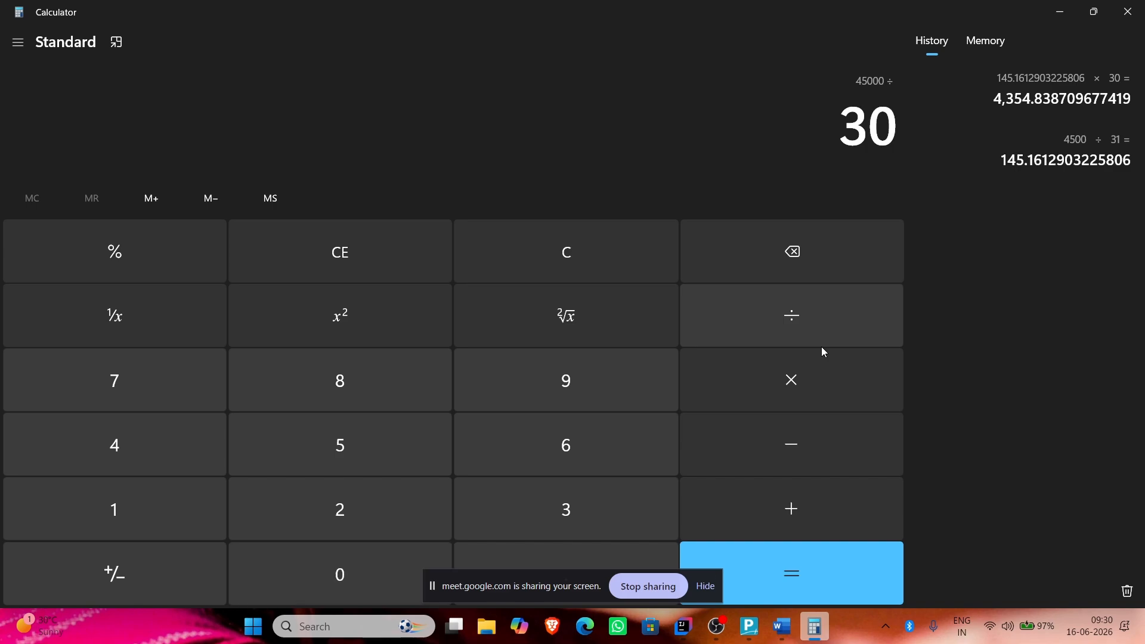
pyautogui.press('Return')
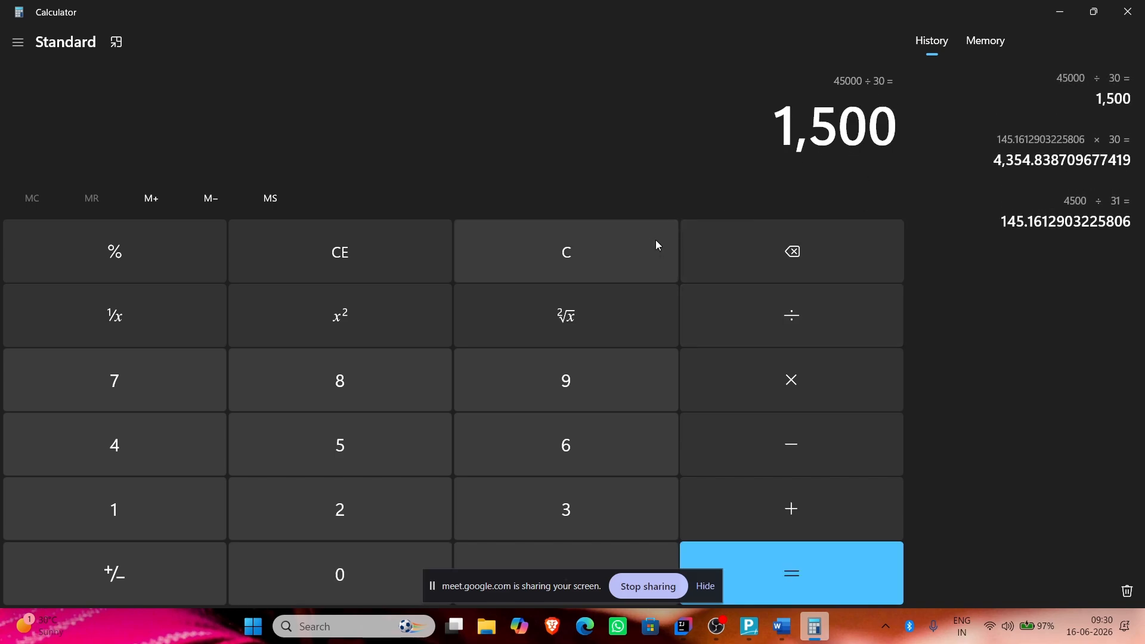
pyautogui.click(398, 246)
pyautogui.write('4')
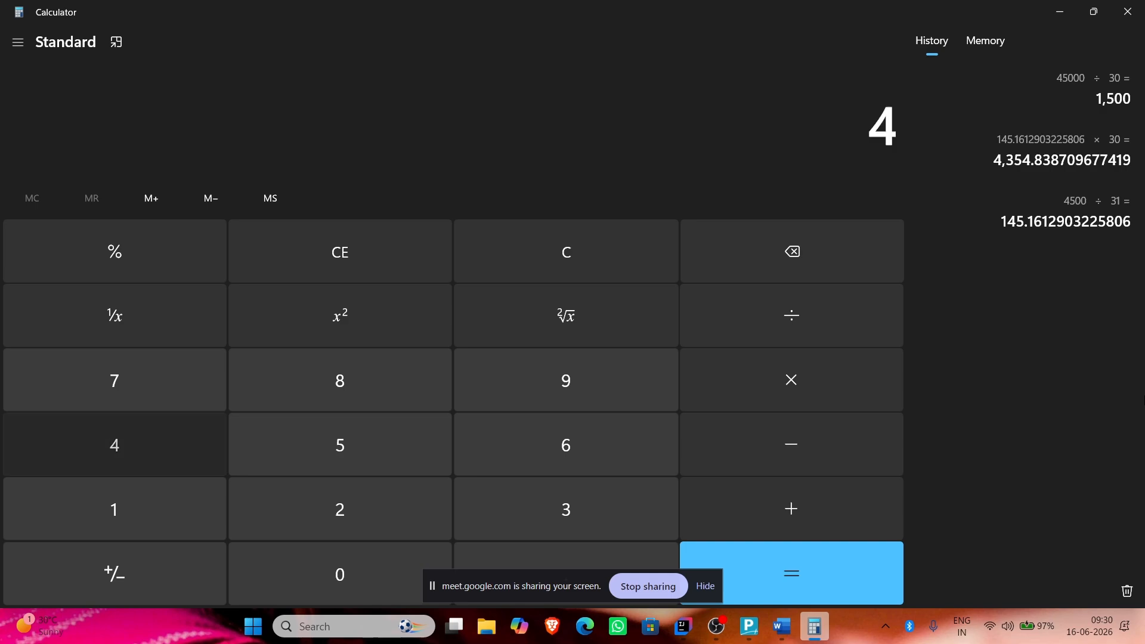
pyautogui.write('500/31')
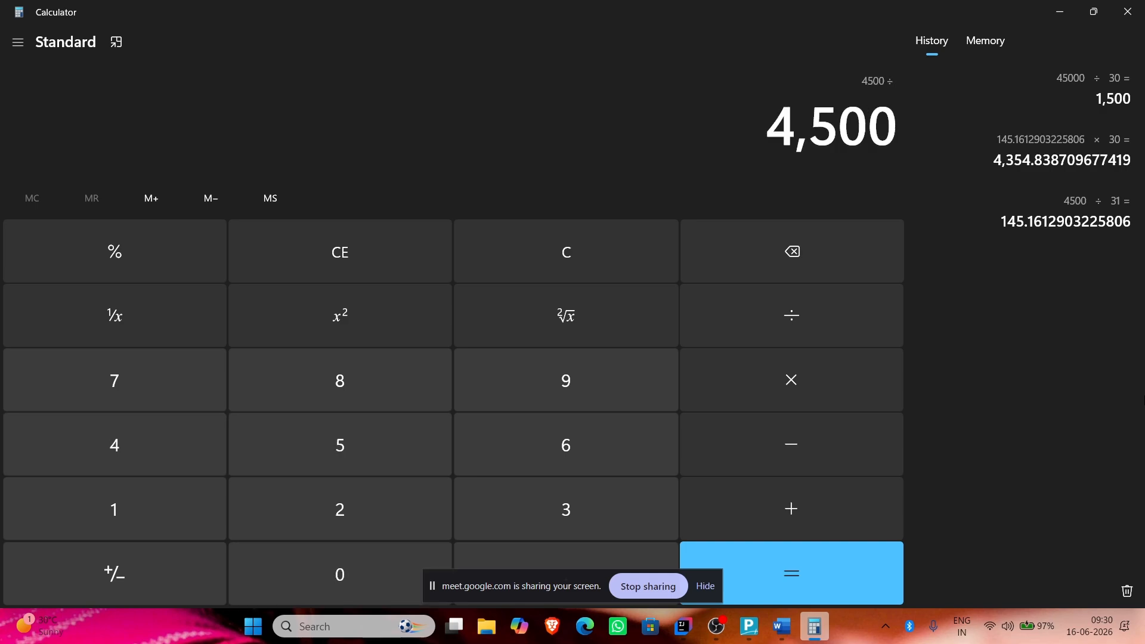
pyautogui.press('Return')
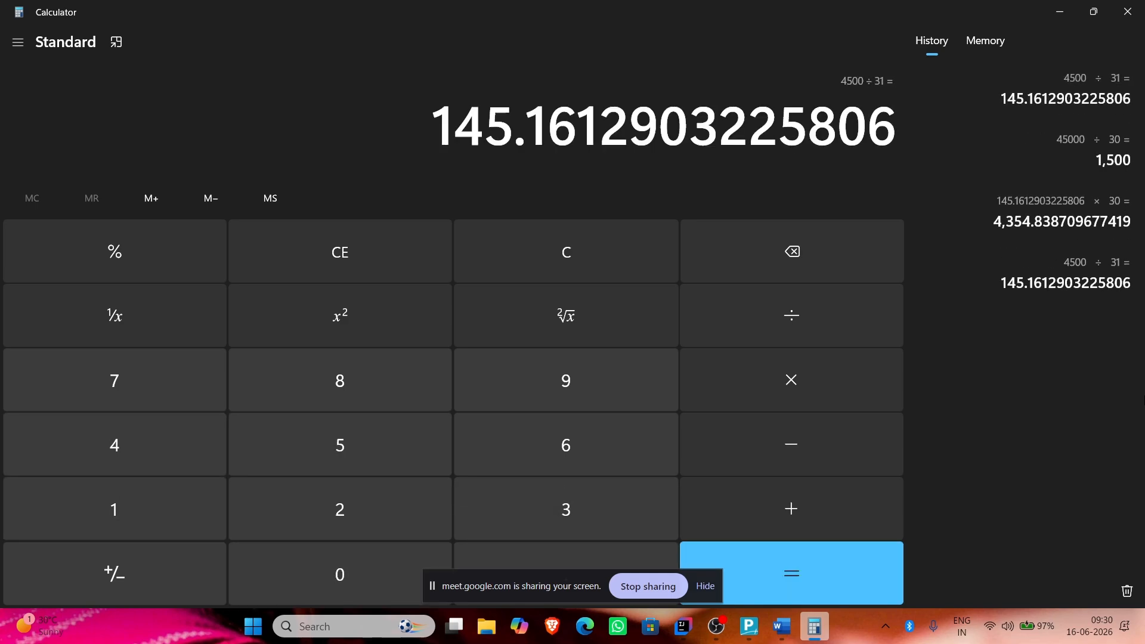
pyautogui.write('*30')
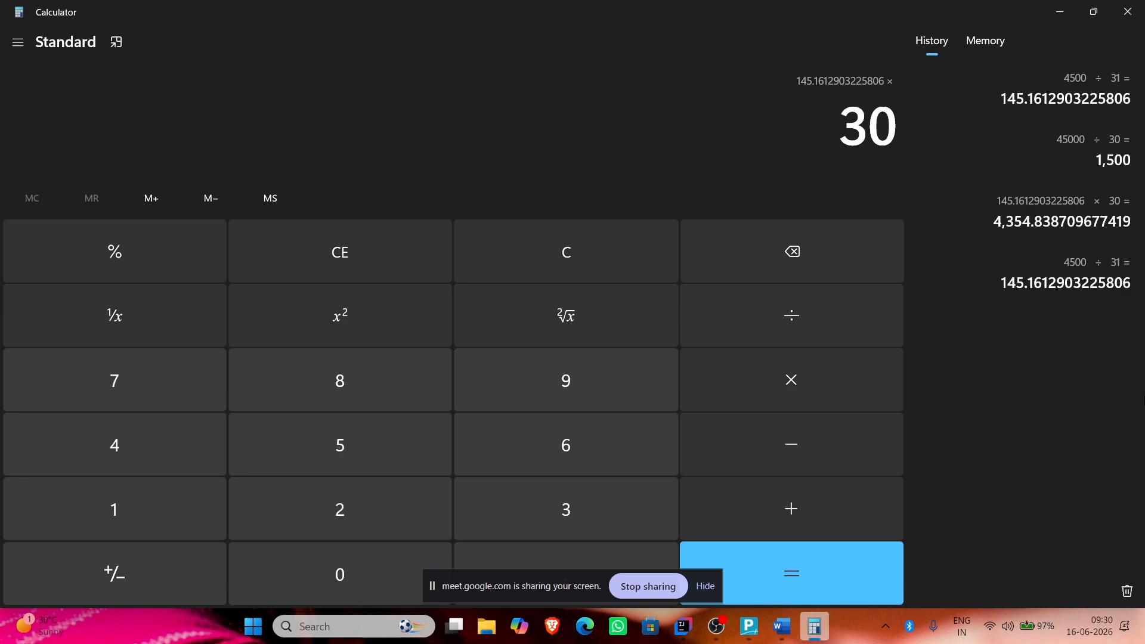
pyautogui.click(308, 263)
pyautogui.click(545, 270)
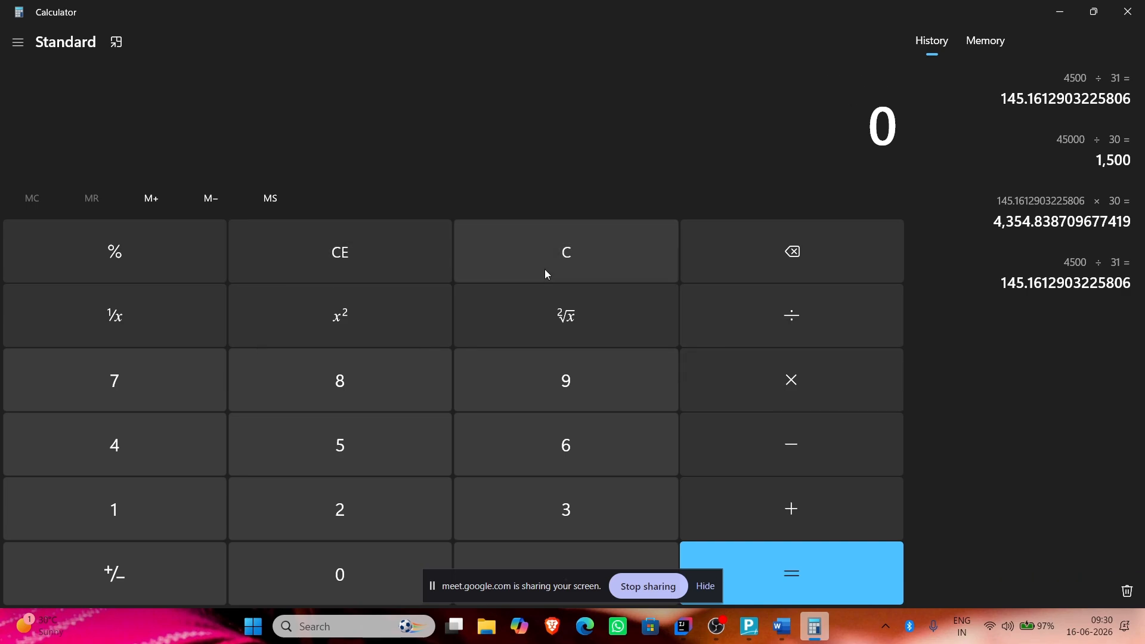
# Step: Compute 45000 ÷ 31 × 30, giving 43,548.387, and return to TallyPrime
pyautogui.write('45000/')
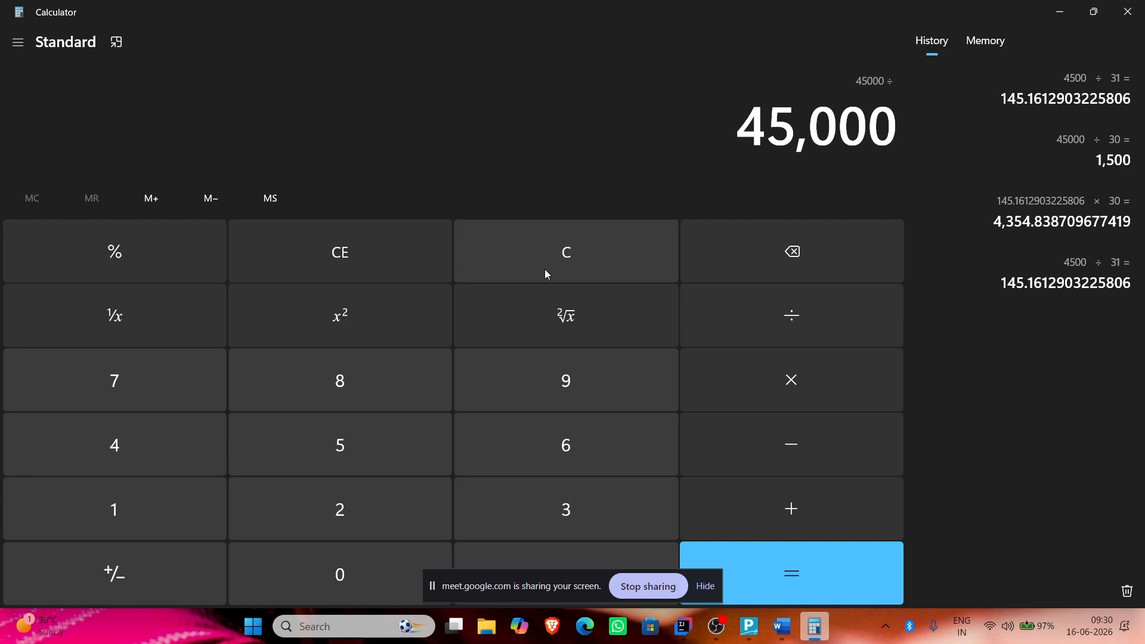
pyautogui.write('31')
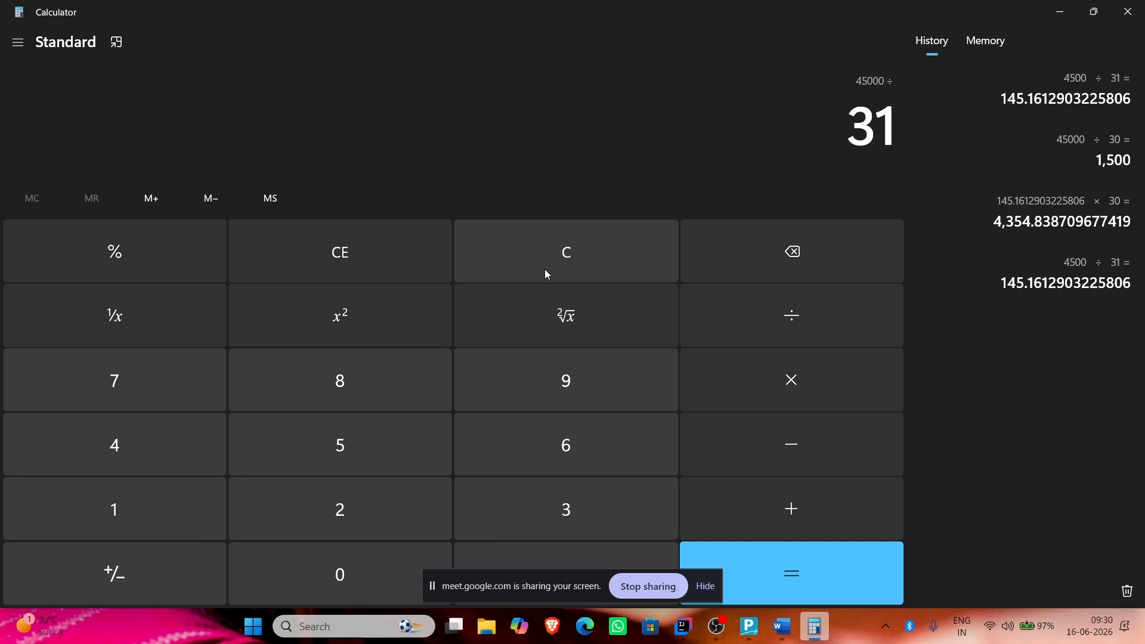
pyautogui.press('Return')
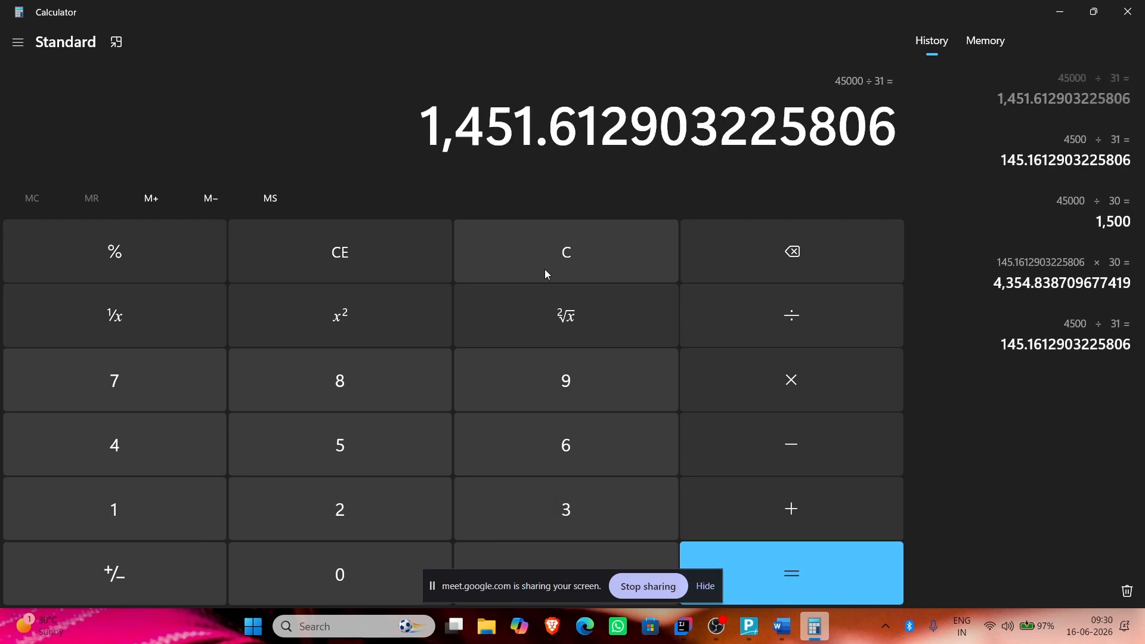
pyautogui.write('*30')
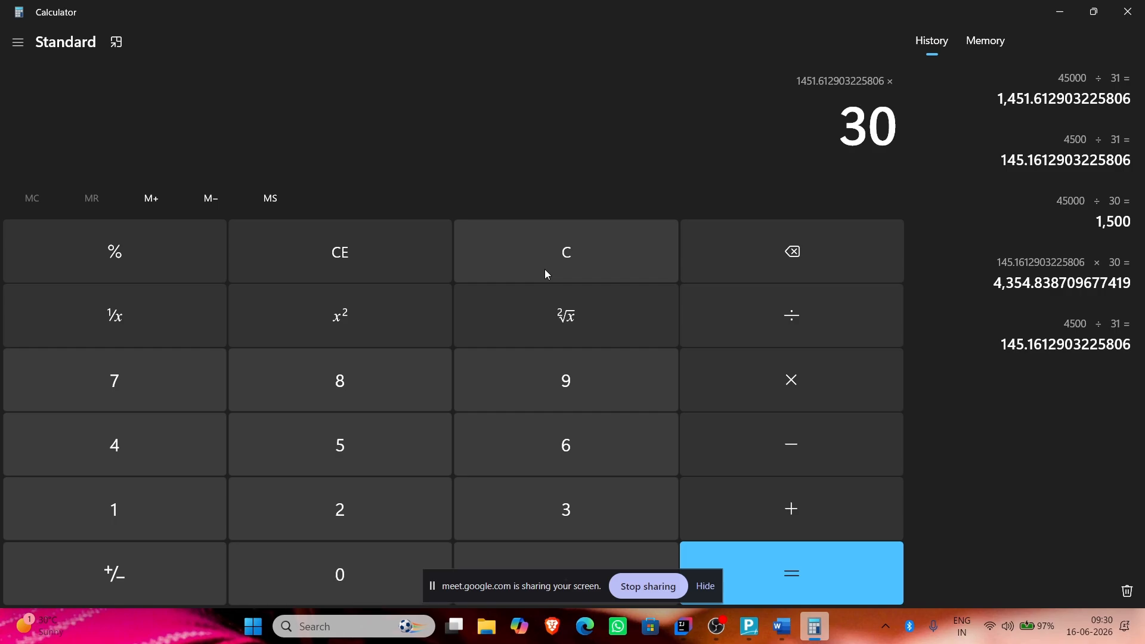
pyautogui.press('Return')
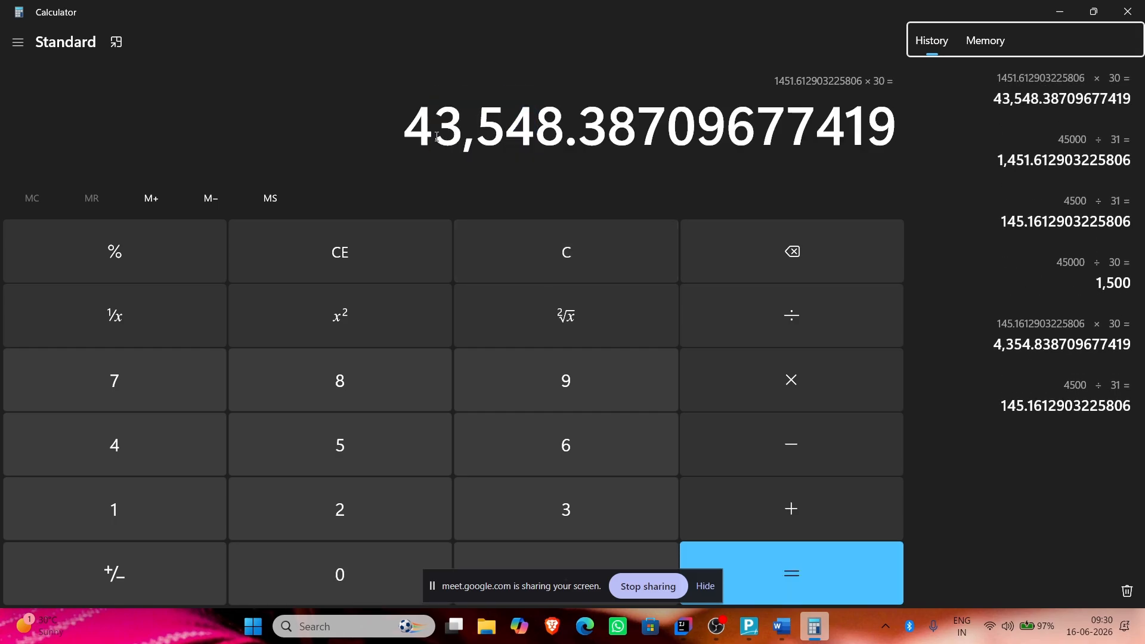
pyautogui.hotkey('alt', 'Tab')
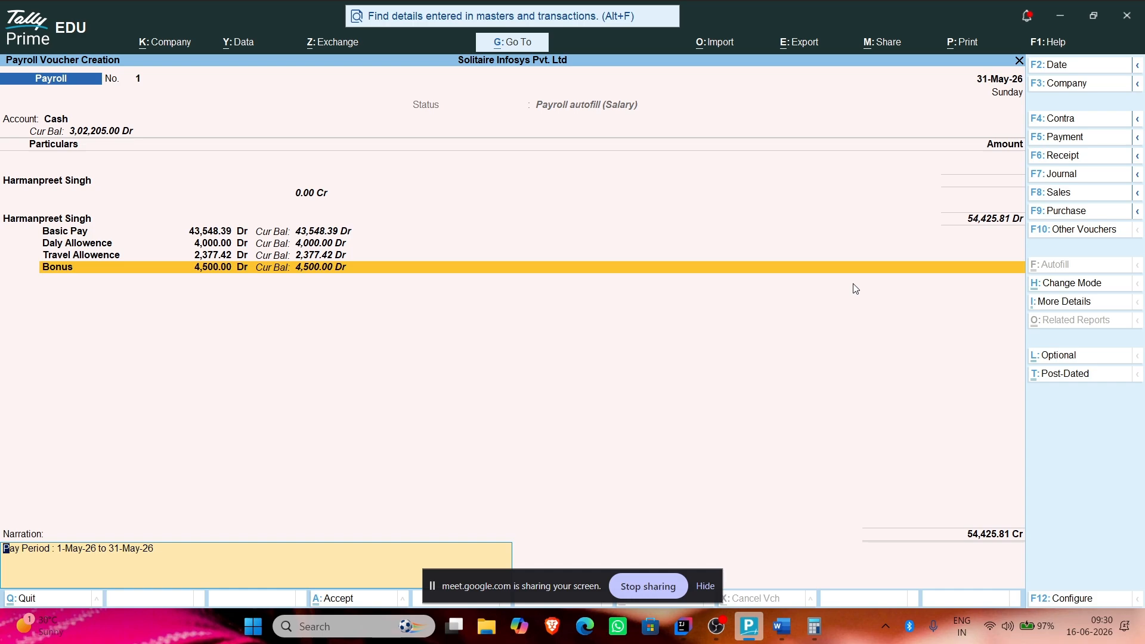
# Step: Quit the unsaved payroll voucher showing Basic Pay 43,548.39
pyautogui.press('Escape')
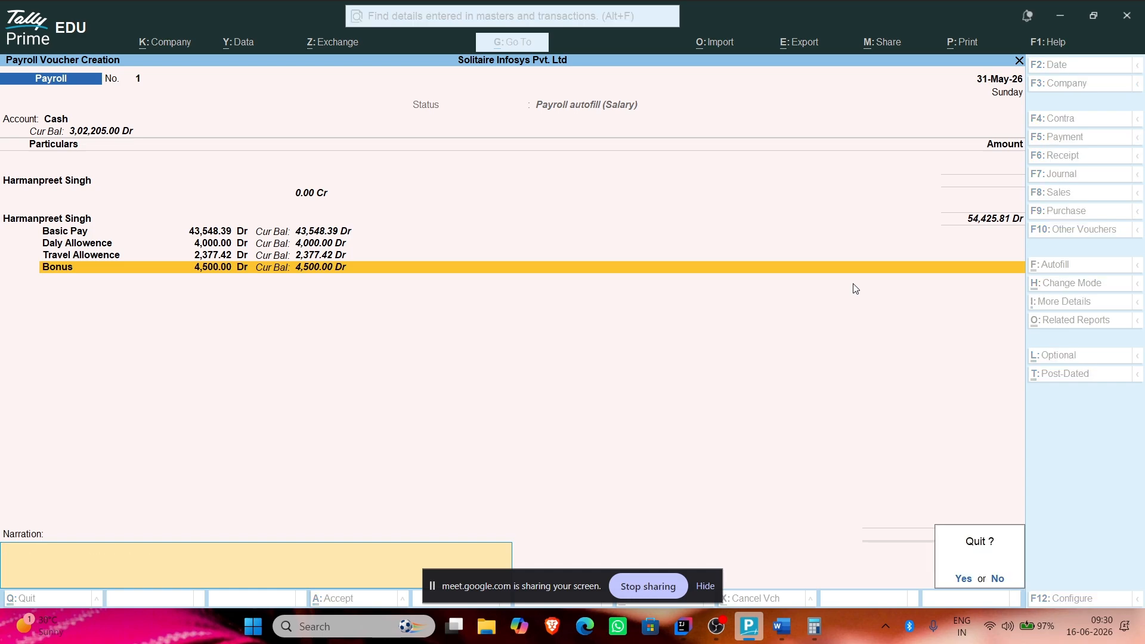
# Step: Confirm discarding the voucher, then choose Alter in Gateway of Tally to list the masters
pyautogui.press('y')
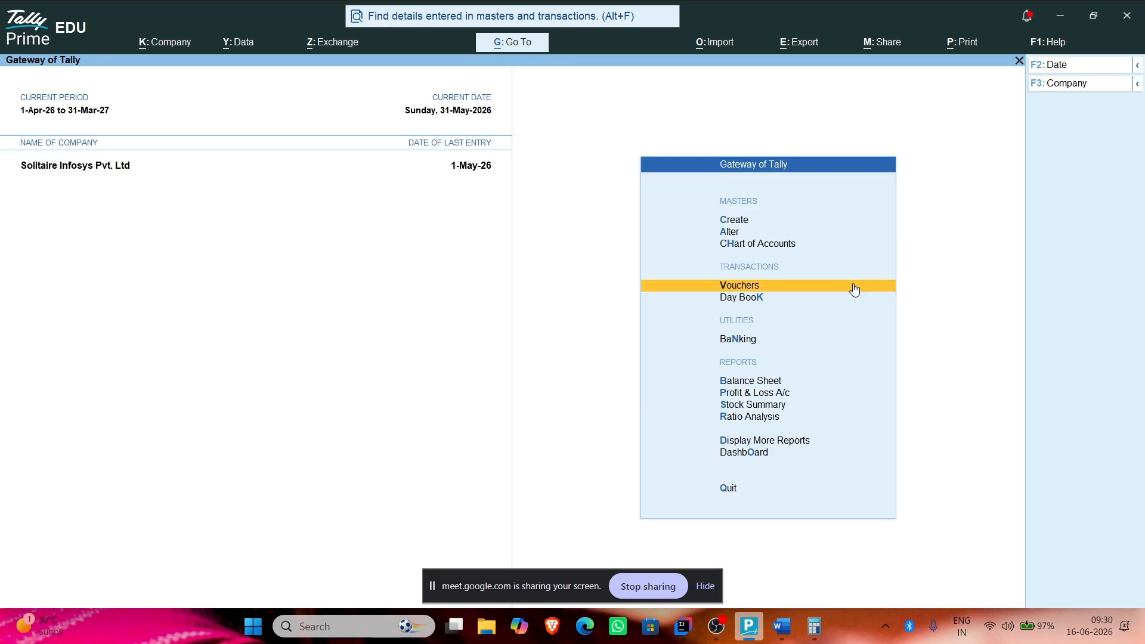
pyautogui.press('Down')
pyautogui.press('Down')
pyautogui.press('Down')
pyautogui.press('Down')
pyautogui.press('Up')
pyautogui.press('Up')
pyautogui.press('Down')
pyautogui.press('Down')
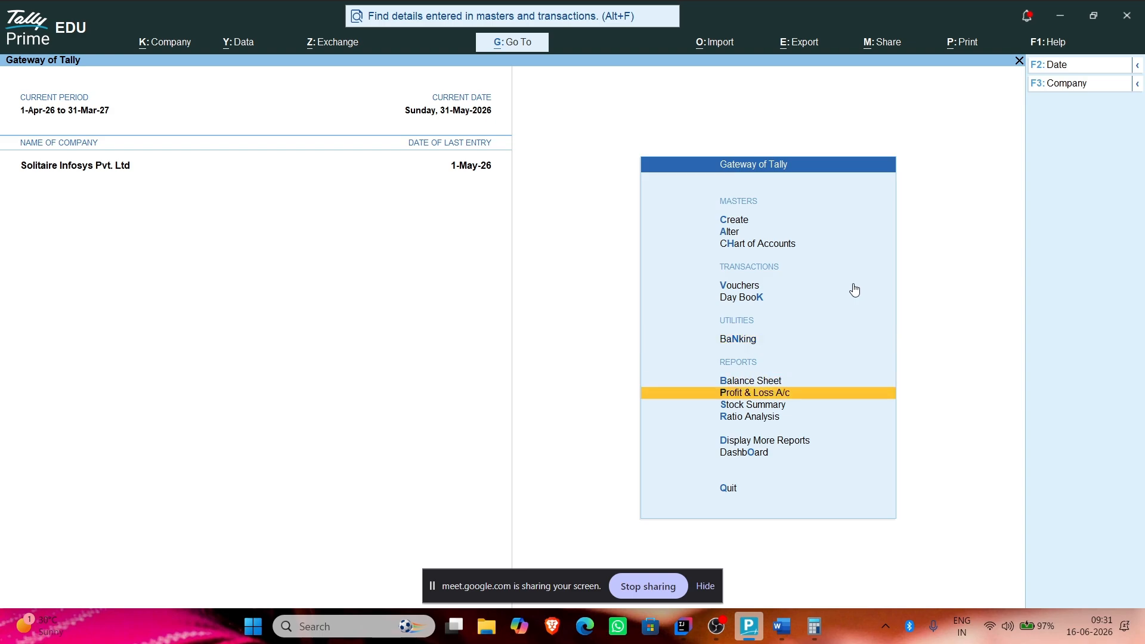
pyautogui.press('Up')
pyautogui.press('Down')
pyautogui.press('Down')
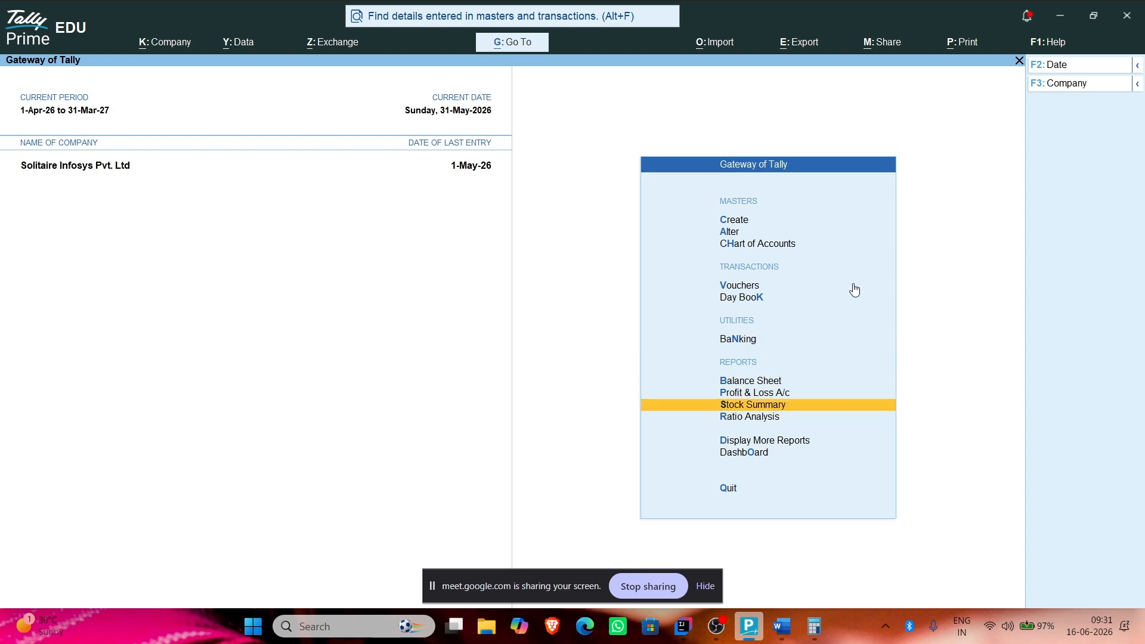
pyautogui.press('Down')
pyautogui.press('Down')
pyautogui.press('Down')
pyautogui.press('Up')
pyautogui.press('Up')
pyautogui.press('Up')
pyautogui.press('Up')
pyautogui.press('Up')
pyautogui.press('Up')
pyautogui.press('Up')
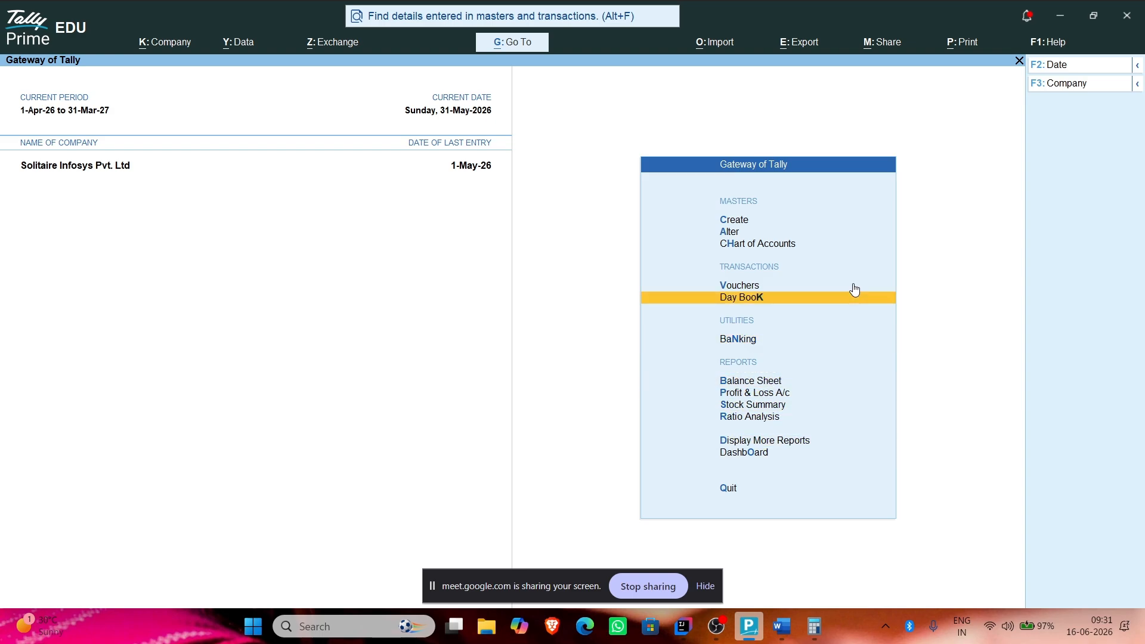
pyautogui.press('Up')
pyautogui.press('Up')
pyautogui.press('Up')
pyautogui.press('Up')
pyautogui.press('Down')
pyautogui.press('Return')
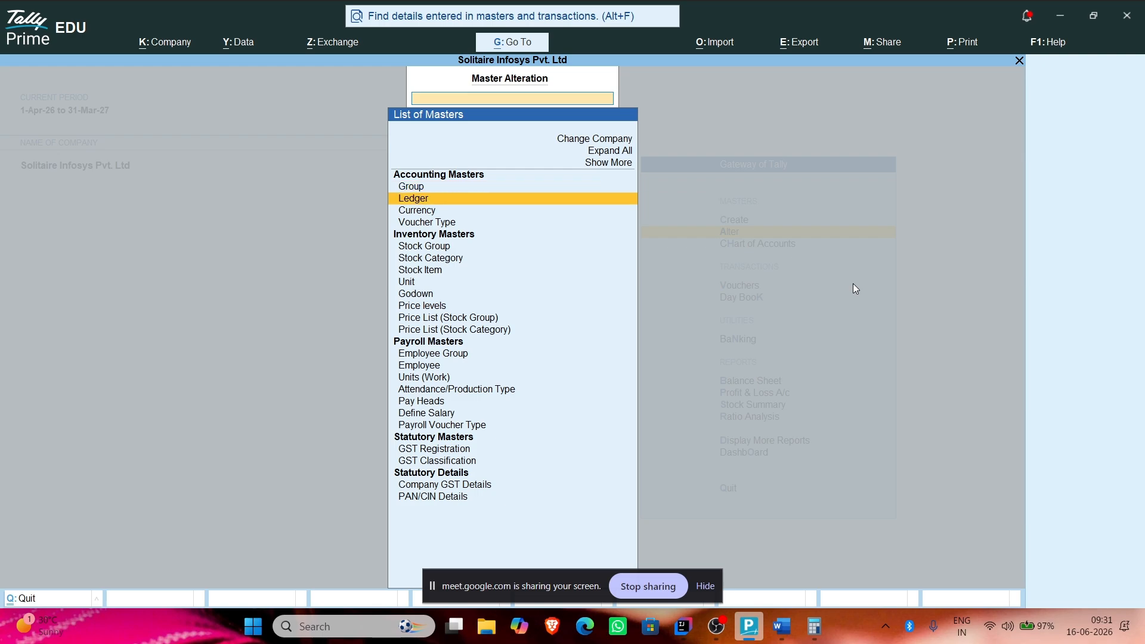
# Step: Open the employee's salary details and the Daly Allowence pay head settings
pyautogui.press('Down')
pyautogui.press('Down')
pyautogui.press('Down')
pyautogui.press('Down')
pyautogui.press('Down')
pyautogui.press('Down')
pyautogui.press('Down')
pyautogui.press('Down')
pyautogui.press('Down')
pyautogui.press('Down')
pyautogui.press('Down')
pyautogui.press('Down')
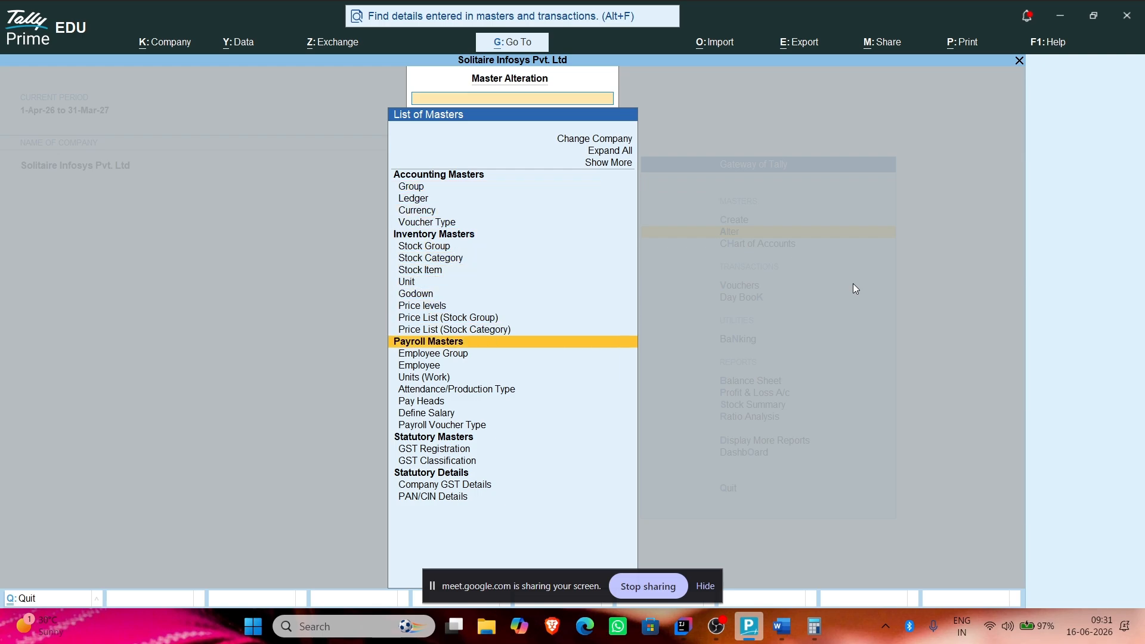
pyautogui.press('Down')
pyautogui.press('Down')
pyautogui.press('Return')
pyautogui.press('Return')
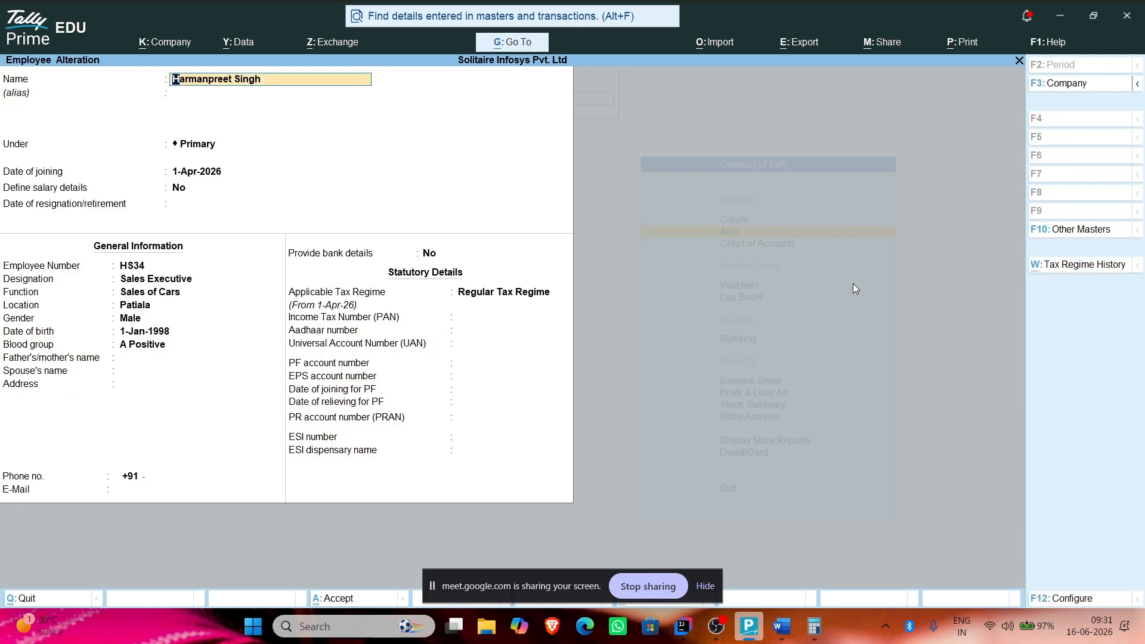
pyautogui.press('Return')
pyautogui.press('Return')
pyautogui.press('Return')
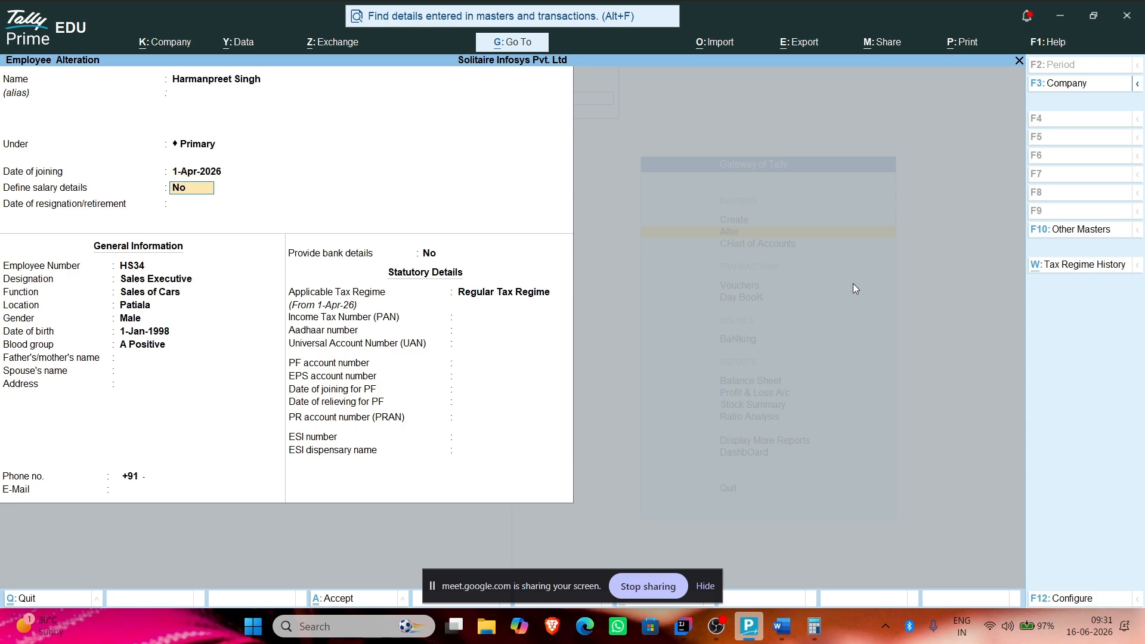
pyautogui.write('y')
pyautogui.press('Return')
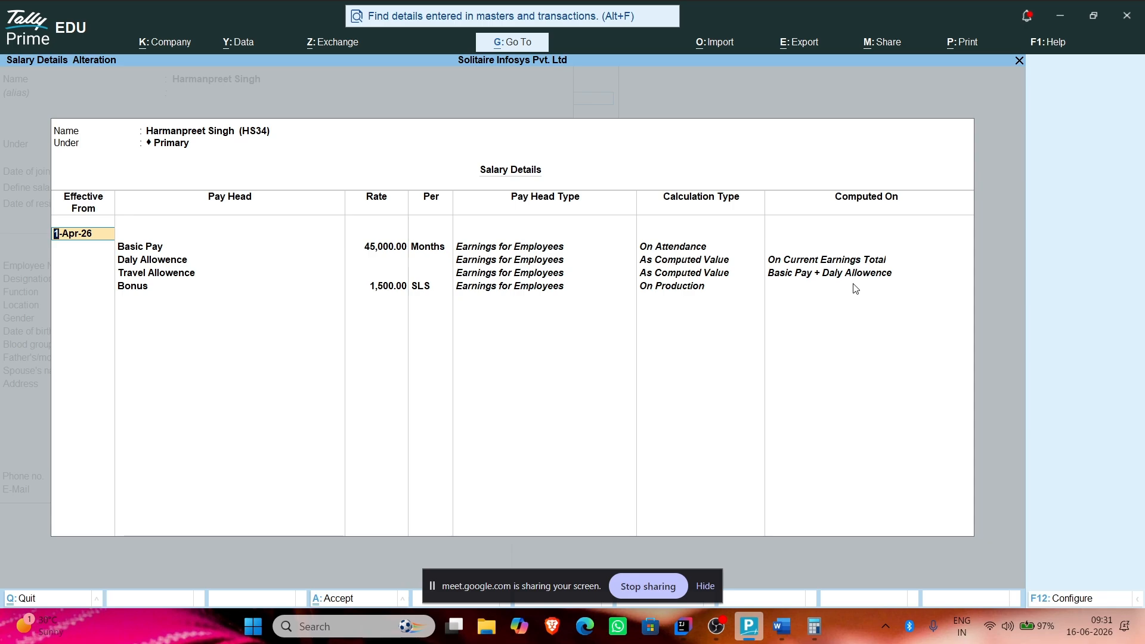
pyautogui.press('Return')
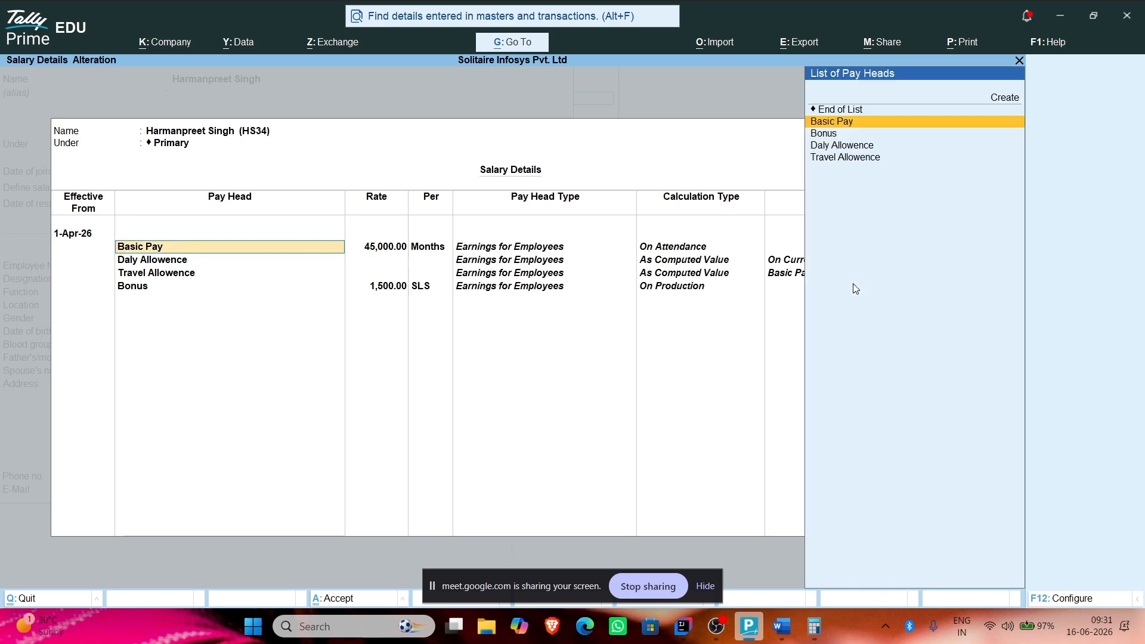
pyautogui.press('Return')
pyautogui.press('Return')
pyautogui.press('Return')
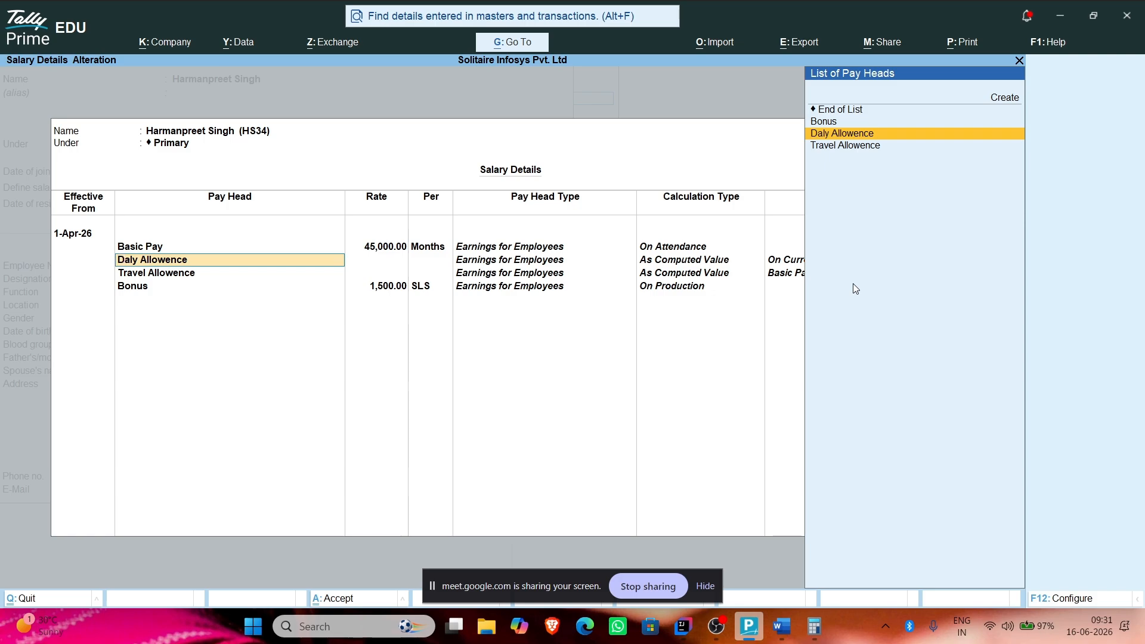
pyautogui.hotkey('ctrl', 'Return')
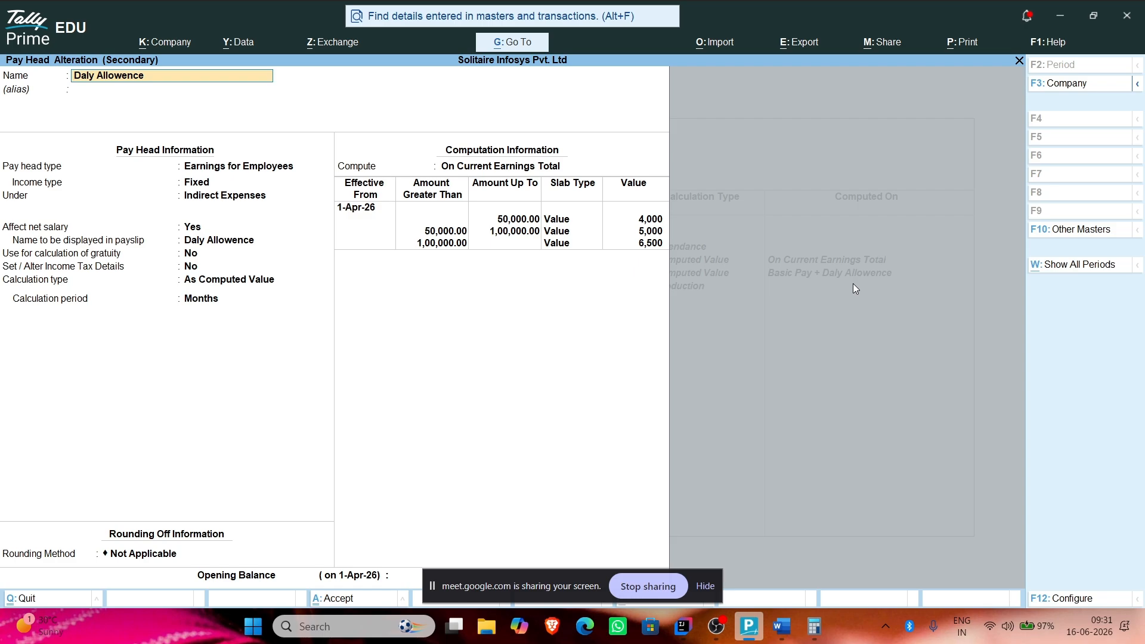
# Step: Leave the pay head, salary details and employee record without saving changes
pyautogui.press('Escape')
pyautogui.press('Return')
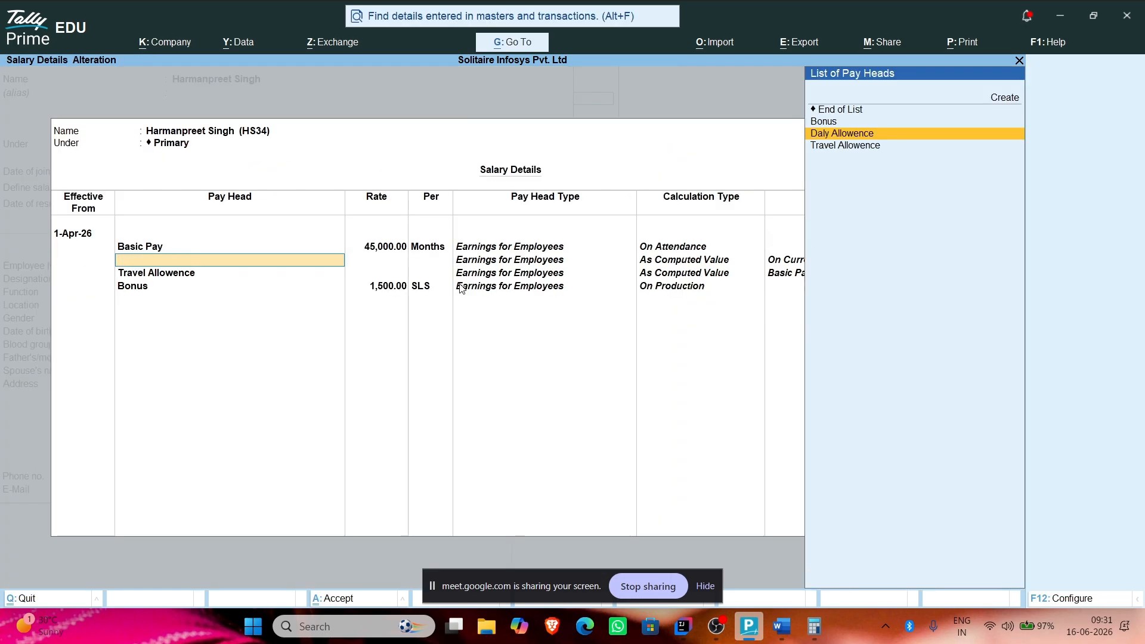
pyautogui.press('Escape')
pyautogui.press('Return')
pyautogui.press('Escape')
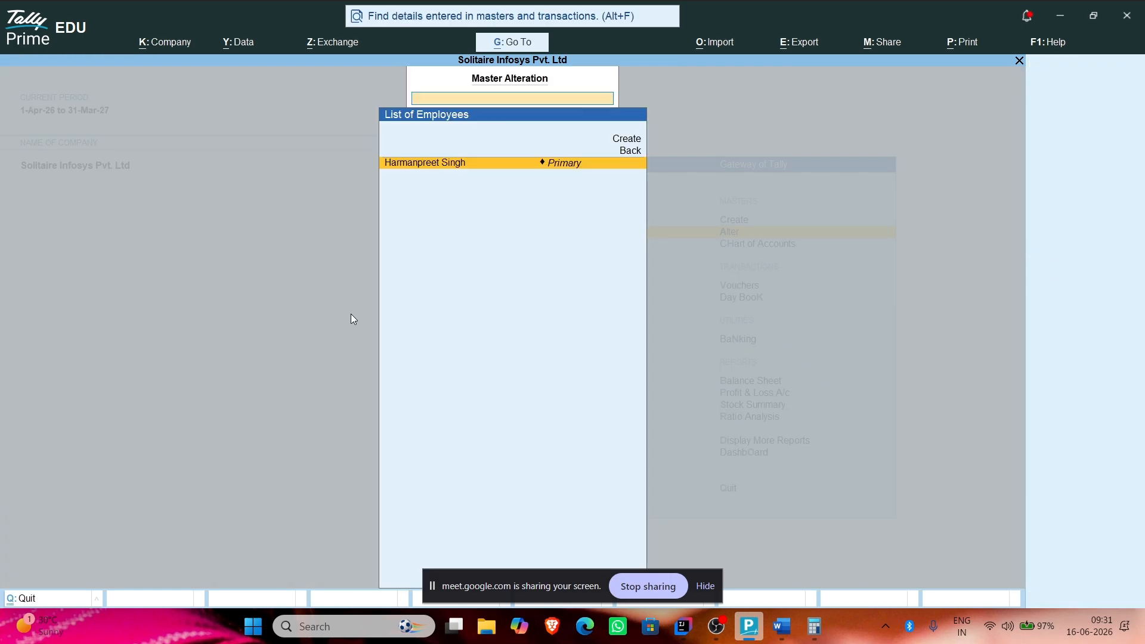
pyautogui.press('Escape')
pyautogui.press('Escape')
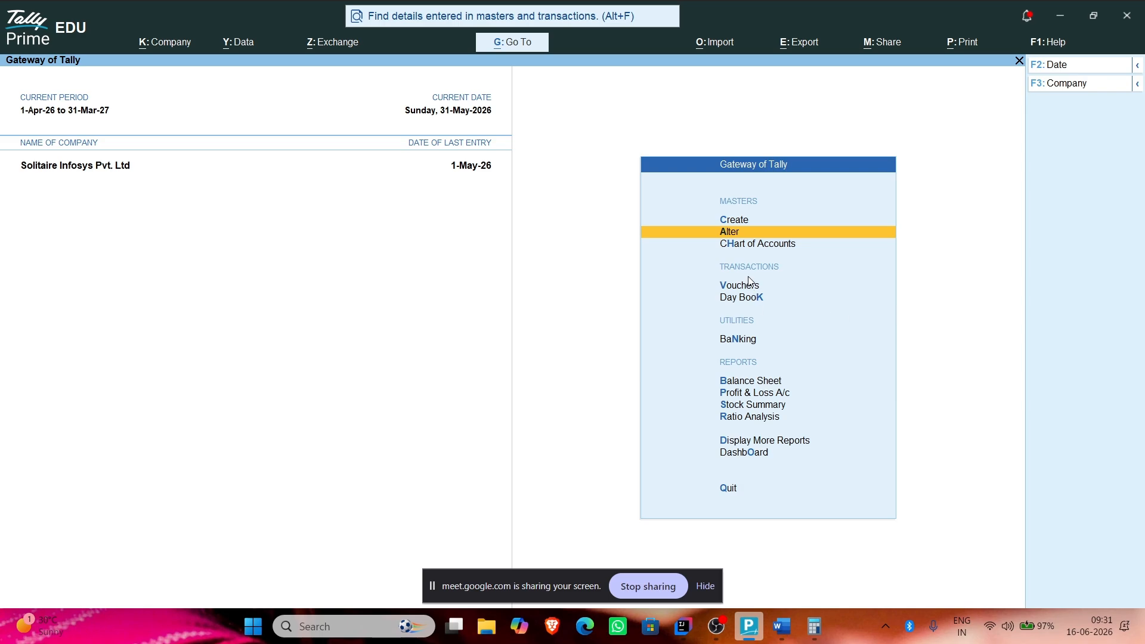
# Step: Start a payroll voucher with Cash as account and set Autofill to Payroll Salary
pyautogui.click(746, 287)
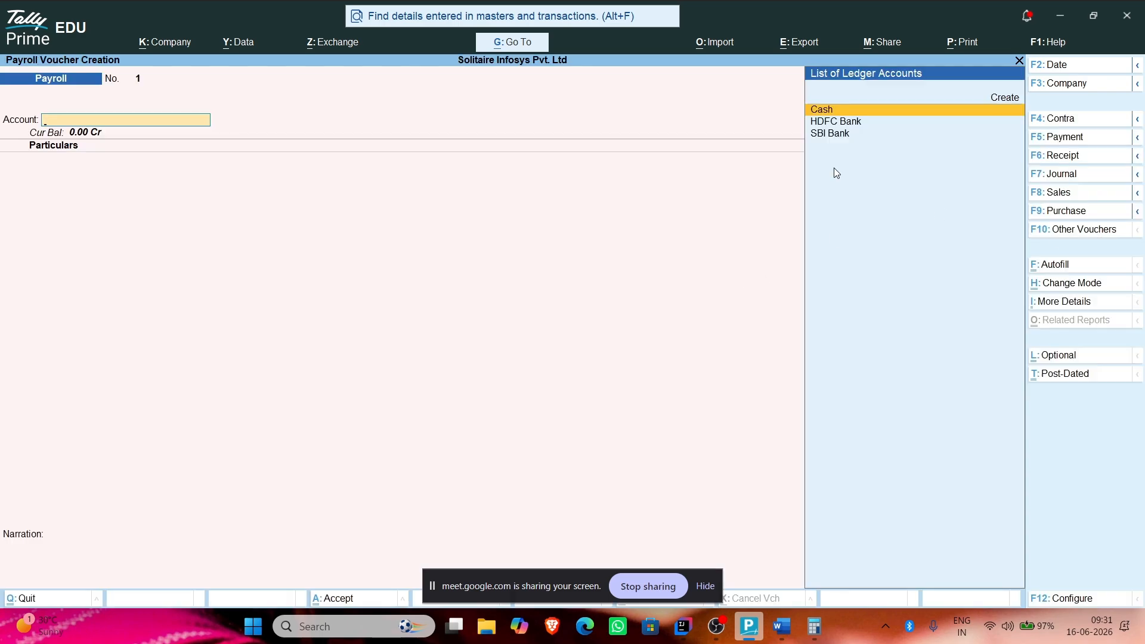
pyautogui.click(851, 111)
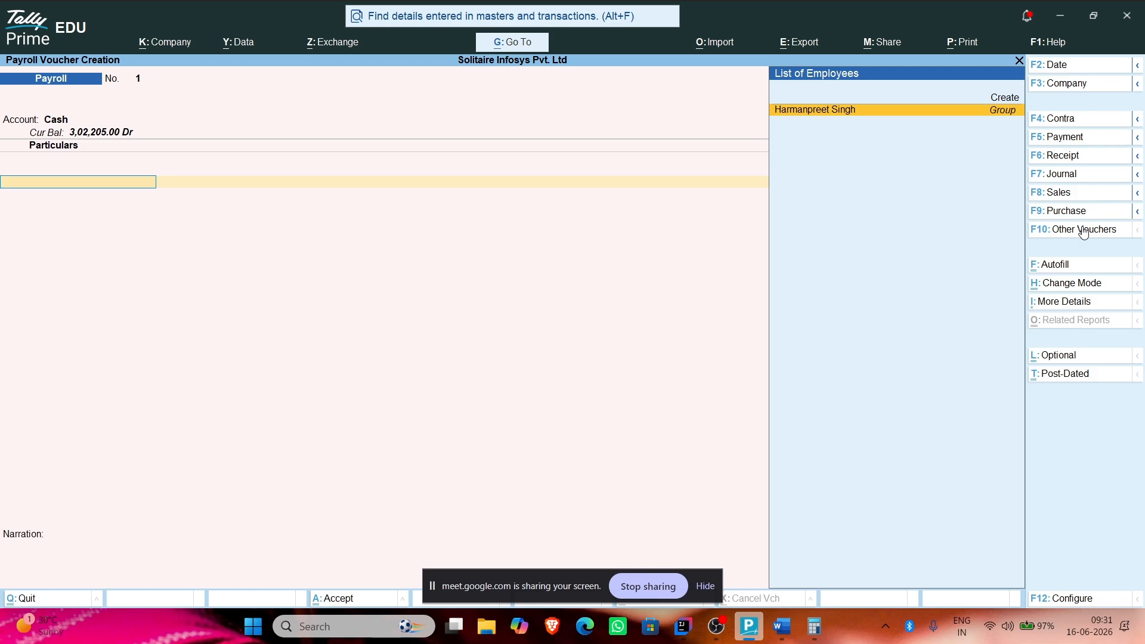
pyautogui.click(1072, 266)
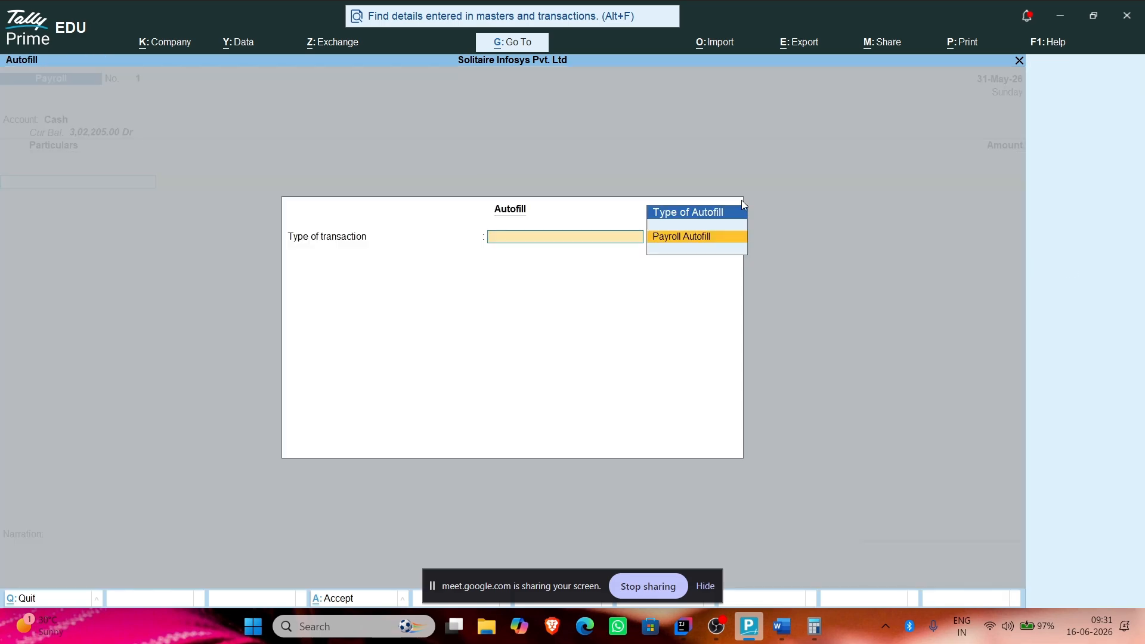
pyautogui.click(694, 238)
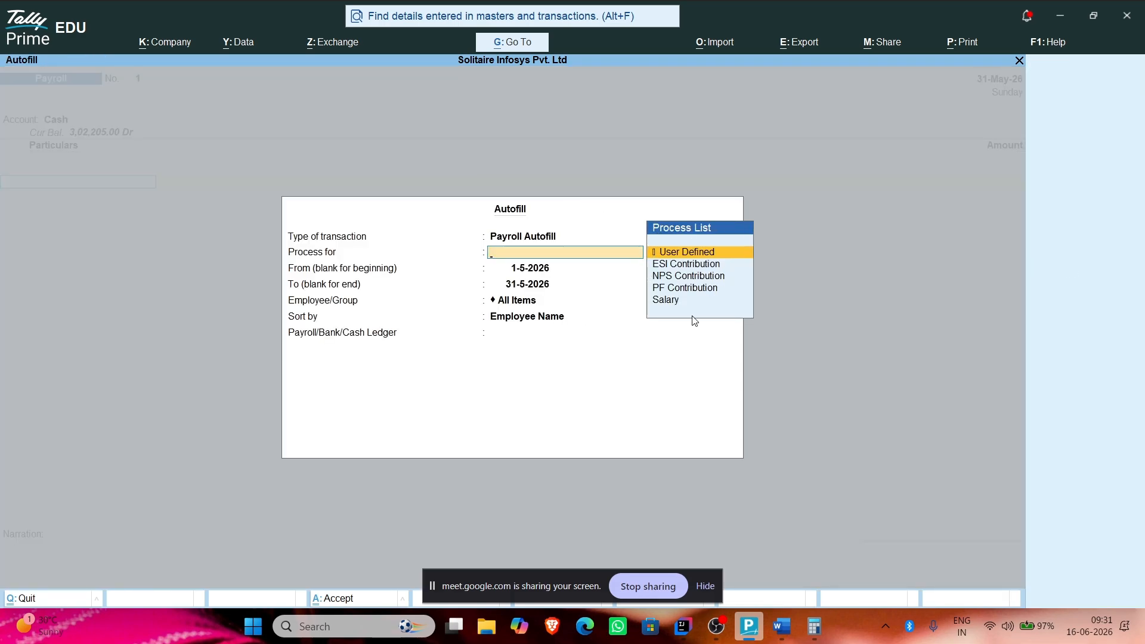
pyautogui.click(677, 301)
pyautogui.click(533, 303)
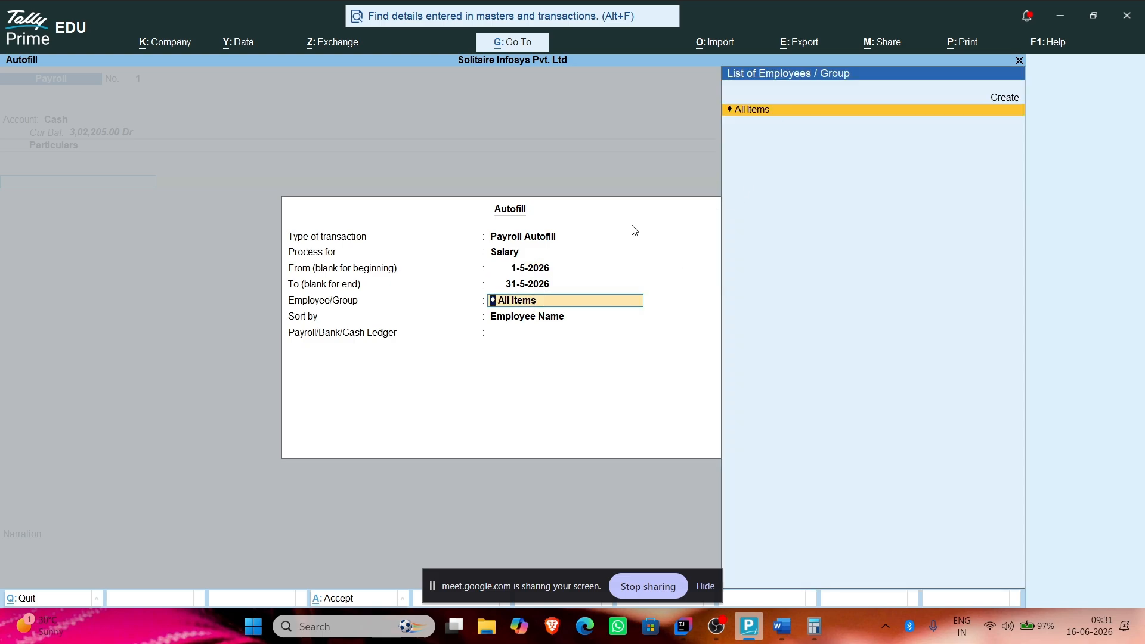
# Step: Cancel the autofill and add the employee to the voucher particulars
pyautogui.press('Return')
pyautogui.press('BackSpace')
pyautogui.press('space')
pyautogui.press('BackSpace')
pyautogui.press('BackSpace')
pyautogui.press('BackSpace')
pyautogui.press('BackSpace')
pyautogui.press('Escape')
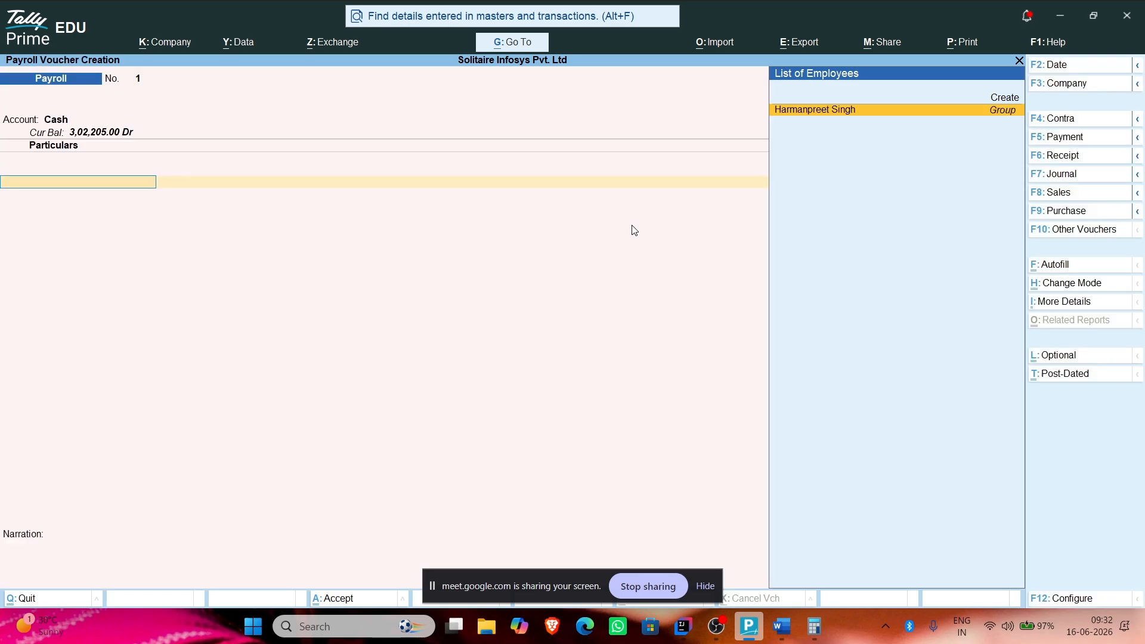
pyautogui.press('Return')
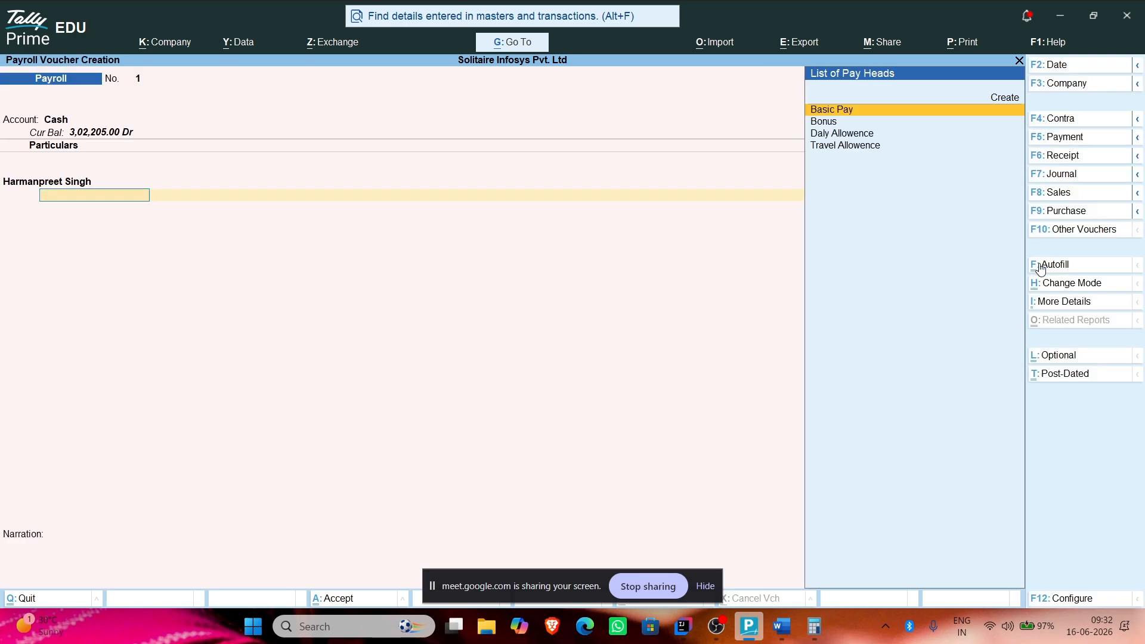
# Step: Reopen Autofill and target the single employee for Salary, sorted by Employee Name
pyautogui.click(1040, 265)
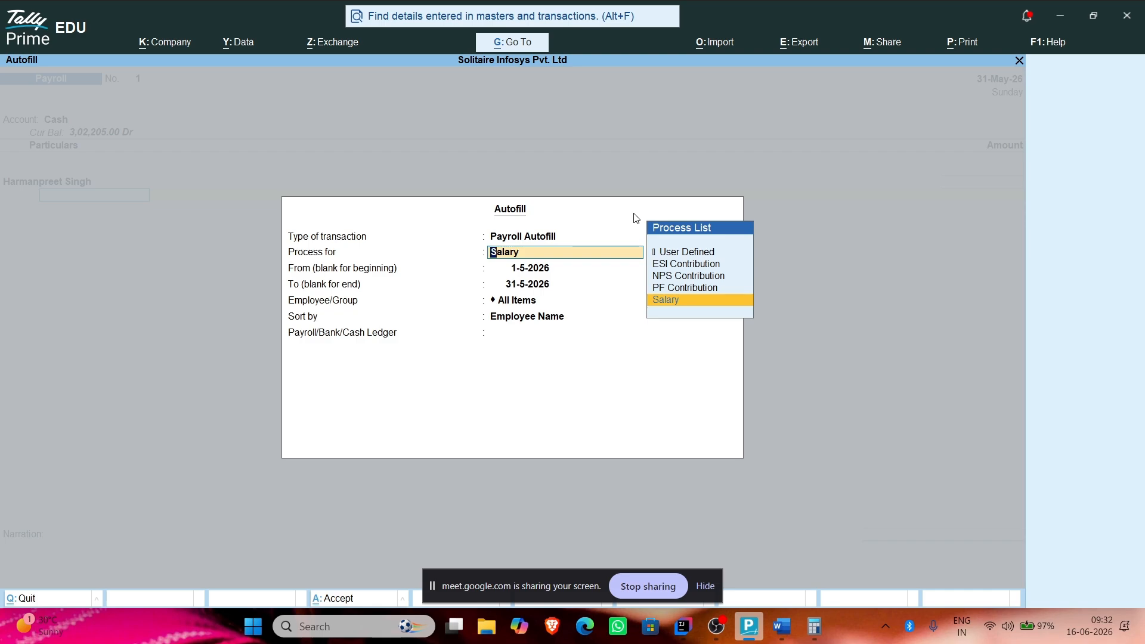
pyautogui.press('Return')
pyautogui.press('Return')
pyautogui.press('Return')
pyautogui.press('Down')
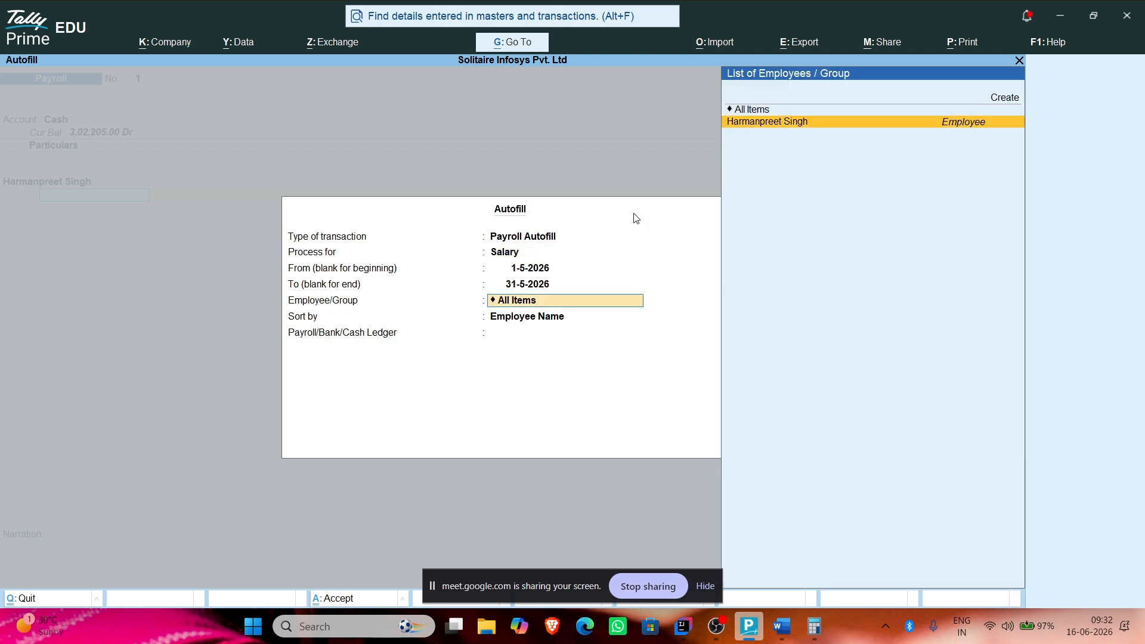
pyautogui.press('Return')
pyautogui.press('Return')
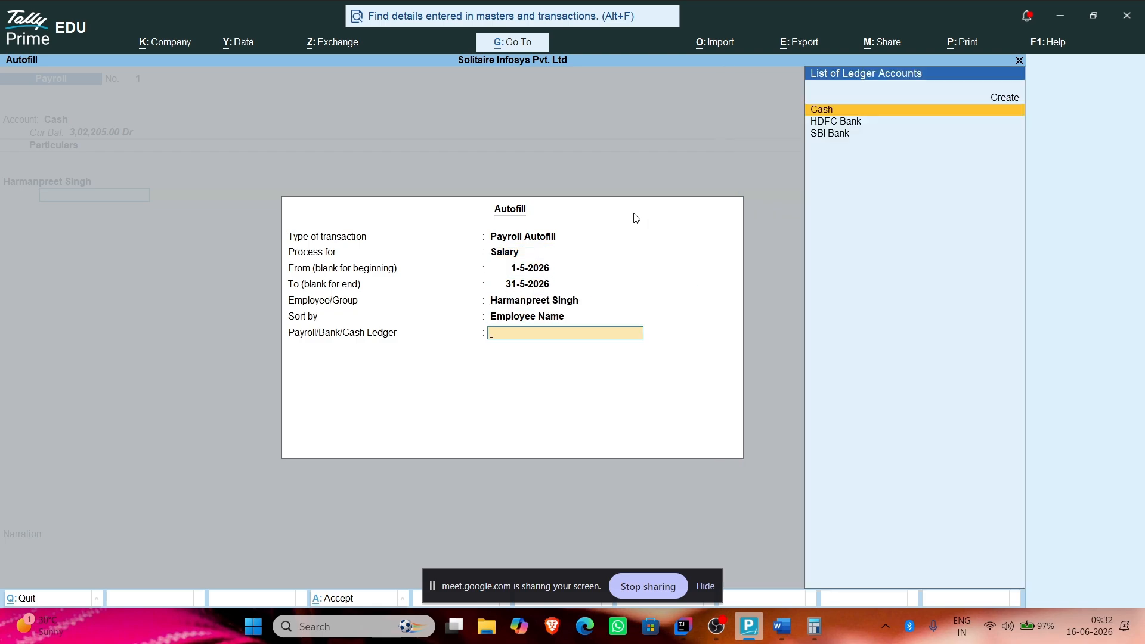
pyautogui.press('Return')
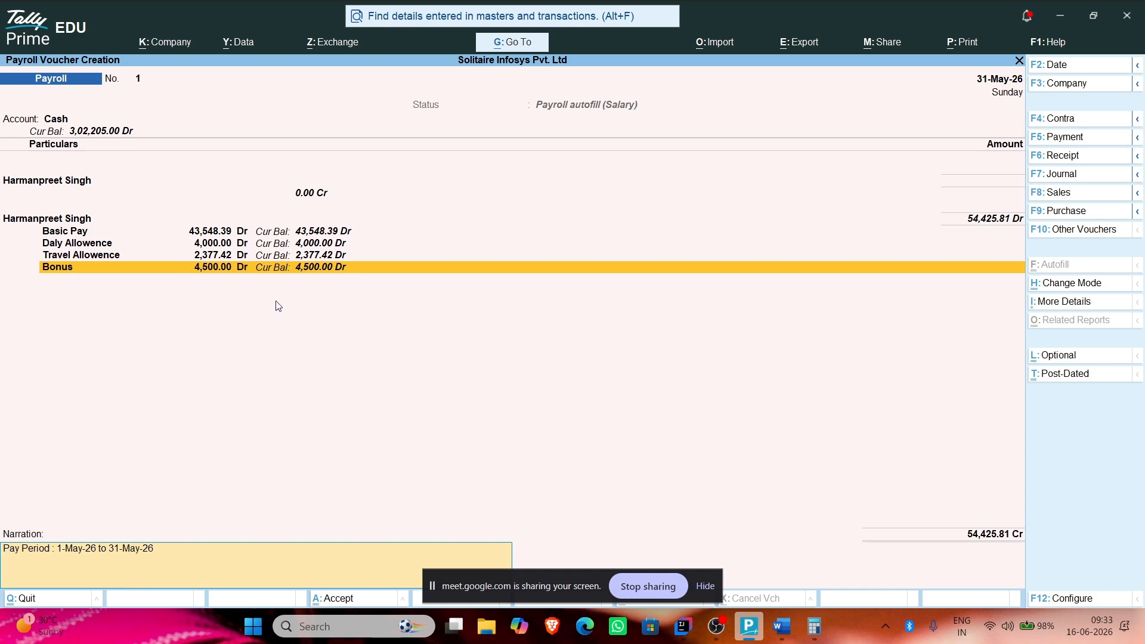
pyautogui.hotkey('alt', 'p')
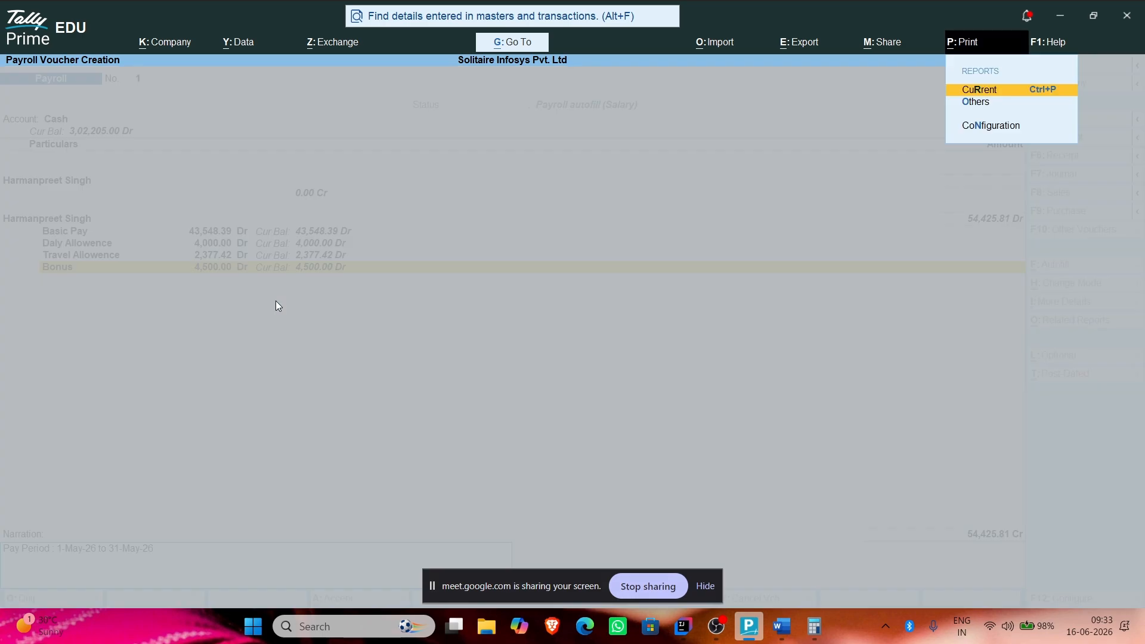
pyautogui.press('Return')
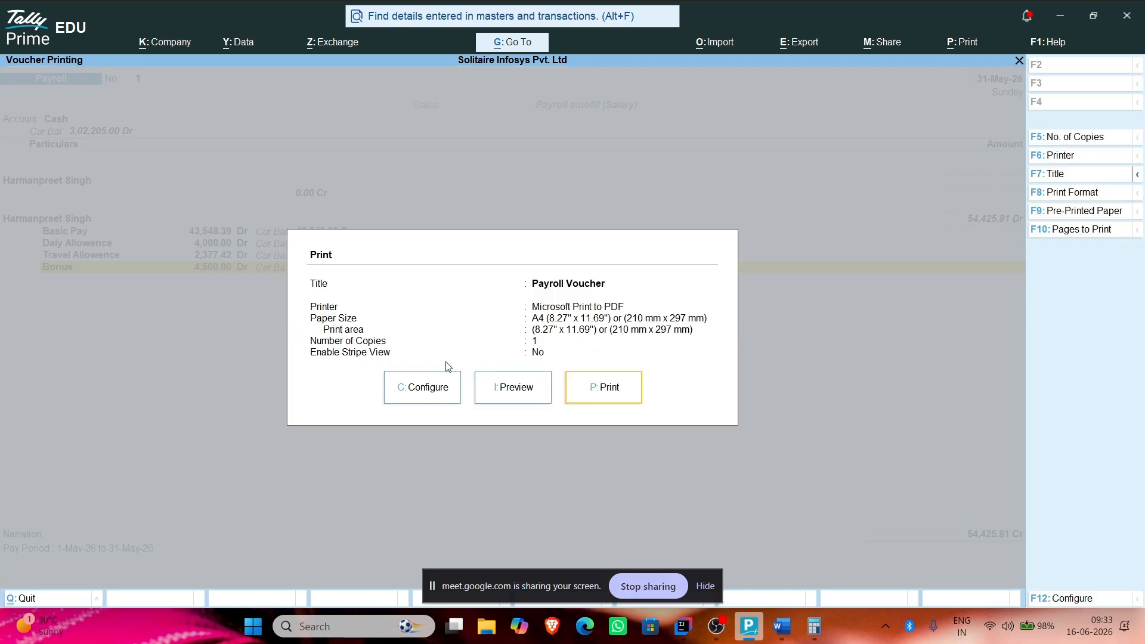
pyautogui.click(483, 389)
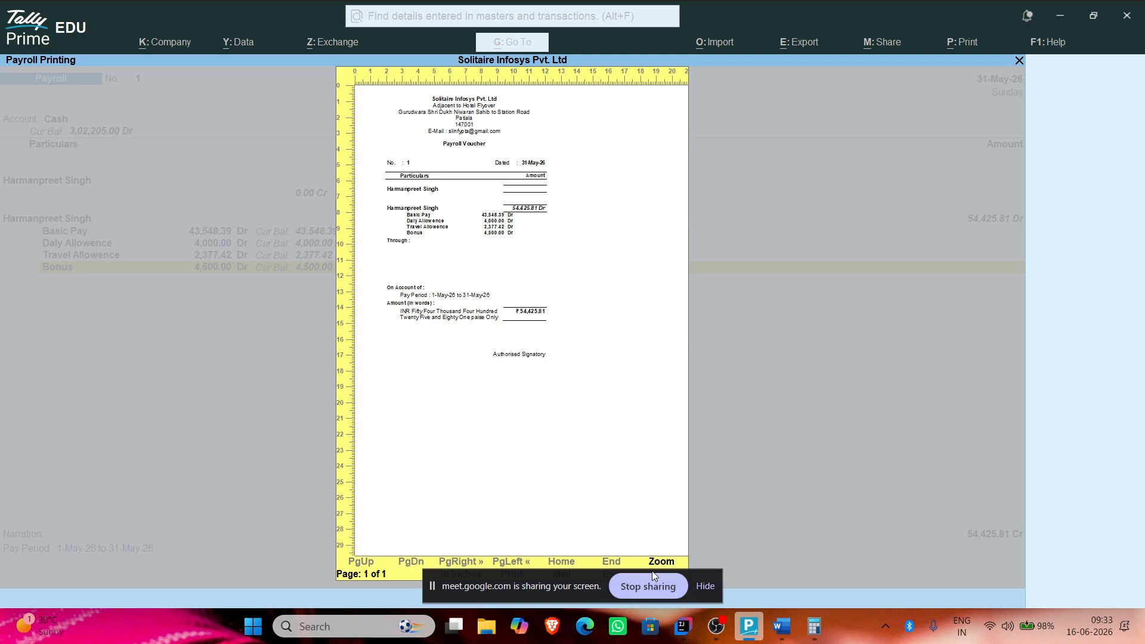
pyautogui.click(704, 586)
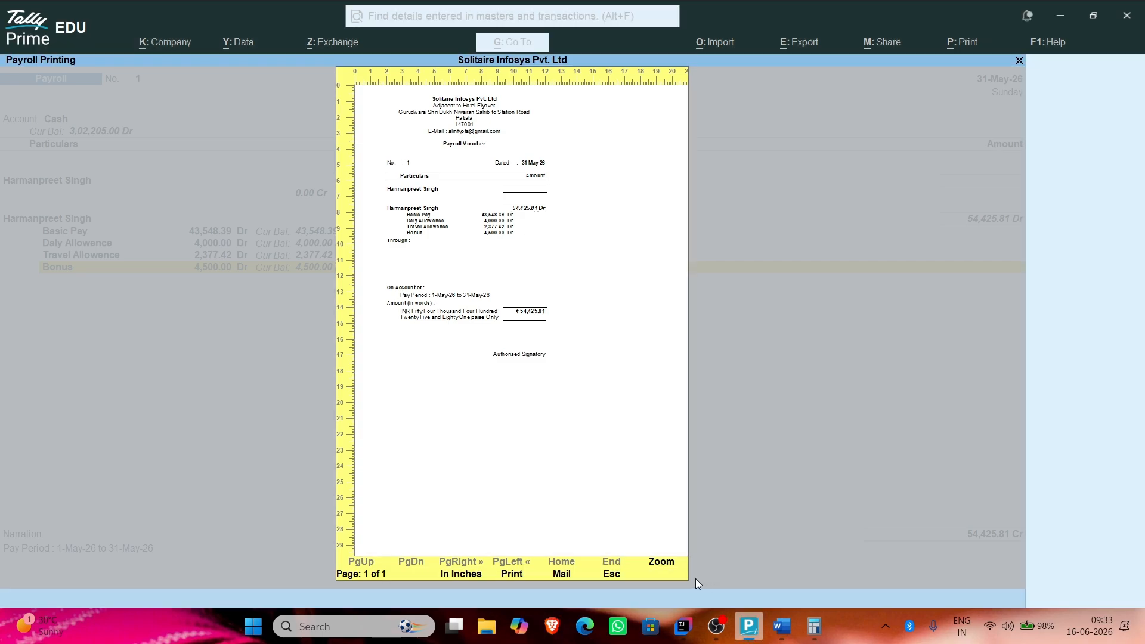
pyautogui.click(660, 562)
pyautogui.scroll(-3, 363, 360)
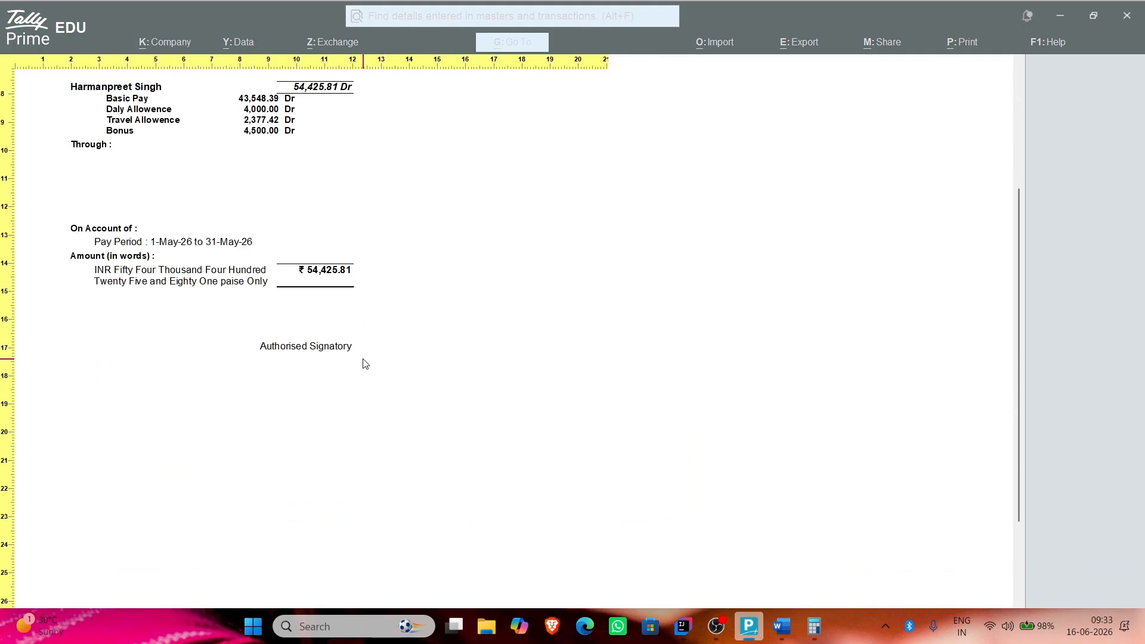
pyautogui.scroll(3, 365, 362)
pyautogui.scroll(4, 236, 229)
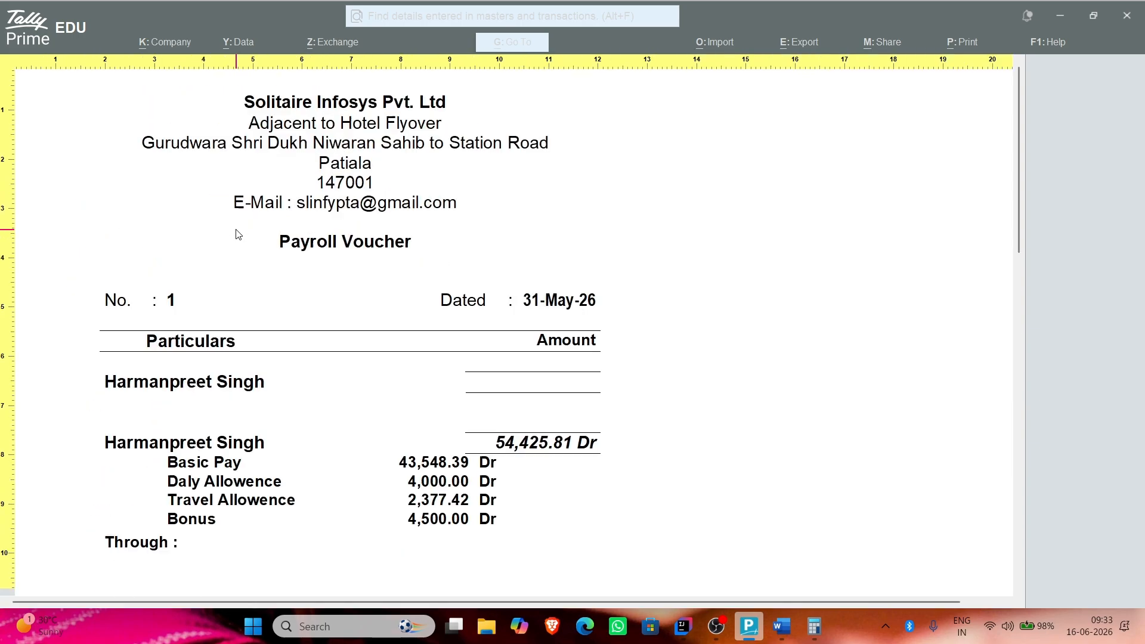
pyautogui.scroll(-3, 236, 229)
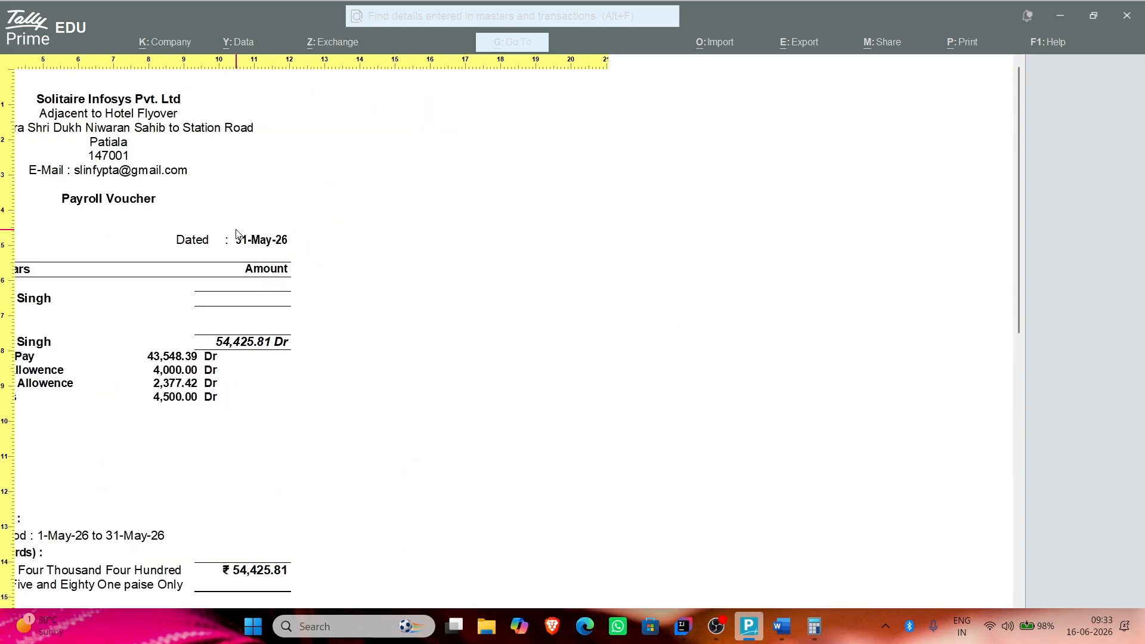
pyautogui.scroll(-1, 236, 232)
pyautogui.scroll(-3, 236, 233)
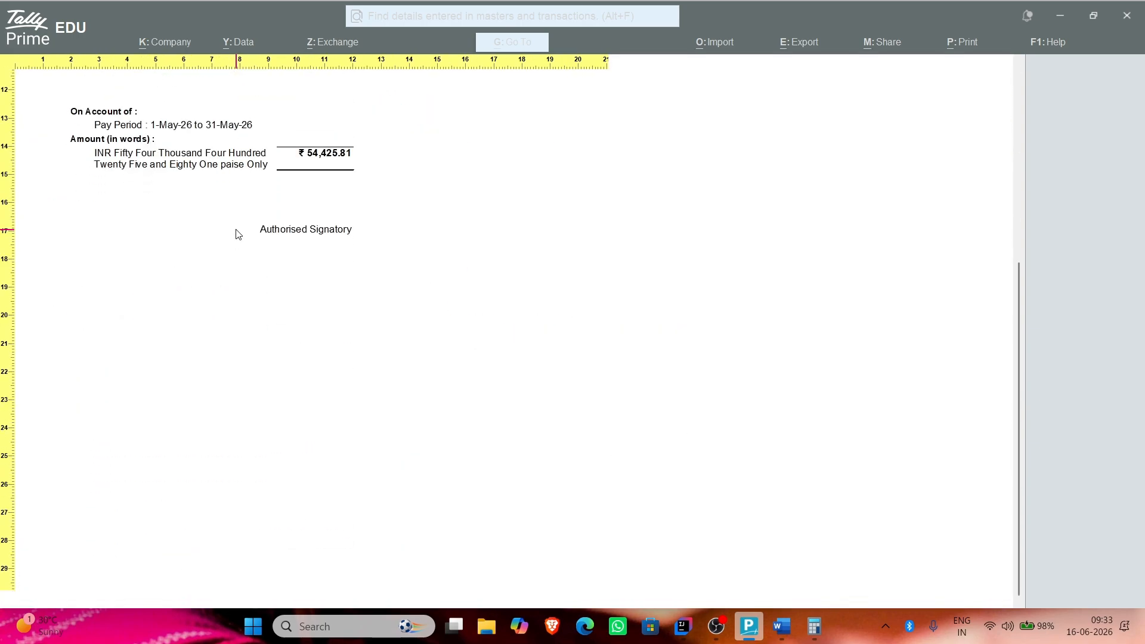
pyautogui.scroll(3, 236, 233)
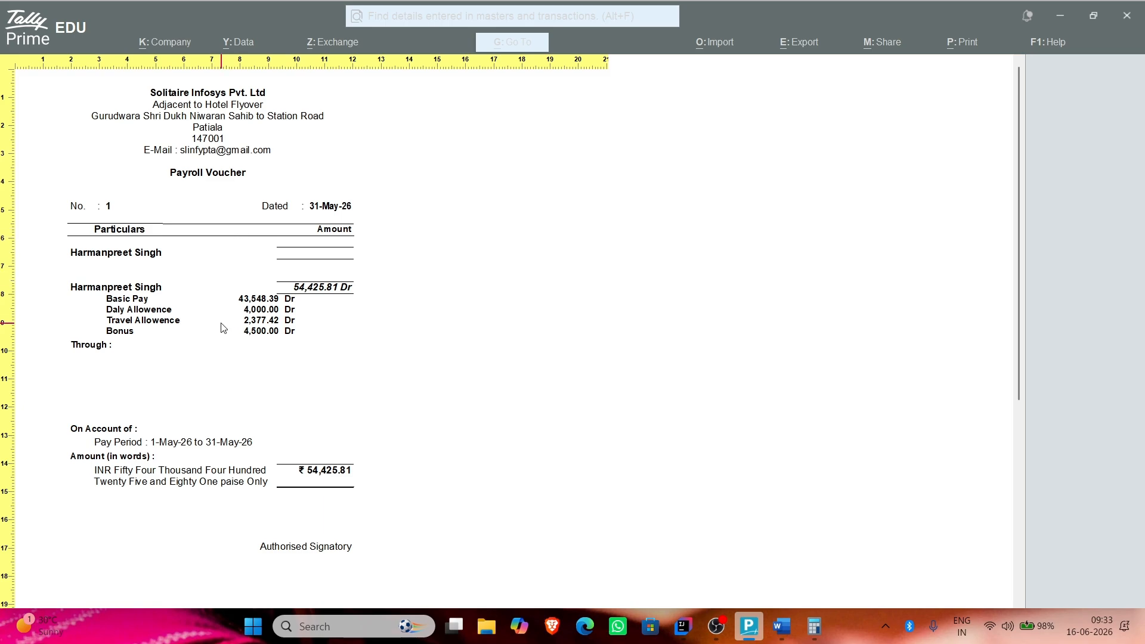
pyautogui.press('Escape')
pyautogui.press('Escape')
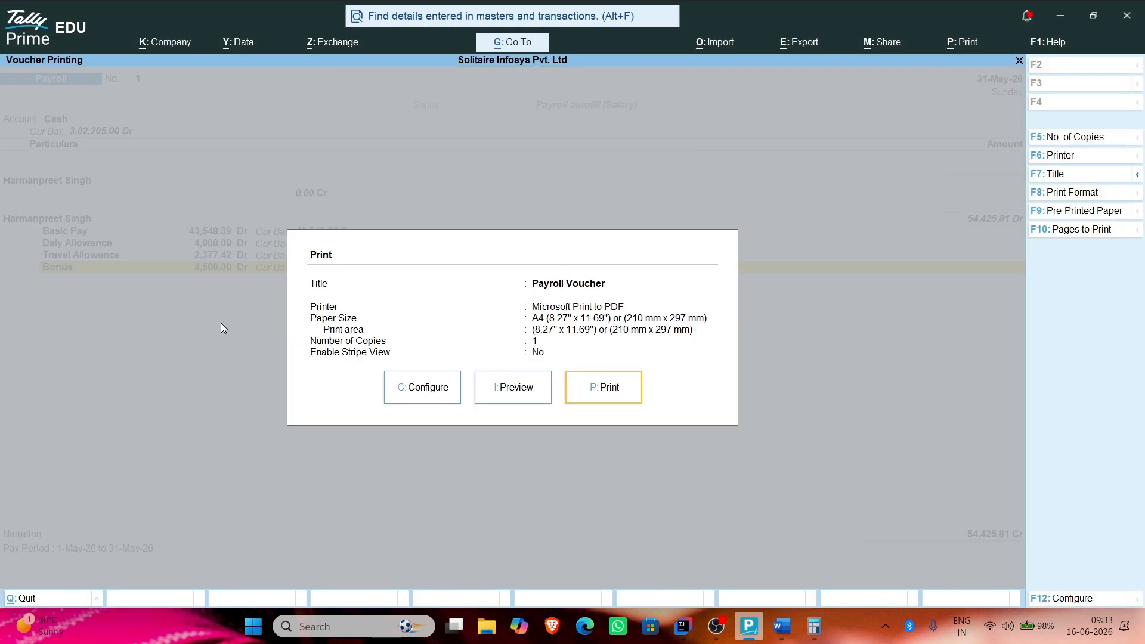
pyautogui.press('Escape')
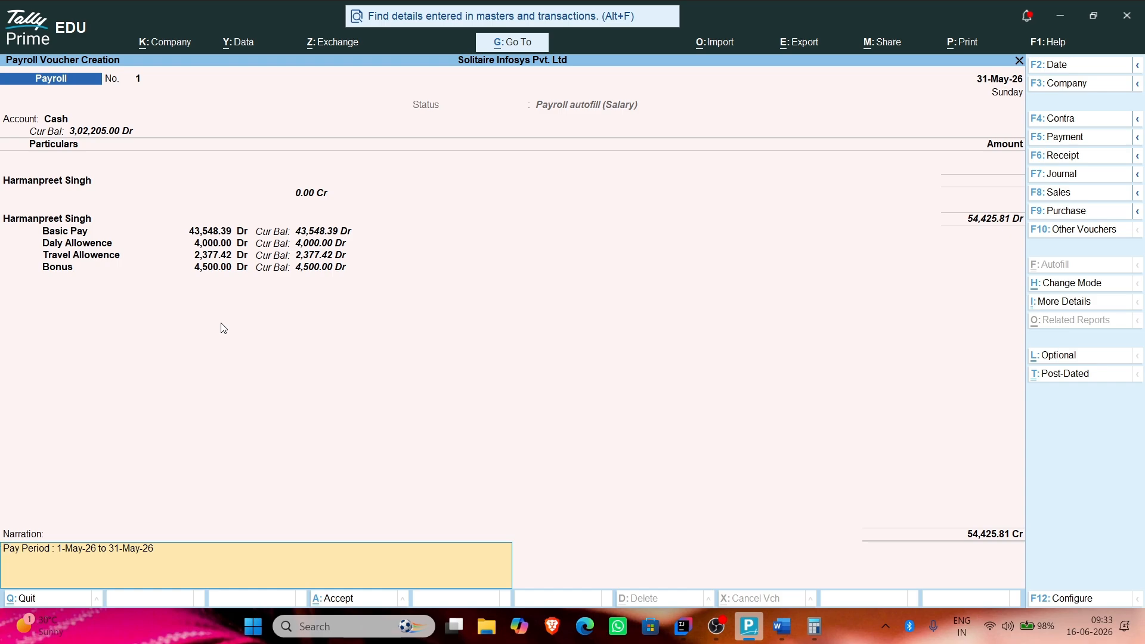
# Step: Accept and save payroll voucher No. 1, leaving blank voucher No. 2 open
pyautogui.press('Return')
pyautogui.press('Return')
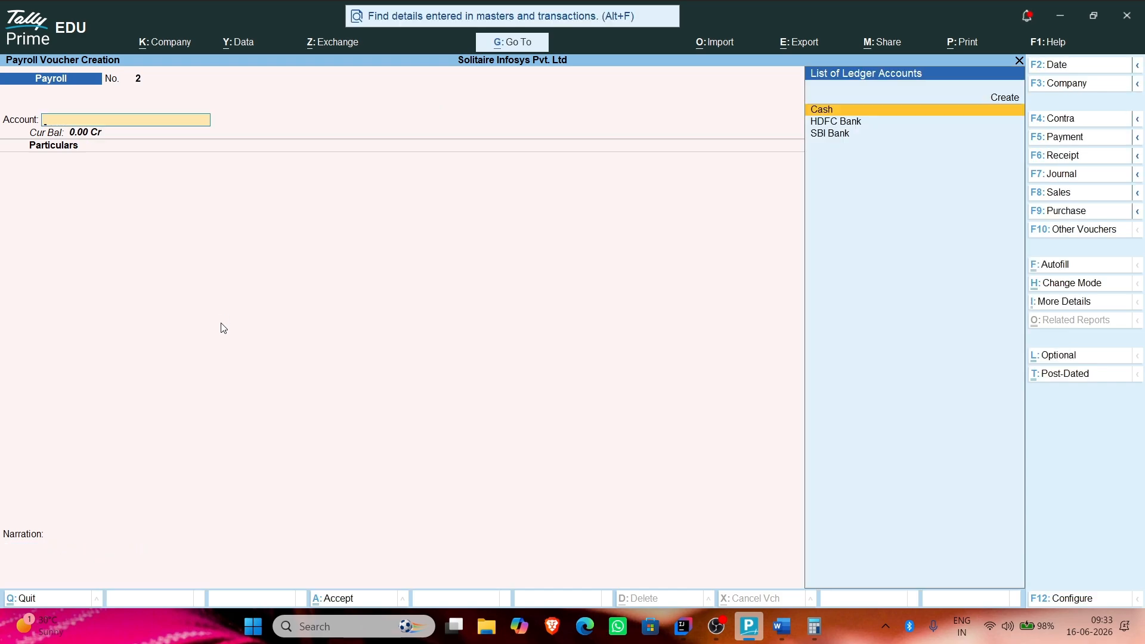
pyautogui.press('ctrl')
pyautogui.click(724, 641)
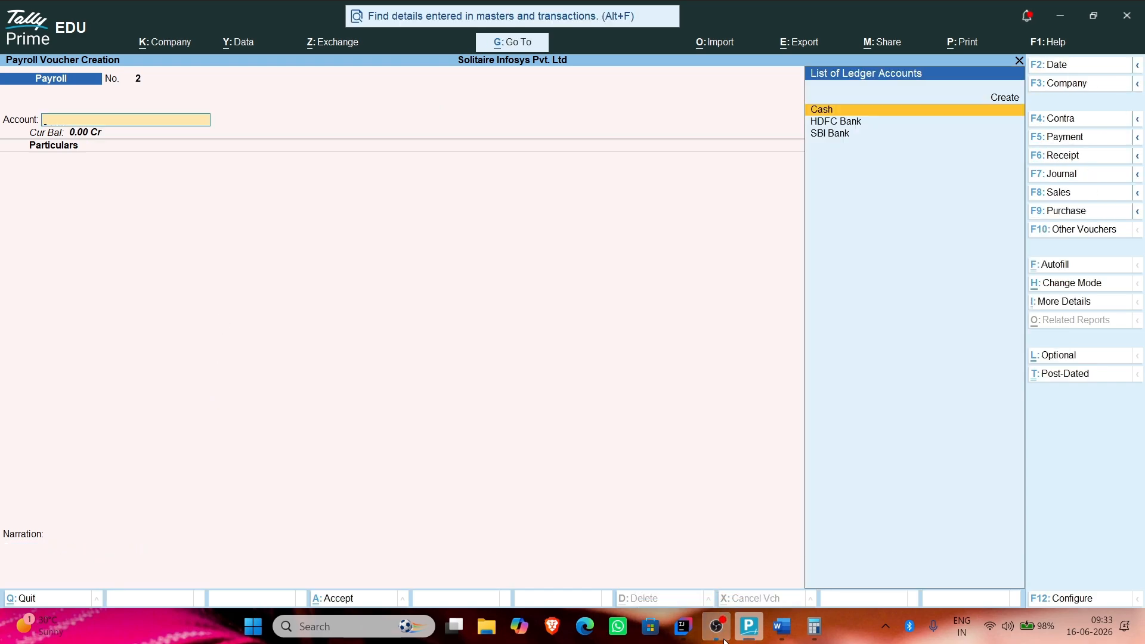